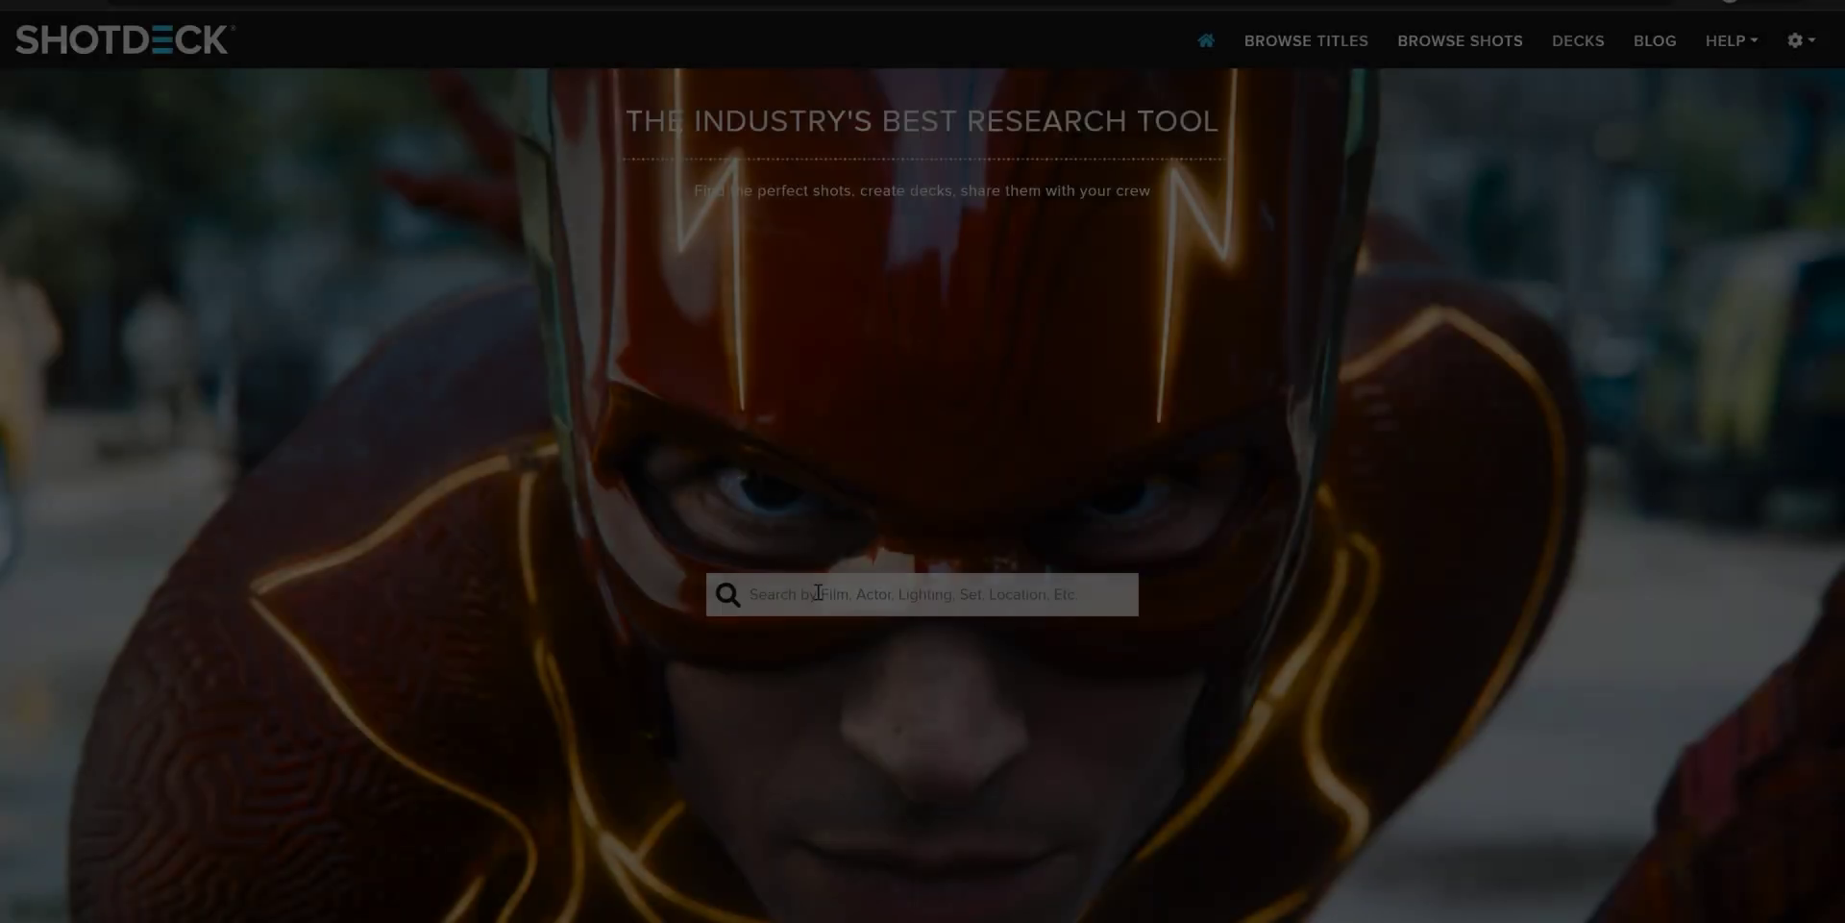
# Search the shot library for the film Seven and browse through its shots
pyautogui.write('seven')
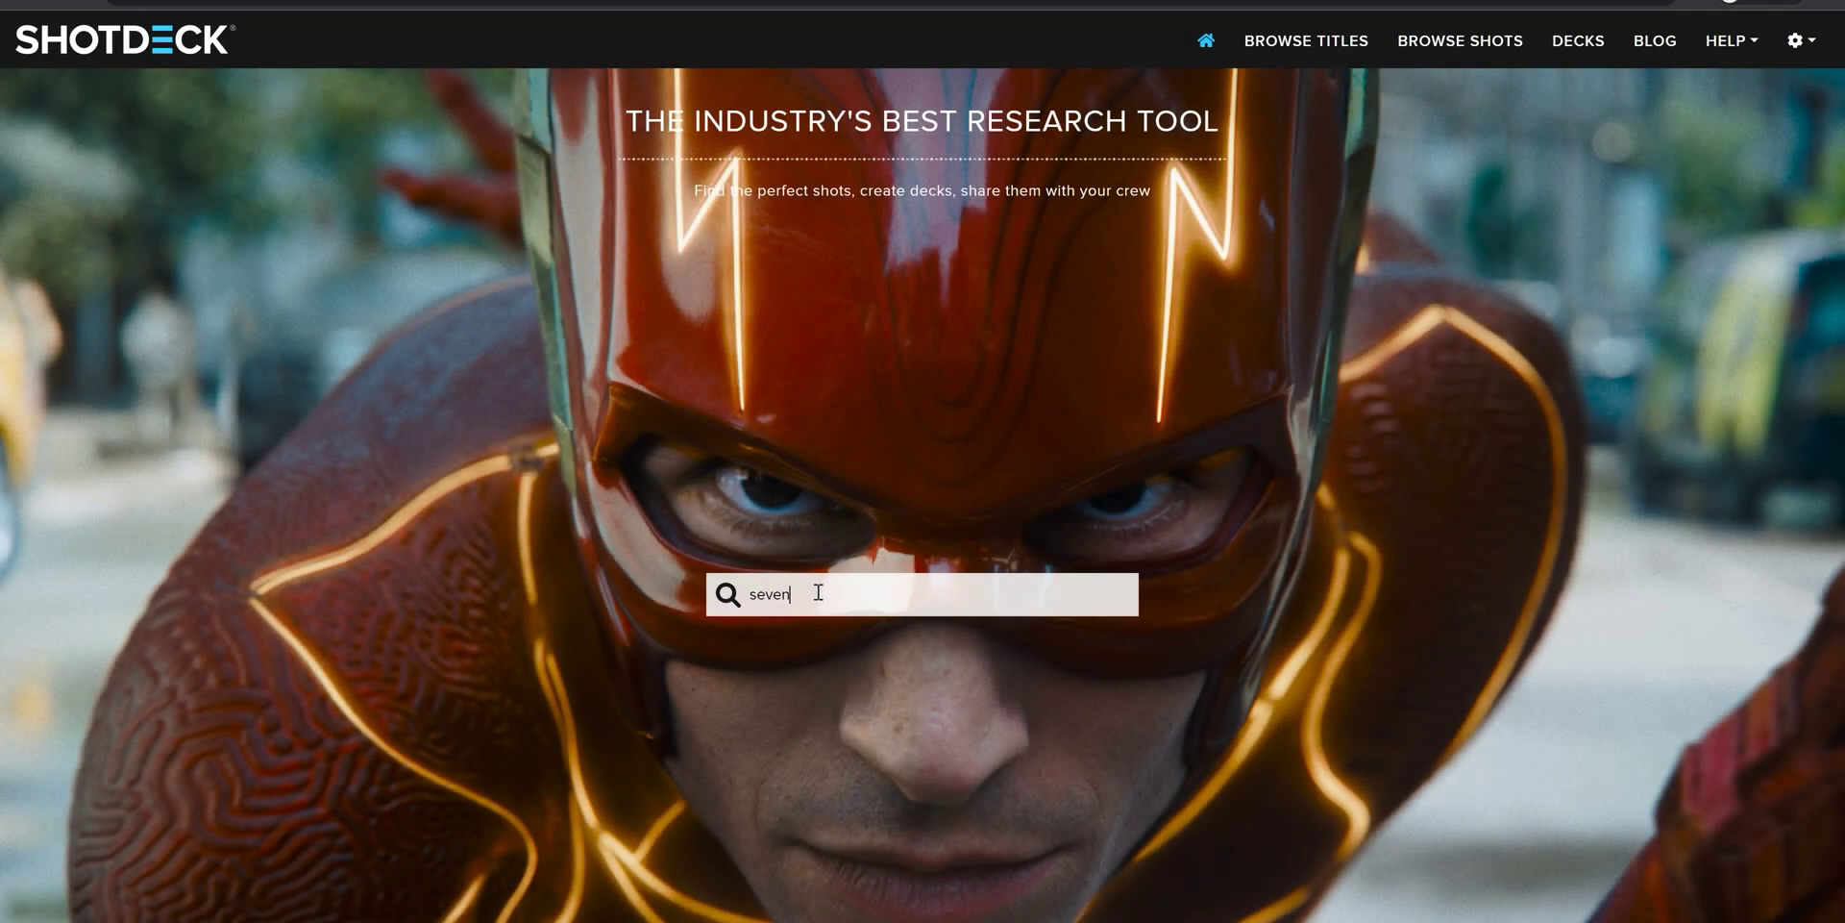
pyautogui.click(817, 625)
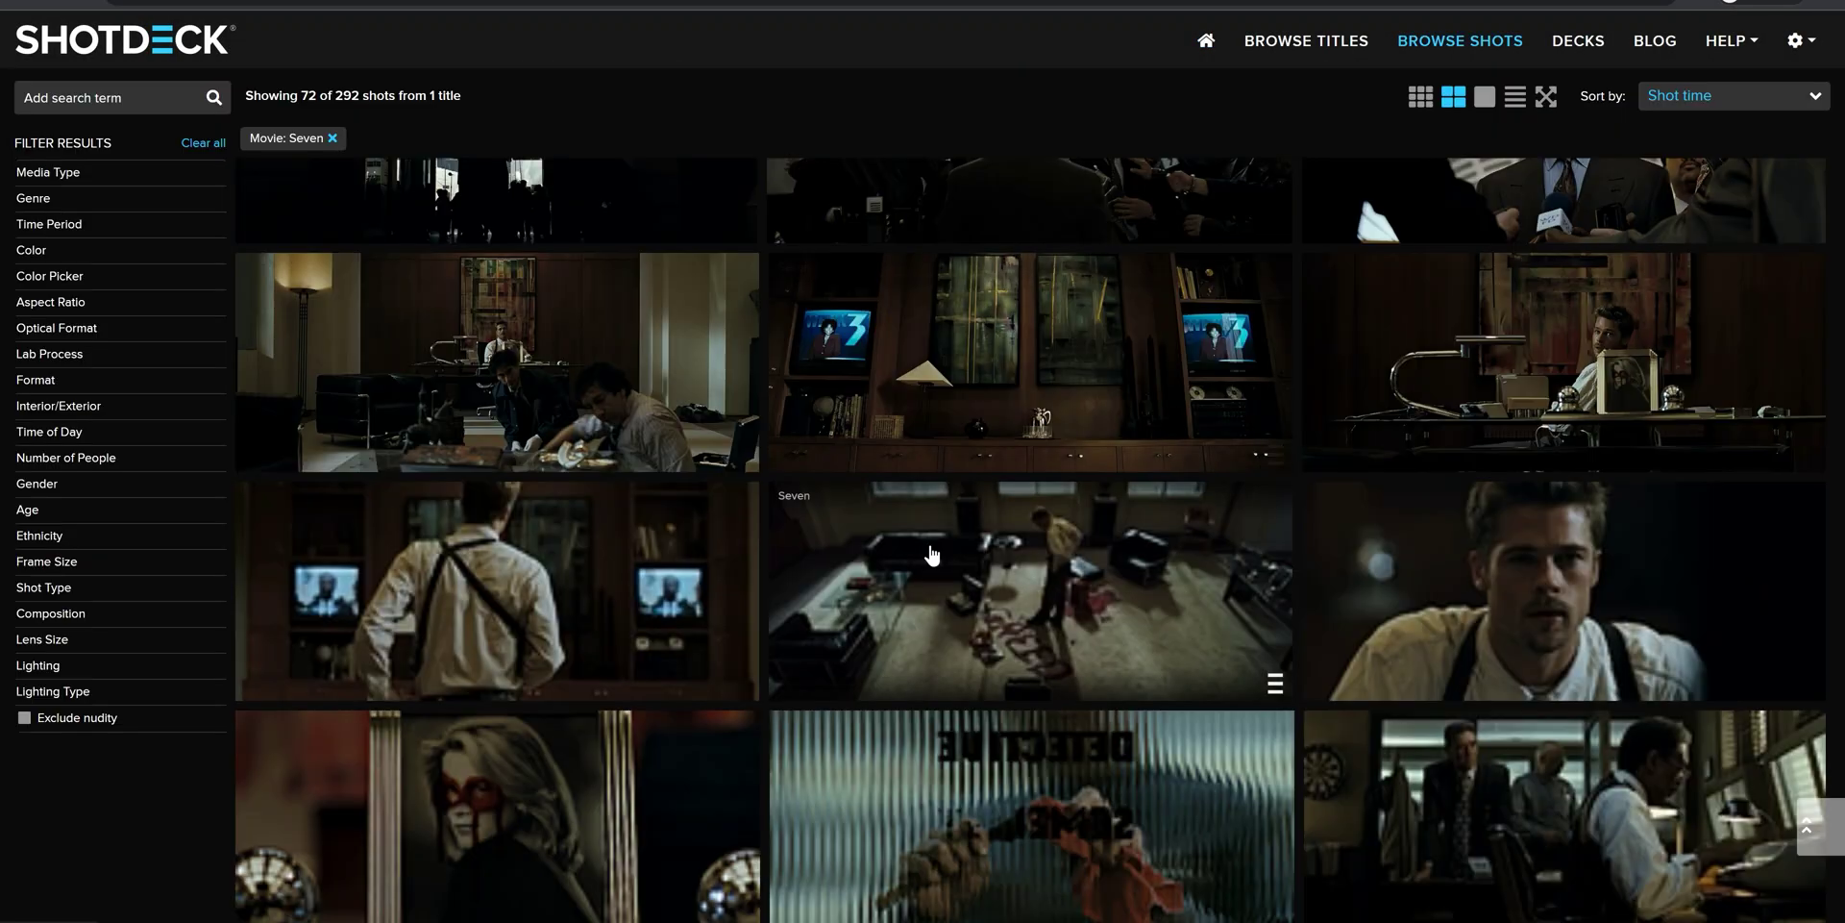
pyautogui.scroll(-15, 930, 554)
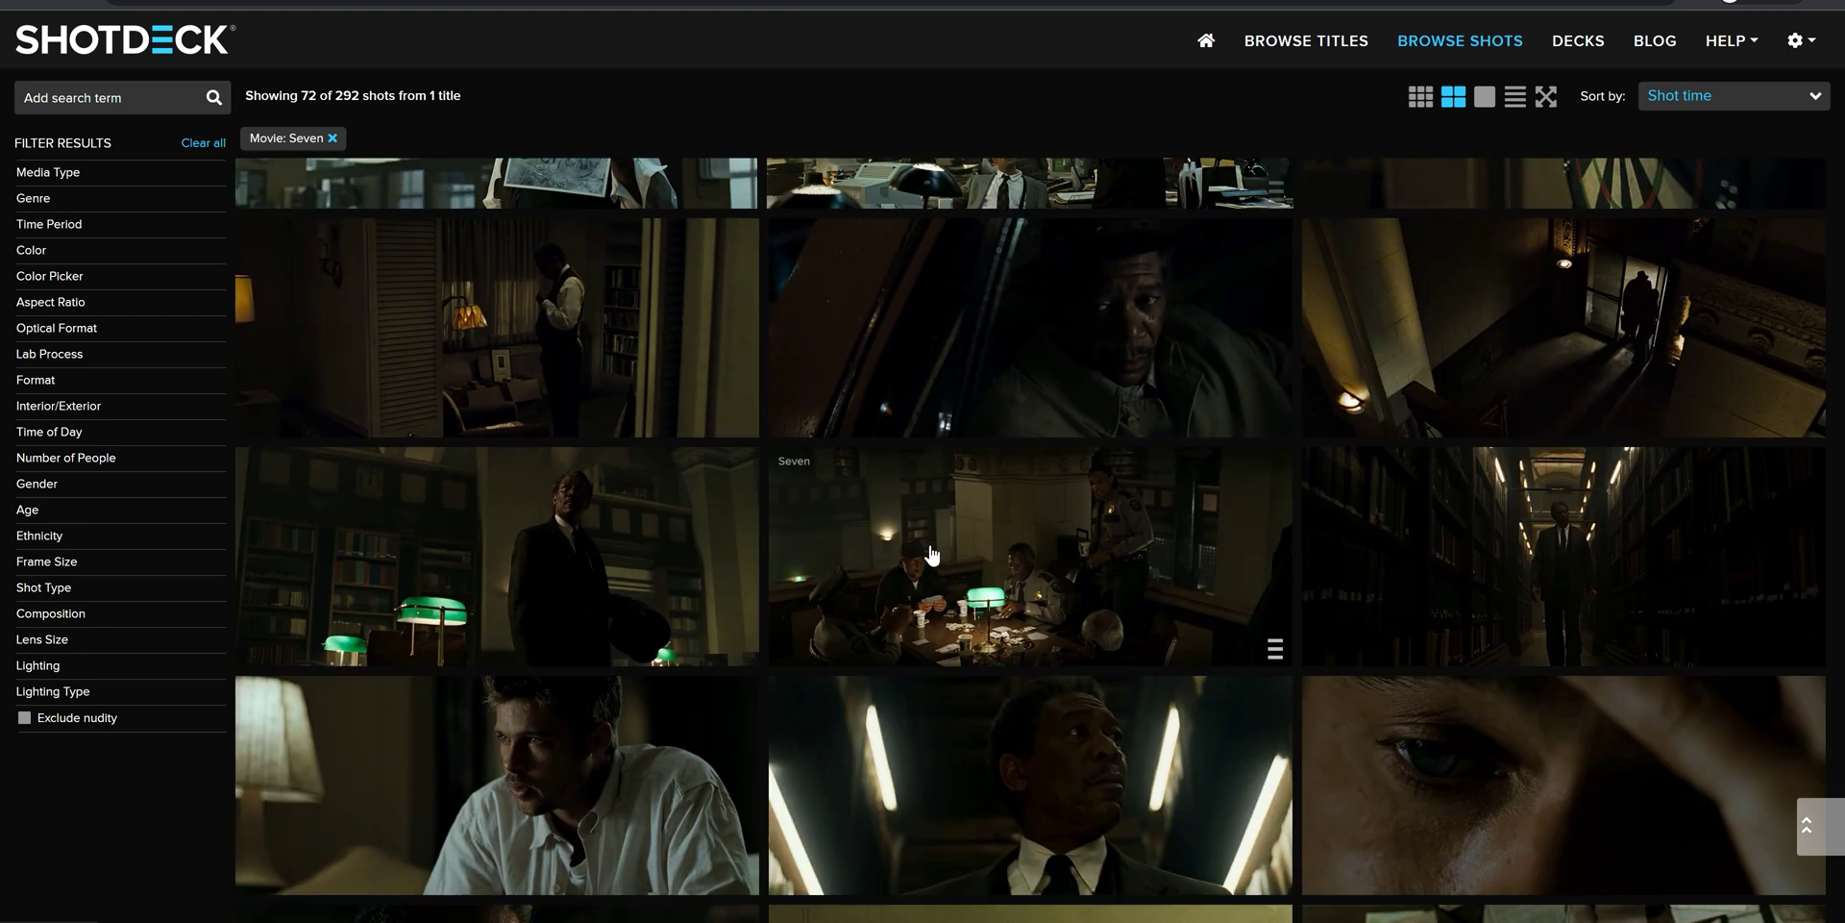
pyautogui.scroll(-15, 930, 555)
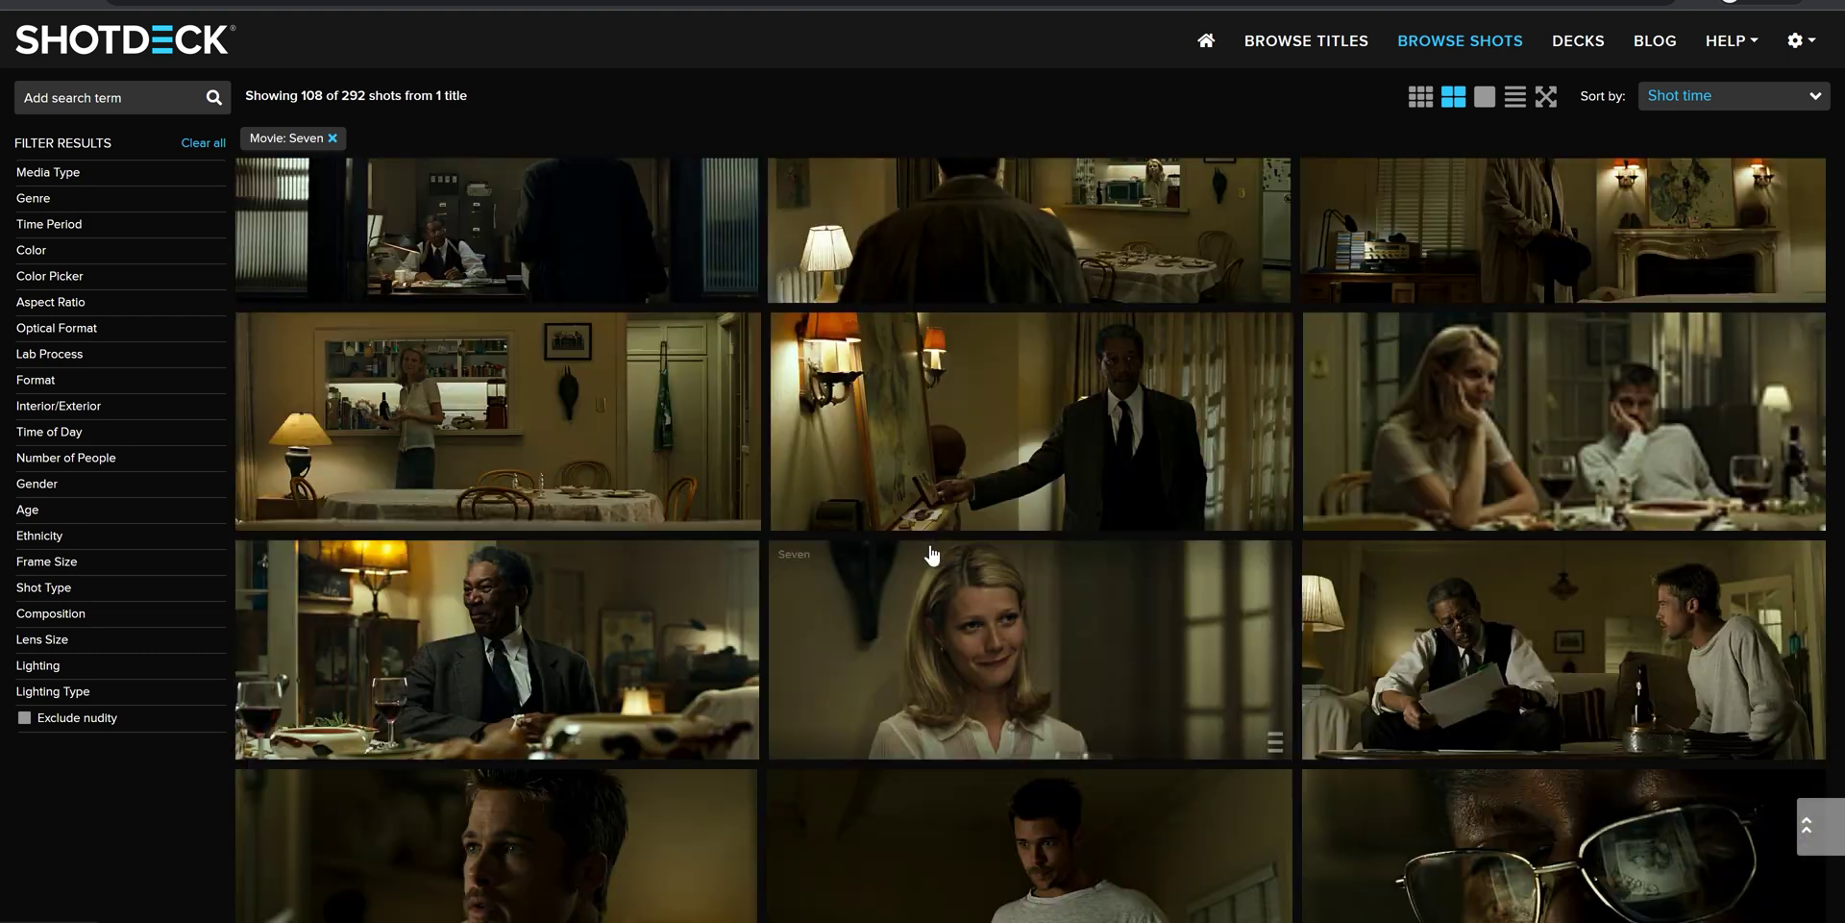
pyautogui.scroll(-15, 930, 555)
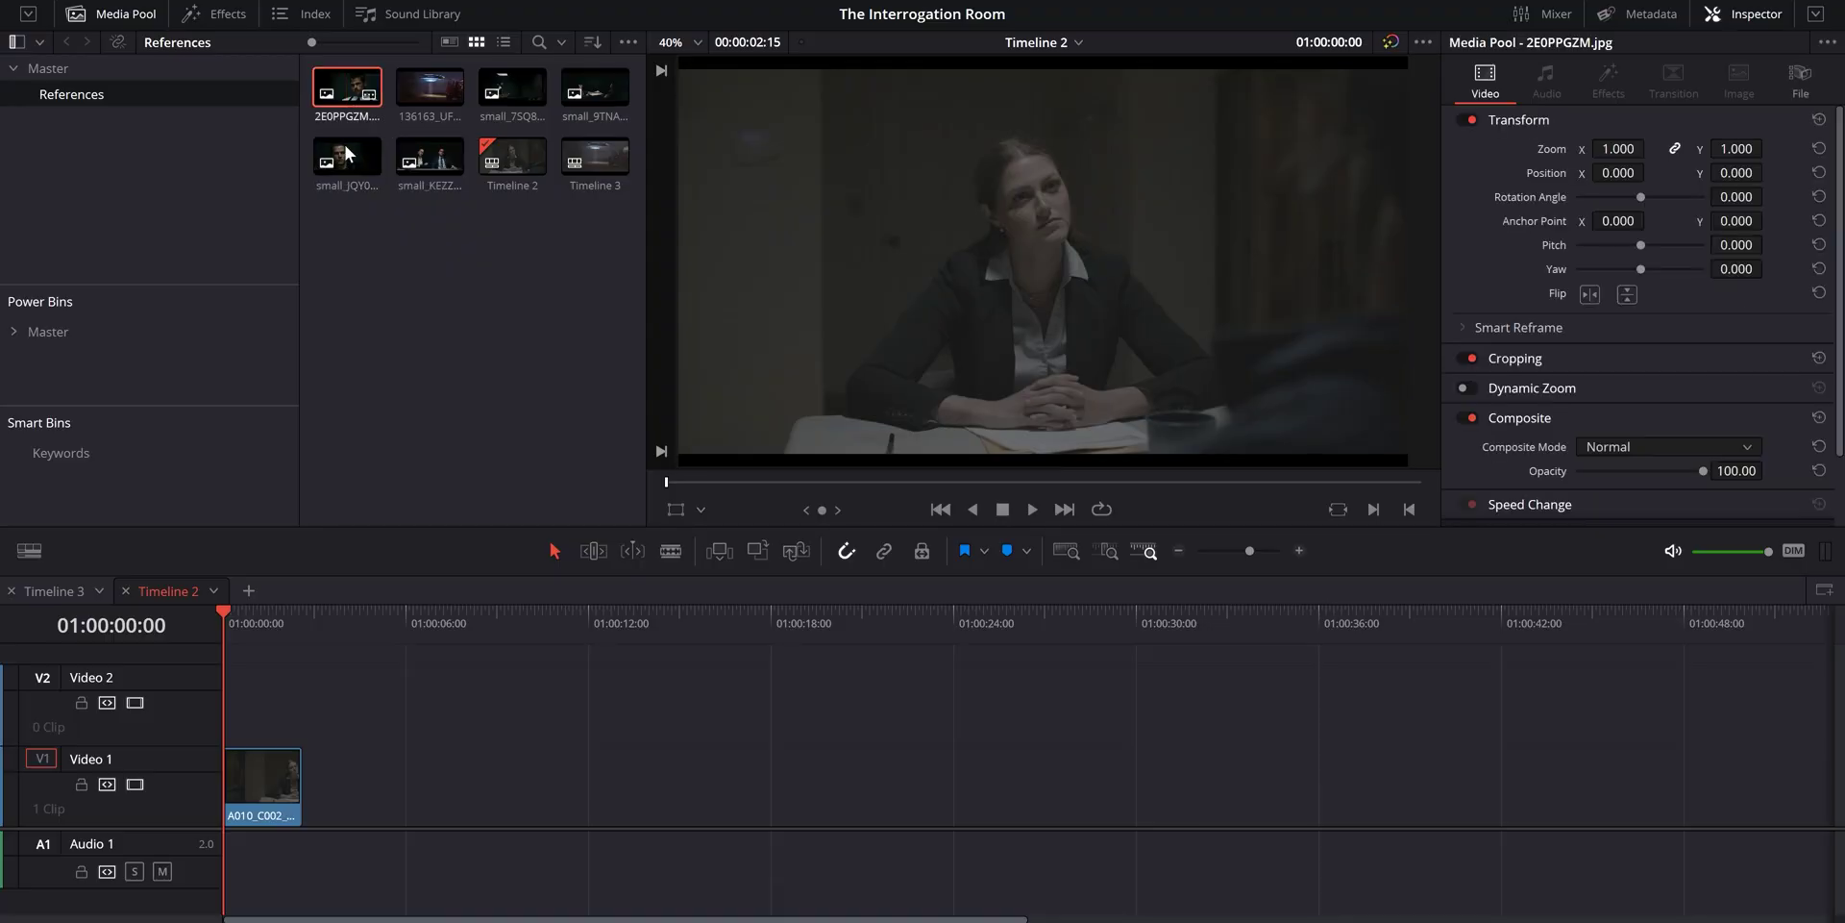
# In DaVinci Resolve, add stills 2E0PPGZM, small_7SQ8NH1O and small_JQY0457E after the Video 1 clip and open the Color page
pyautogui.keyDown('ctrl'); pyautogui.click(346, 156); pyautogui.keyUp('ctrl')
pyautogui.keyDown('ctrl'); pyautogui.click(500, 94); pyautogui.keyUp('ctrl')
pyautogui.moveTo(356, 94); pyautogui.dragTo(337, 783)
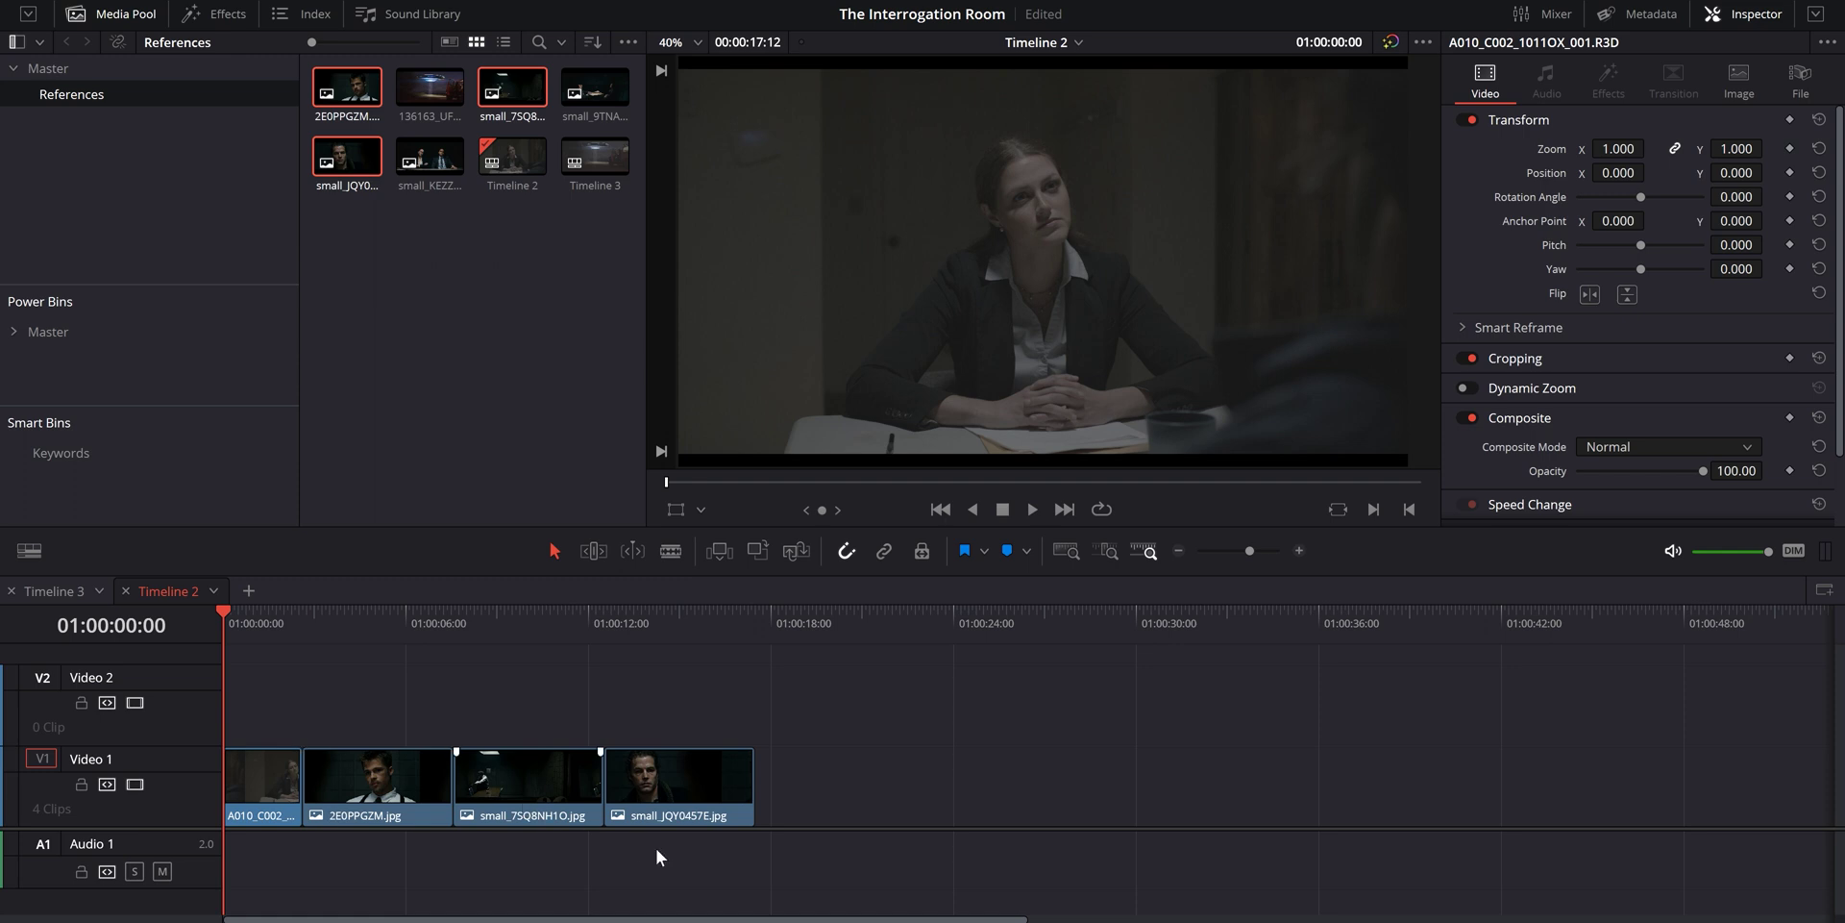
pyautogui.hotkey('shift', '6')
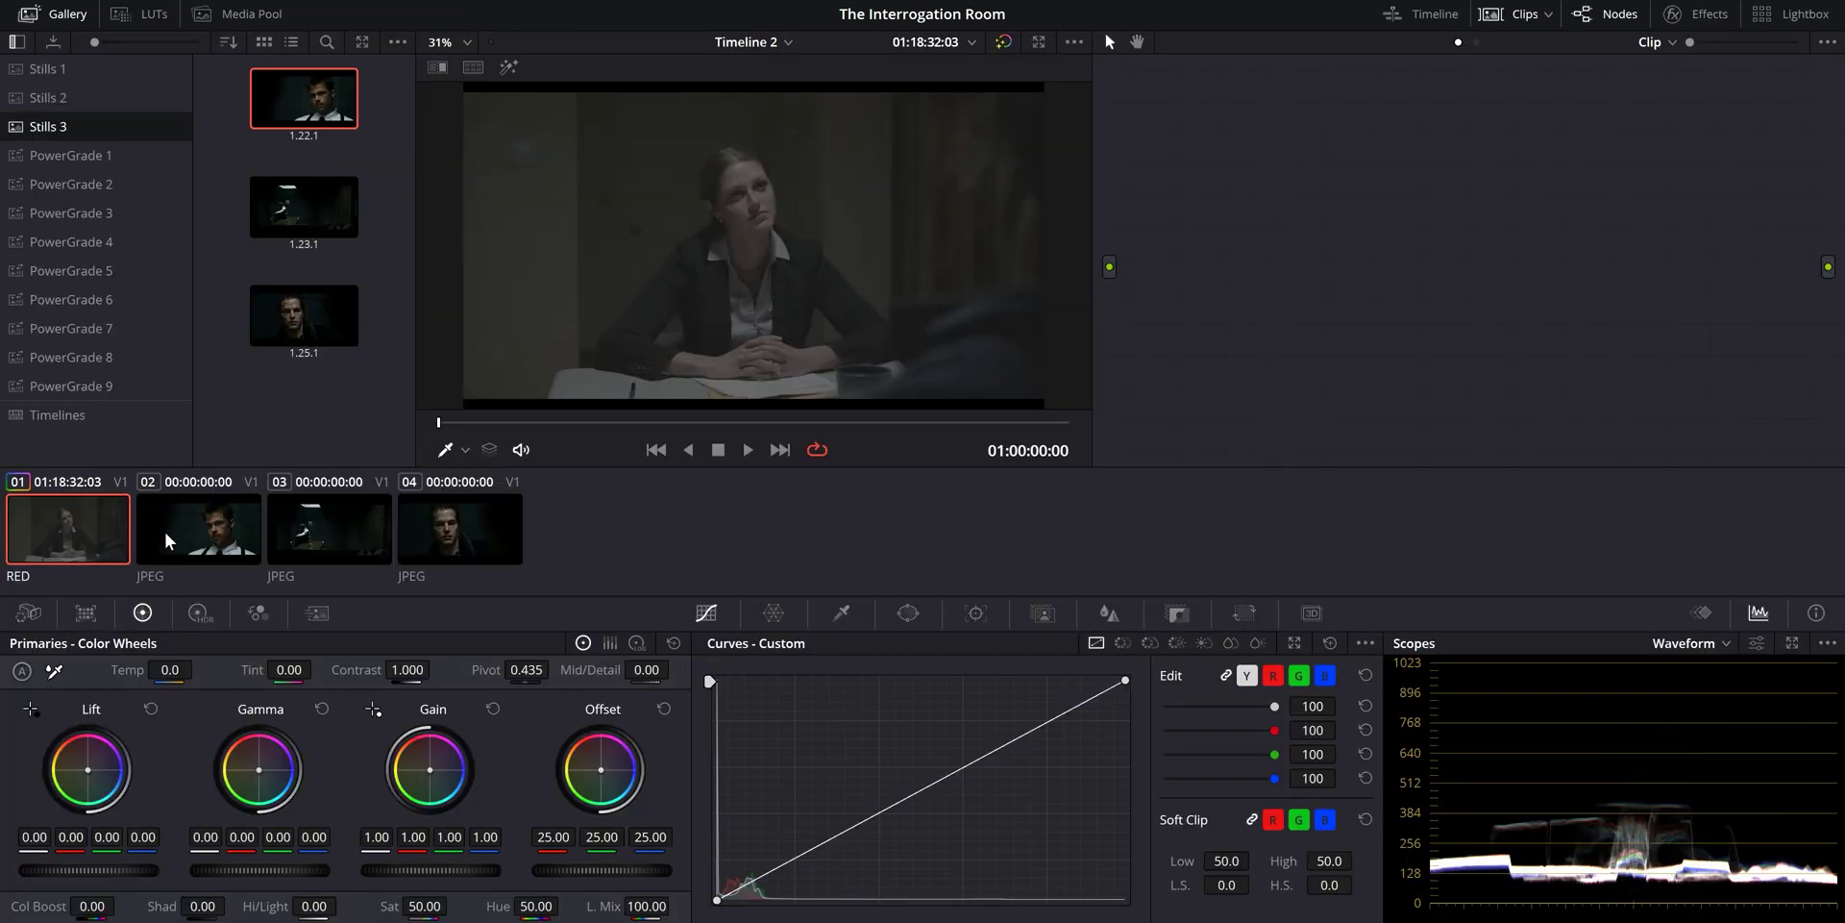
pyautogui.click(173, 541)
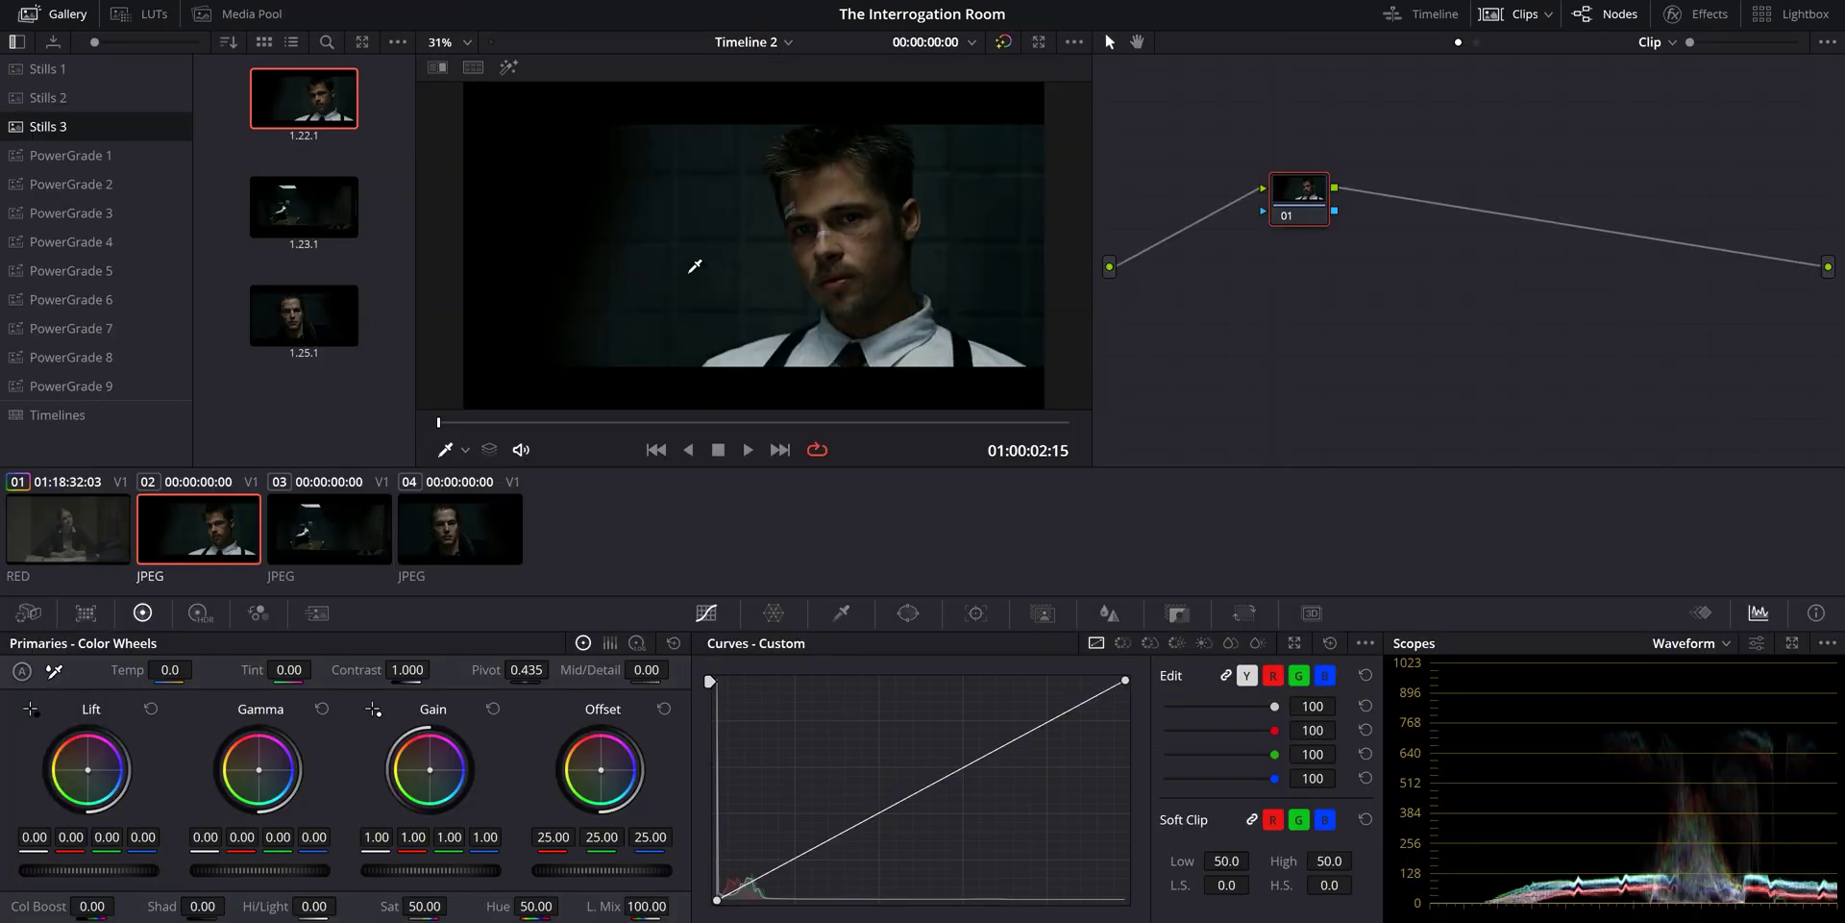
pyautogui.rightClick(747, 229)
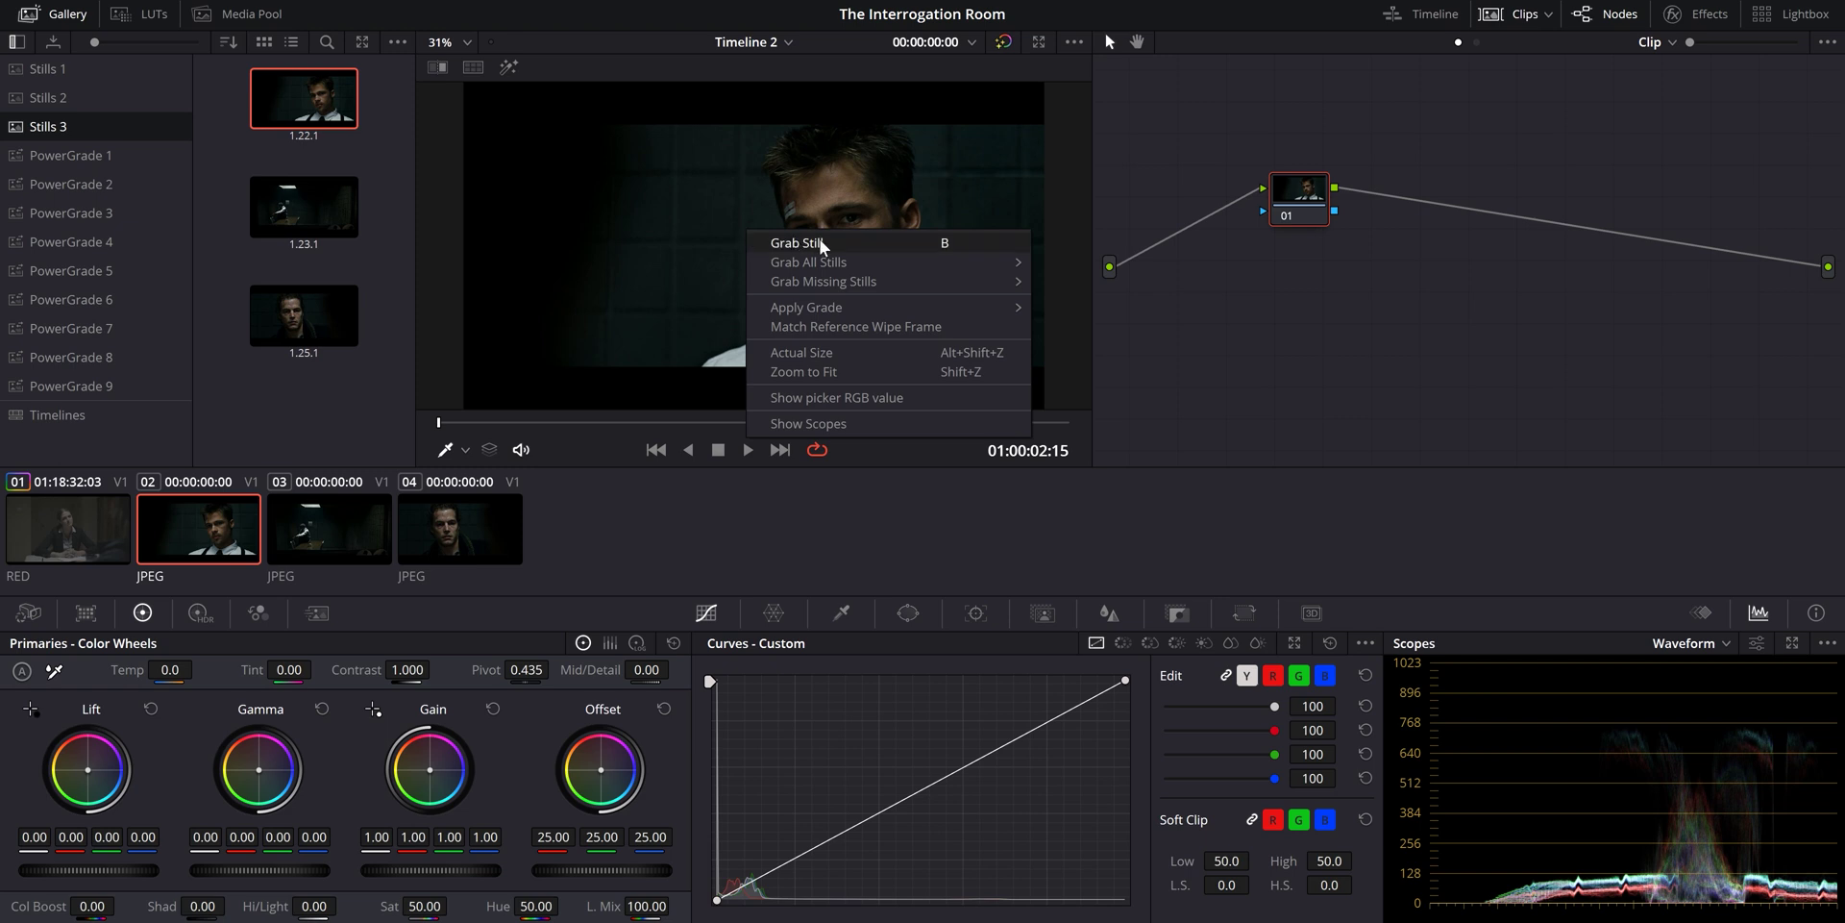
pyautogui.click(314, 137)
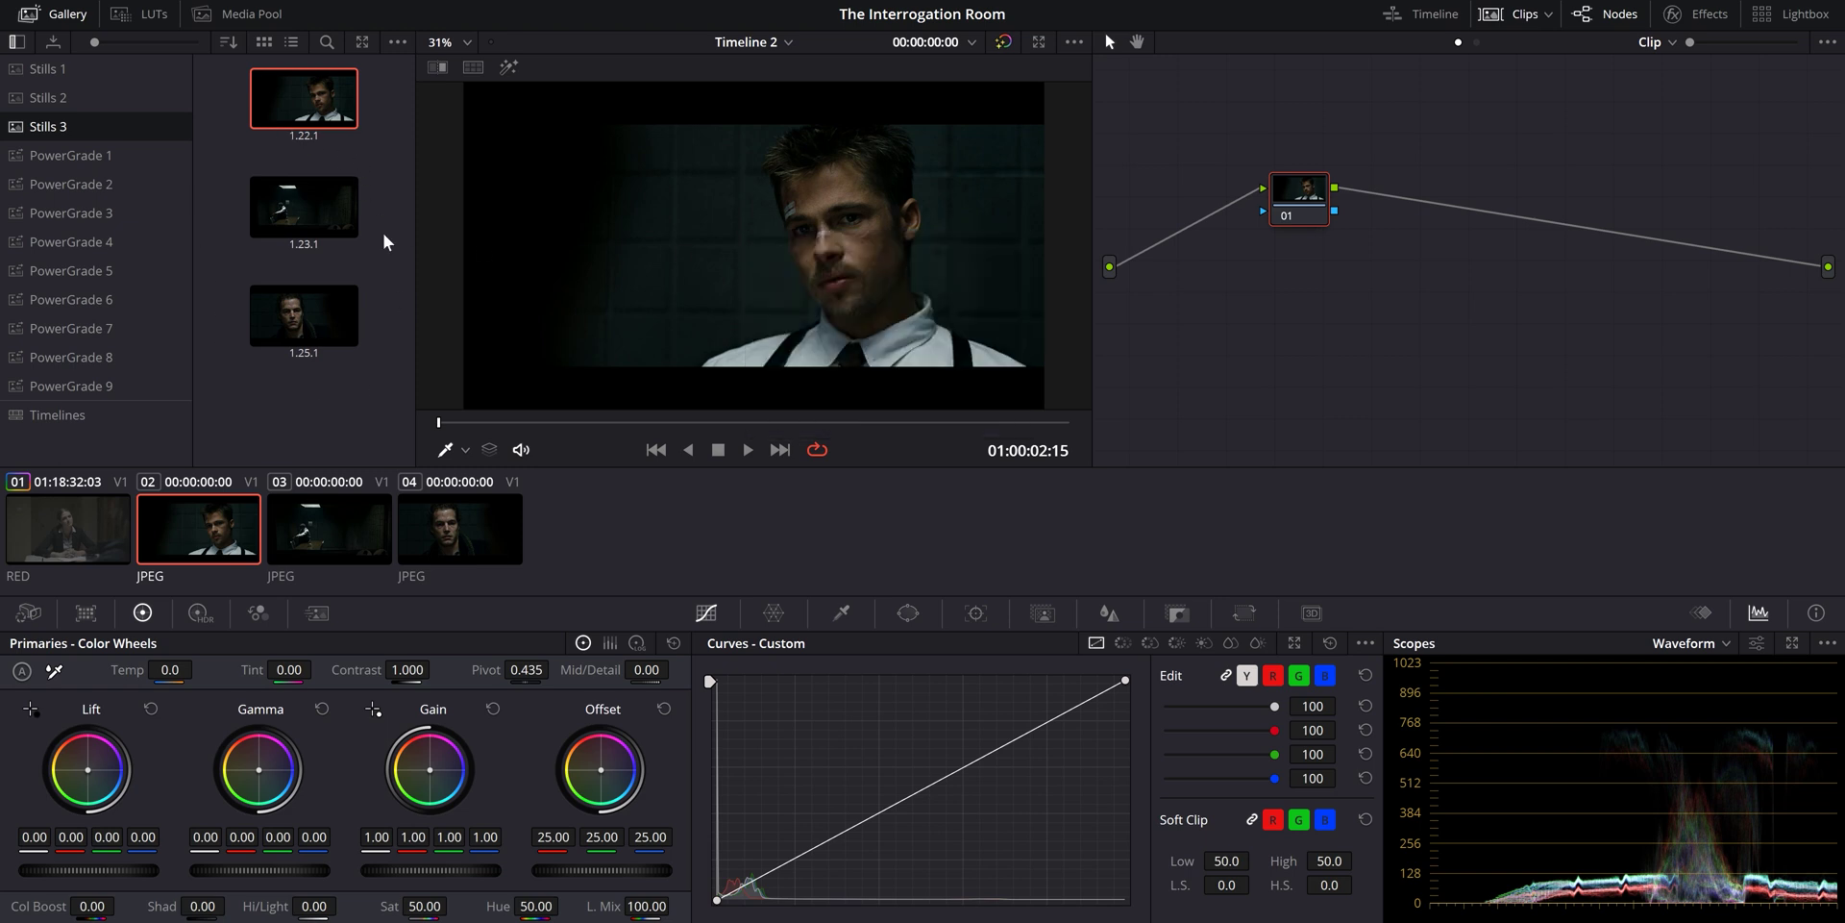
pyautogui.press('Up')
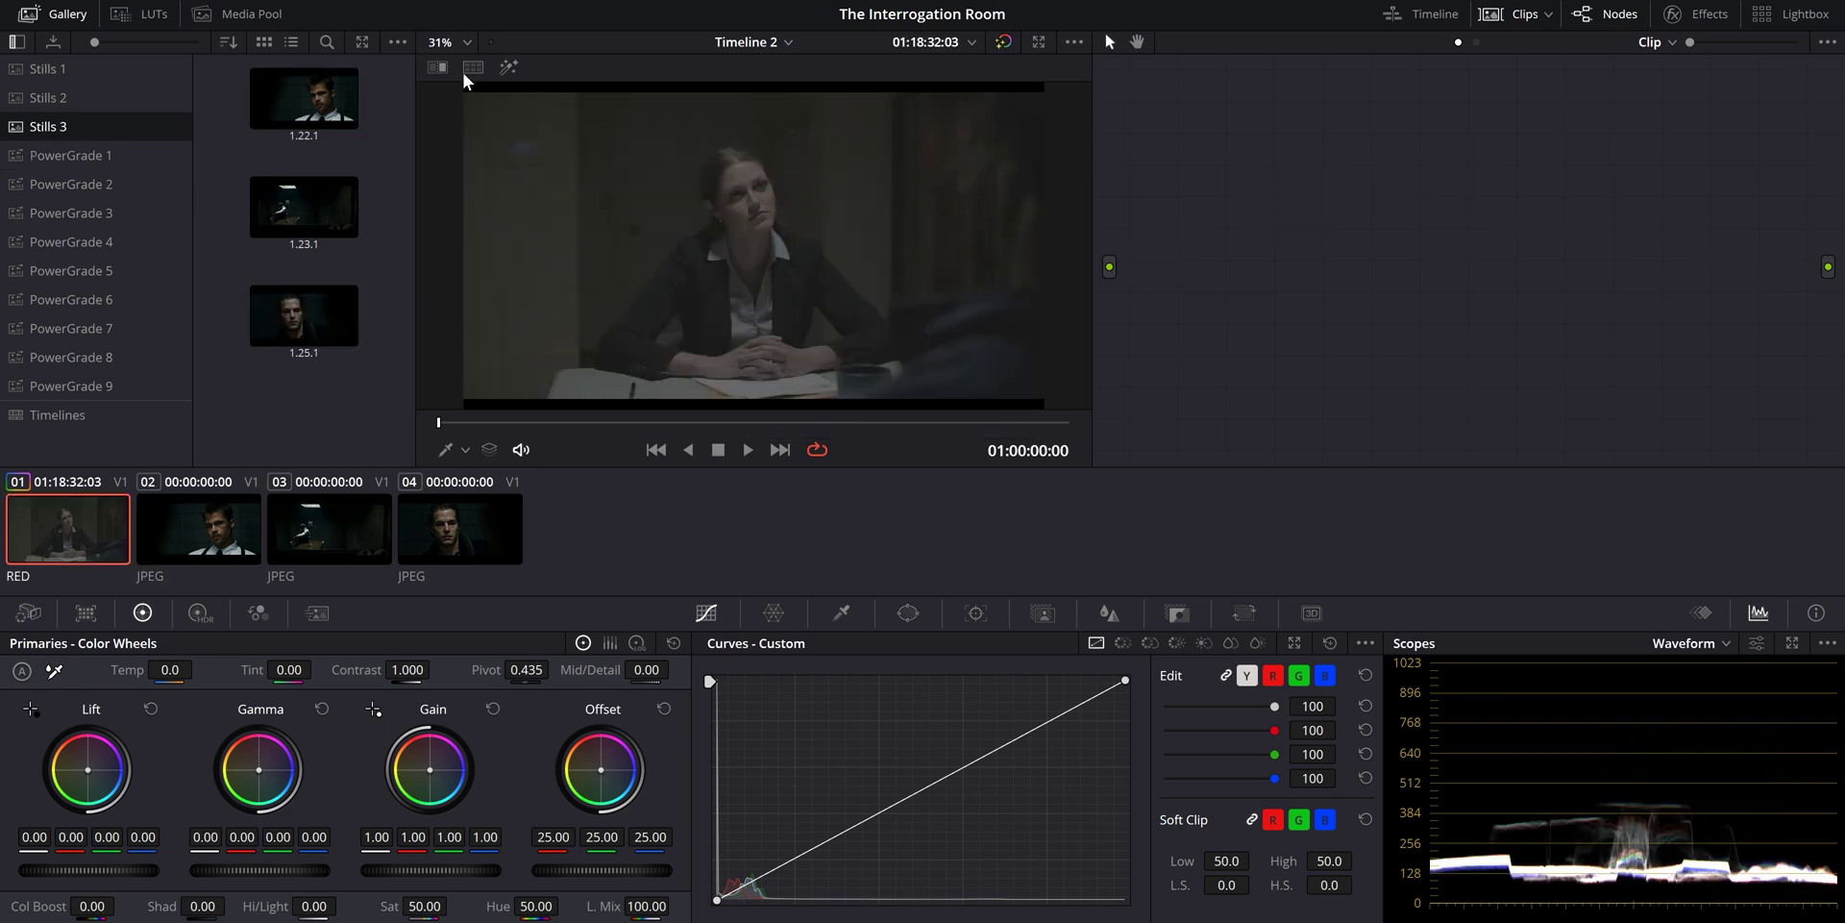
# Compare the interrogation clip in split screen with gallery stills 1.22.1, 1.23.1 and 1.25.1
pyautogui.click(473, 67)
pyautogui.click(278, 107)
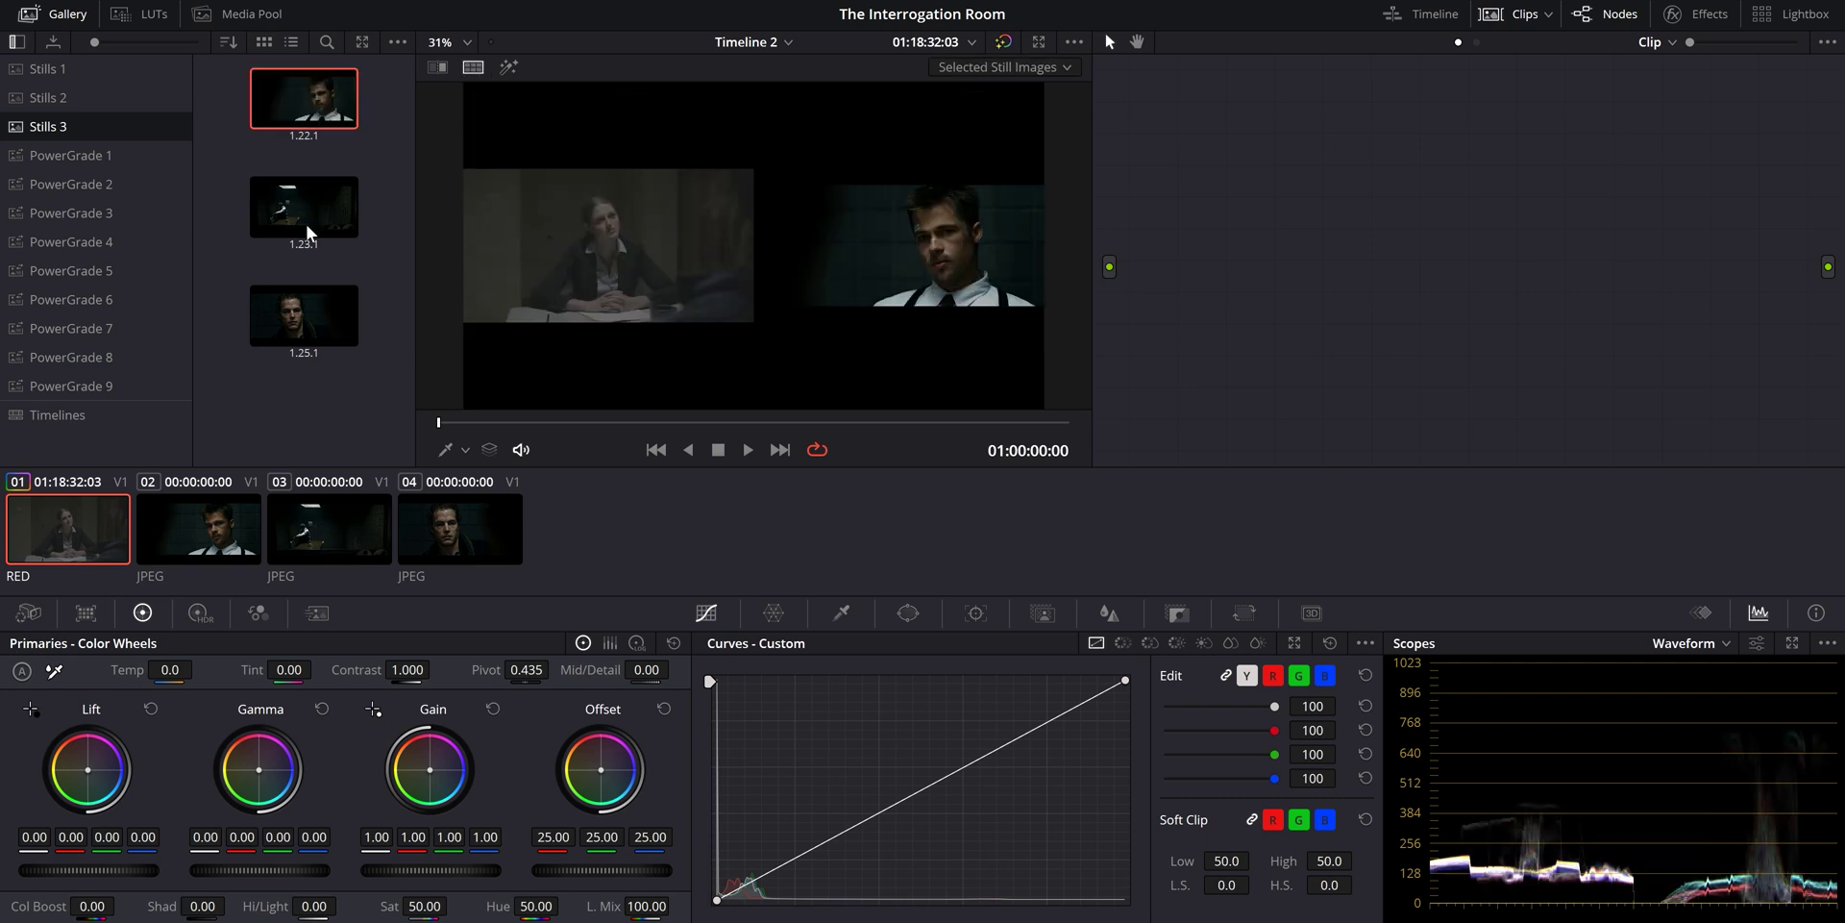
pyautogui.click(307, 231)
pyautogui.click(300, 316)
pyautogui.click(313, 226)
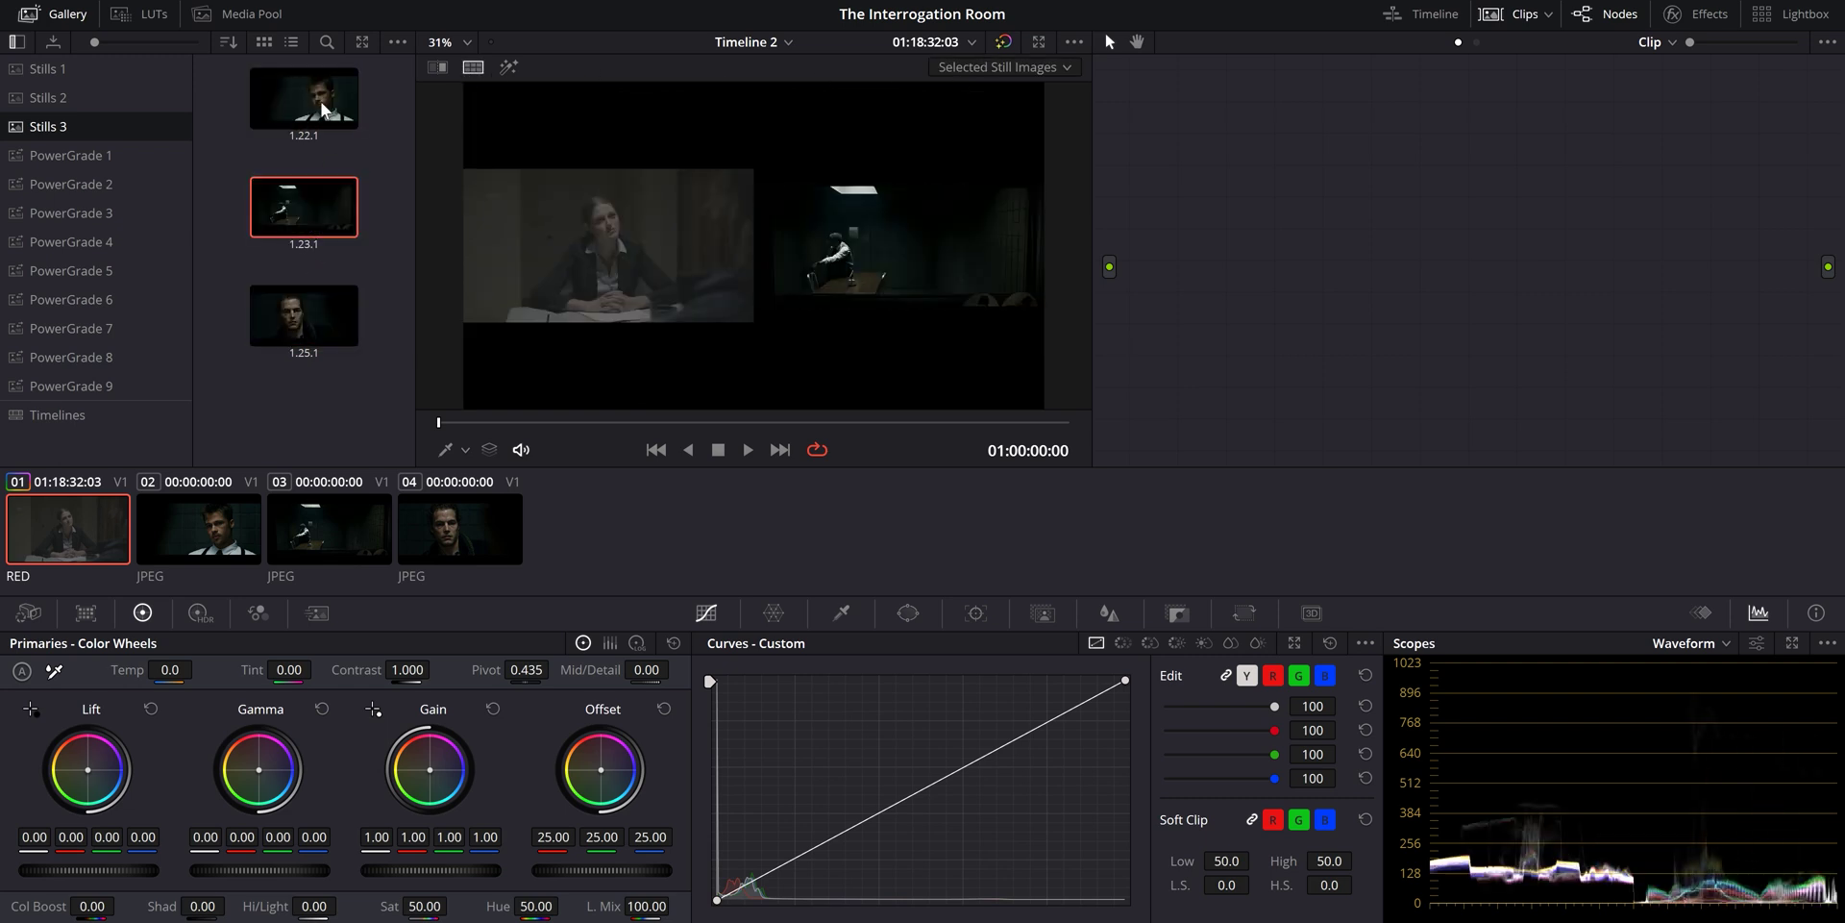
pyautogui.click(324, 109)
pyautogui.click(307, 219)
pyautogui.click(304, 305)
pyautogui.click(305, 228)
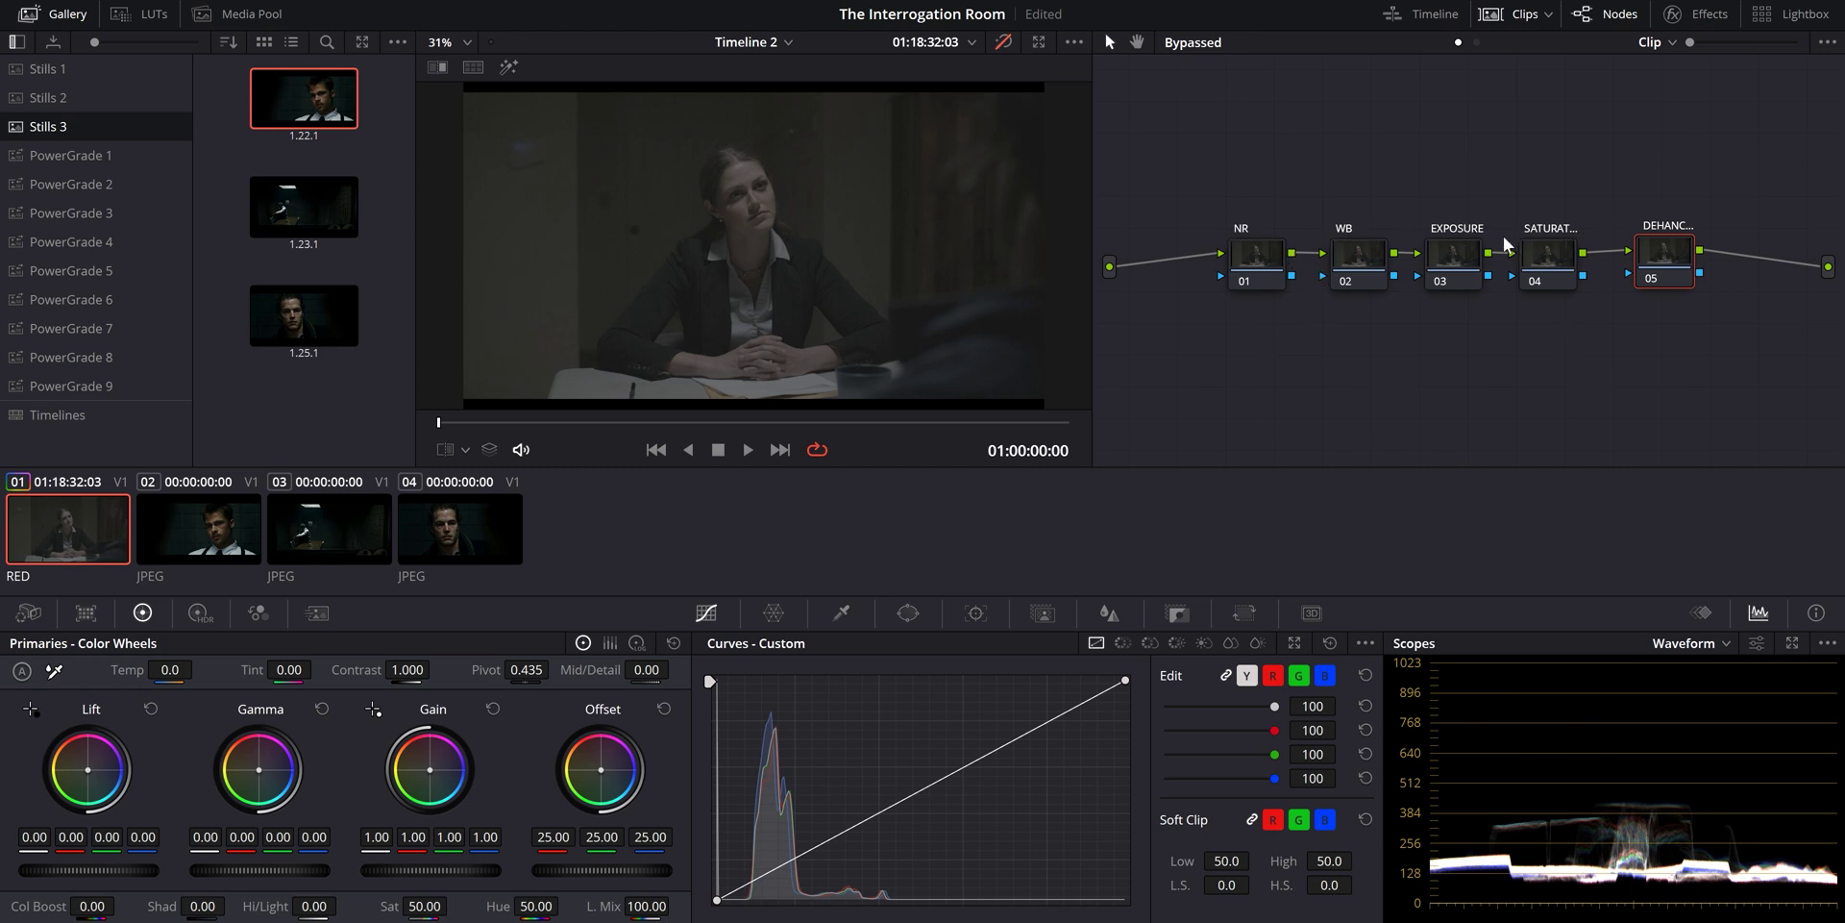
# Go through the NR, WB, EXPOSURE, SATURATION and DEHANCER nodes in the clip's node graph
pyautogui.click(1272, 270)
pyautogui.click(1358, 261)
pyautogui.click(1457, 258)
pyautogui.click(1550, 256)
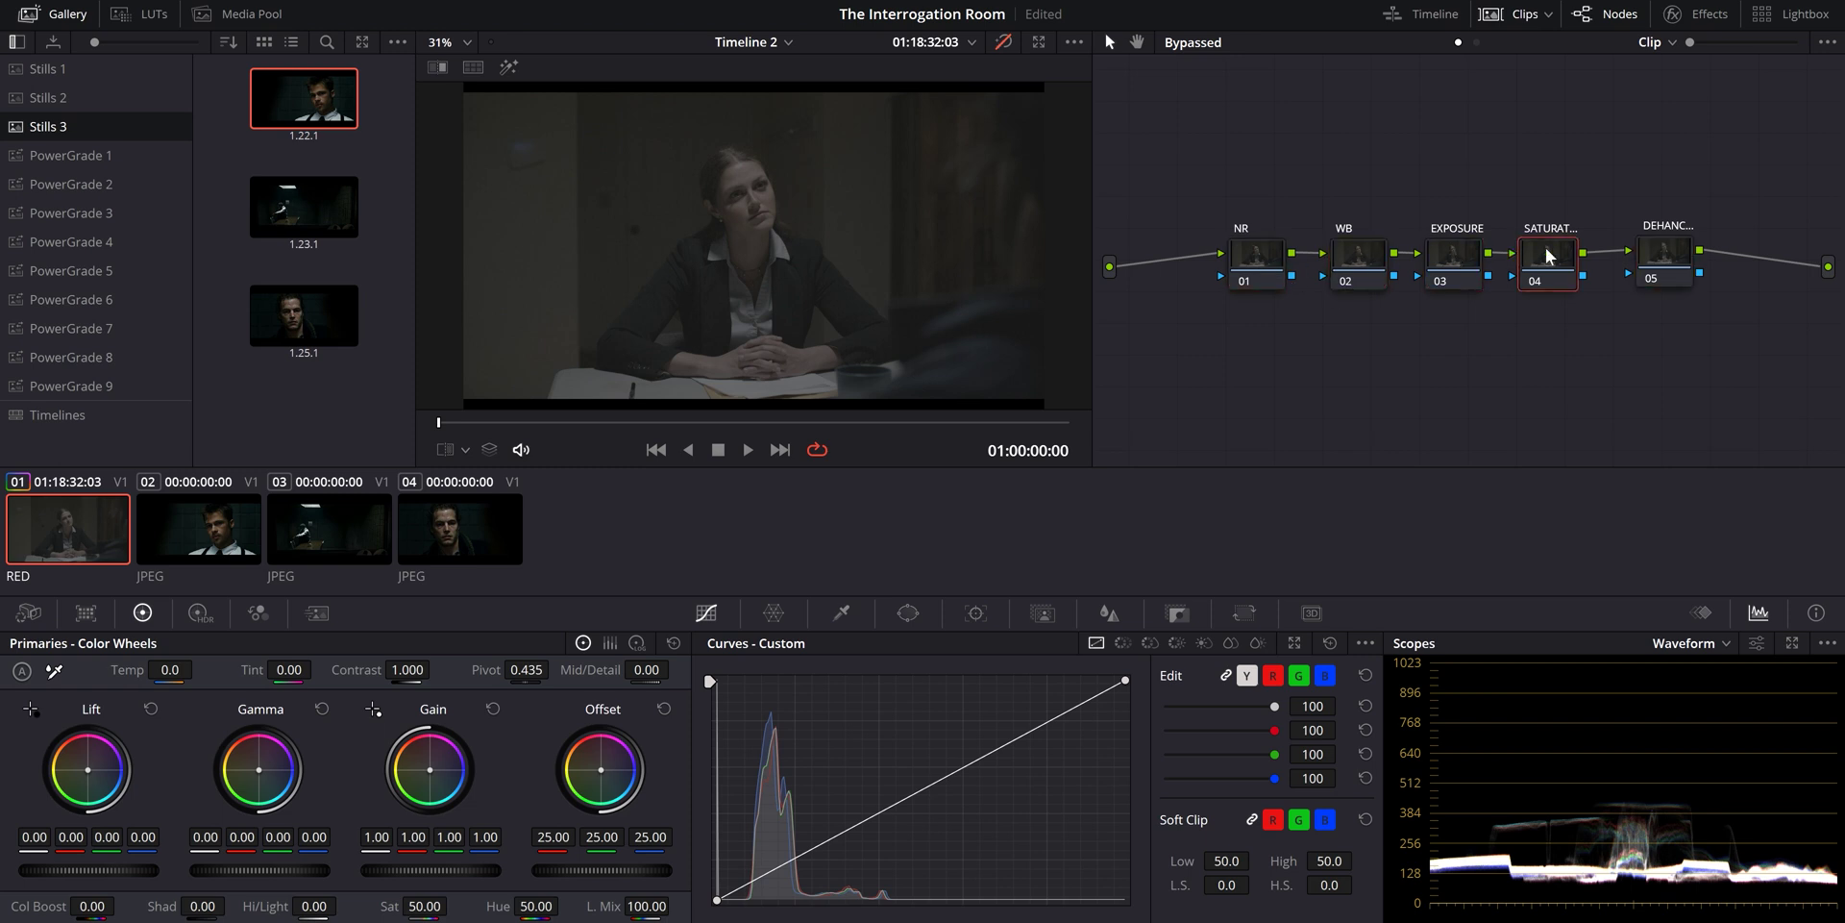
pyautogui.click(1663, 267)
# Rearrange the node graph so that the WB node feeds the EXPOSURE and SATURATION nodes in parallel branches
pyautogui.moveTo(1421, 252); pyautogui.dragTo(1434, 277)
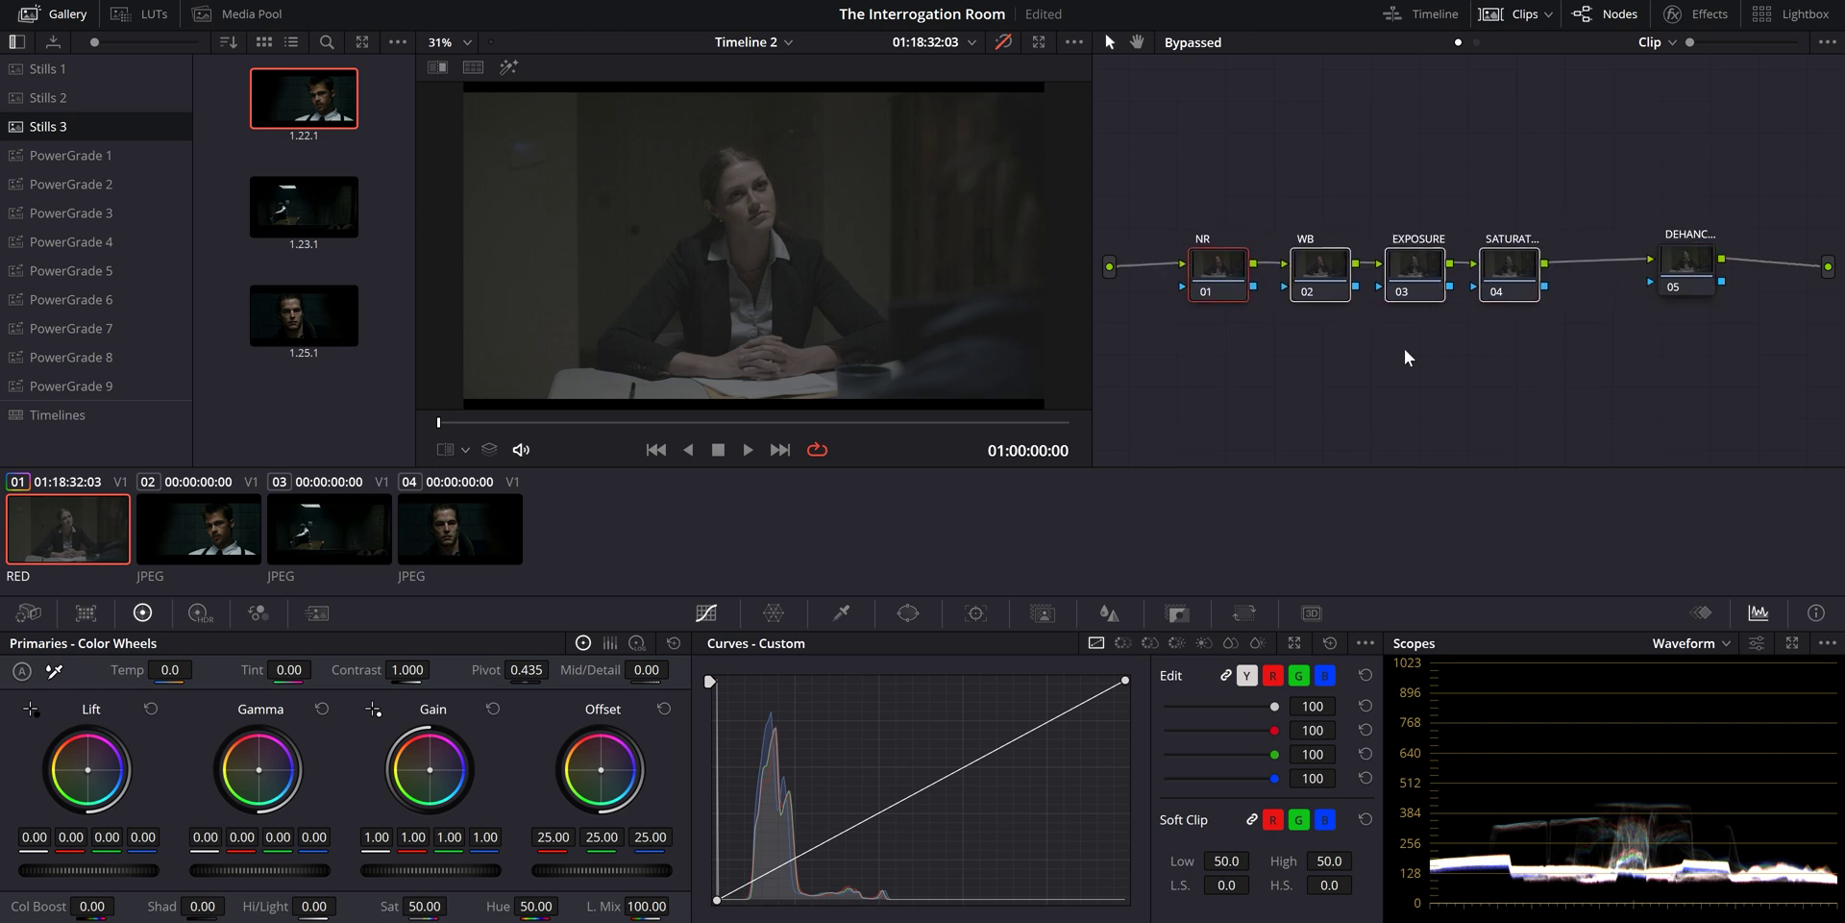
pyautogui.click(1406, 355)
pyautogui.click(1507, 280)
pyautogui.moveTo(1564, 190); pyautogui.dragTo(1400, 354)
pyautogui.moveTo(1432, 280); pyautogui.dragTo(1490, 310)
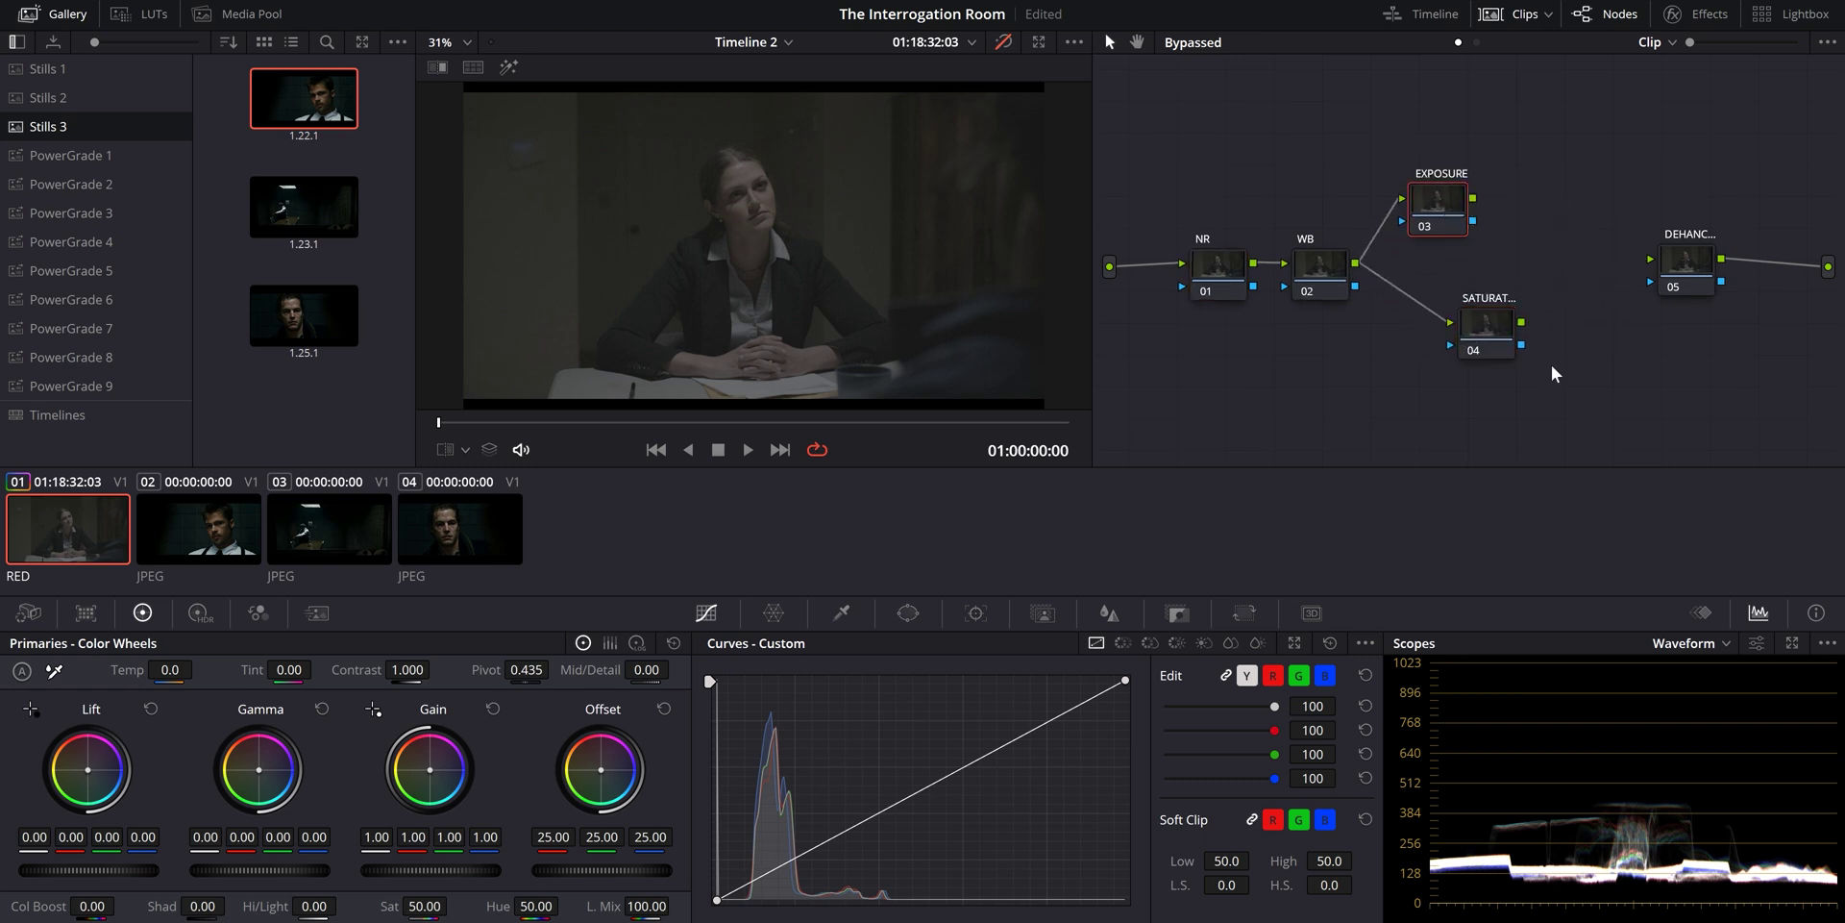
pyautogui.moveTo(1487, 321); pyautogui.dragTo(1459, 316)
# Add a Parallel Mixer before the DEHANCER node and connect the EXPOSURE and SATURATION outputs to it
pyautogui.rightClick(1546, 256)
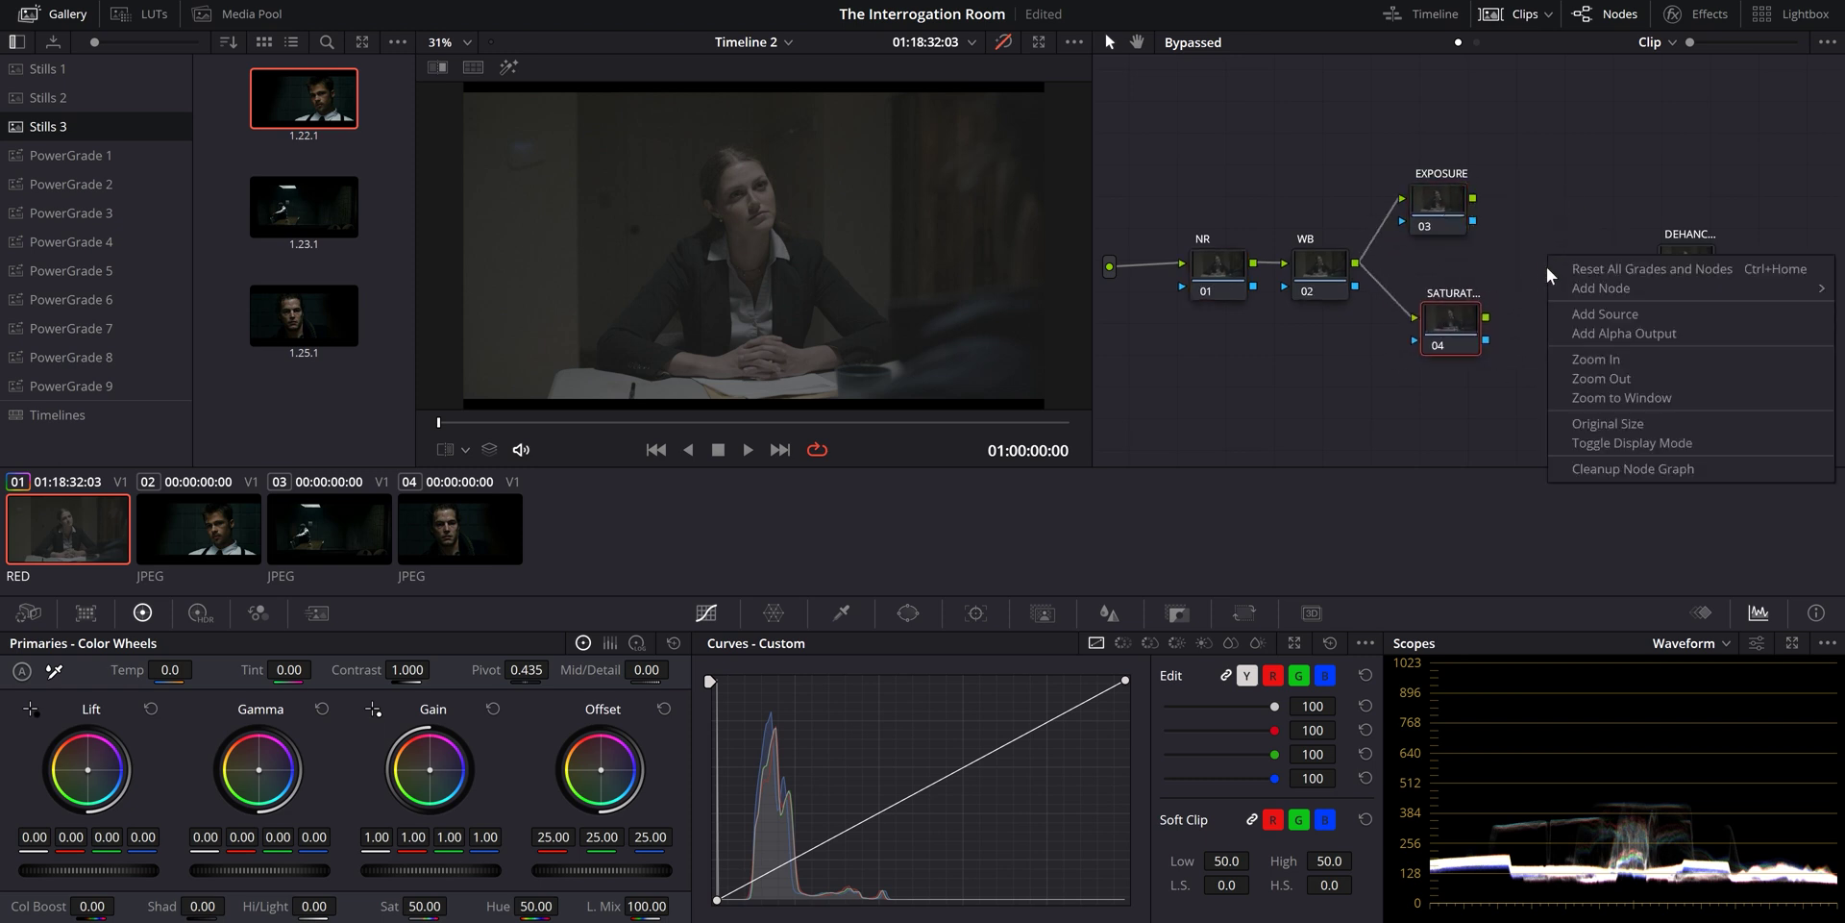
pyautogui.moveTo(1619, 291)
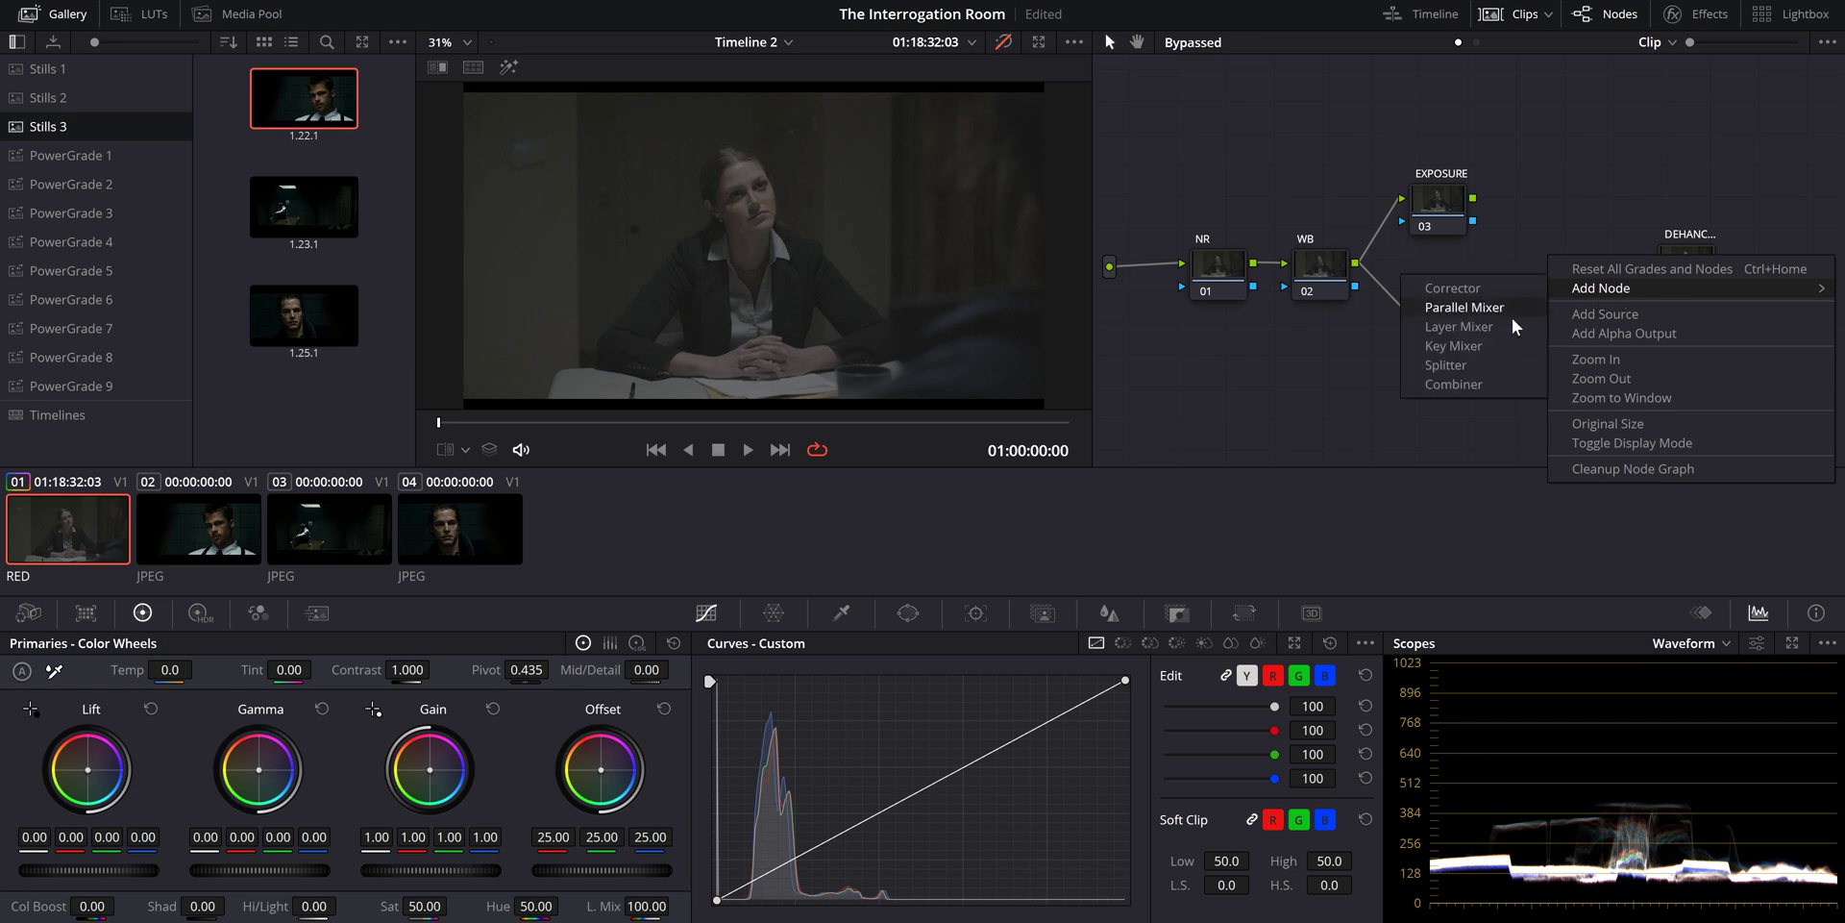
pyautogui.click(1485, 307)
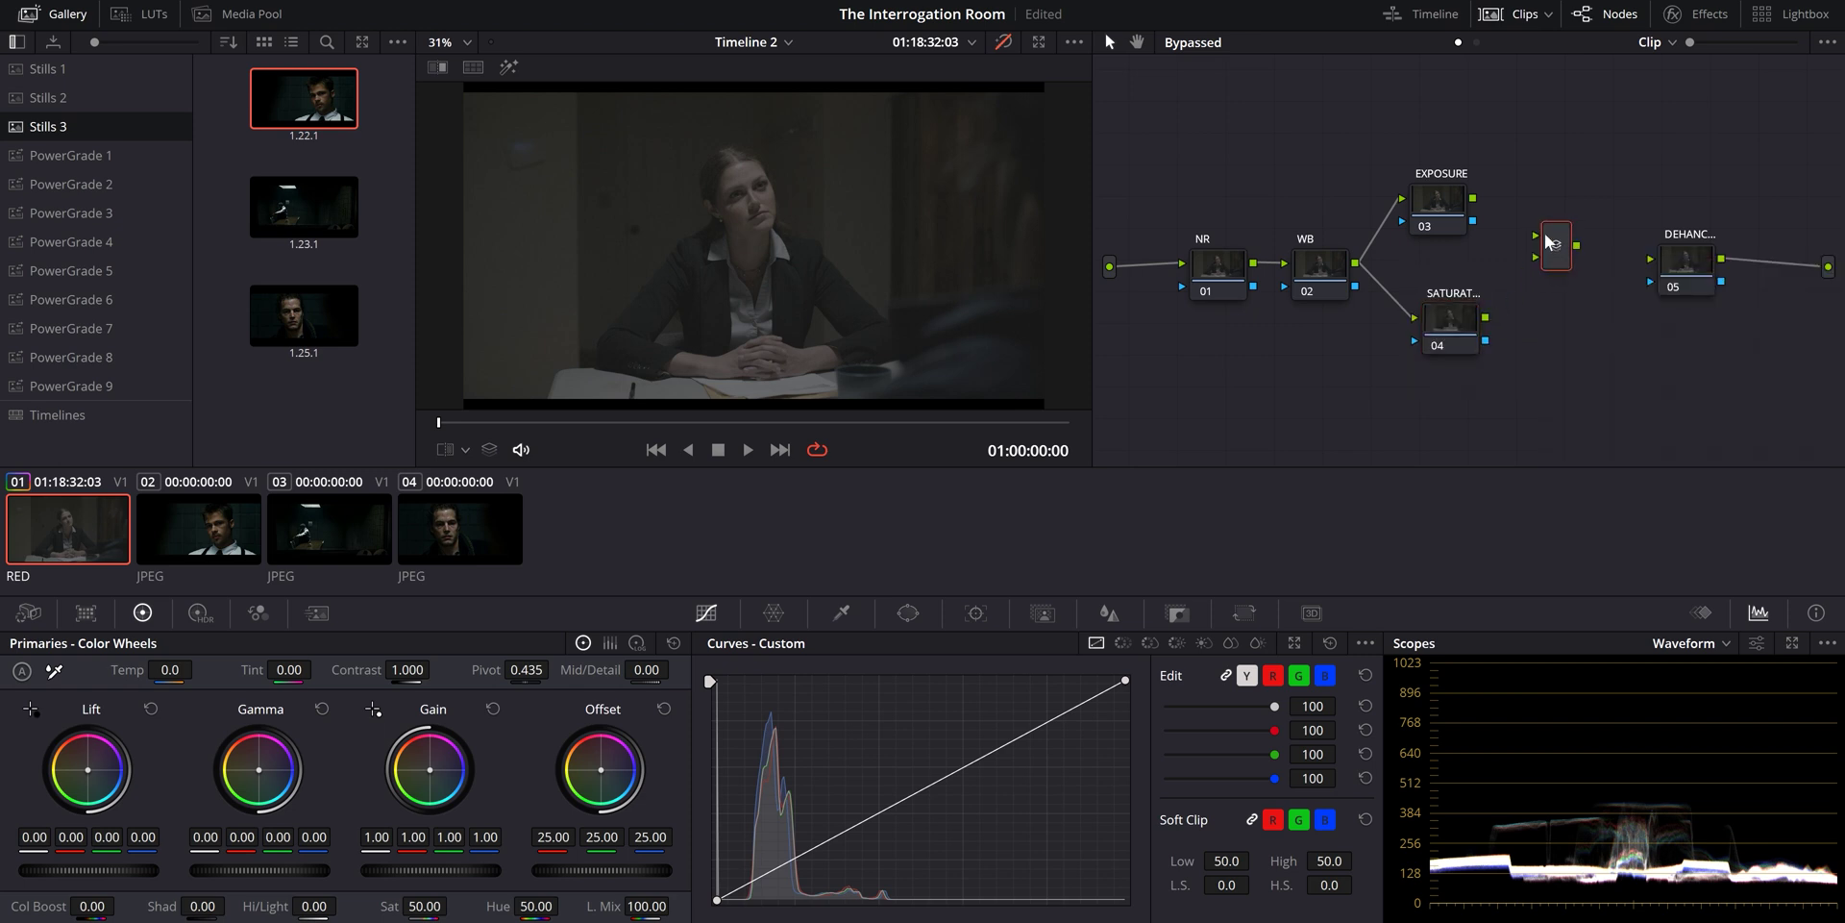
pyautogui.moveTo(1473, 198); pyautogui.dragTo(1541, 229)
pyautogui.moveTo(1486, 316); pyautogui.dragTo(1540, 250)
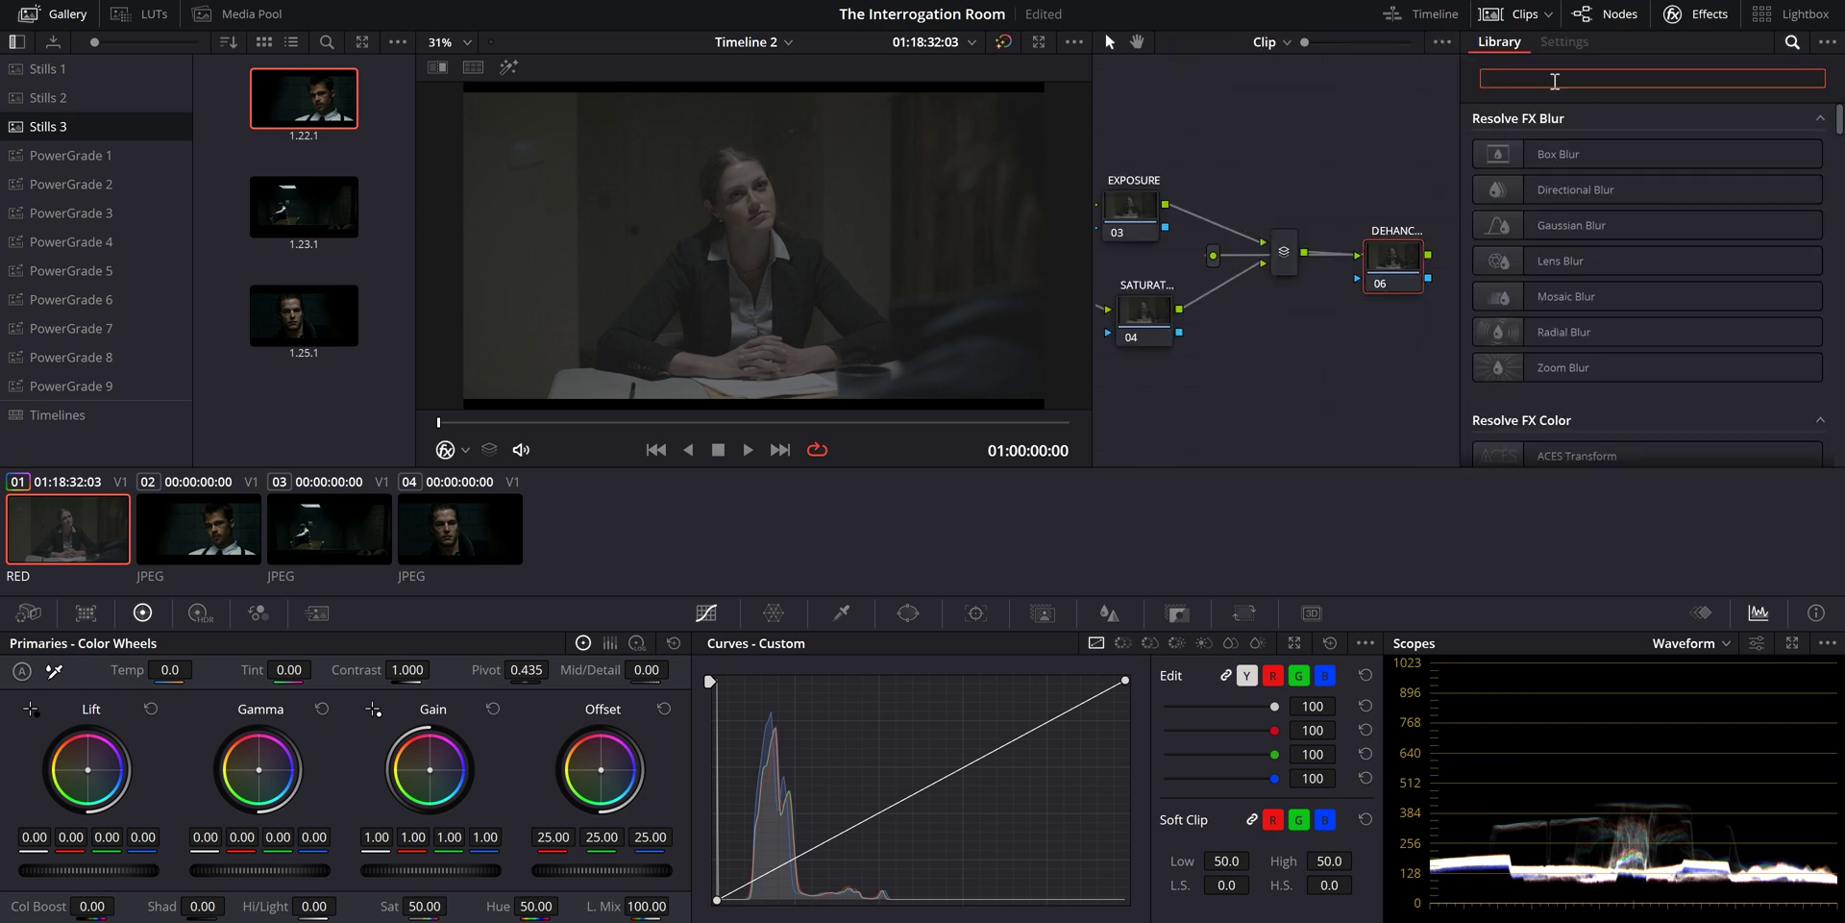
# Apply the Dehancer Pro effect to the DEHANCER node and collapse its Input and Film Grain settings
pyautogui.write('dehancer')
pyautogui.doubleClick(1567, 154)
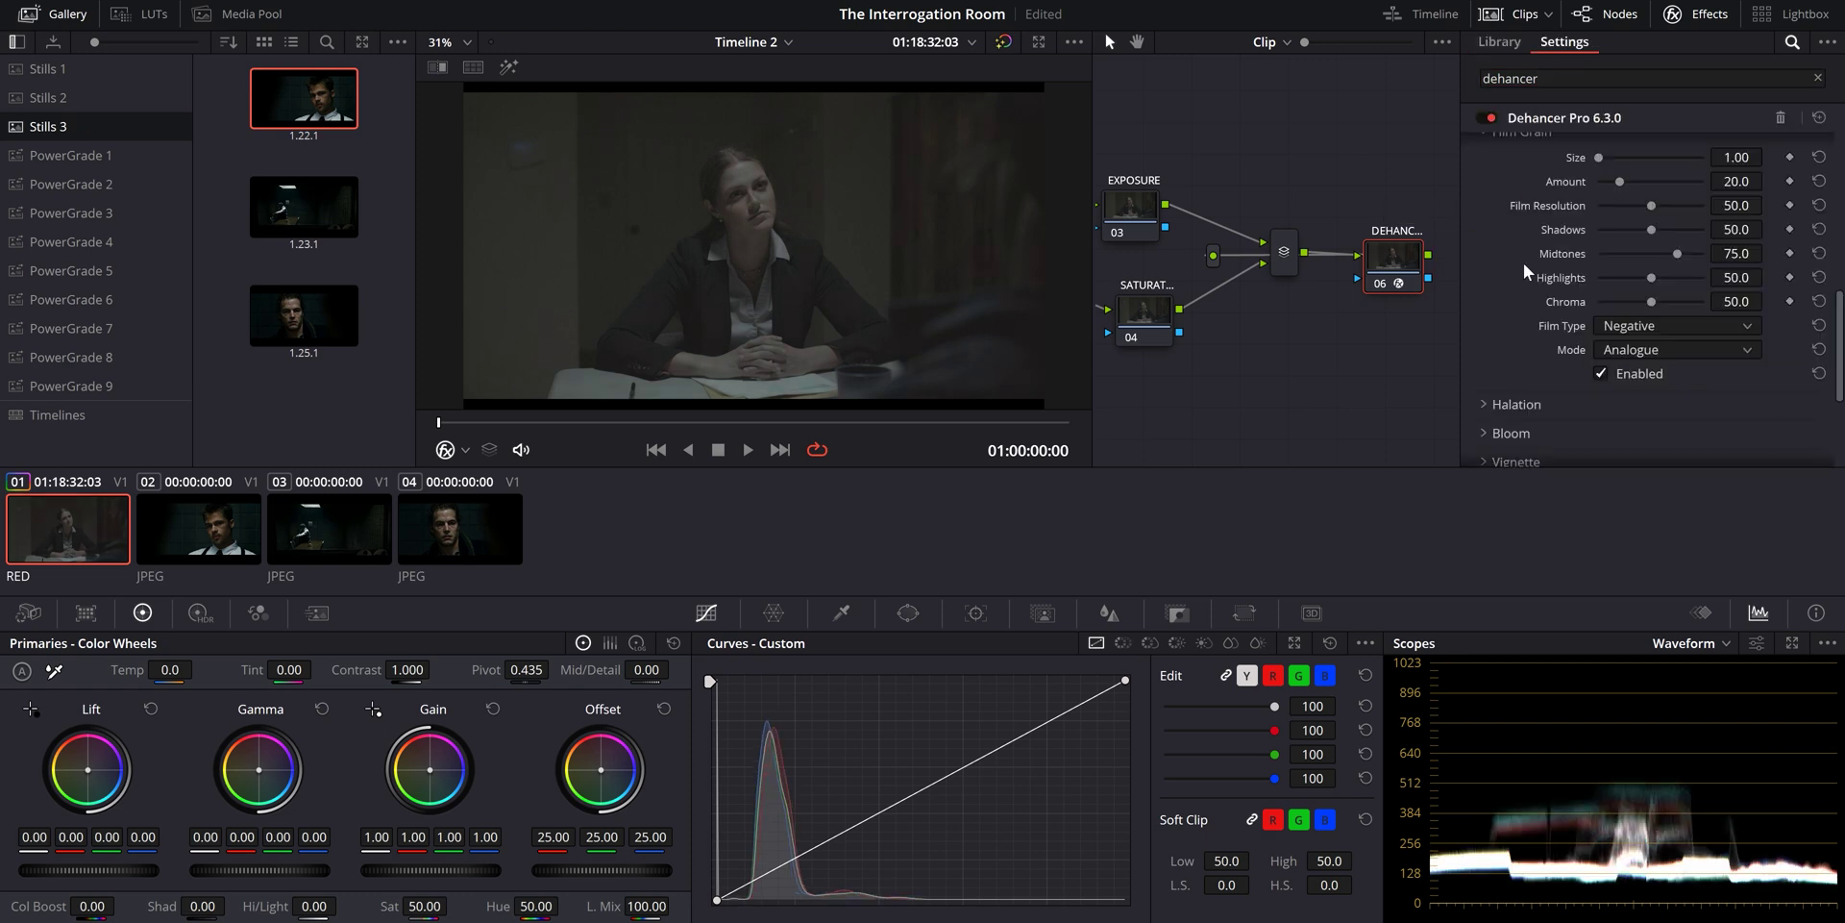
pyautogui.scroll(-6, 1524, 263)
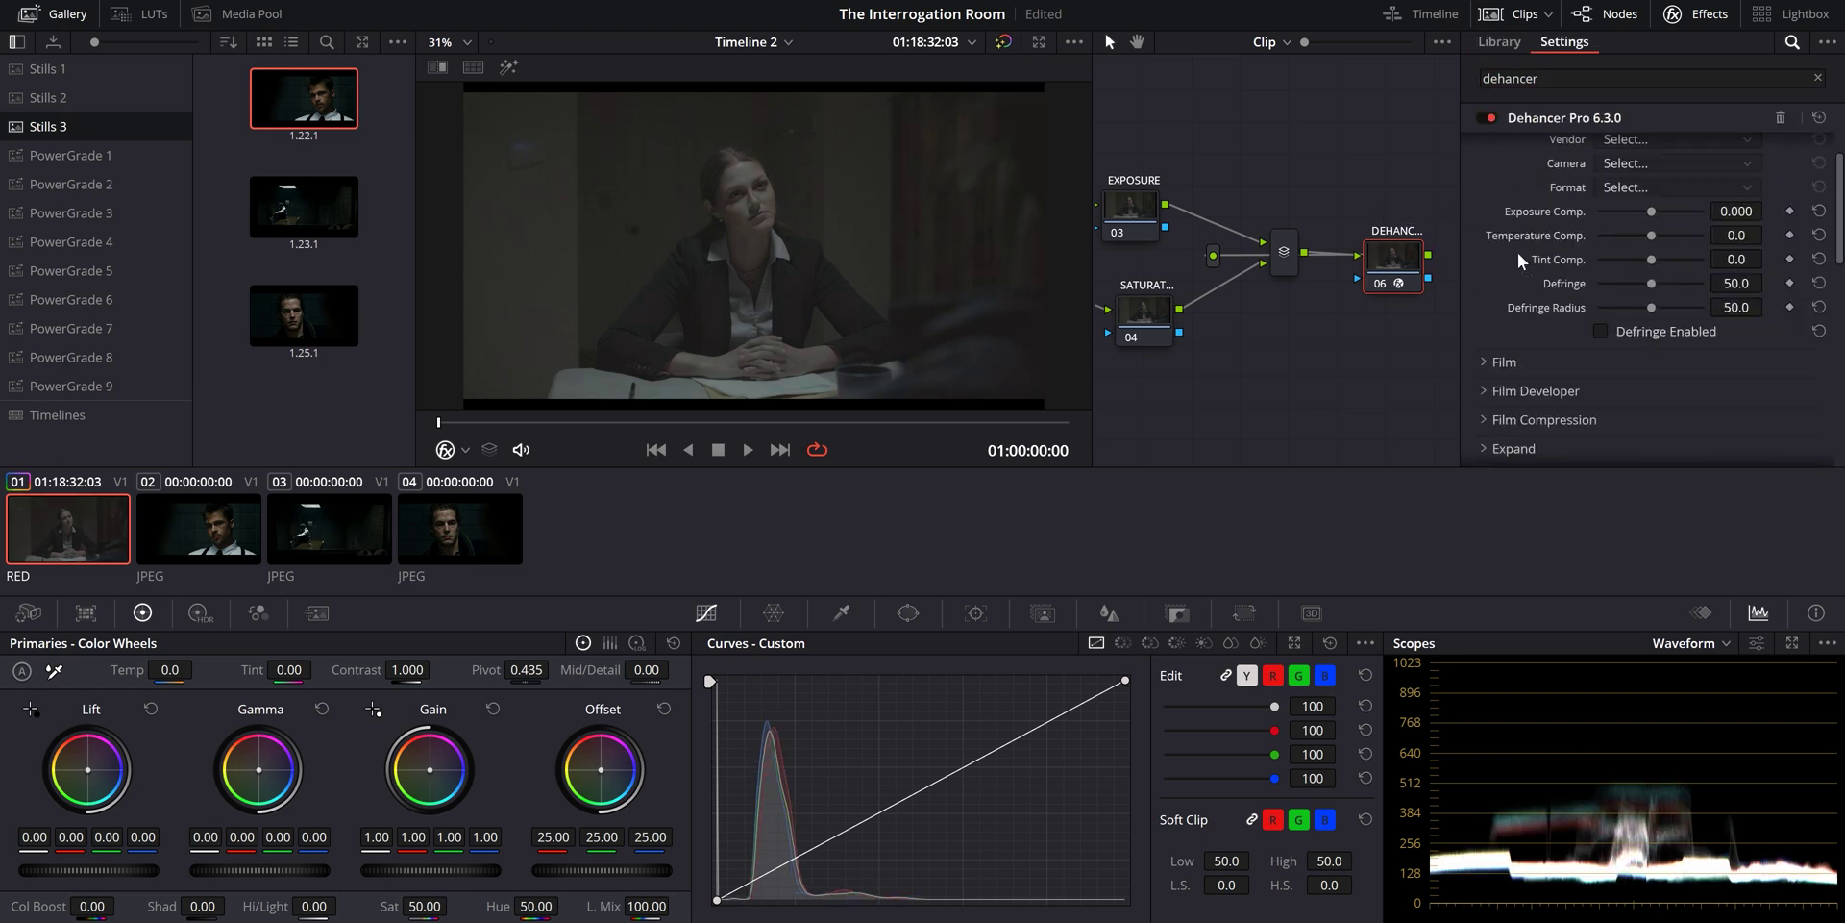
pyautogui.scroll(2, 1518, 252)
pyautogui.click(1485, 151)
pyautogui.click(1489, 348)
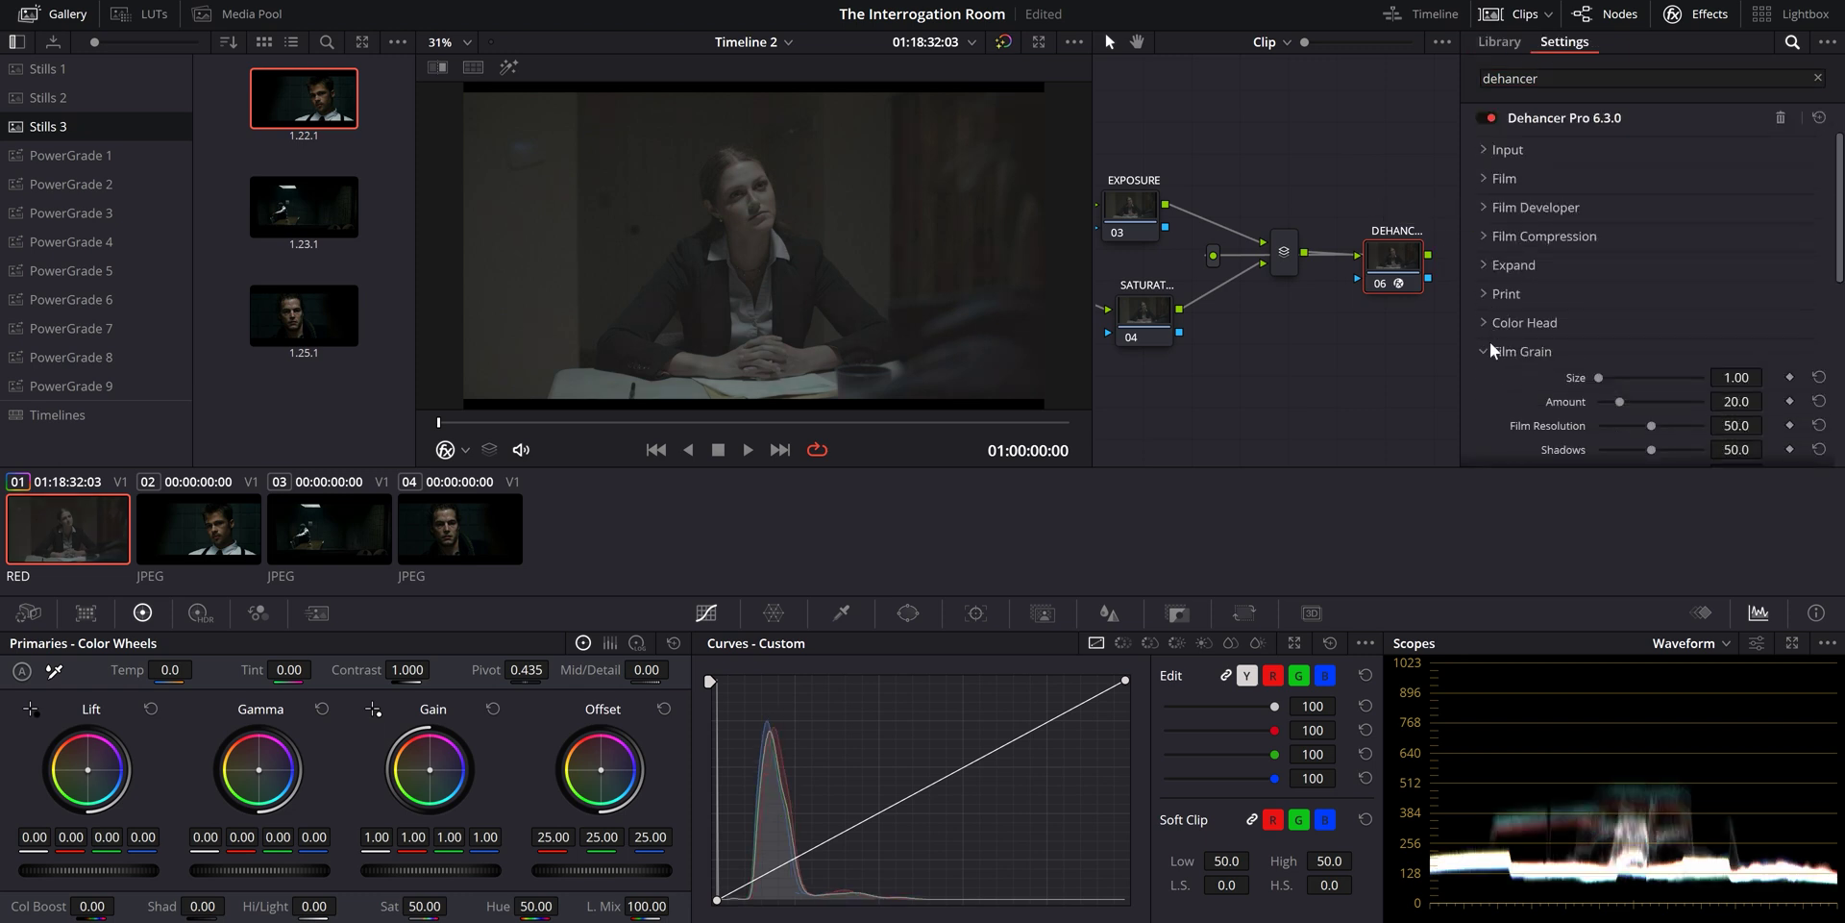
pyautogui.click(1519, 350)
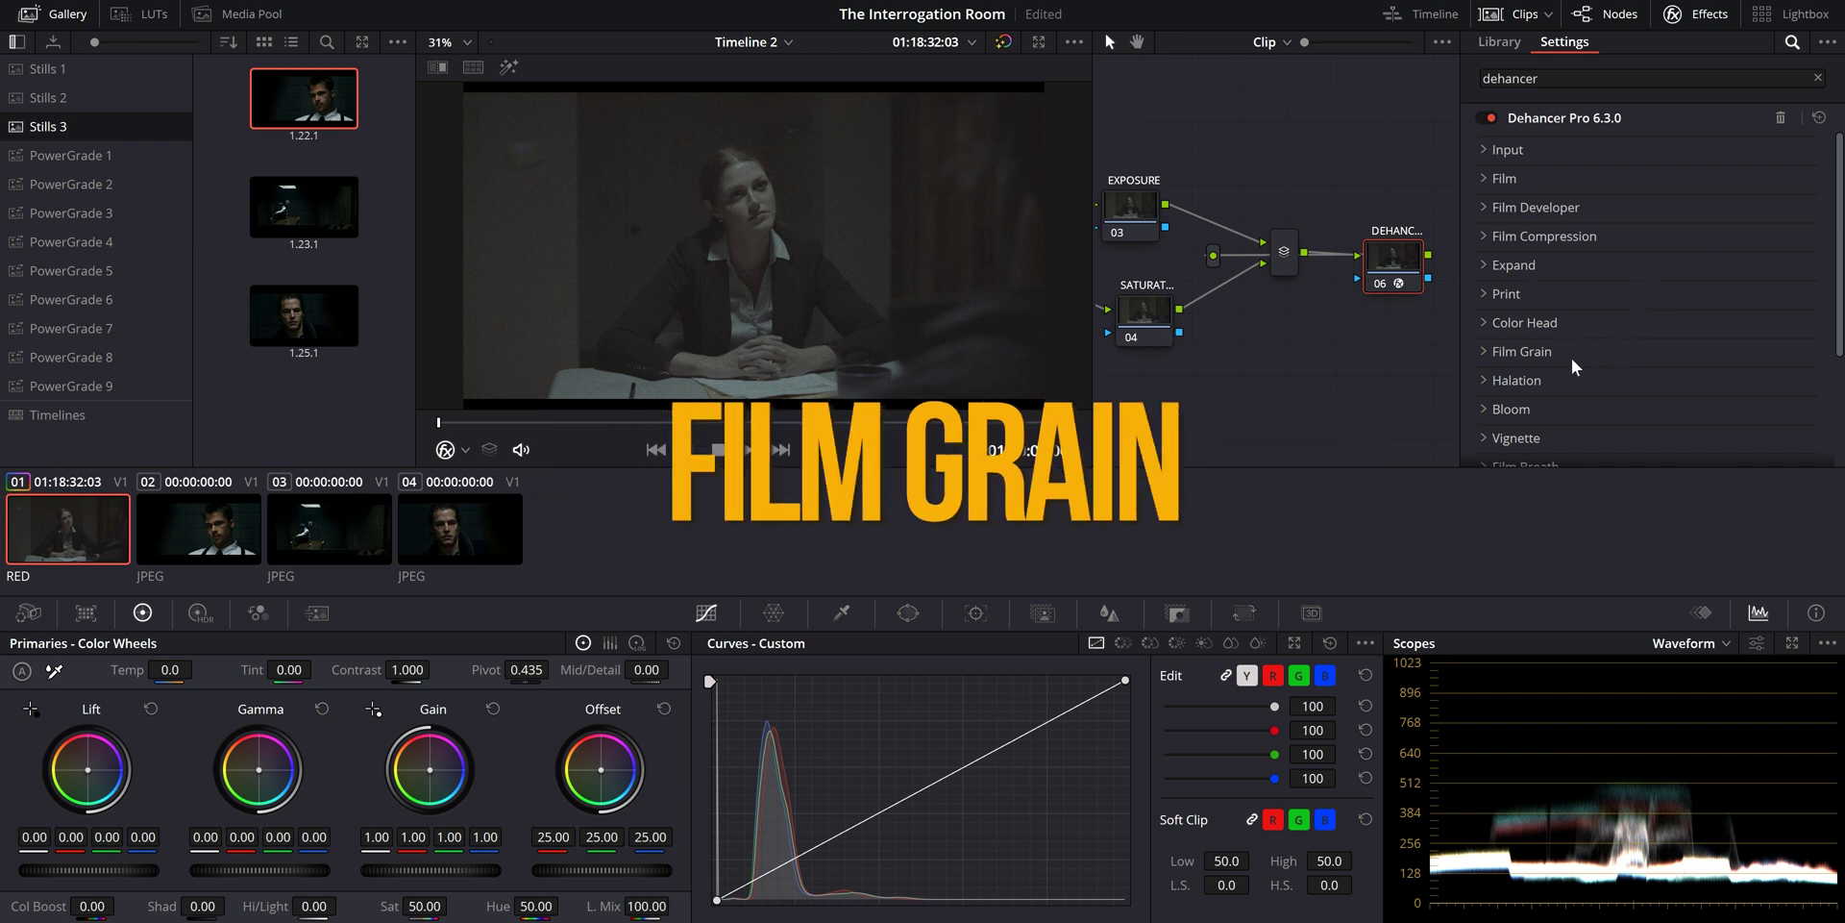
# Review the Dehancer Pro setting groups from Input down to Options
pyautogui.scroll(-4, 1550, 383)
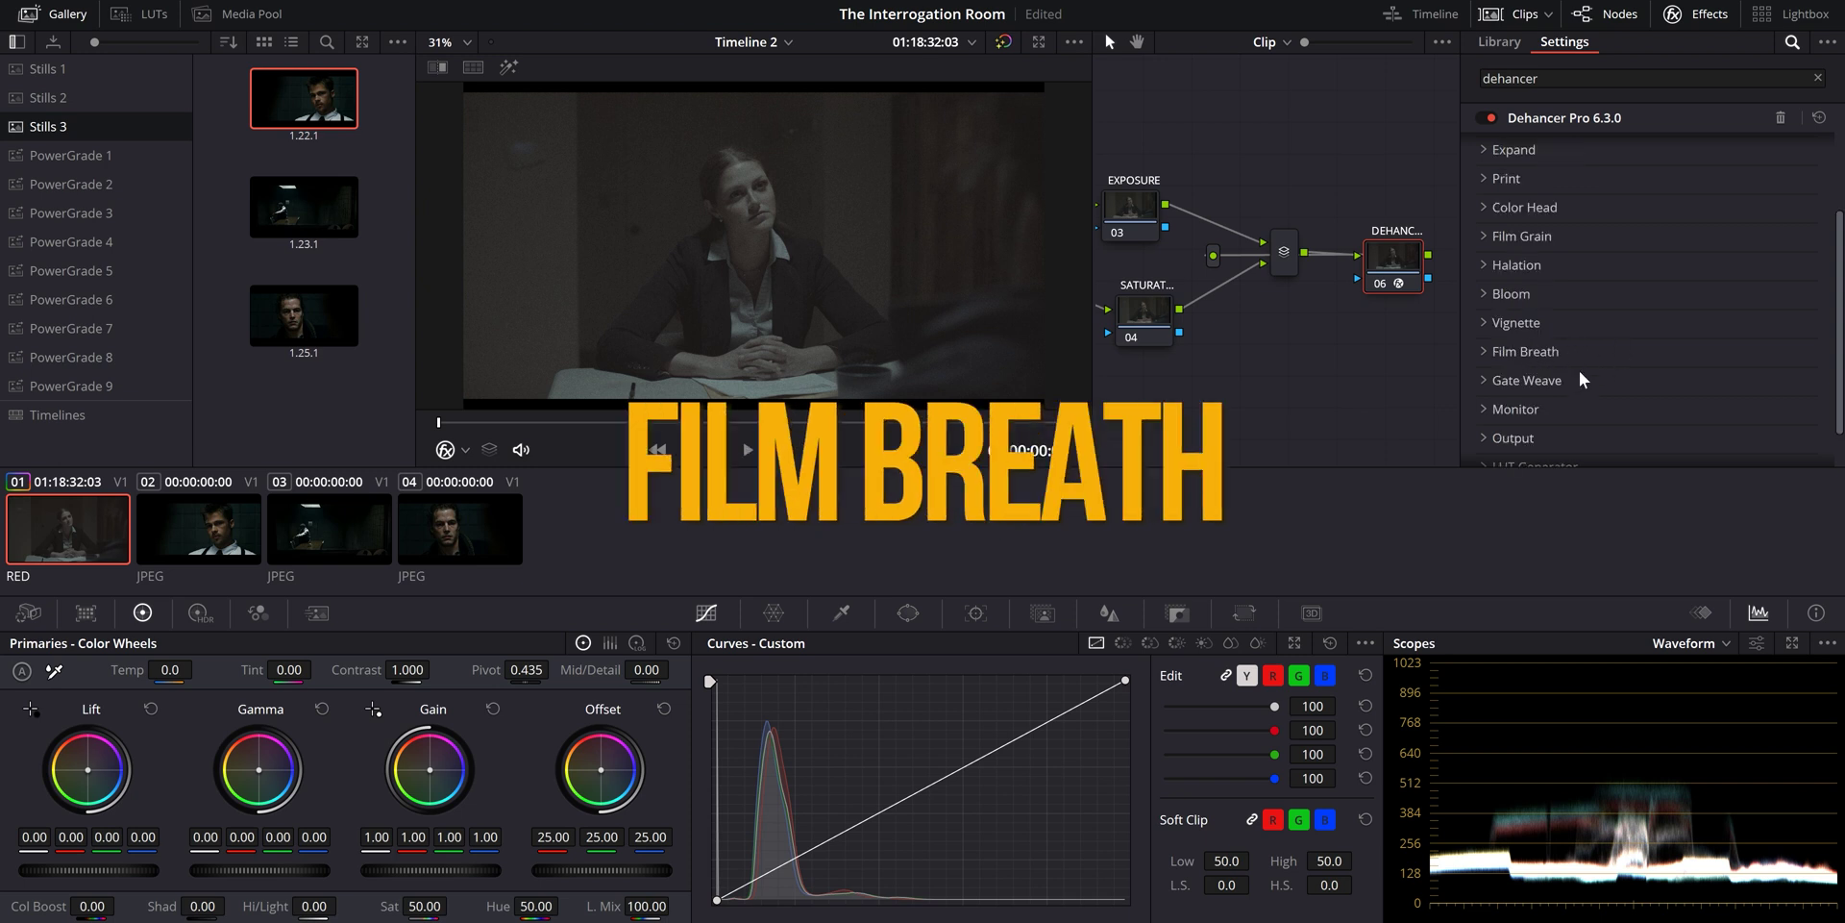
pyautogui.scroll(-2, 1577, 370)
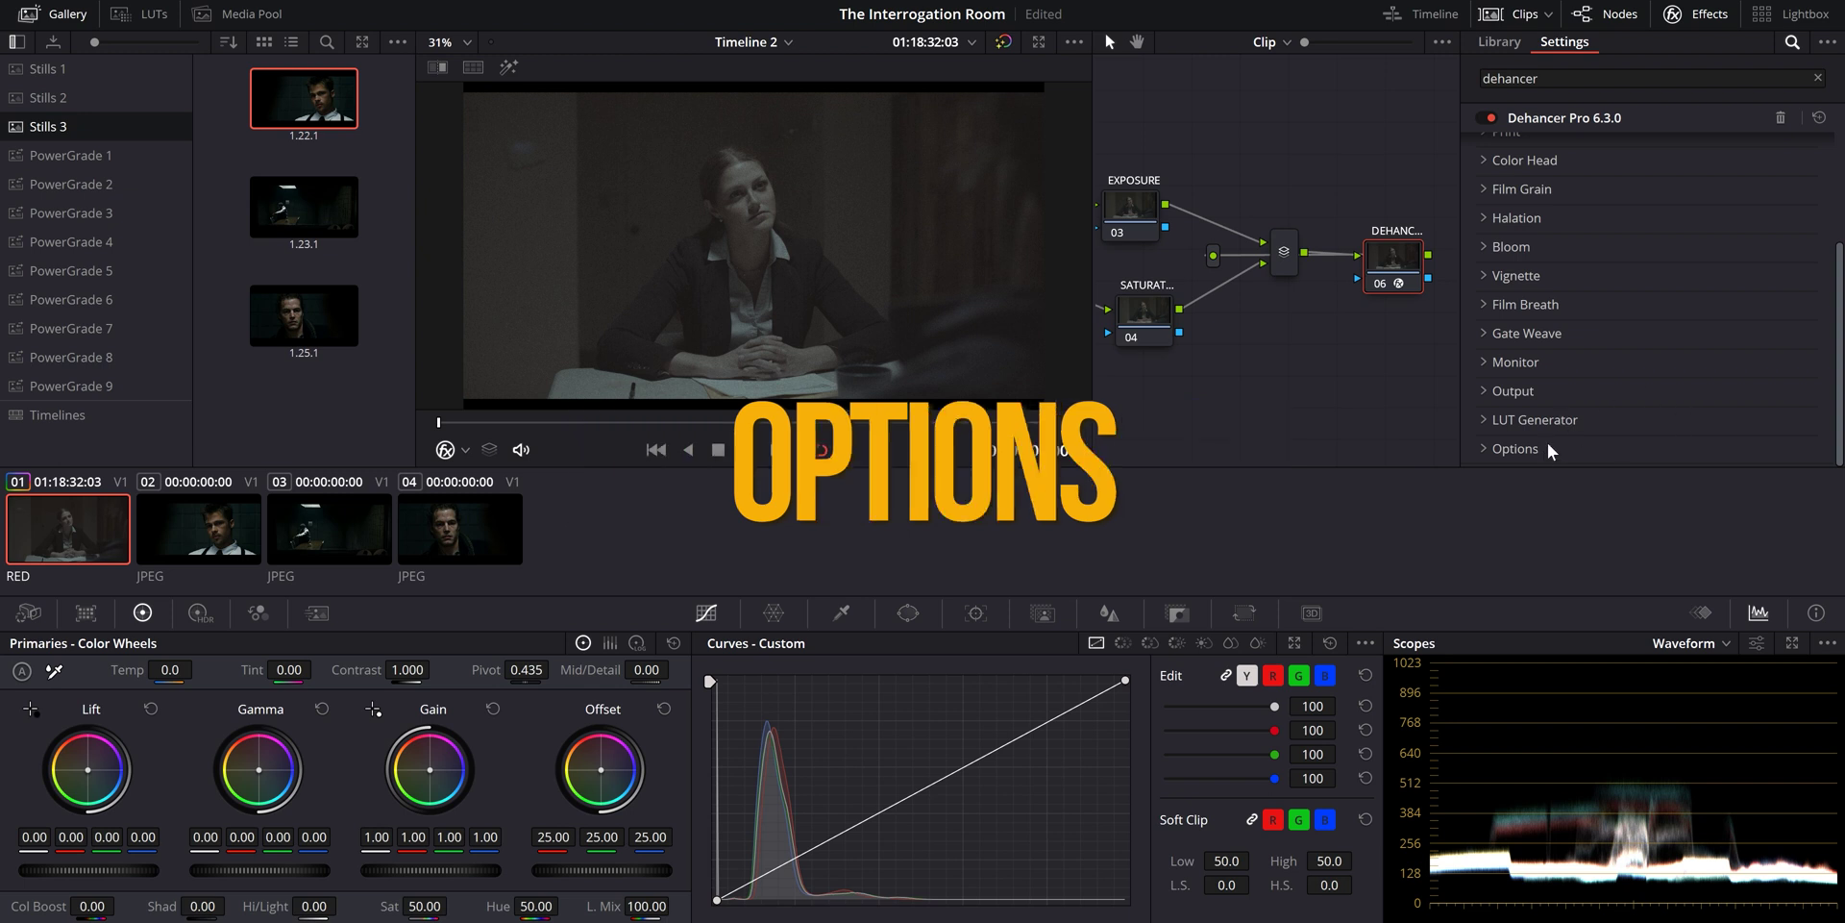
pyautogui.scroll(2, 1562, 415)
pyautogui.scroll(-8, 1514, 340)
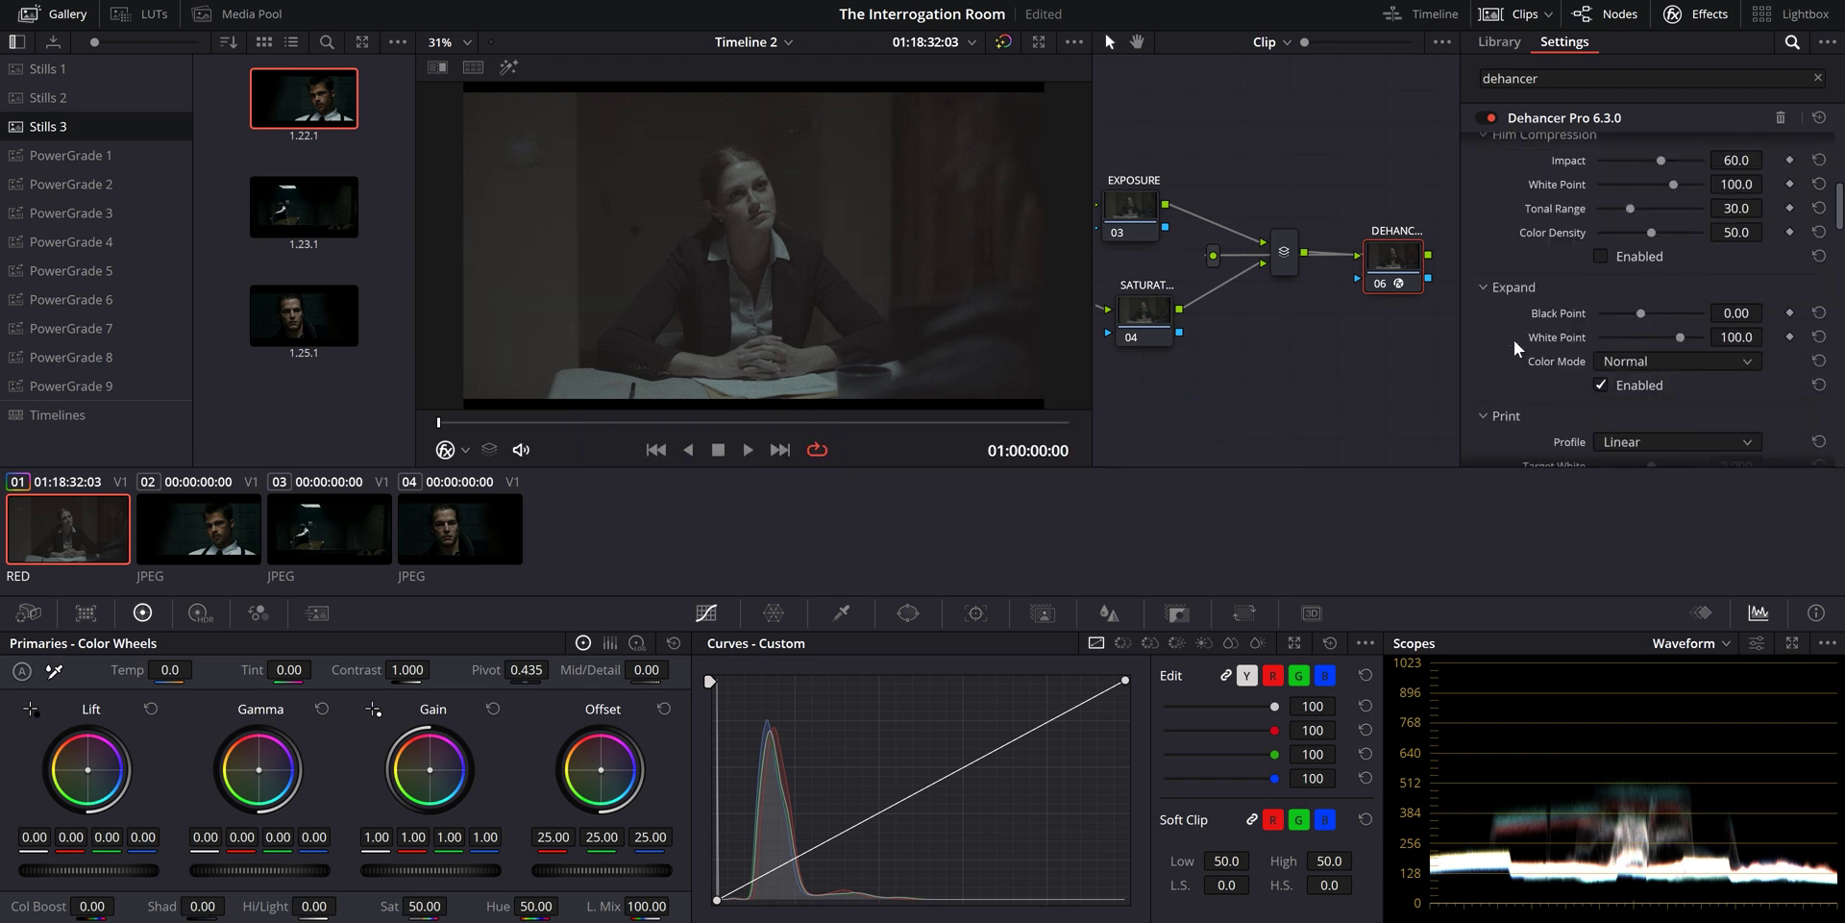
pyautogui.scroll(-10, 1514, 340)
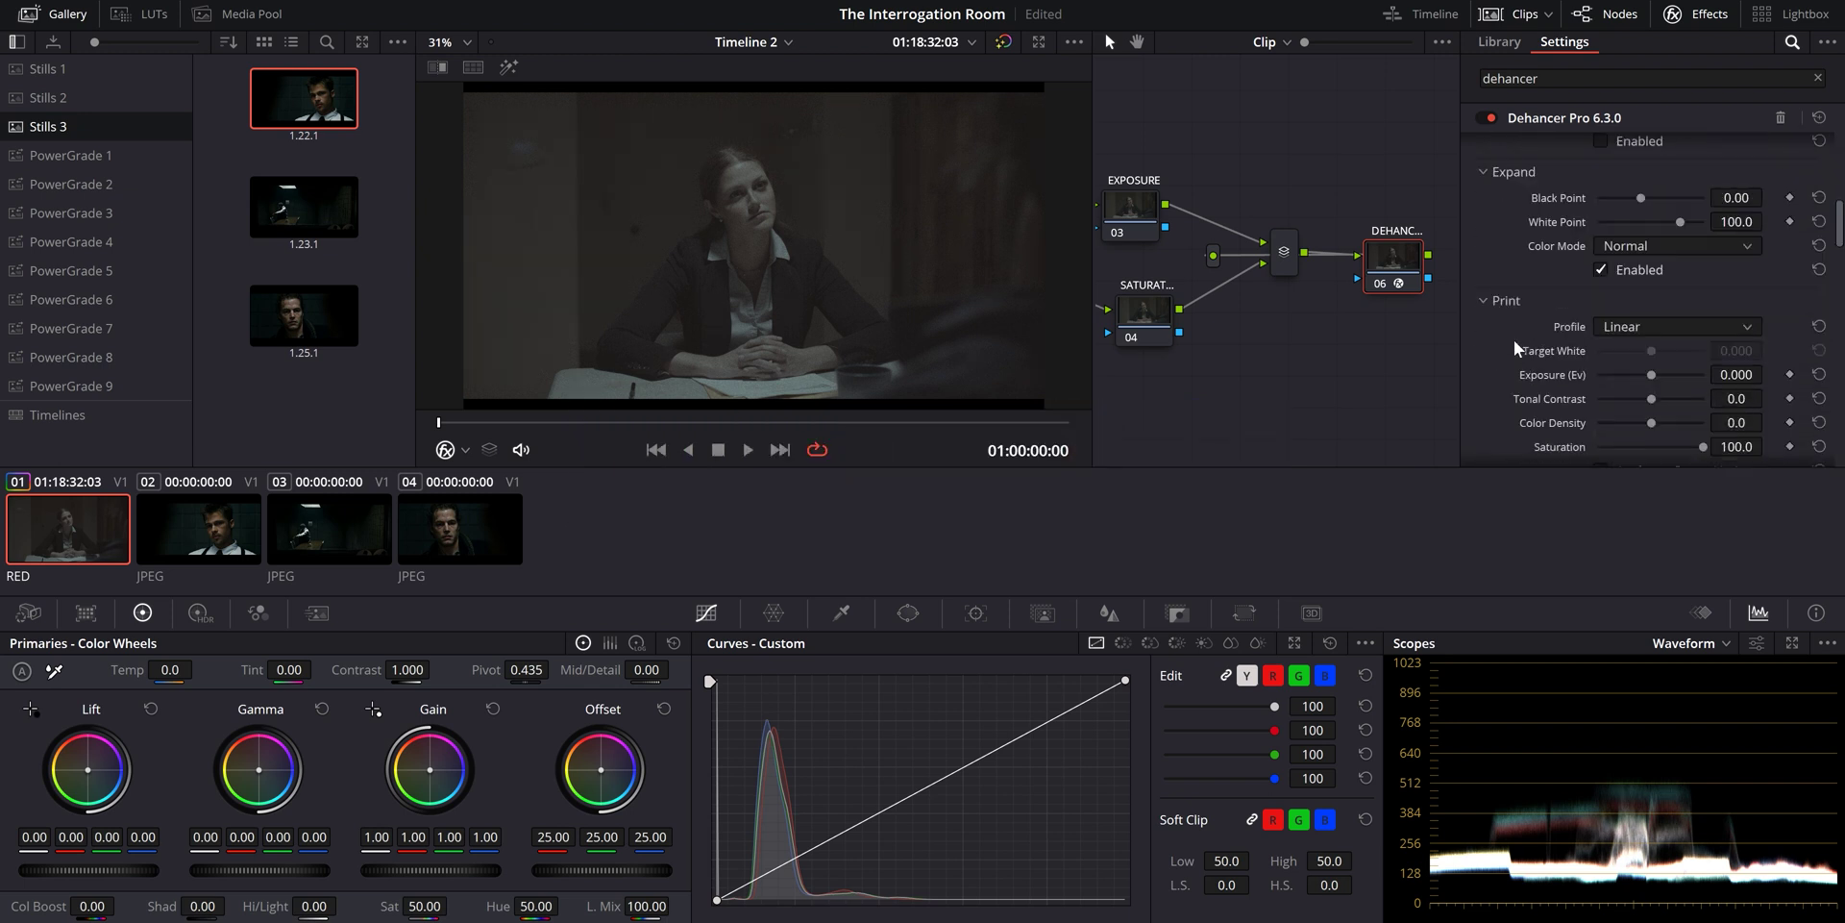
# Disable Film Grain in Dehancer Pro, inspecting the woman's face up close in the viewer
pyautogui.scroll(-3, 1513, 338)
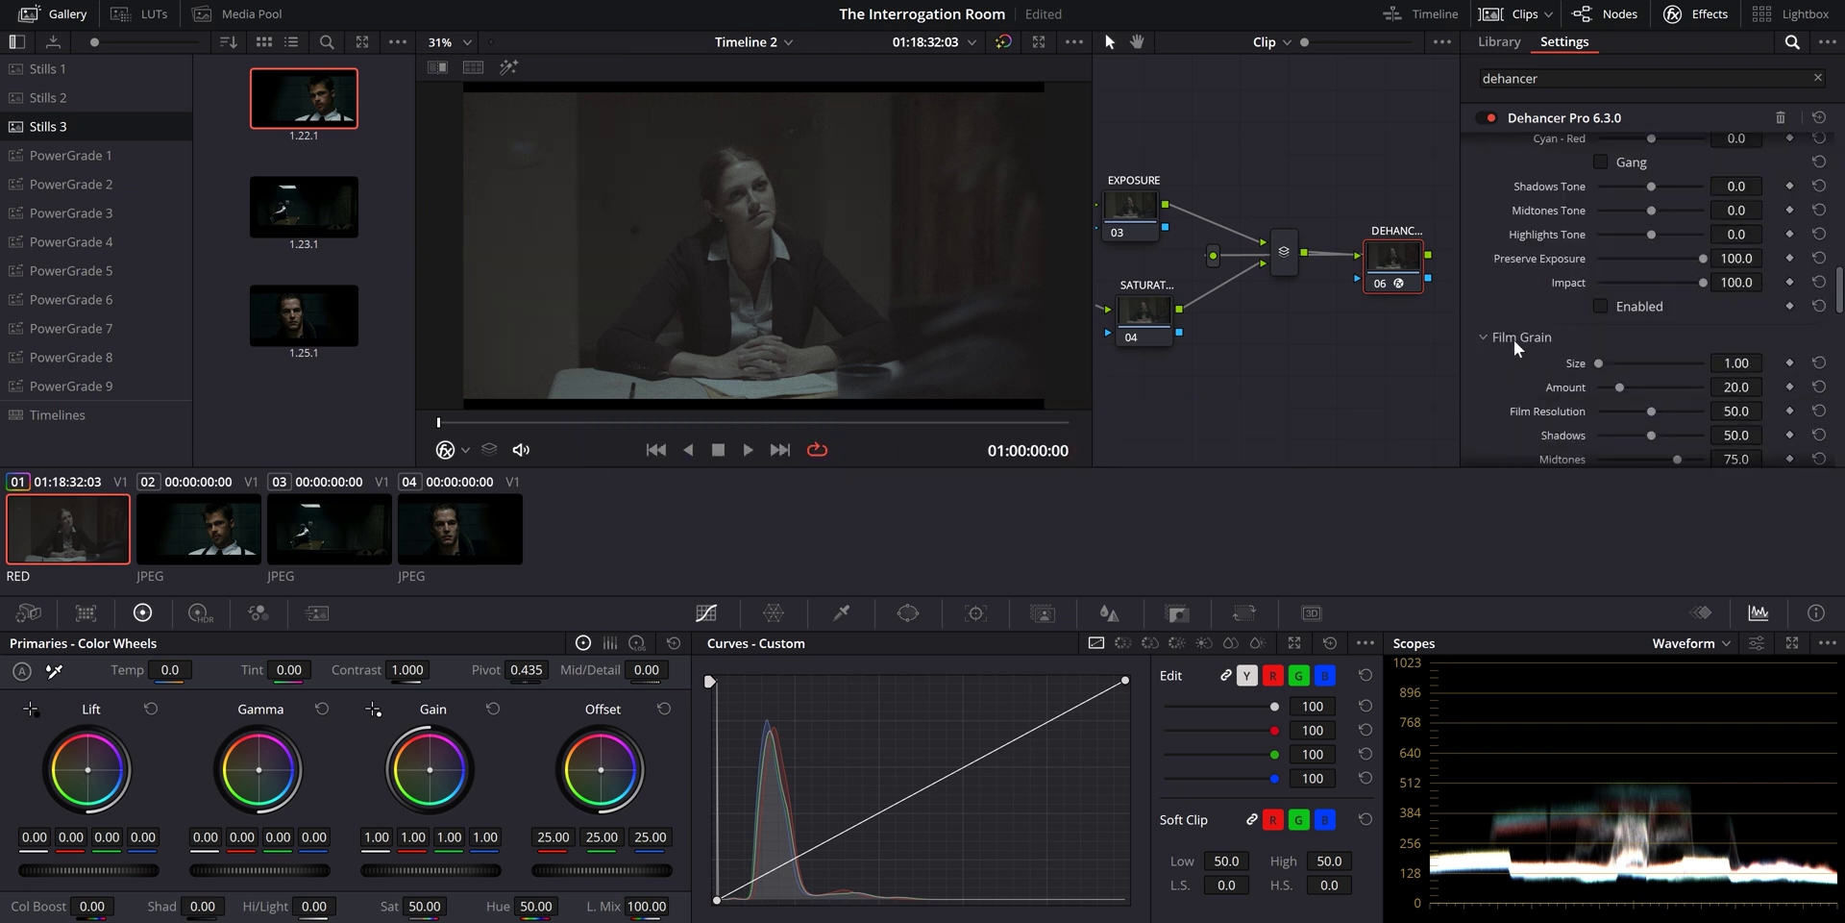
pyautogui.scroll(-3, 1514, 338)
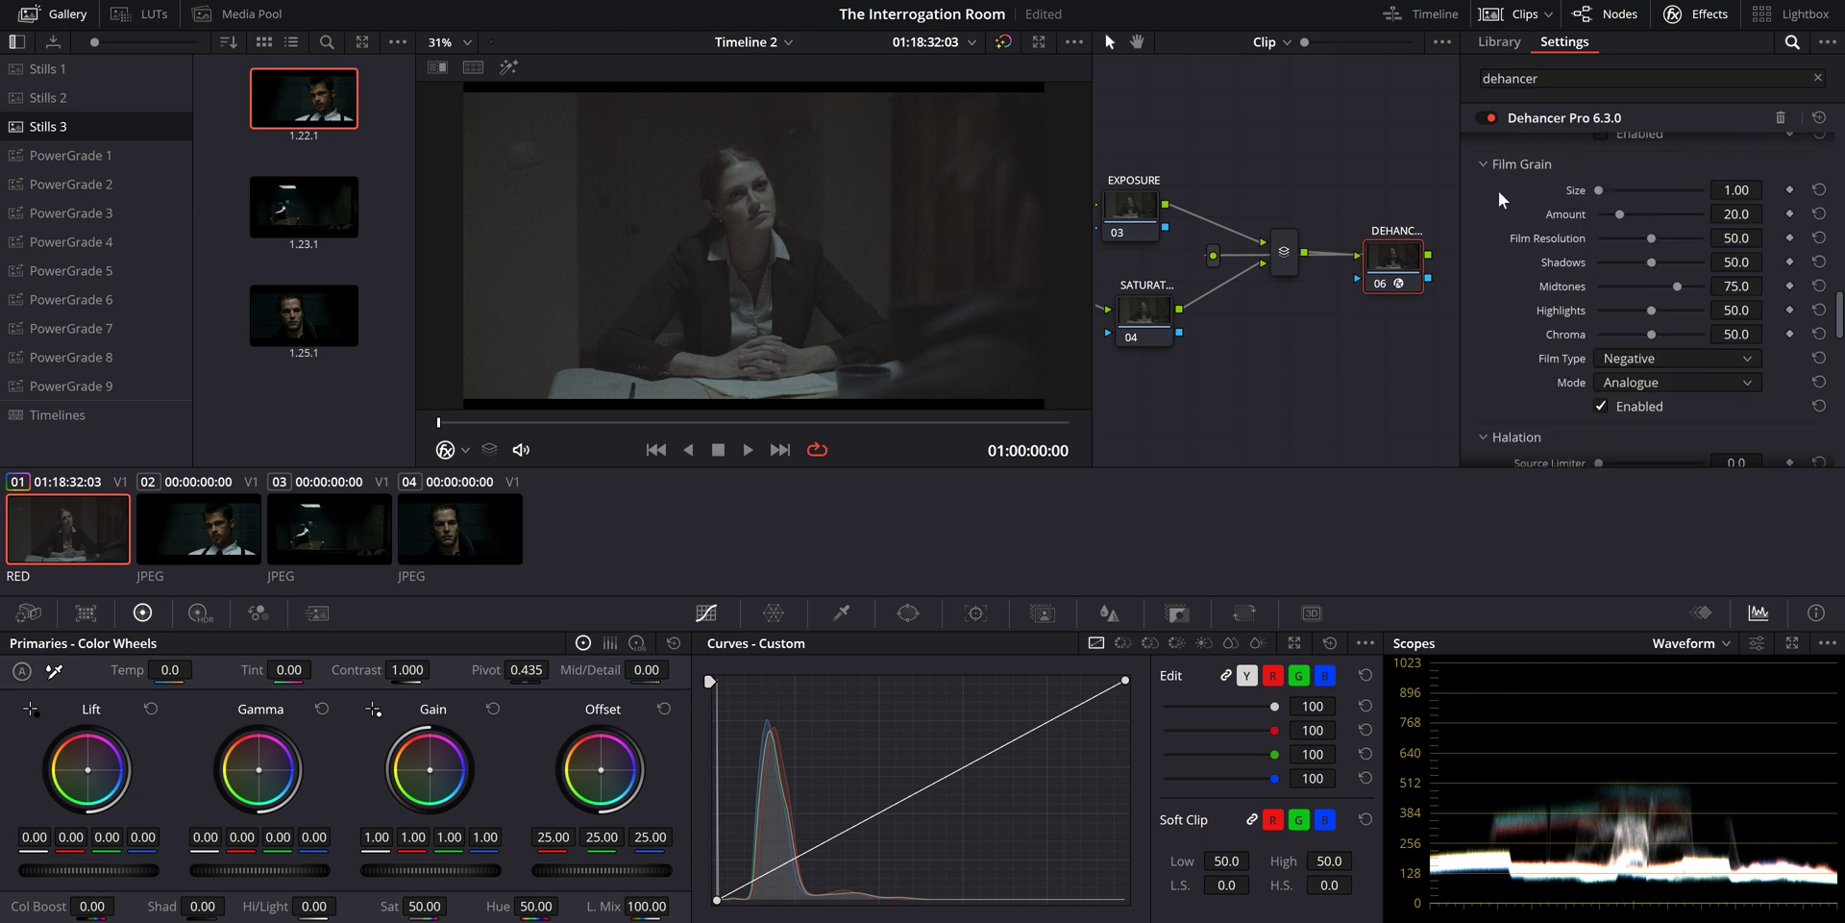
pyautogui.scroll(8, 735, 179)
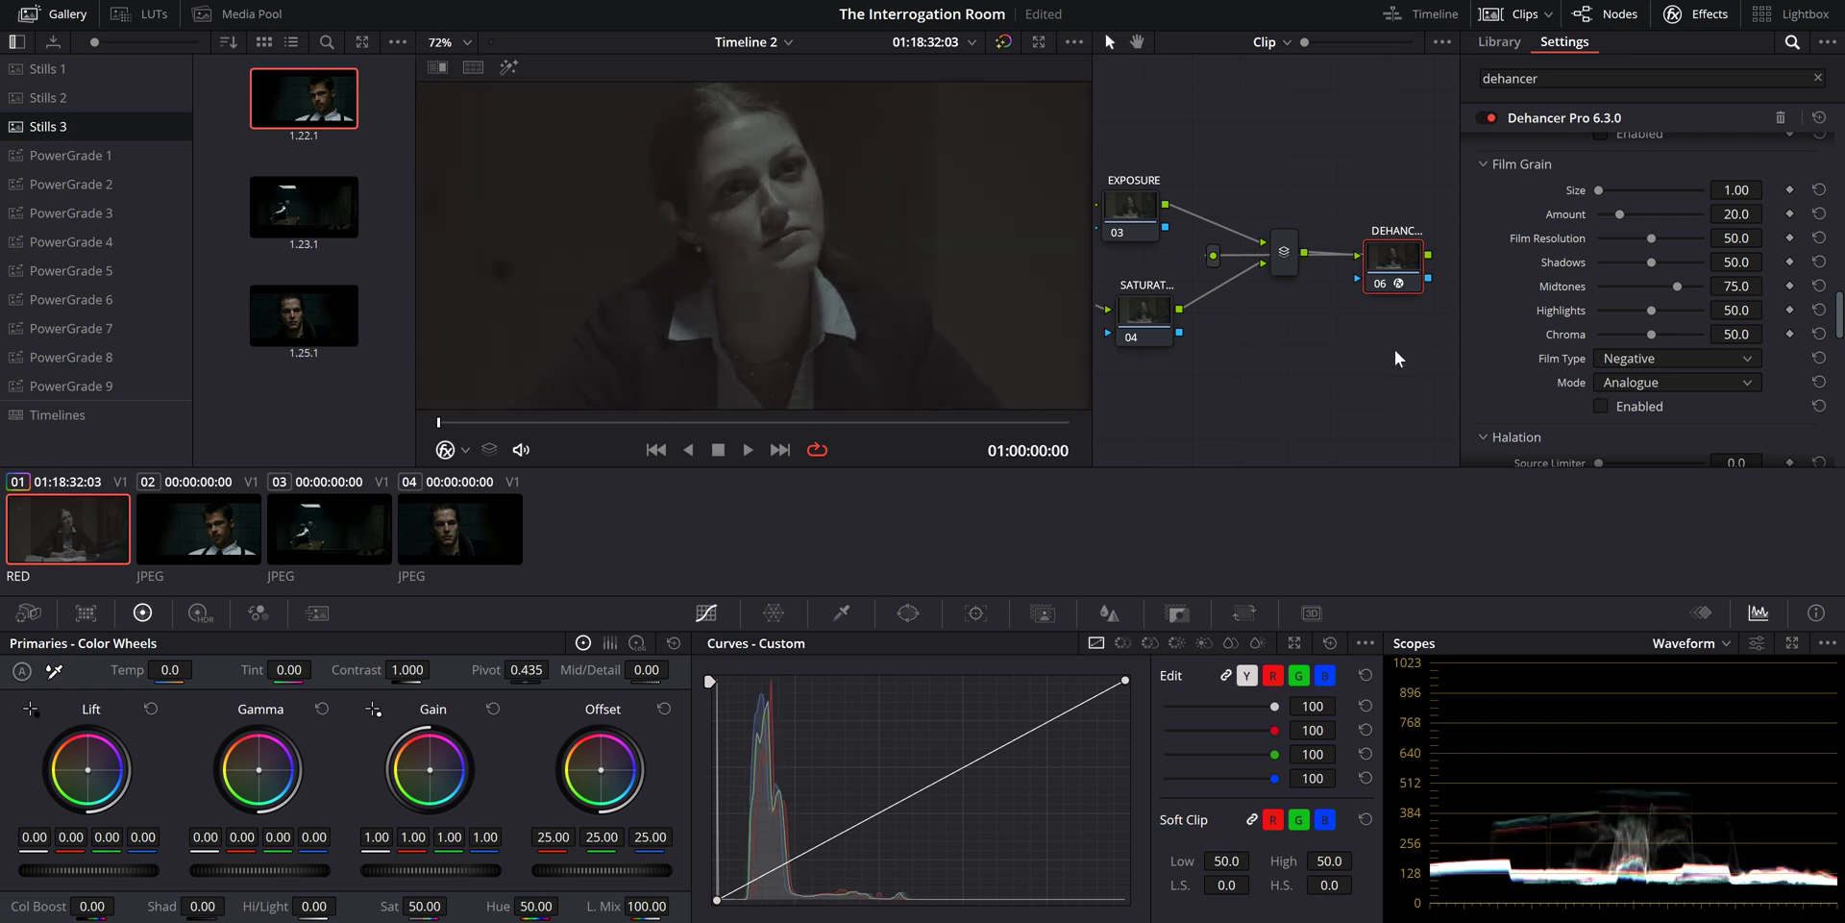
pyautogui.hotkey('shift', 'z')
# Set the Dehancer Pro input source to Choose Camera, with vendor RED, camera Komodo 6K and format IPP2 RWG Log 3G10 Standard
pyautogui.scroll(6, 1503, 350)
pyautogui.scroll(5, 1503, 350)
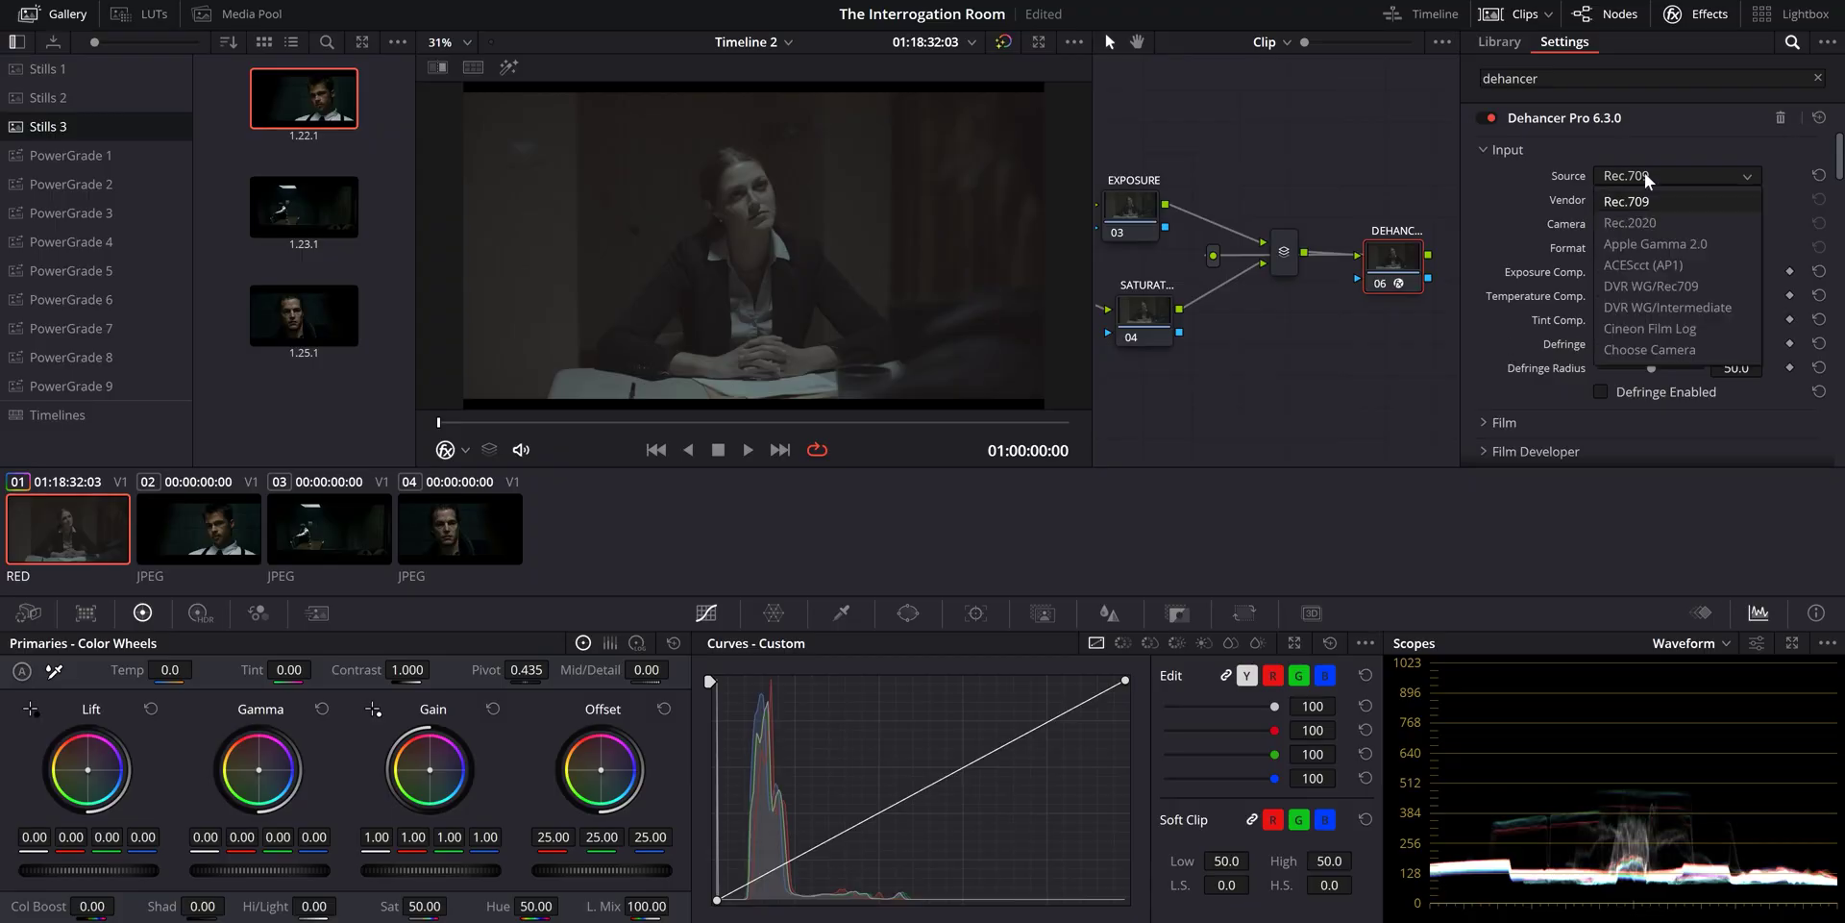
pyautogui.click(1534, 216)
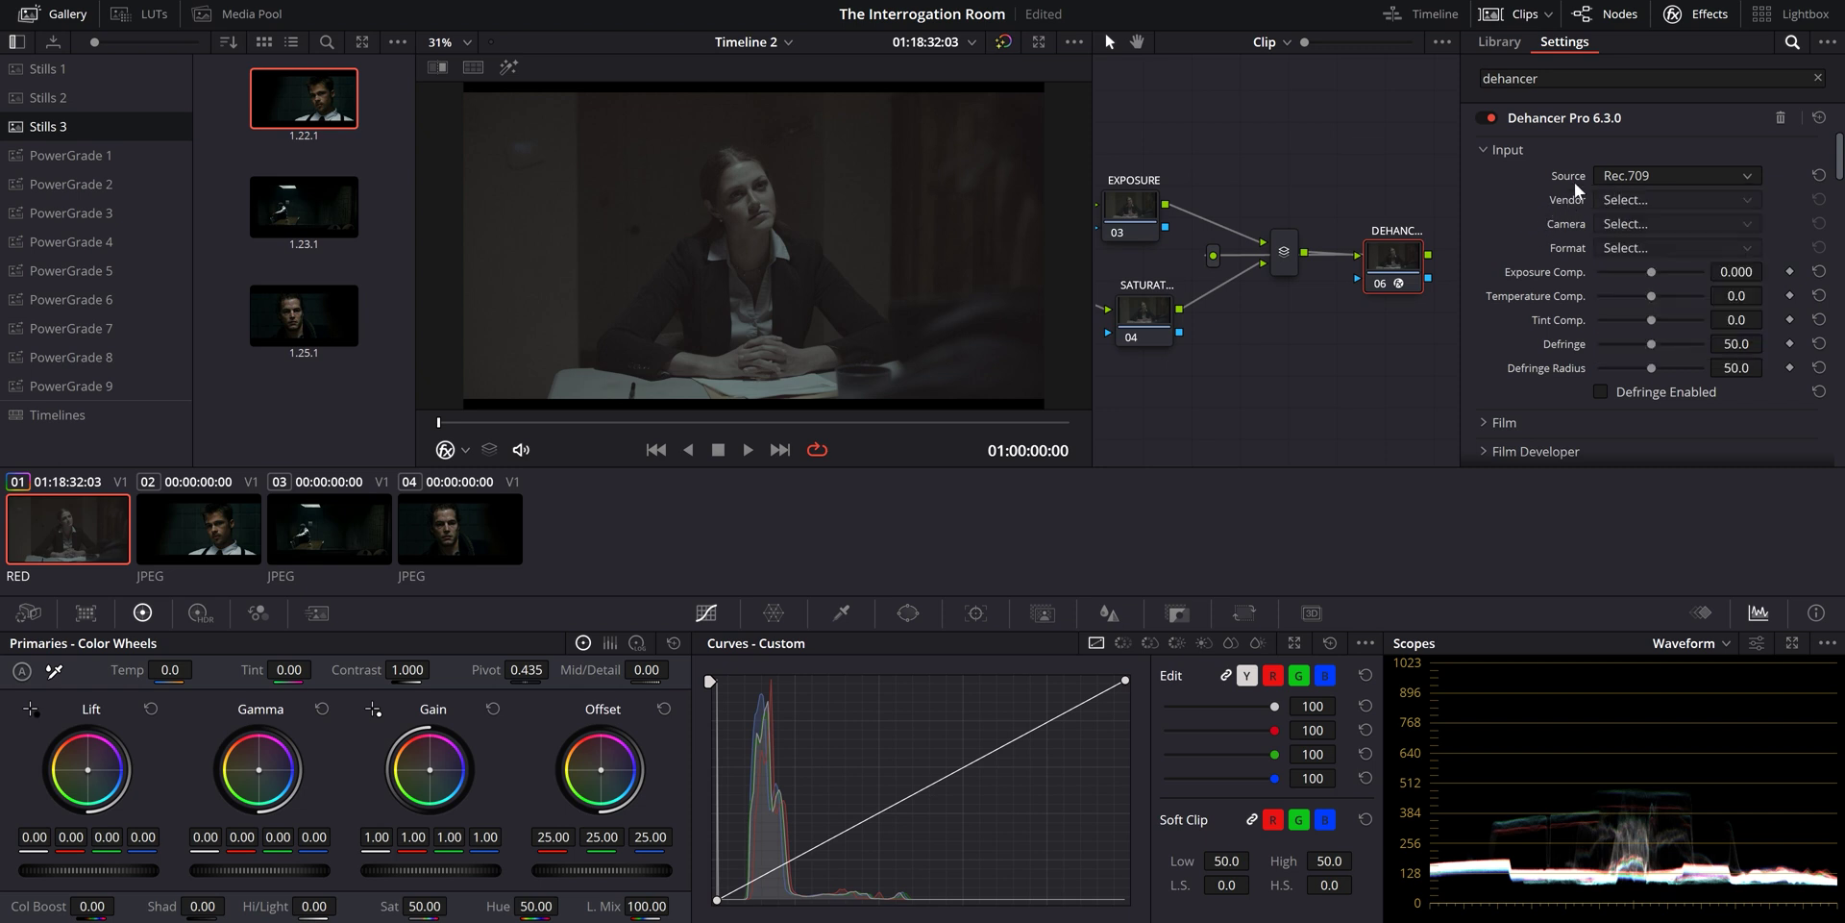
pyautogui.click(1649, 175)
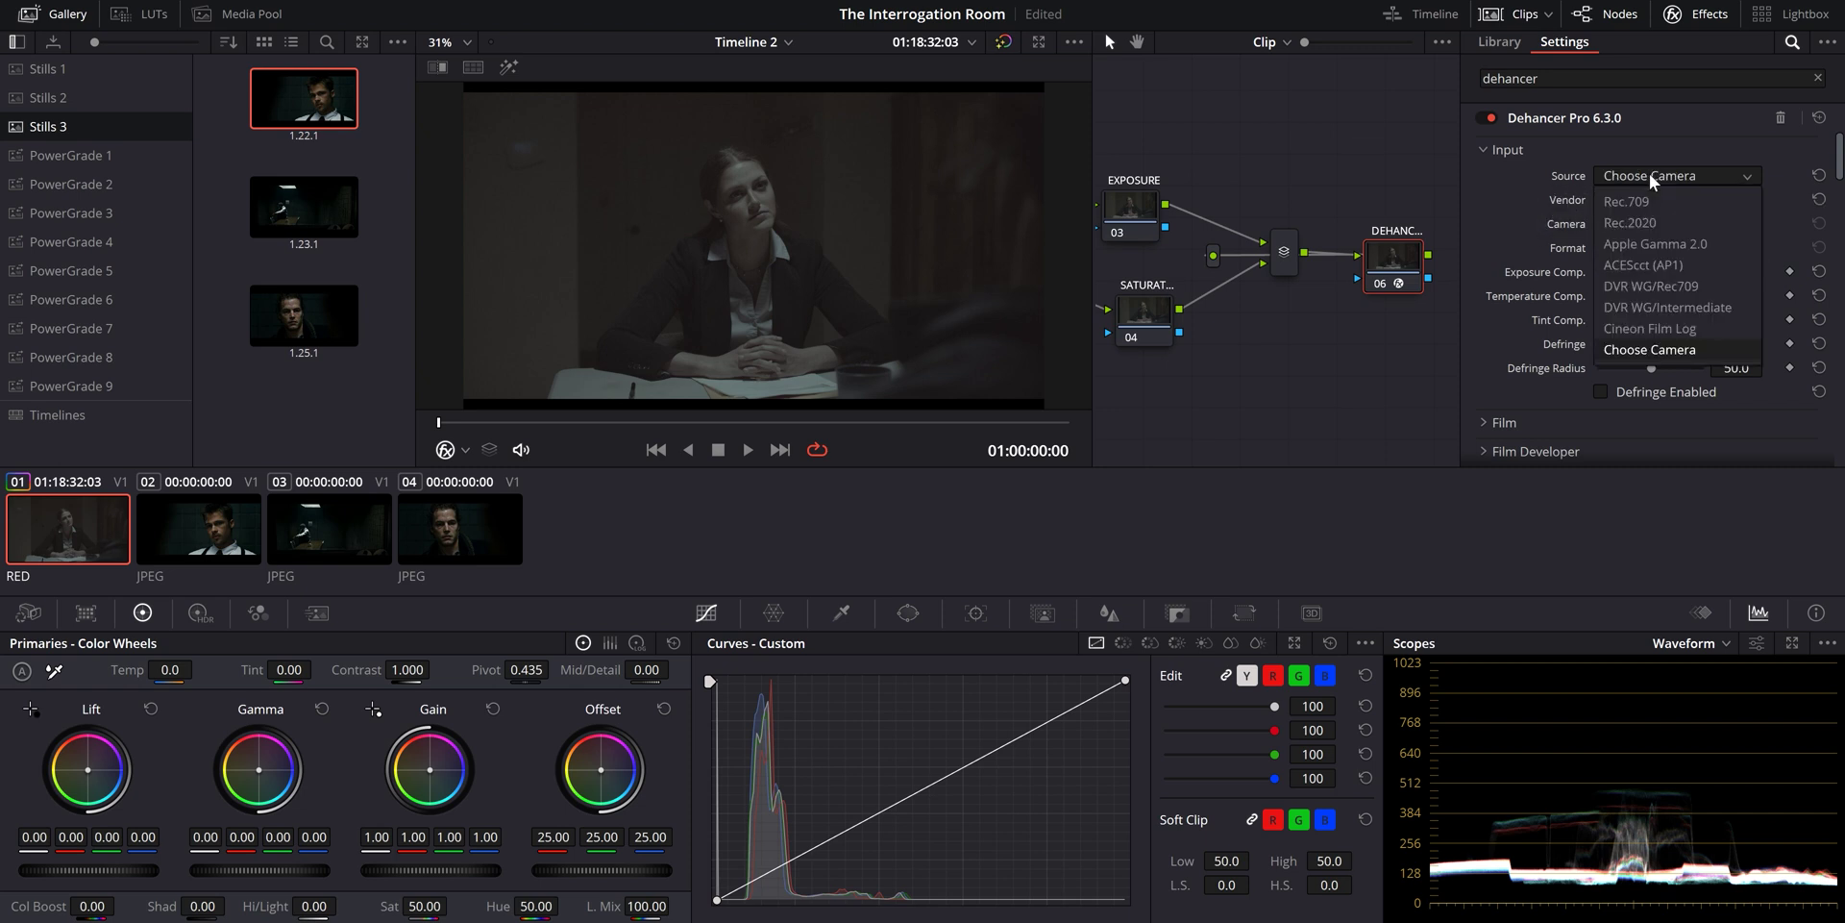
pyautogui.click(1659, 354)
pyautogui.click(1651, 200)
pyautogui.click(1636, 415)
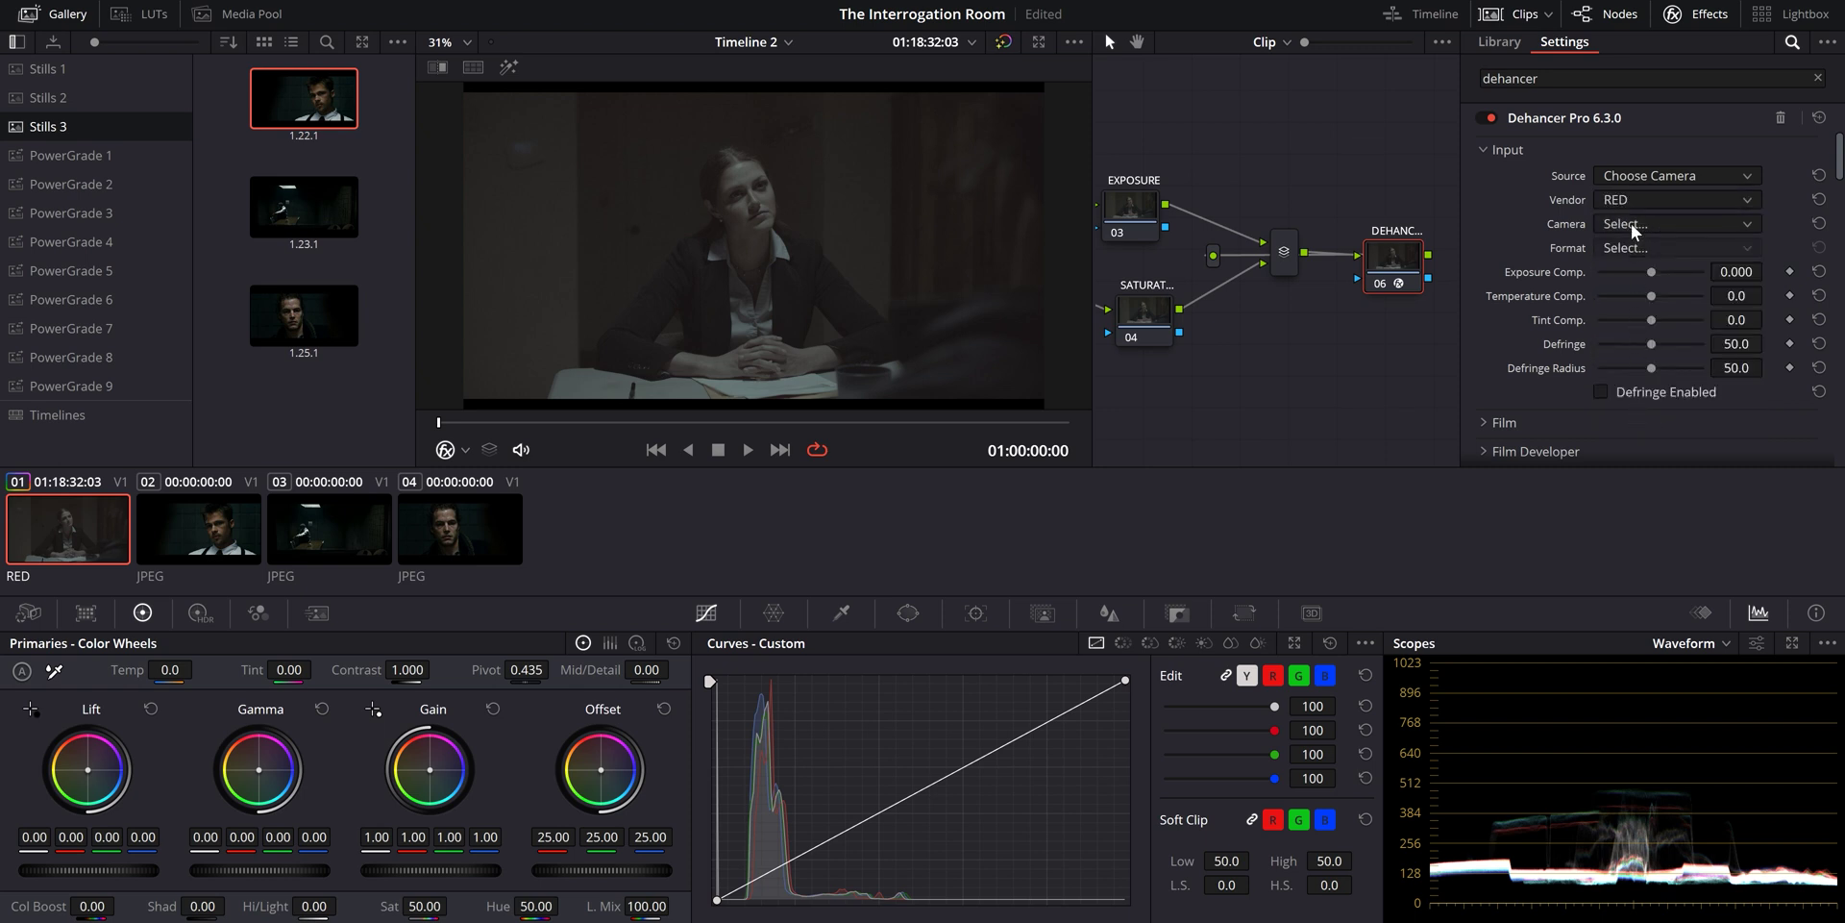
pyautogui.click(1652, 247)
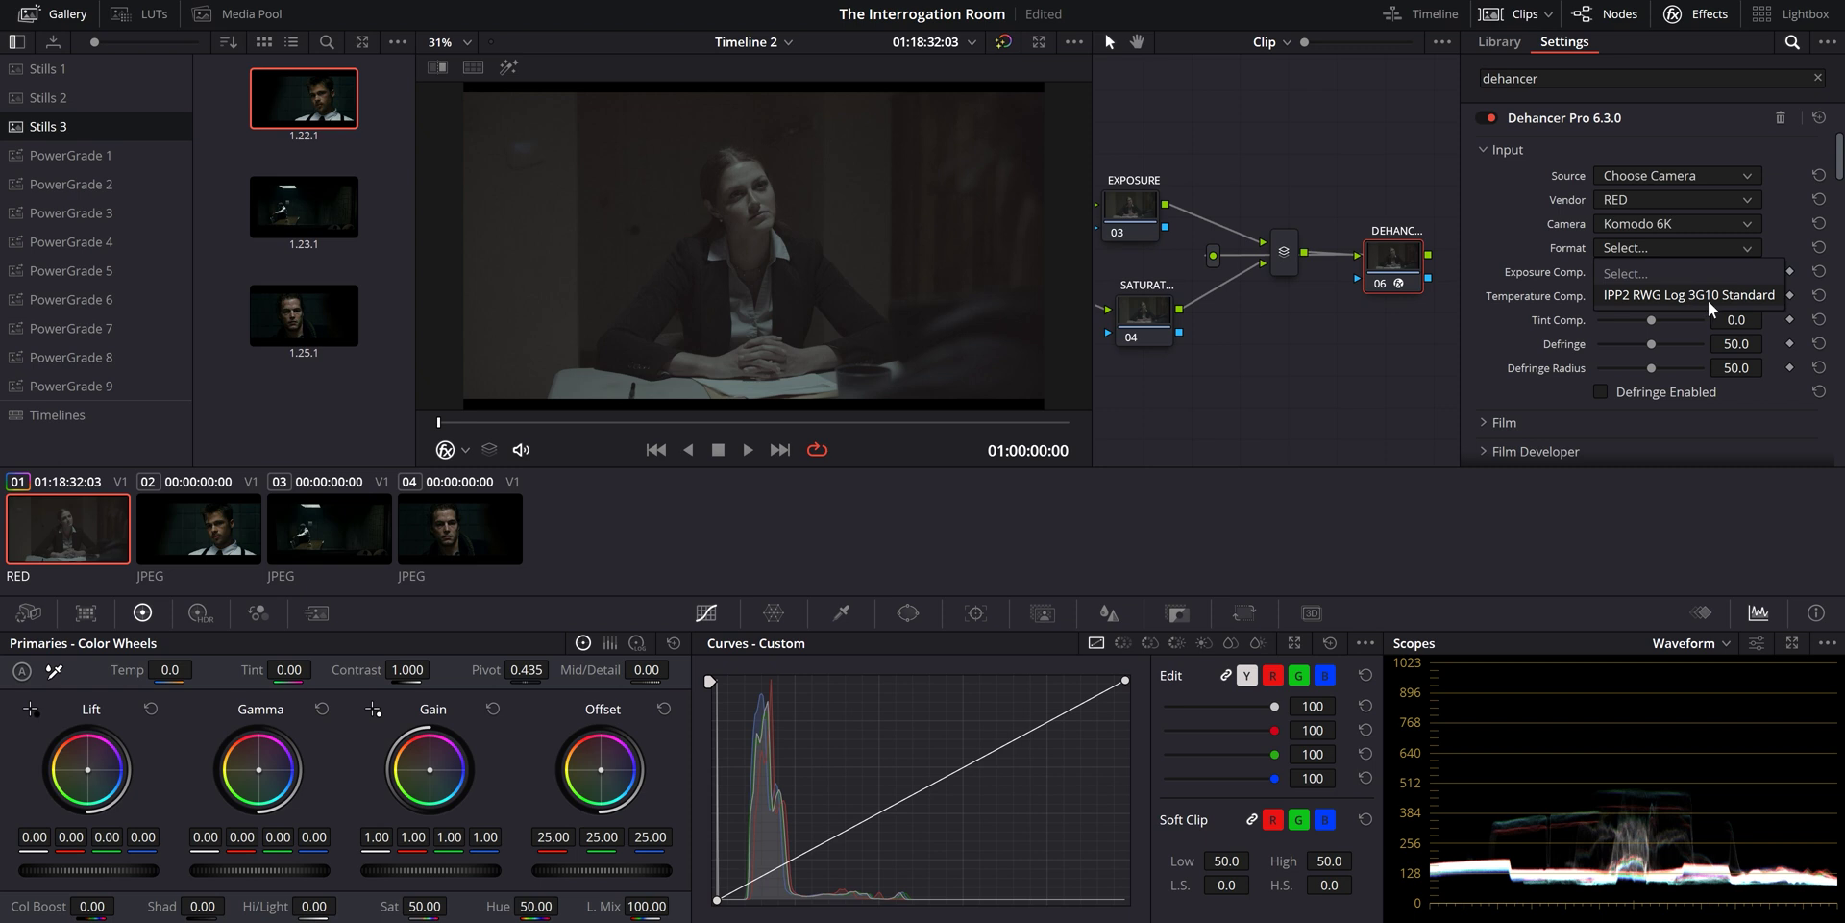
pyautogui.click(1760, 295)
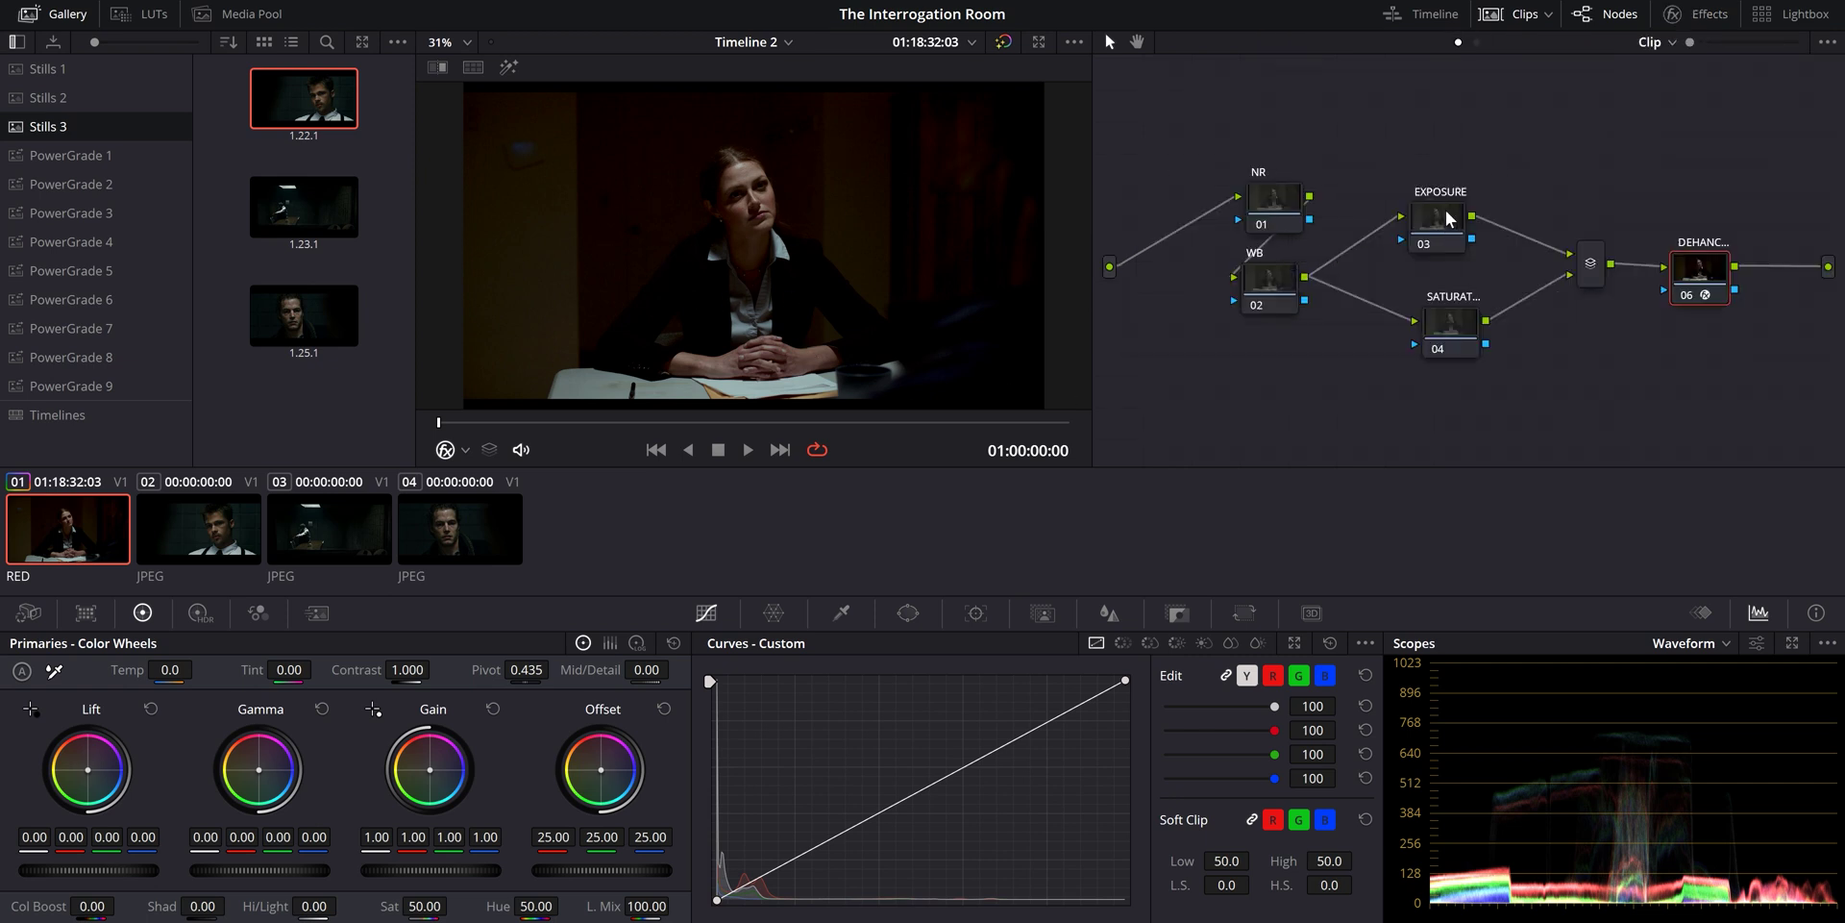
# Try warming the EXPOSURE node's offset colour balance and reset it, and also try a gain adjustment and undo it
pyautogui.click(1447, 213)
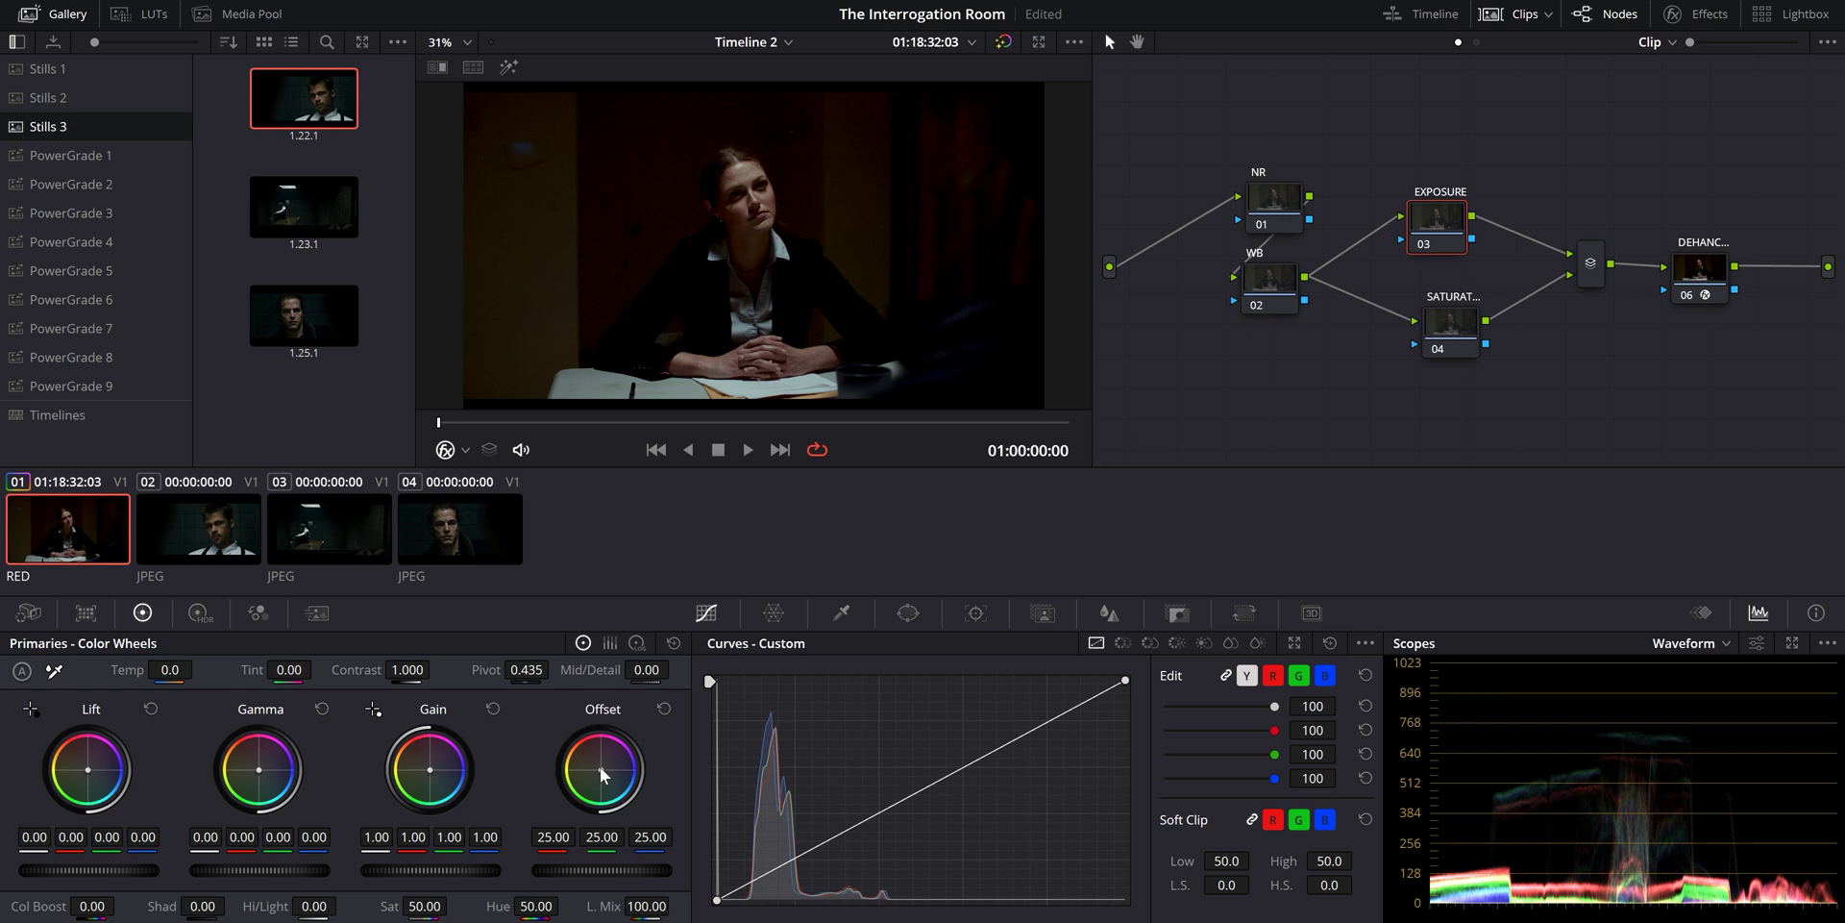
pyautogui.moveTo(603, 775); pyautogui.dragTo(588, 755)
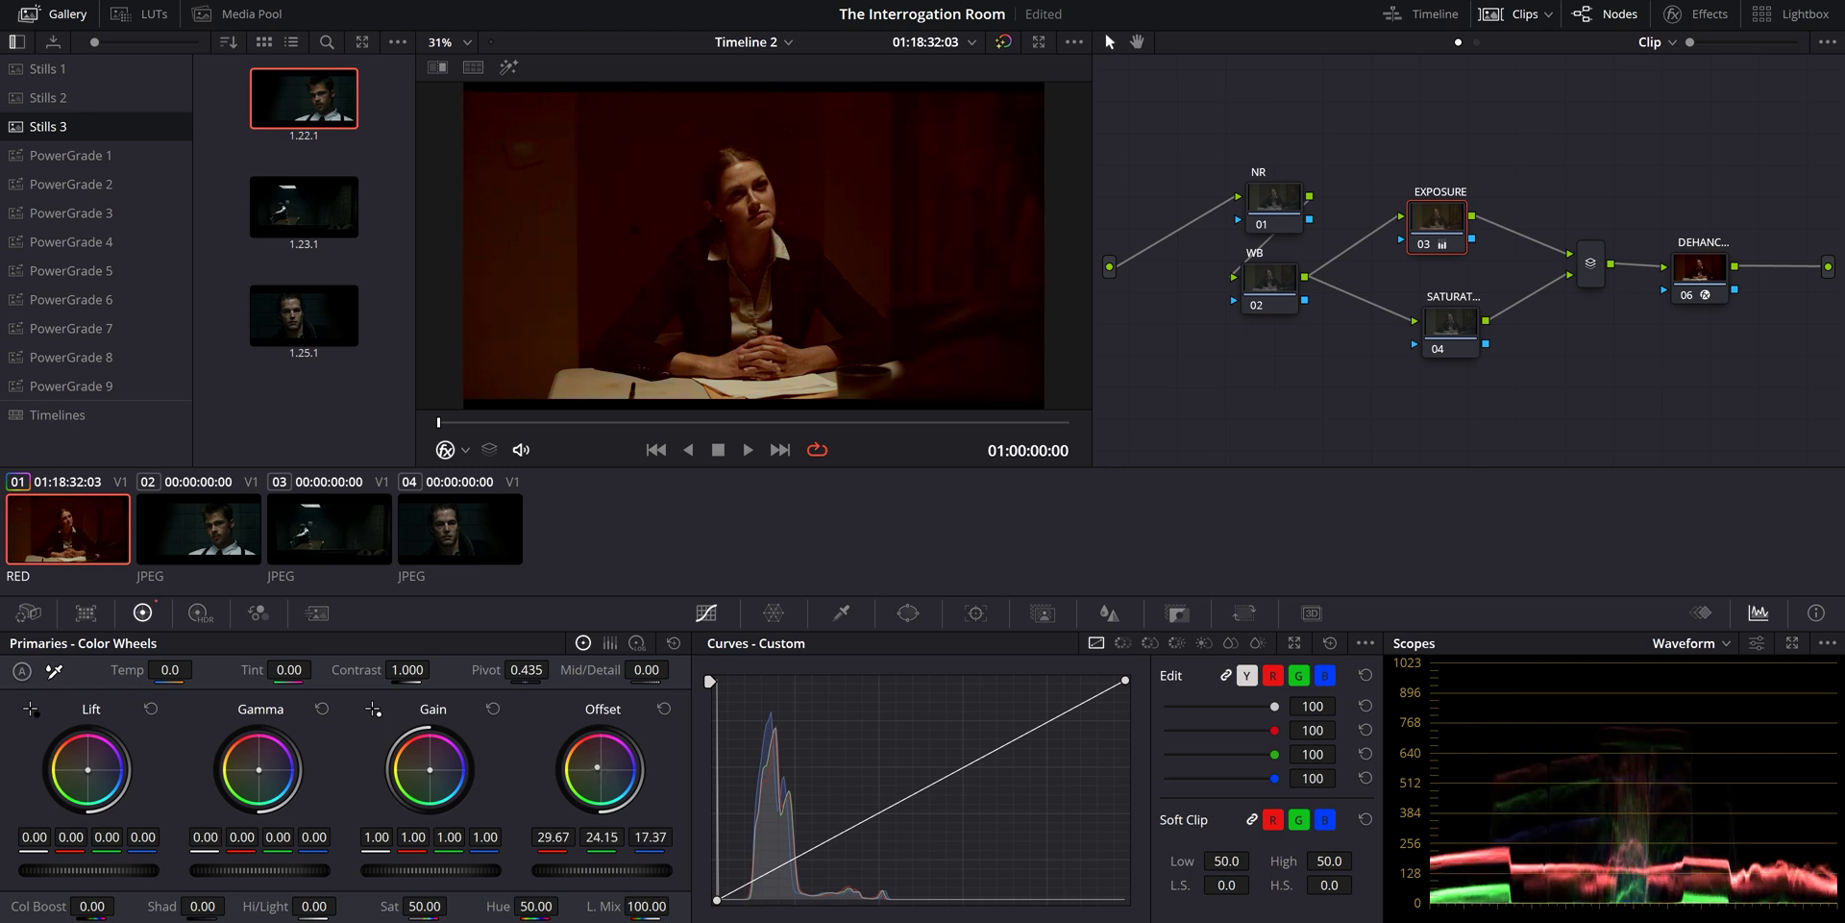
pyautogui.moveTo(597, 766); pyautogui.dragTo(606, 735)
pyautogui.click(664, 708)
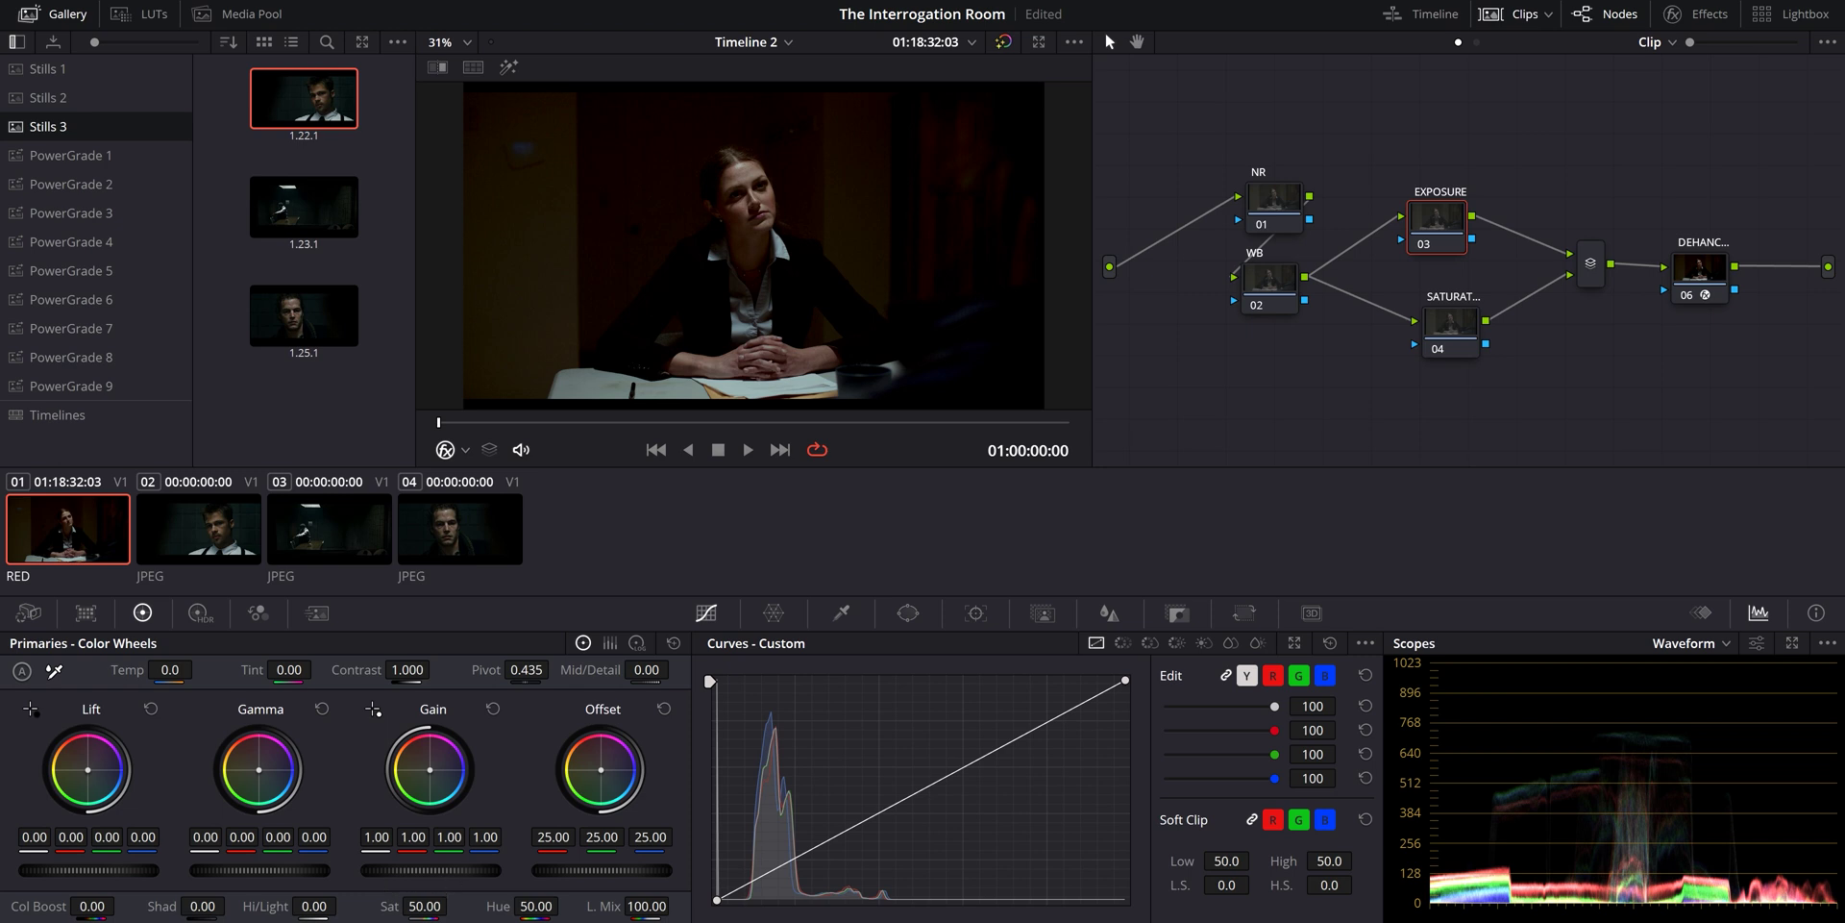
pyautogui.moveTo(429, 870); pyautogui.dragTo(474, 857)
pyautogui.hotkey('ctrl', 'z')
# Brighten the EXPOSURE node by raising its master gamma to 0.04 and its master gain to 1.07
pyautogui.scroll(4, 694, 344)
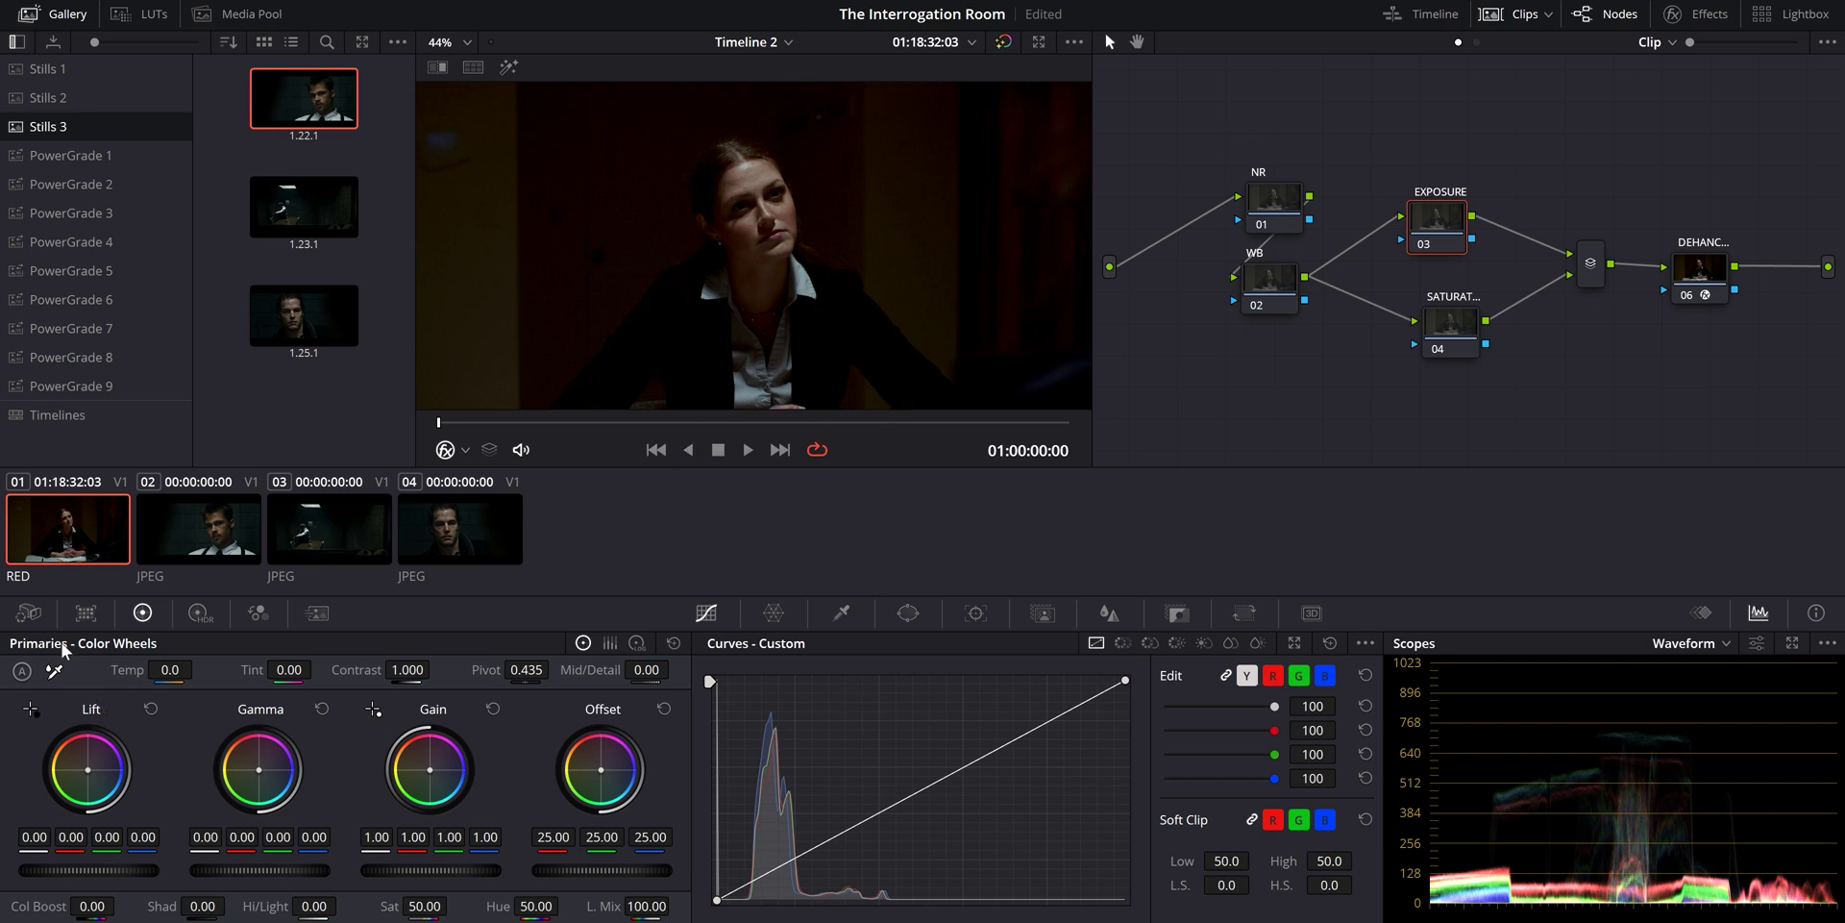
pyautogui.click(29, 612)
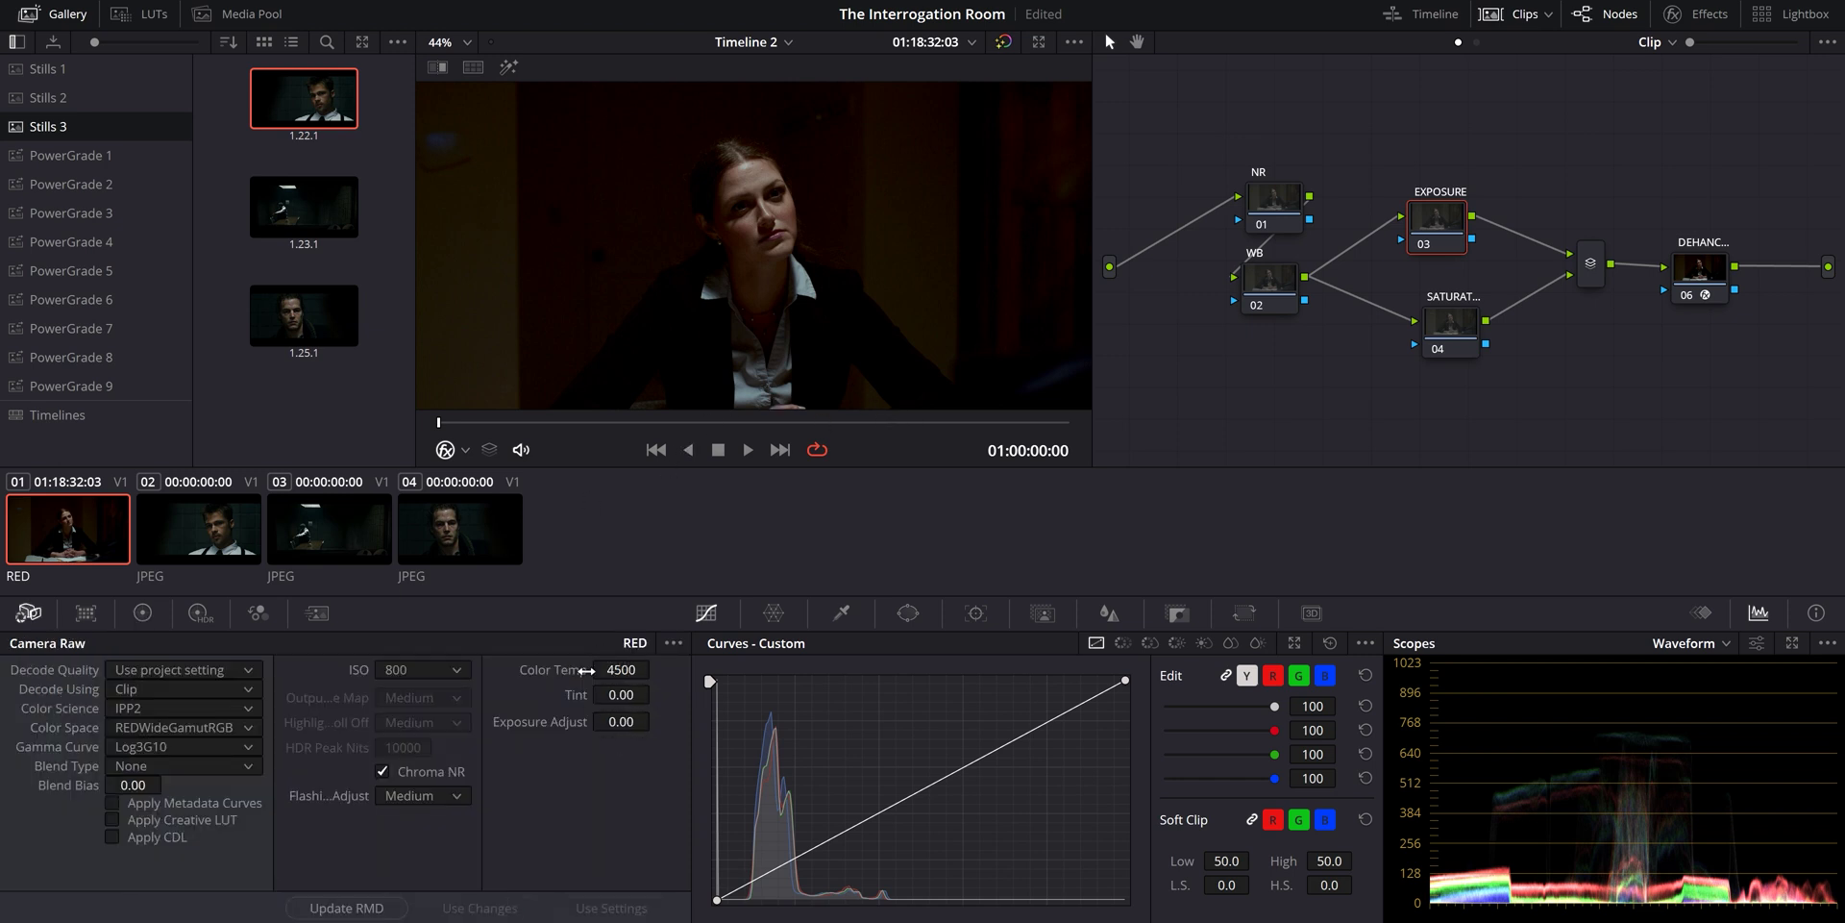
pyautogui.click(142, 612)
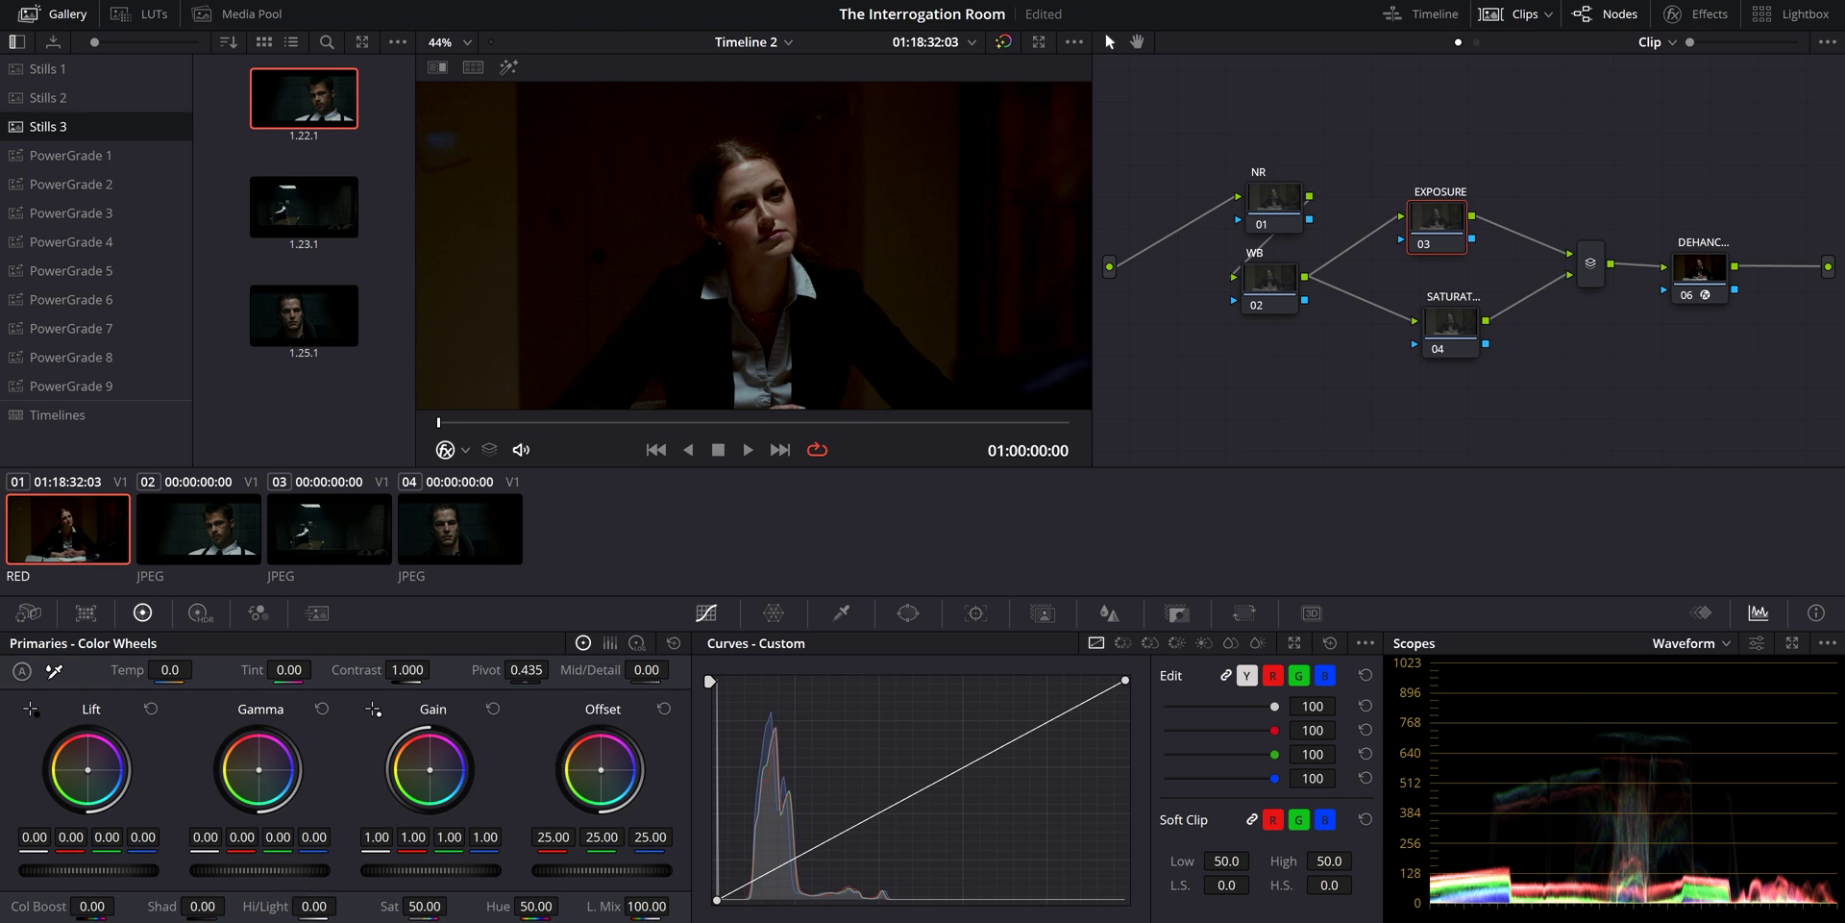
pyautogui.moveTo(259, 869); pyautogui.dragTo(426, 807)
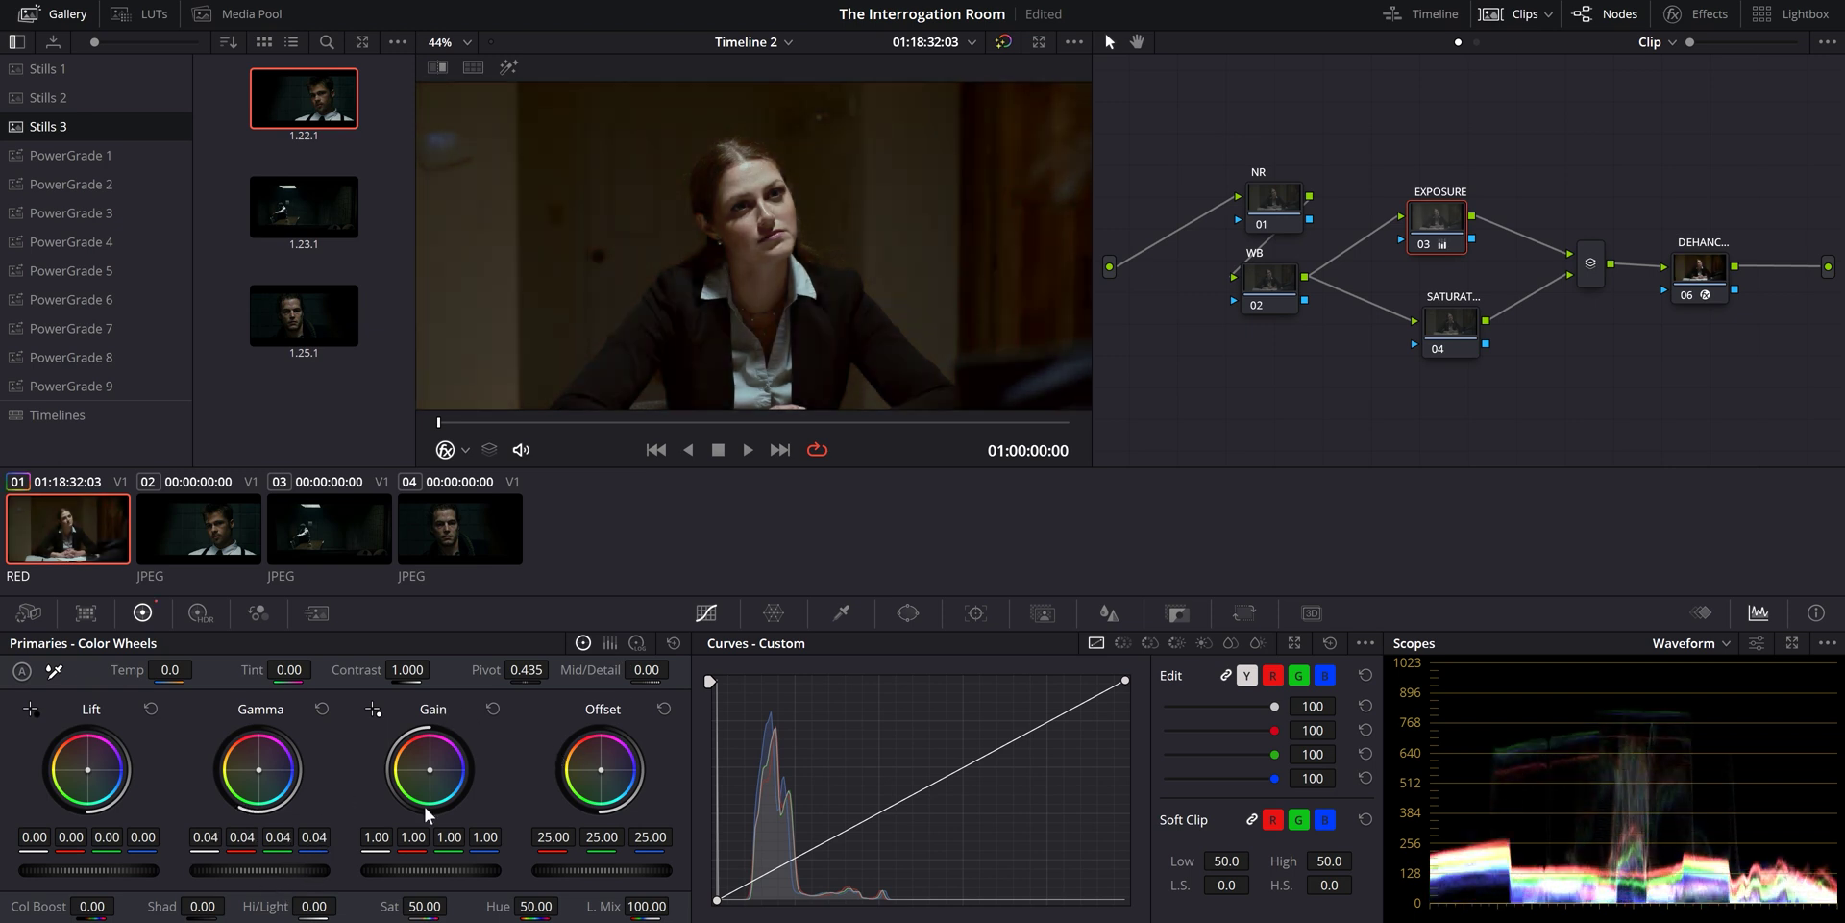
pyautogui.moveTo(429, 869); pyautogui.dragTo(469, 869)
pyautogui.scroll(-2, 725, 126)
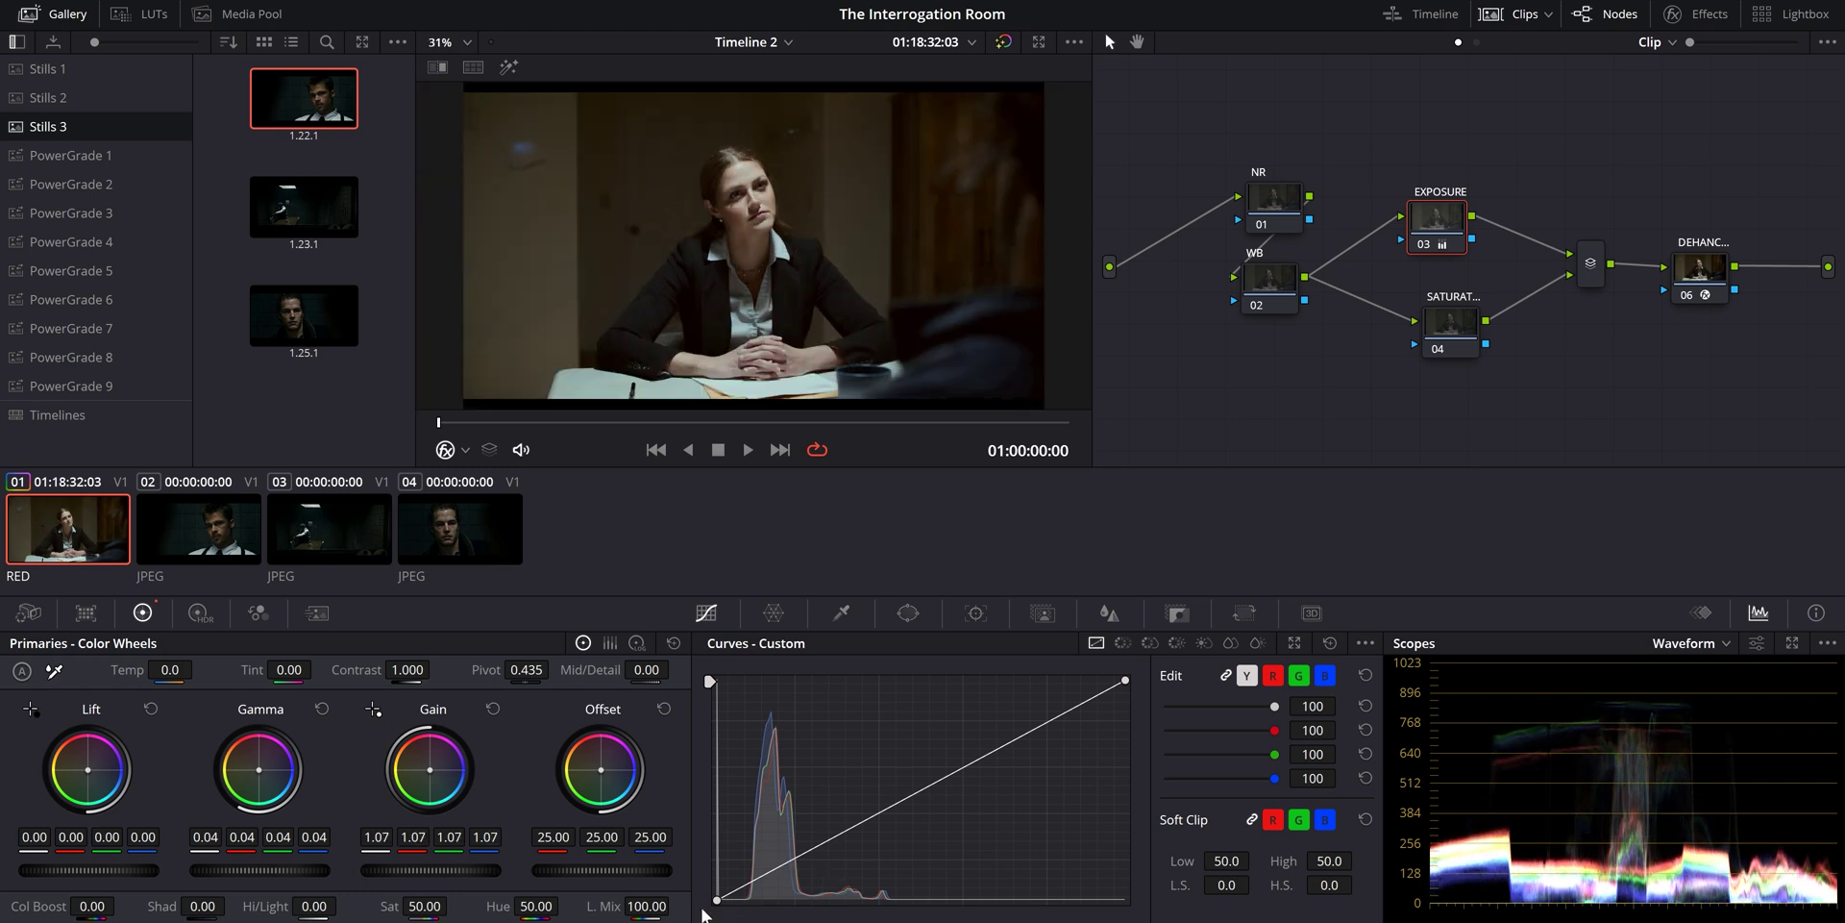
# Enable editable splines for the EXPOSURE node's custom curve and bend its end handles to slightly lower the shadows and lift the highlights
pyautogui.click(1366, 643)
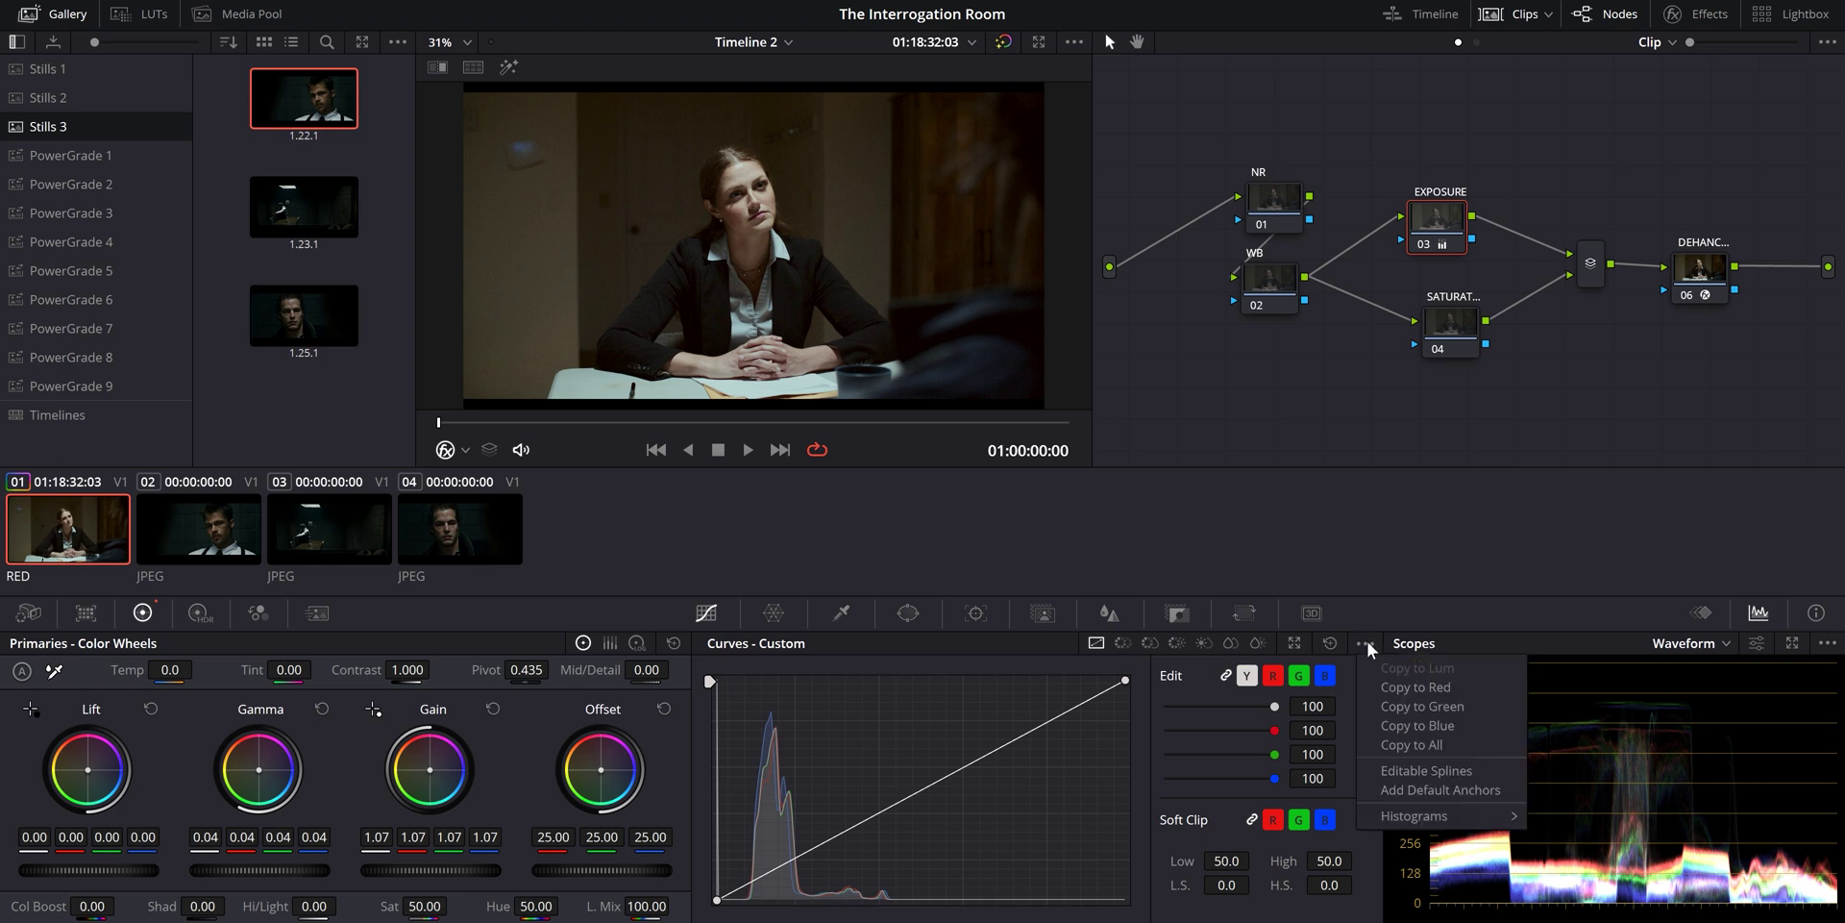
pyautogui.click(1412, 770)
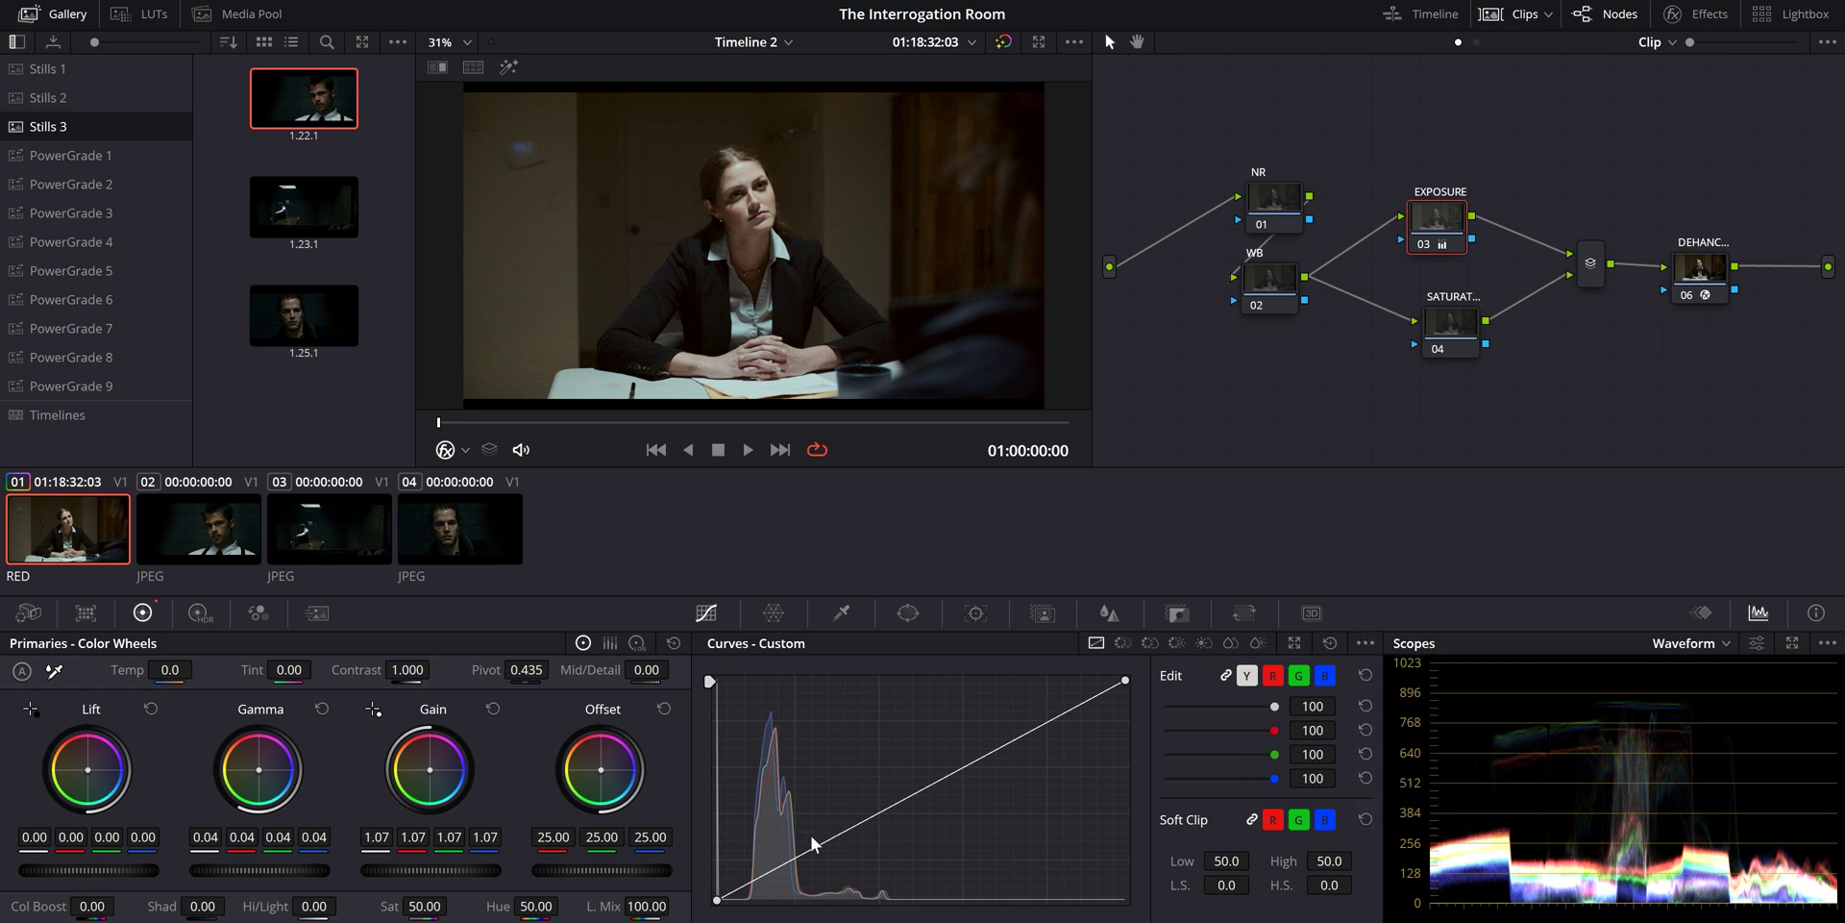
pyautogui.click(716, 900)
pyautogui.moveTo(853, 827); pyautogui.dragTo(856, 831)
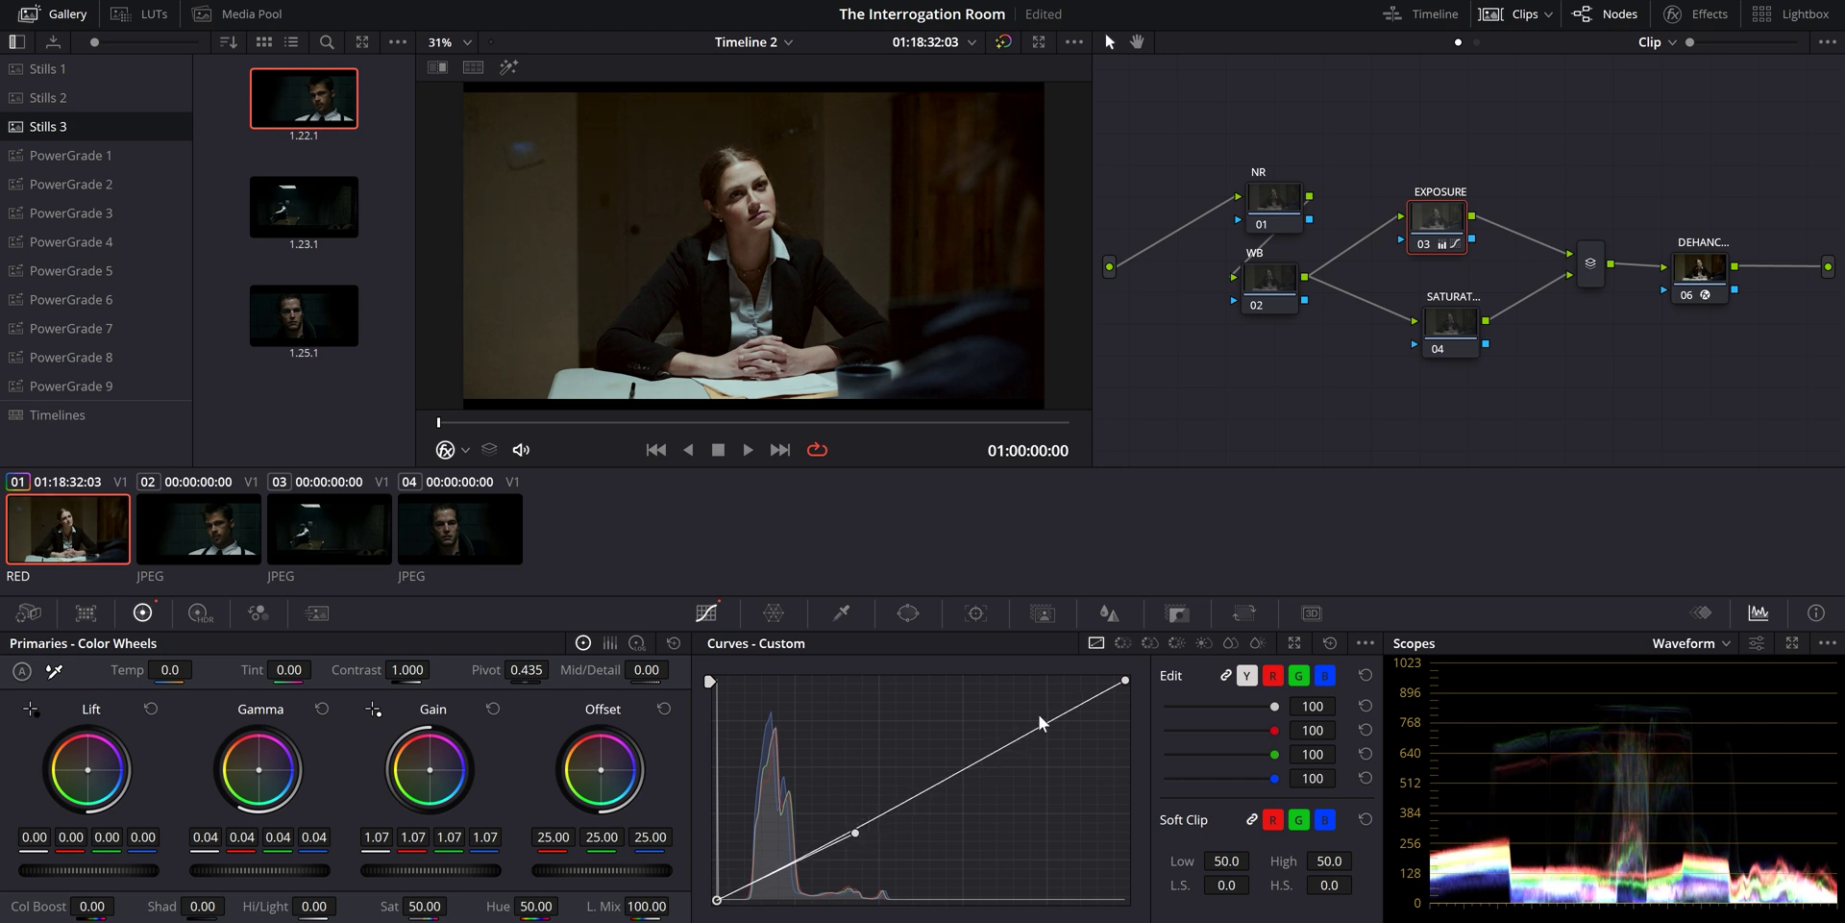
pyautogui.click(1126, 683)
pyautogui.moveTo(991, 759)
pyautogui.mouseDown()
pyautogui.moveTo(1005, 724)
pyautogui.moveTo(982, 734)
pyautogui.mouseUp()
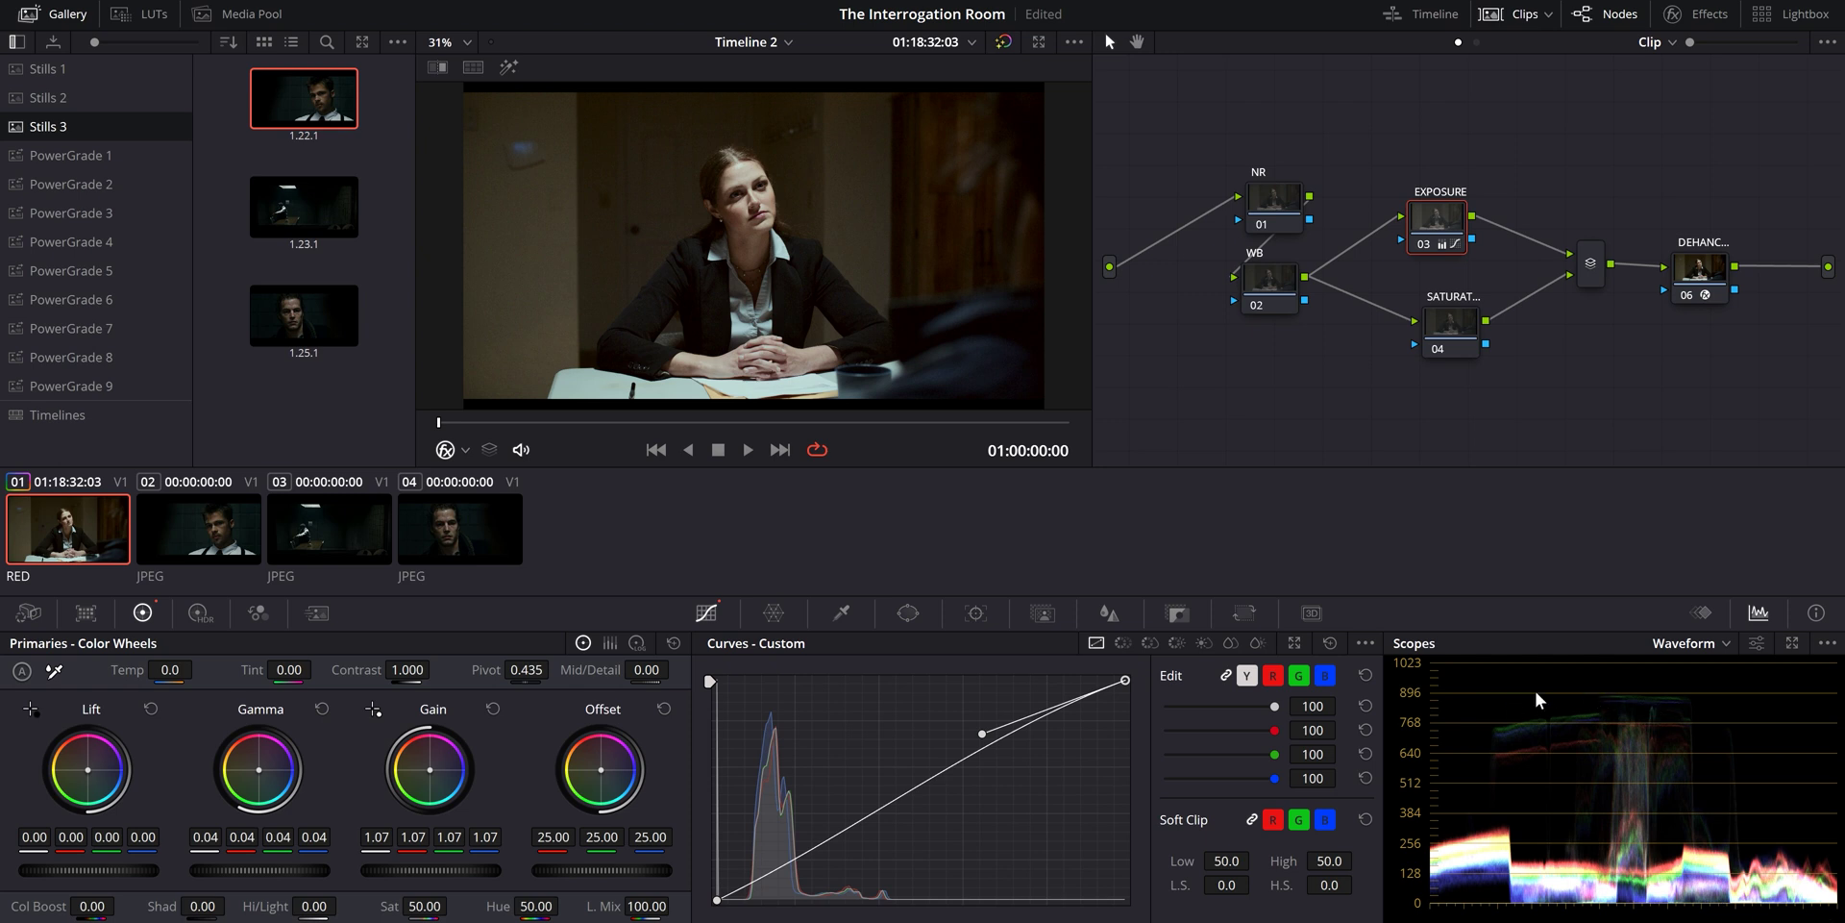
# Use Dehancer Pro's Clipping Indication on the DEHANCER node to inspect the image for clipped areas
pyautogui.click(1701, 269)
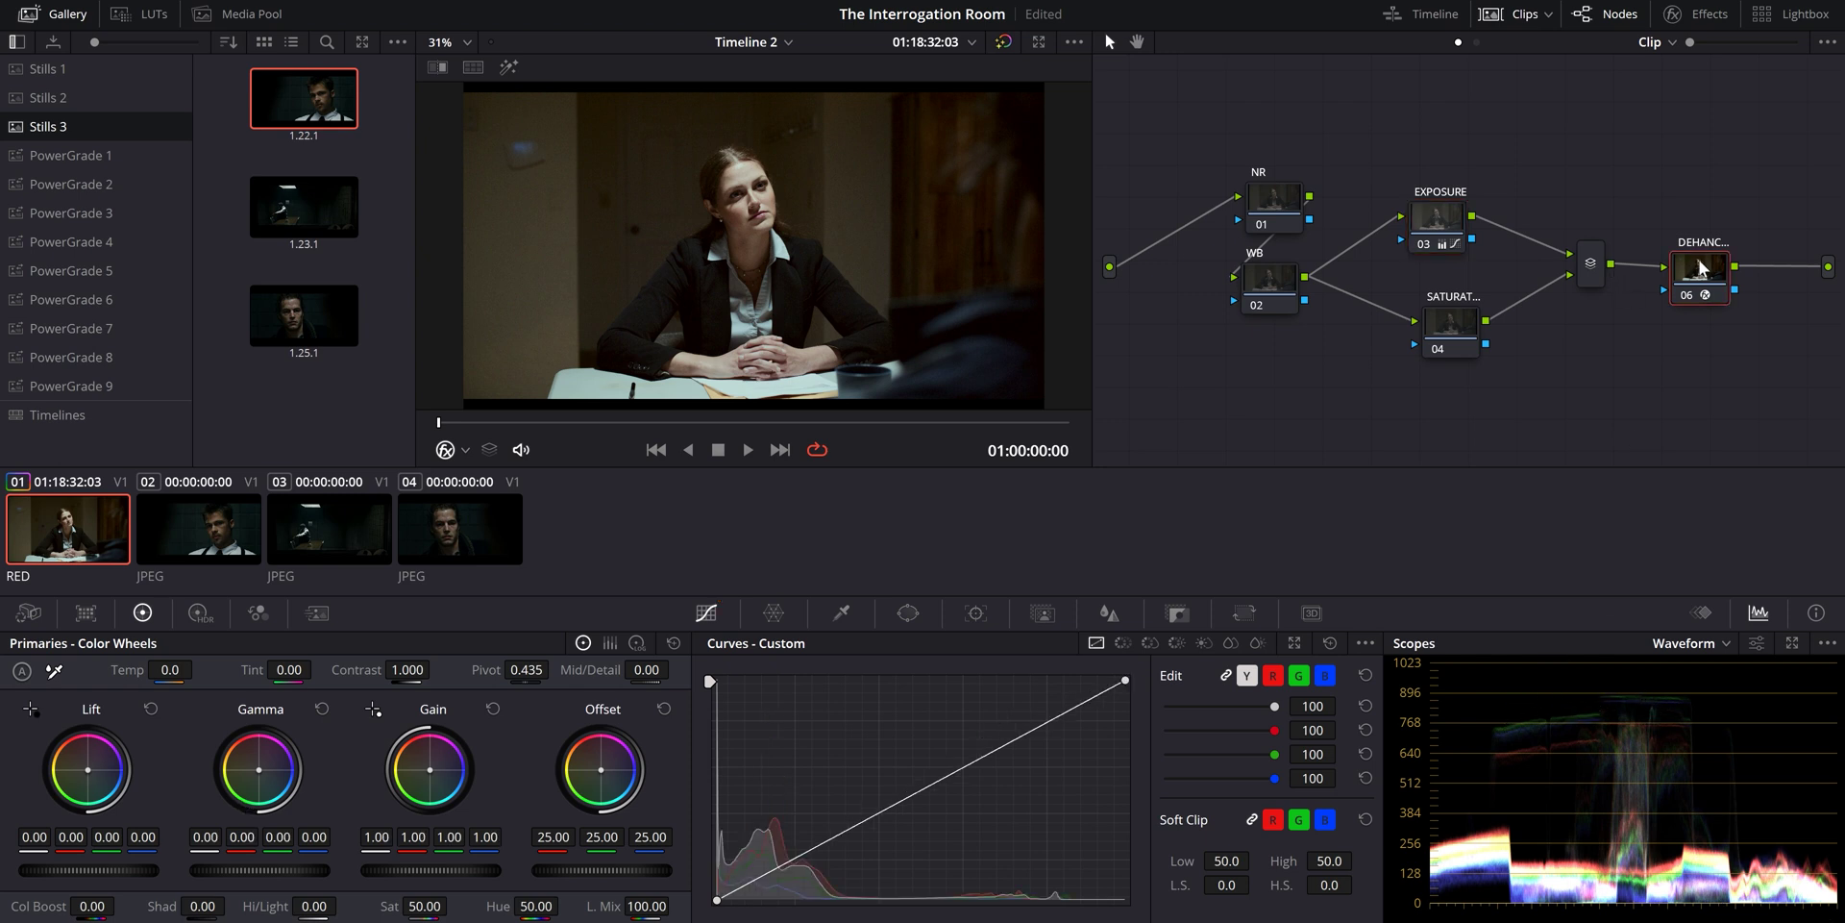
pyautogui.click(1689, 18)
pyautogui.scroll(-8, 1552, 366)
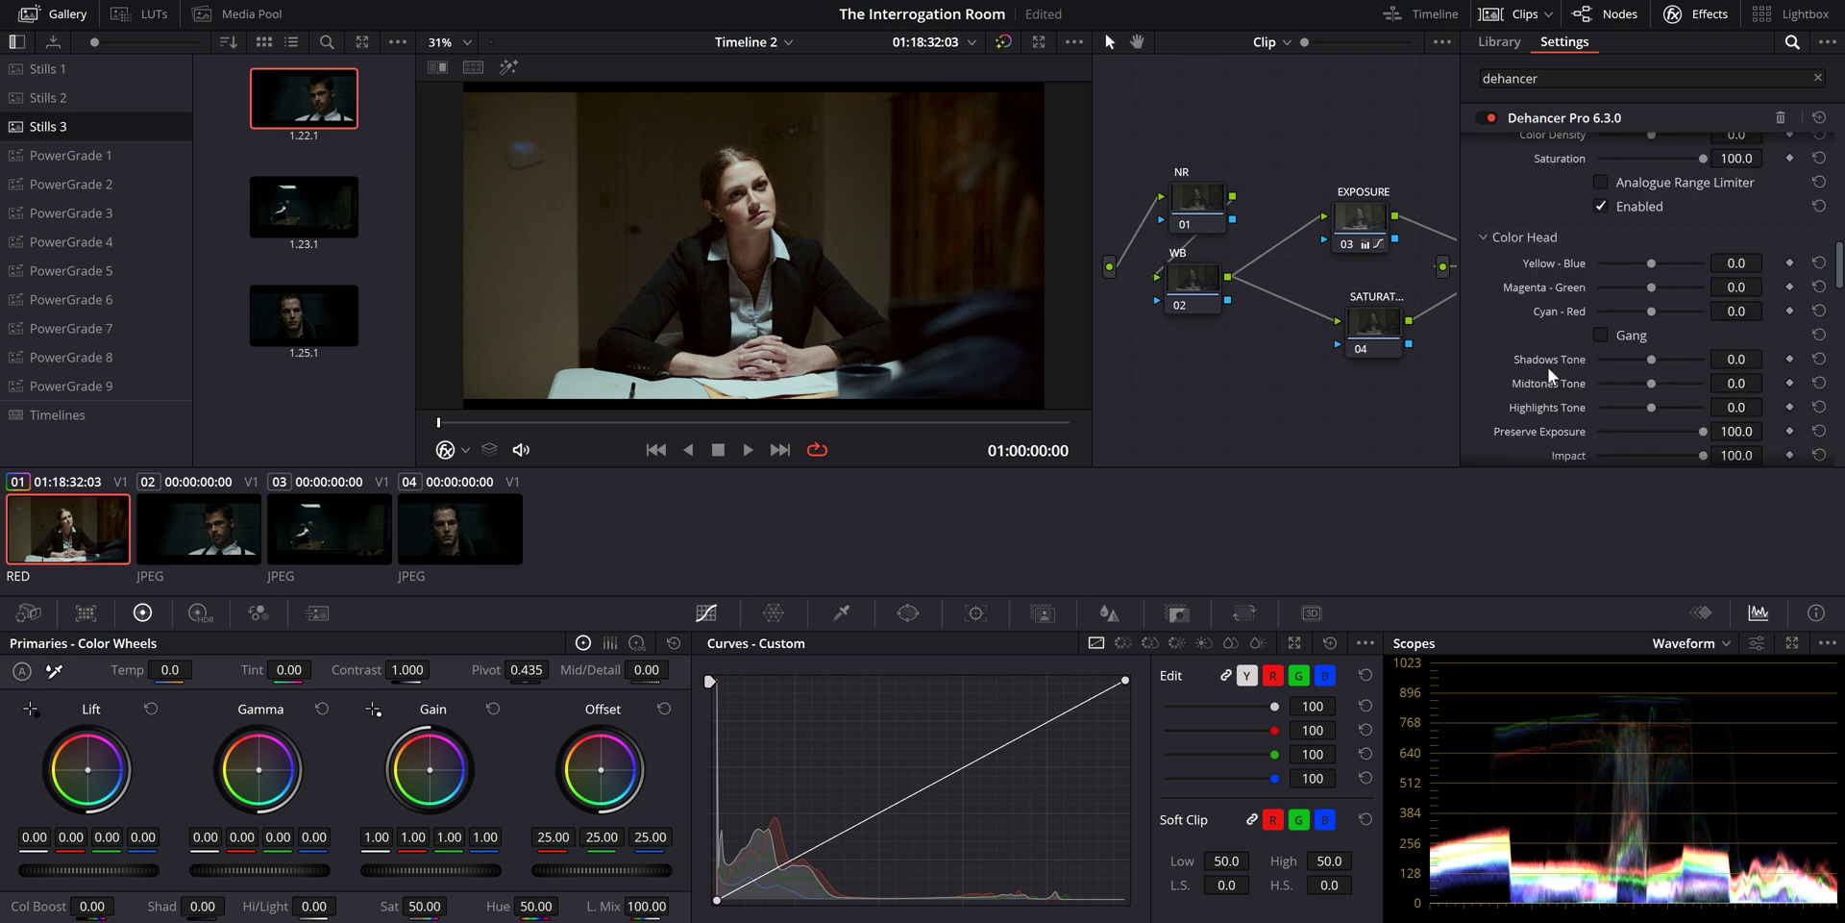
pyautogui.scroll(-6, 1548, 367)
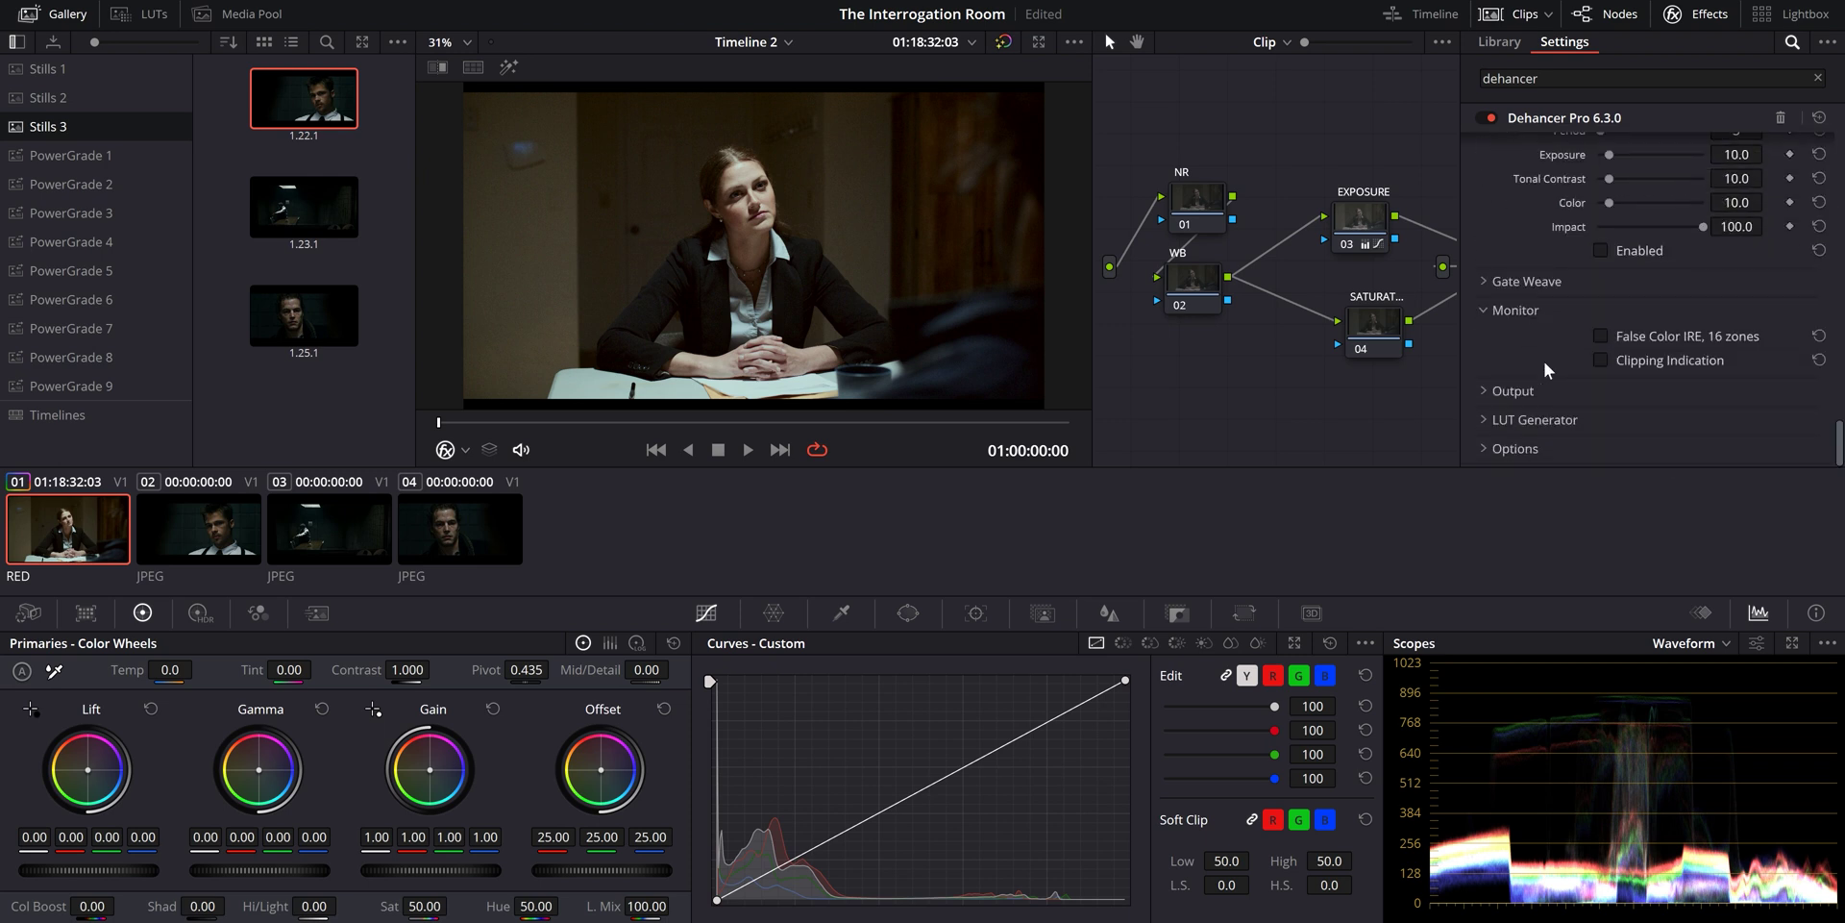
pyautogui.click(1600, 360)
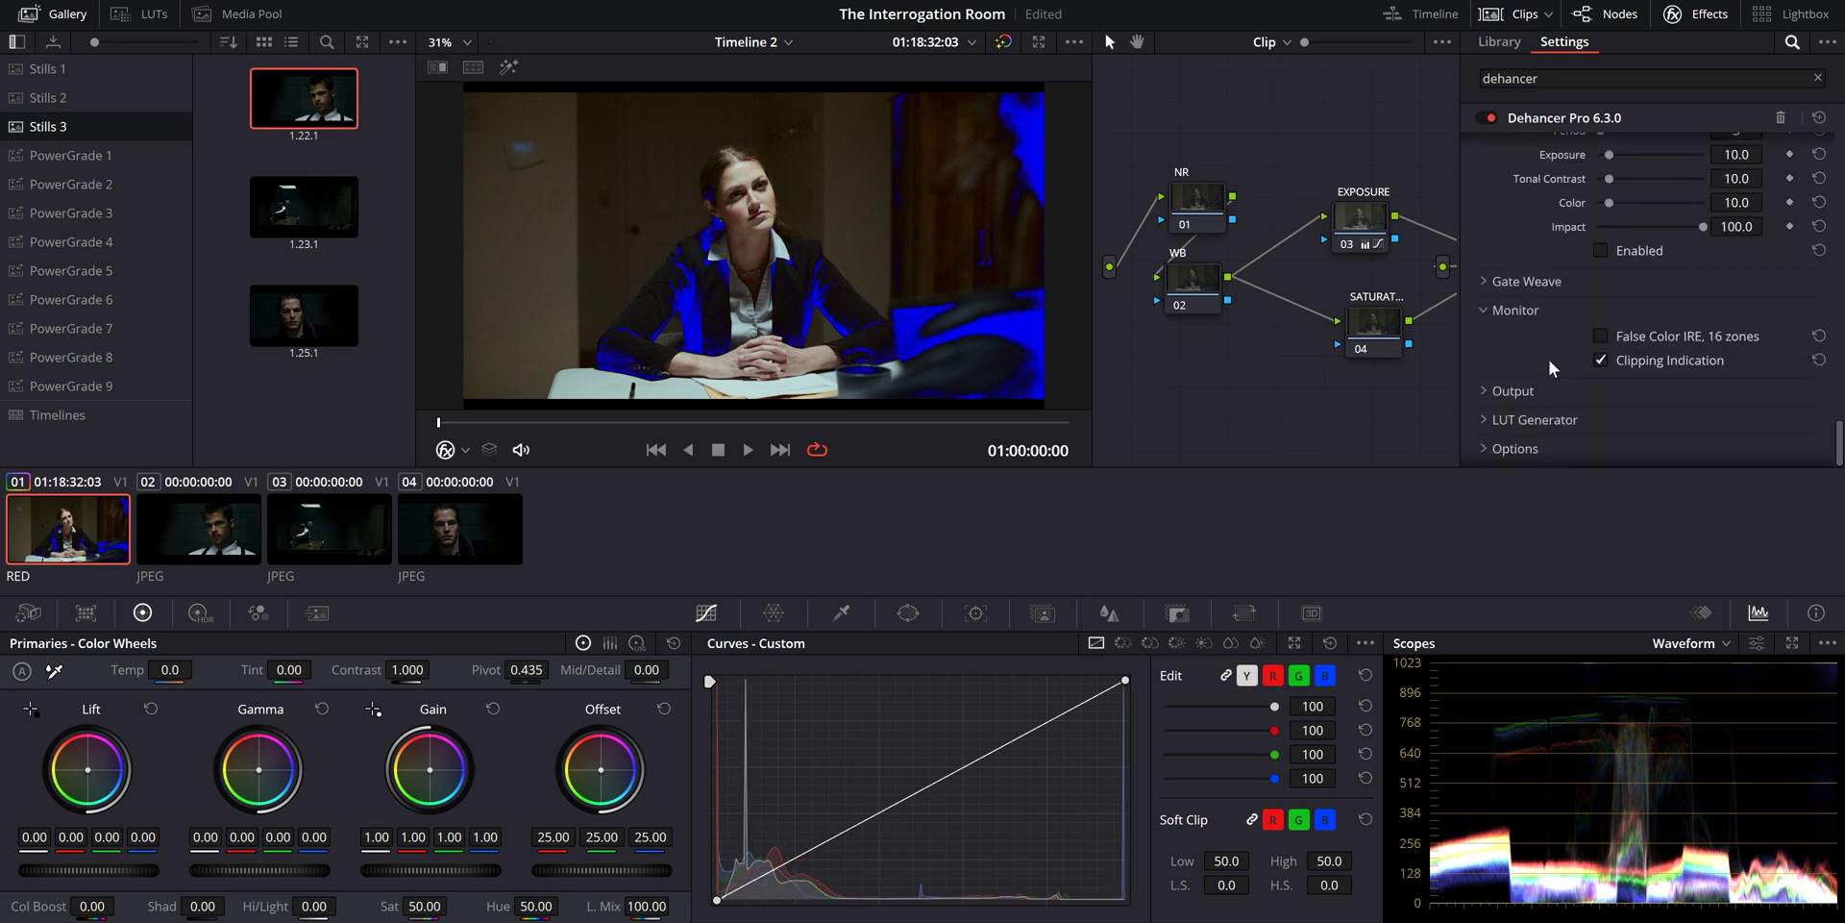
pyautogui.click(1360, 223)
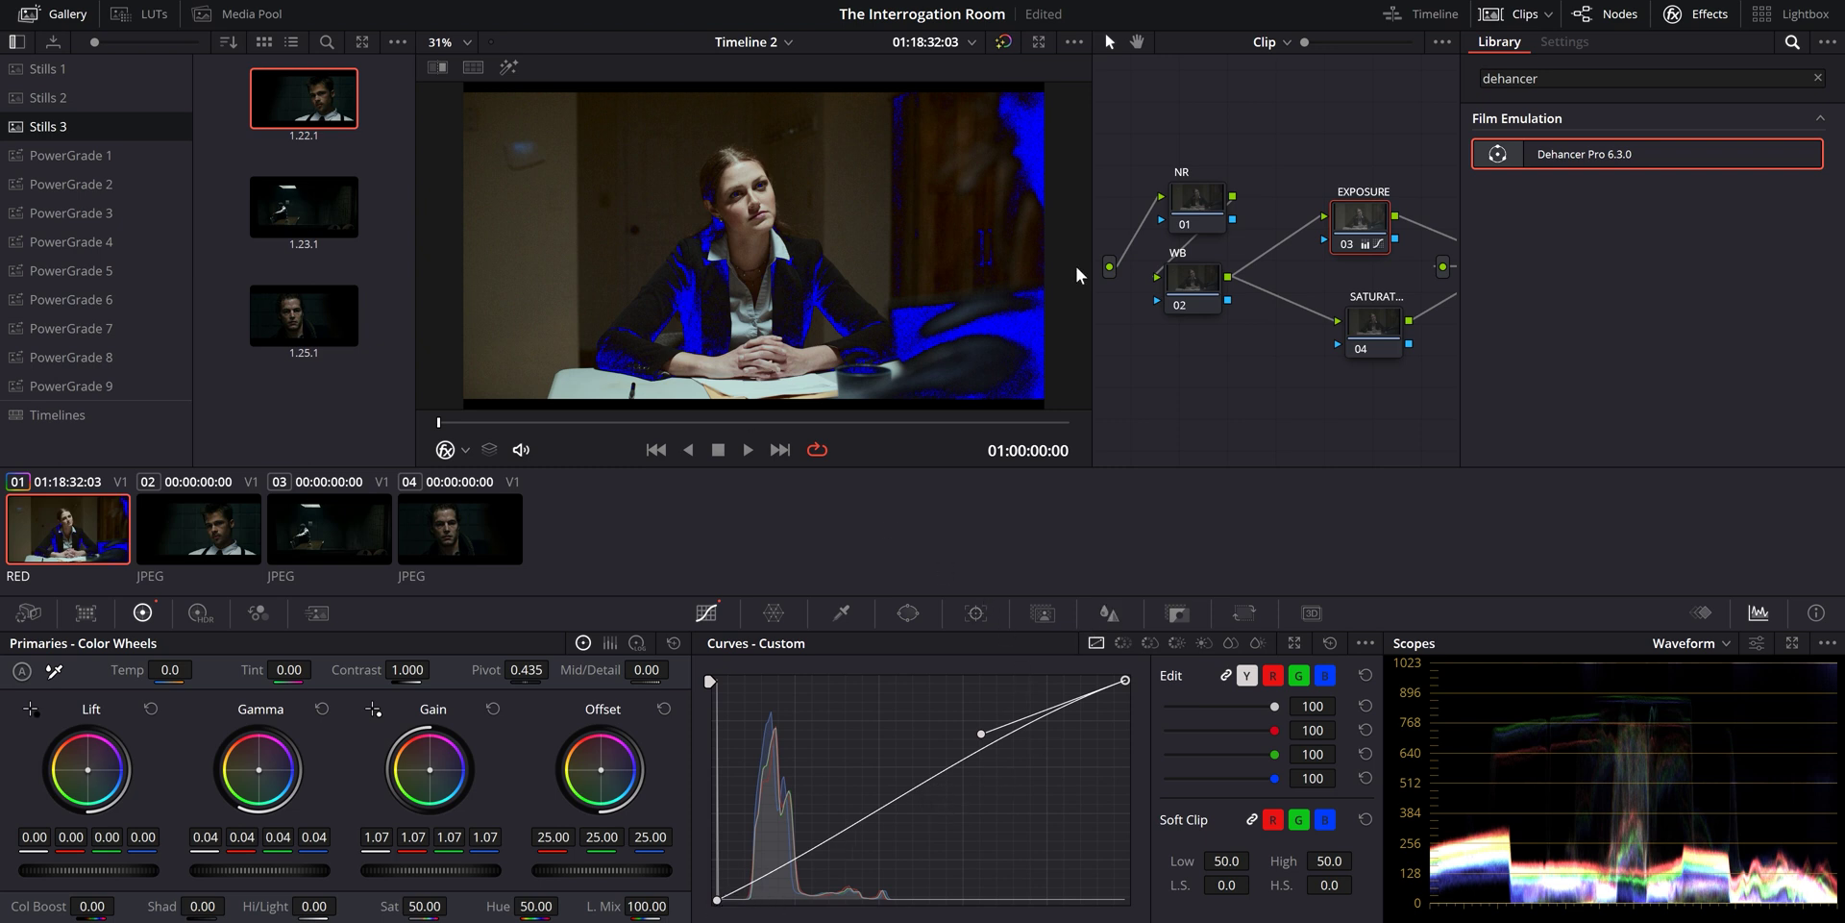
pyautogui.moveTo(1436, 156); pyautogui.dragTo(1395, 274)
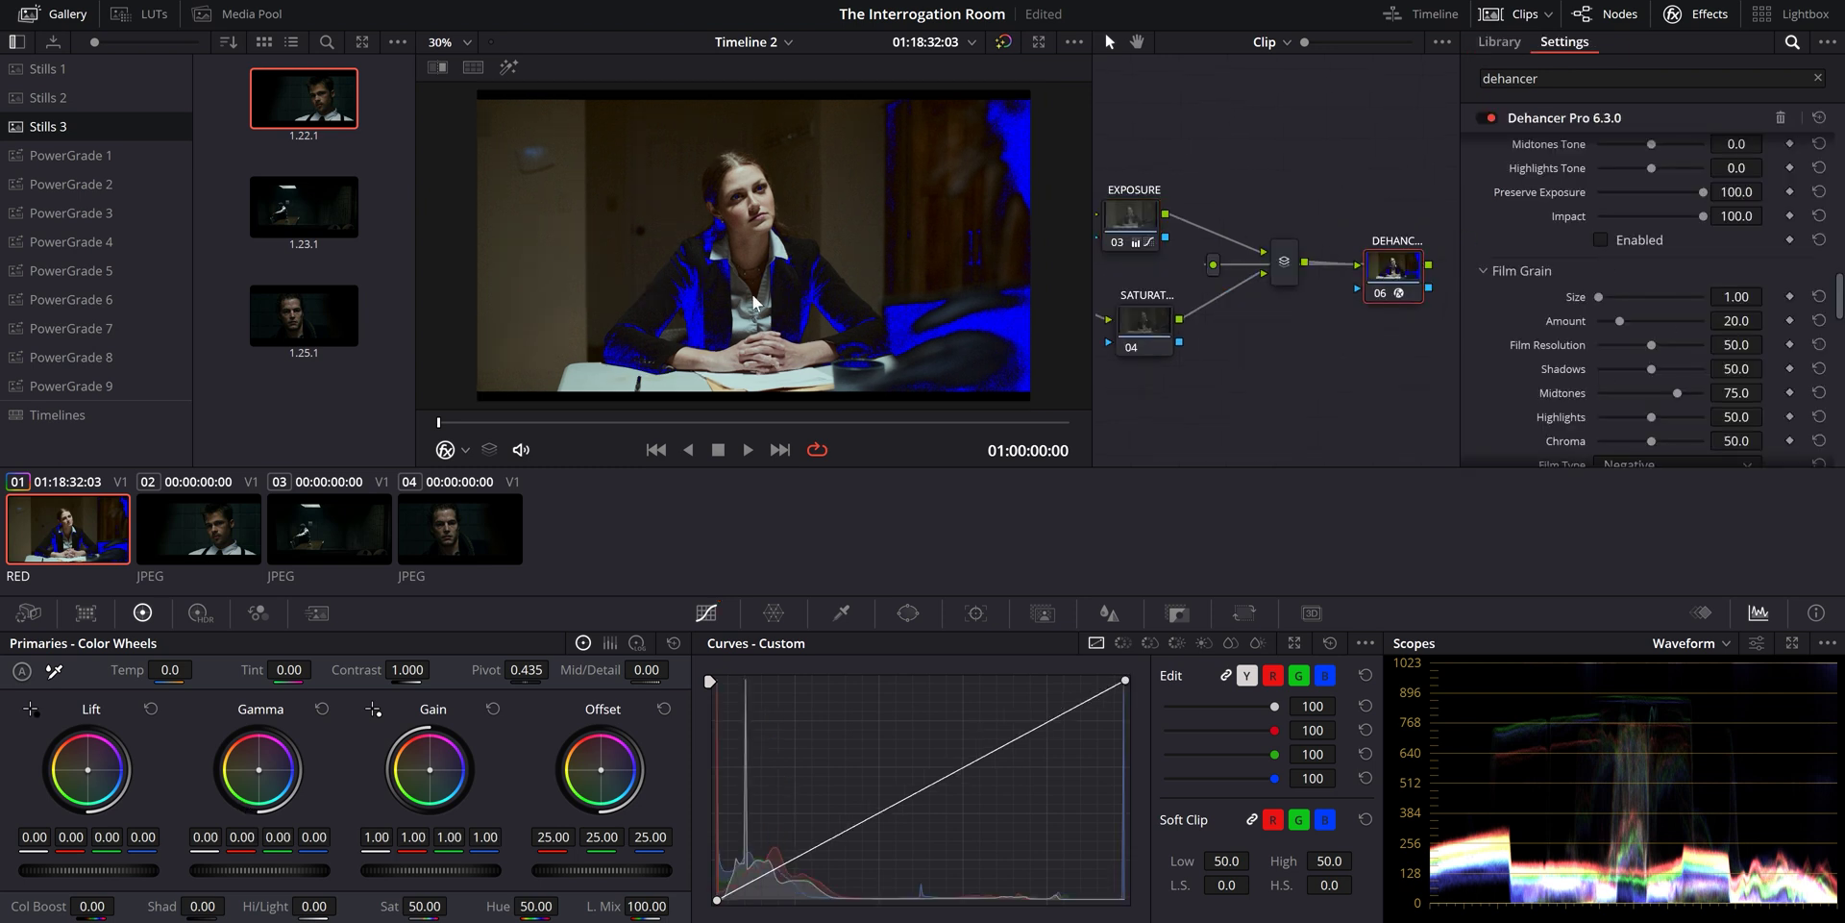
pyautogui.scroll(-2, 1487, 354)
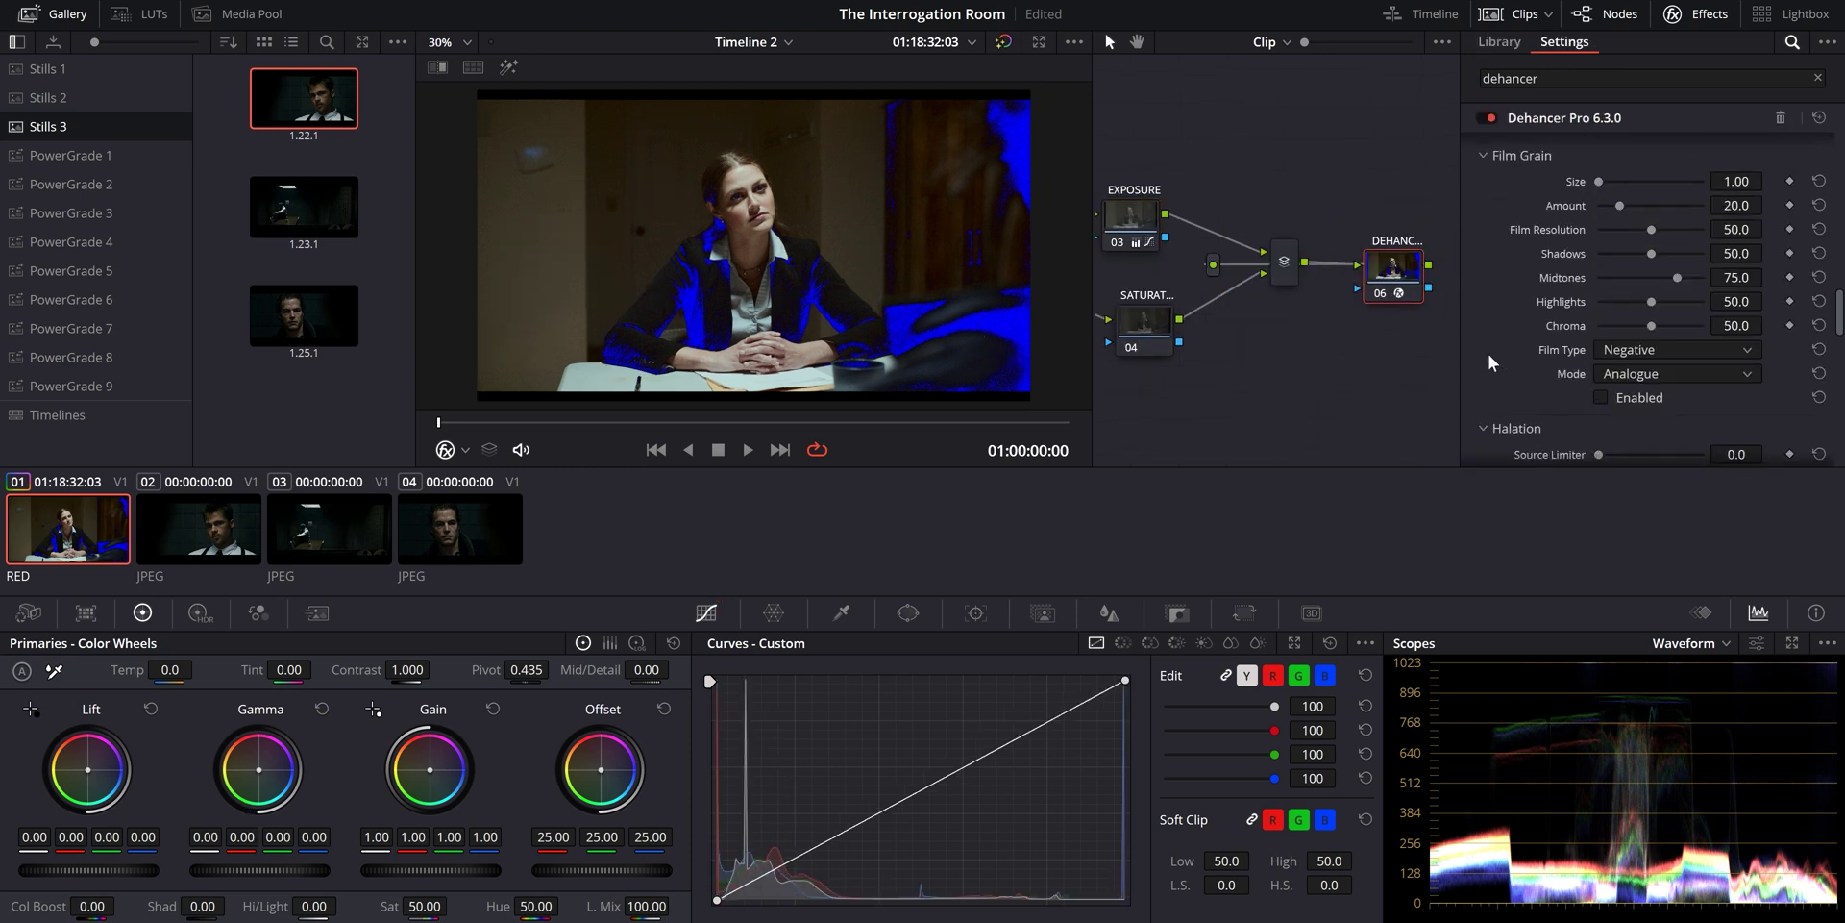
pyautogui.scroll(6, 1488, 353)
pyautogui.scroll(3, 1488, 354)
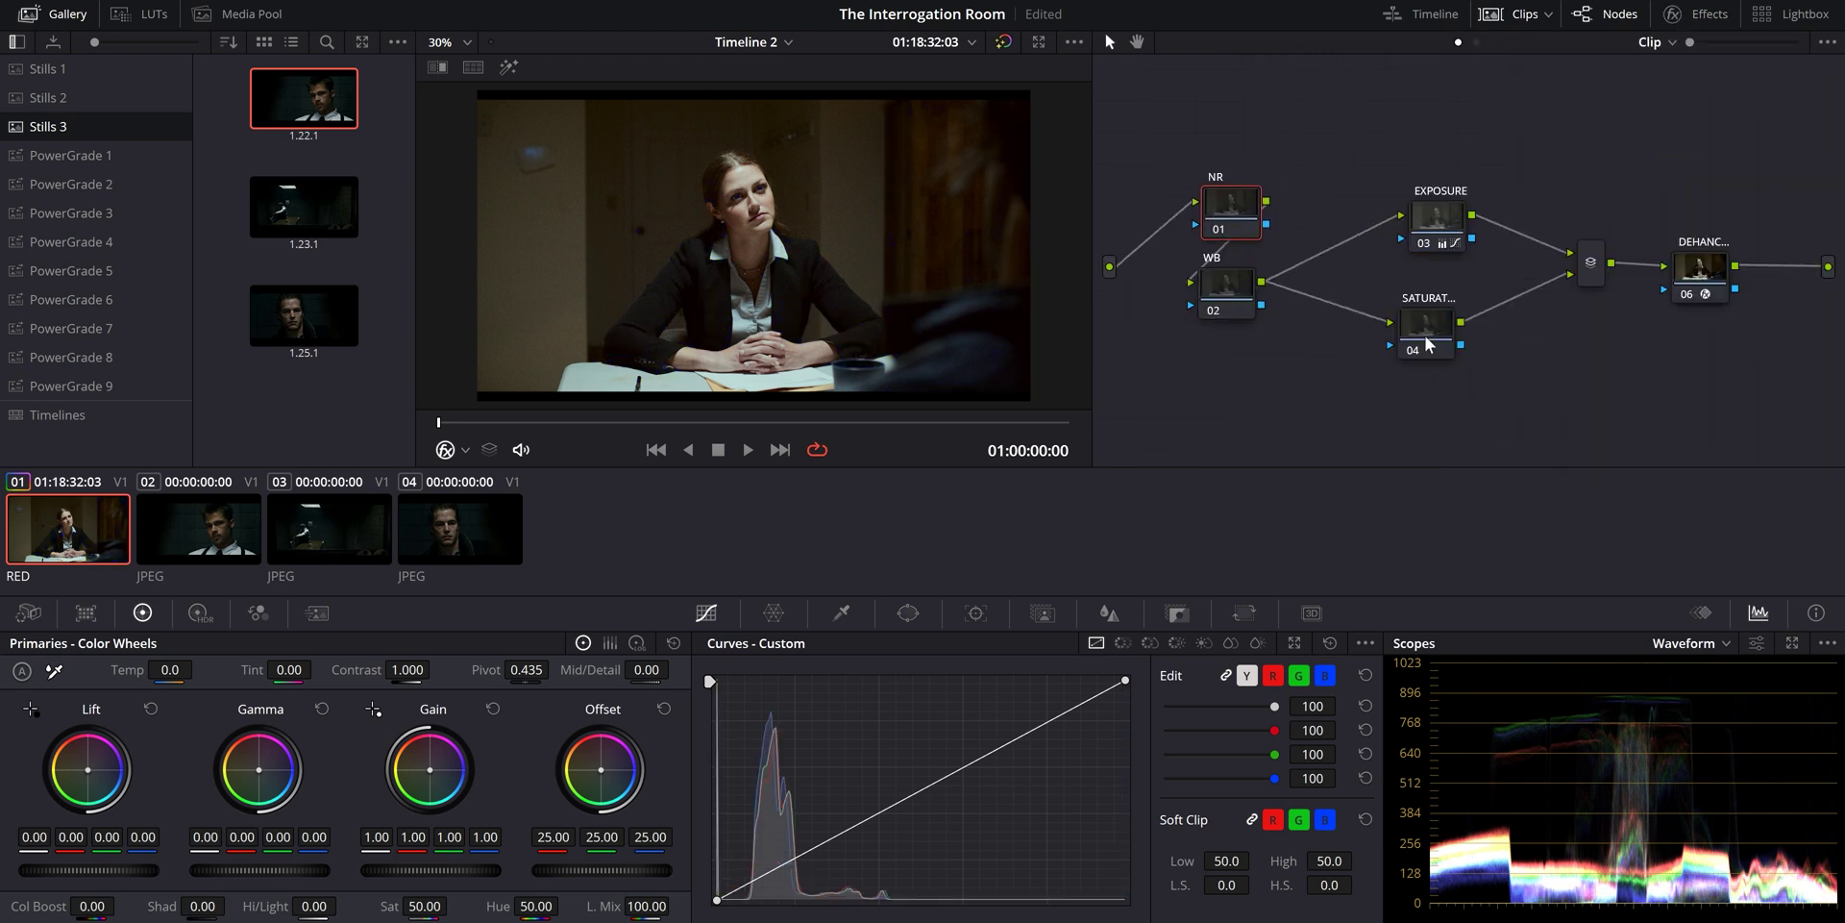
# Tidy the node tree by aligning the SATURATION node beneath EXPOSURE and nudging the DEHANCER node
pyautogui.moveTo(1427, 345); pyautogui.dragTo(1438, 340)
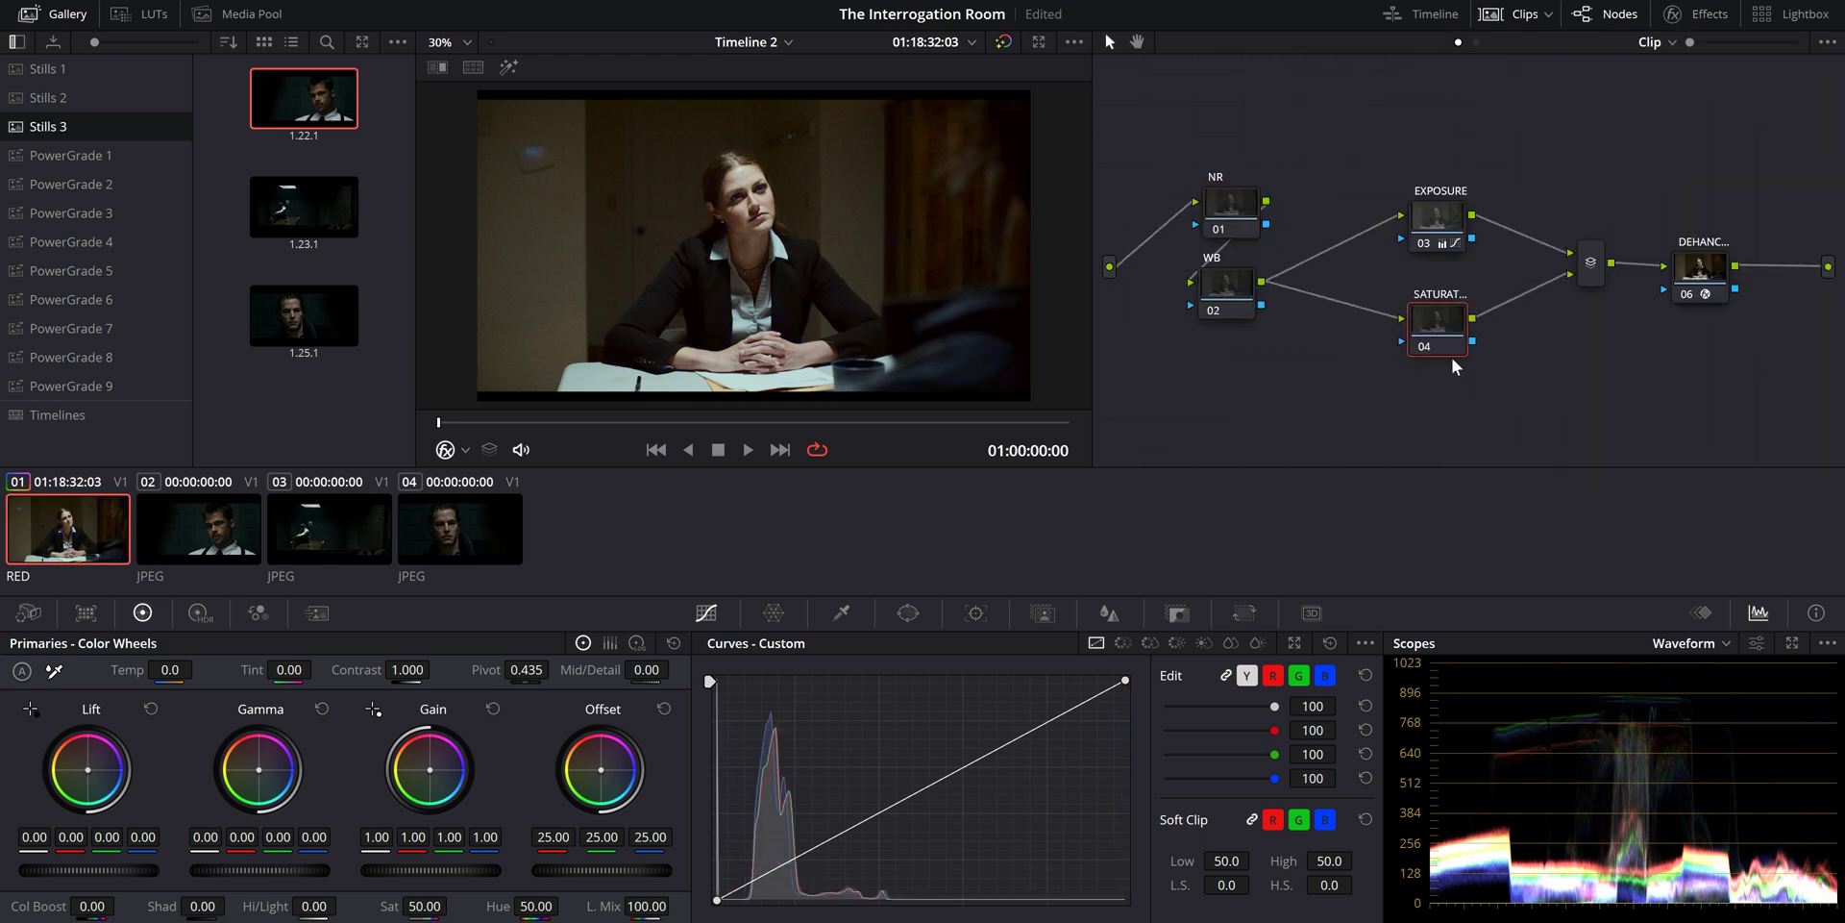
pyautogui.moveTo(1697, 275); pyautogui.dragTo(1696, 273)
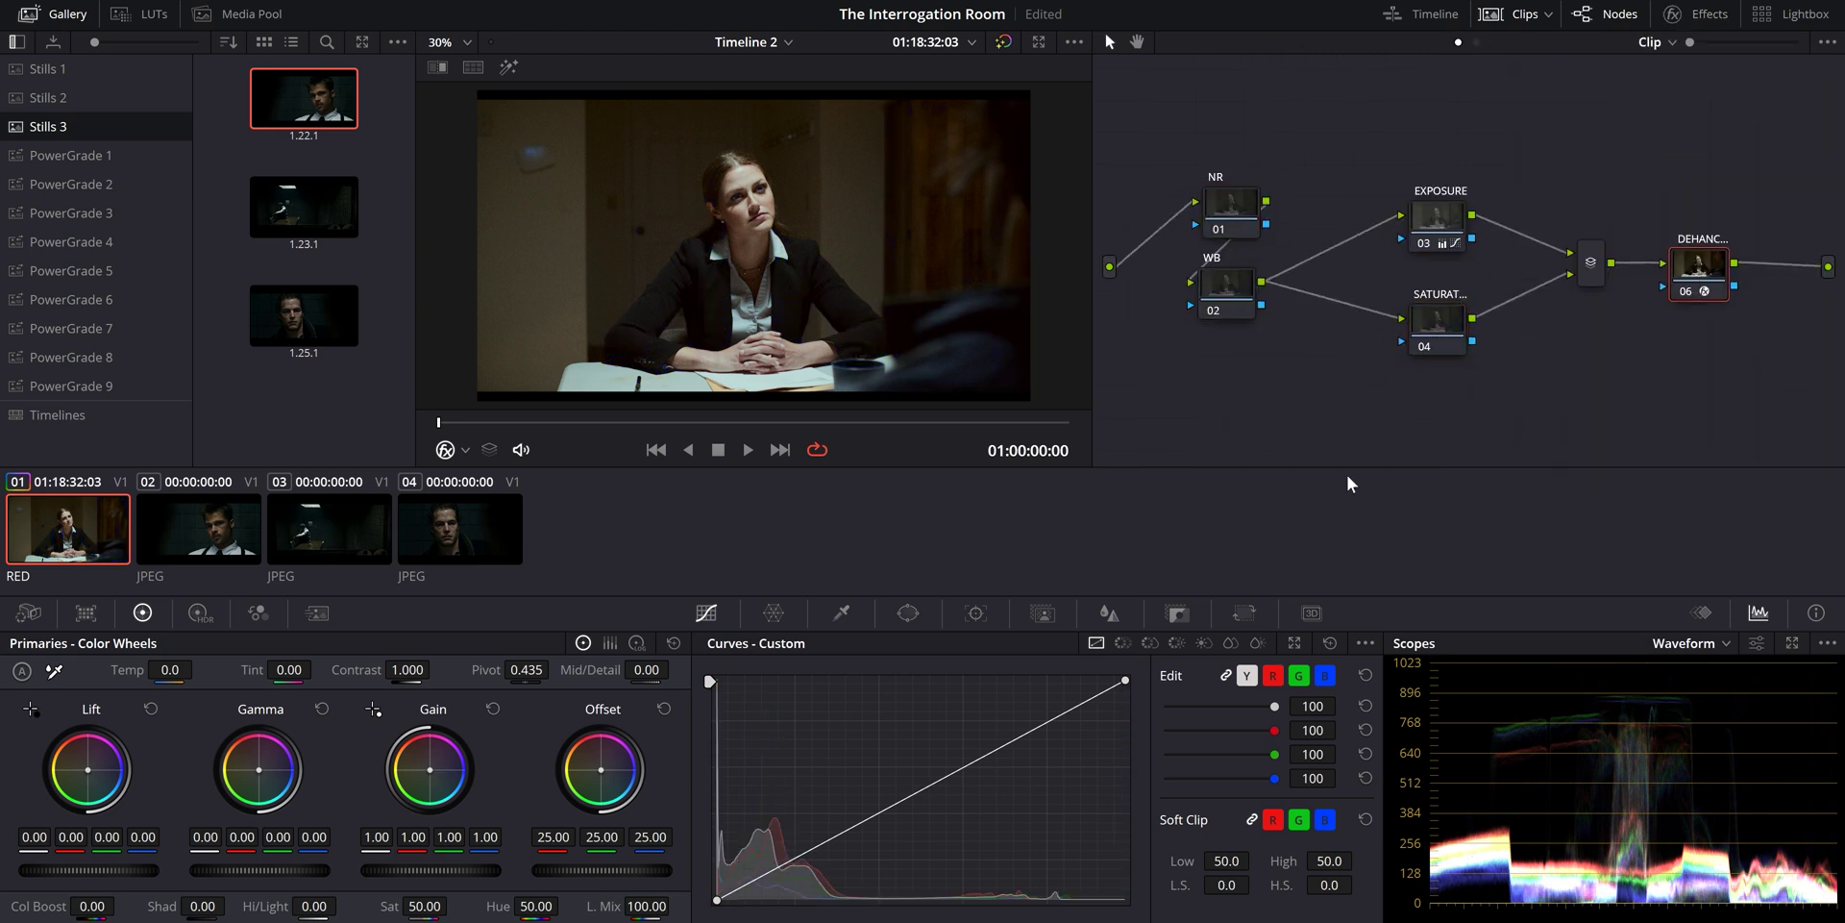
pyautogui.moveTo(1430, 325); pyautogui.dragTo(1430, 339)
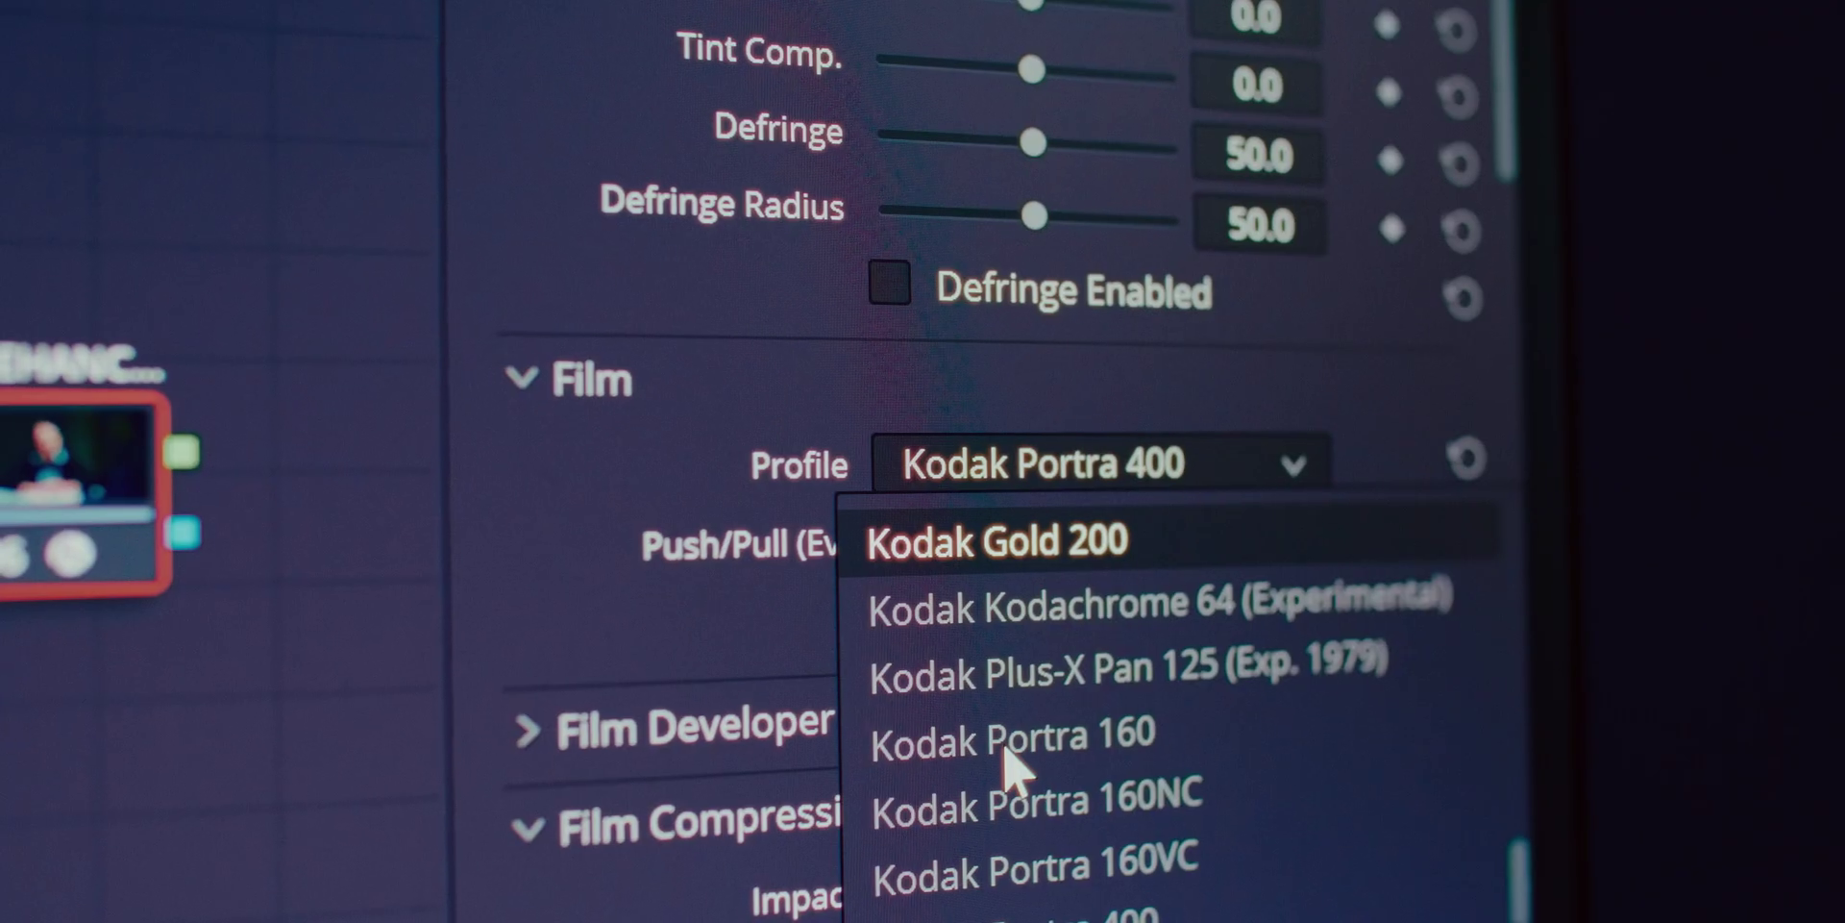
# Browse Dehancer Pro's film profiles and try Agfa Agfacolor Portrait XPS 160 on the shot
pyautogui.scroll(-1, 1049, 742)
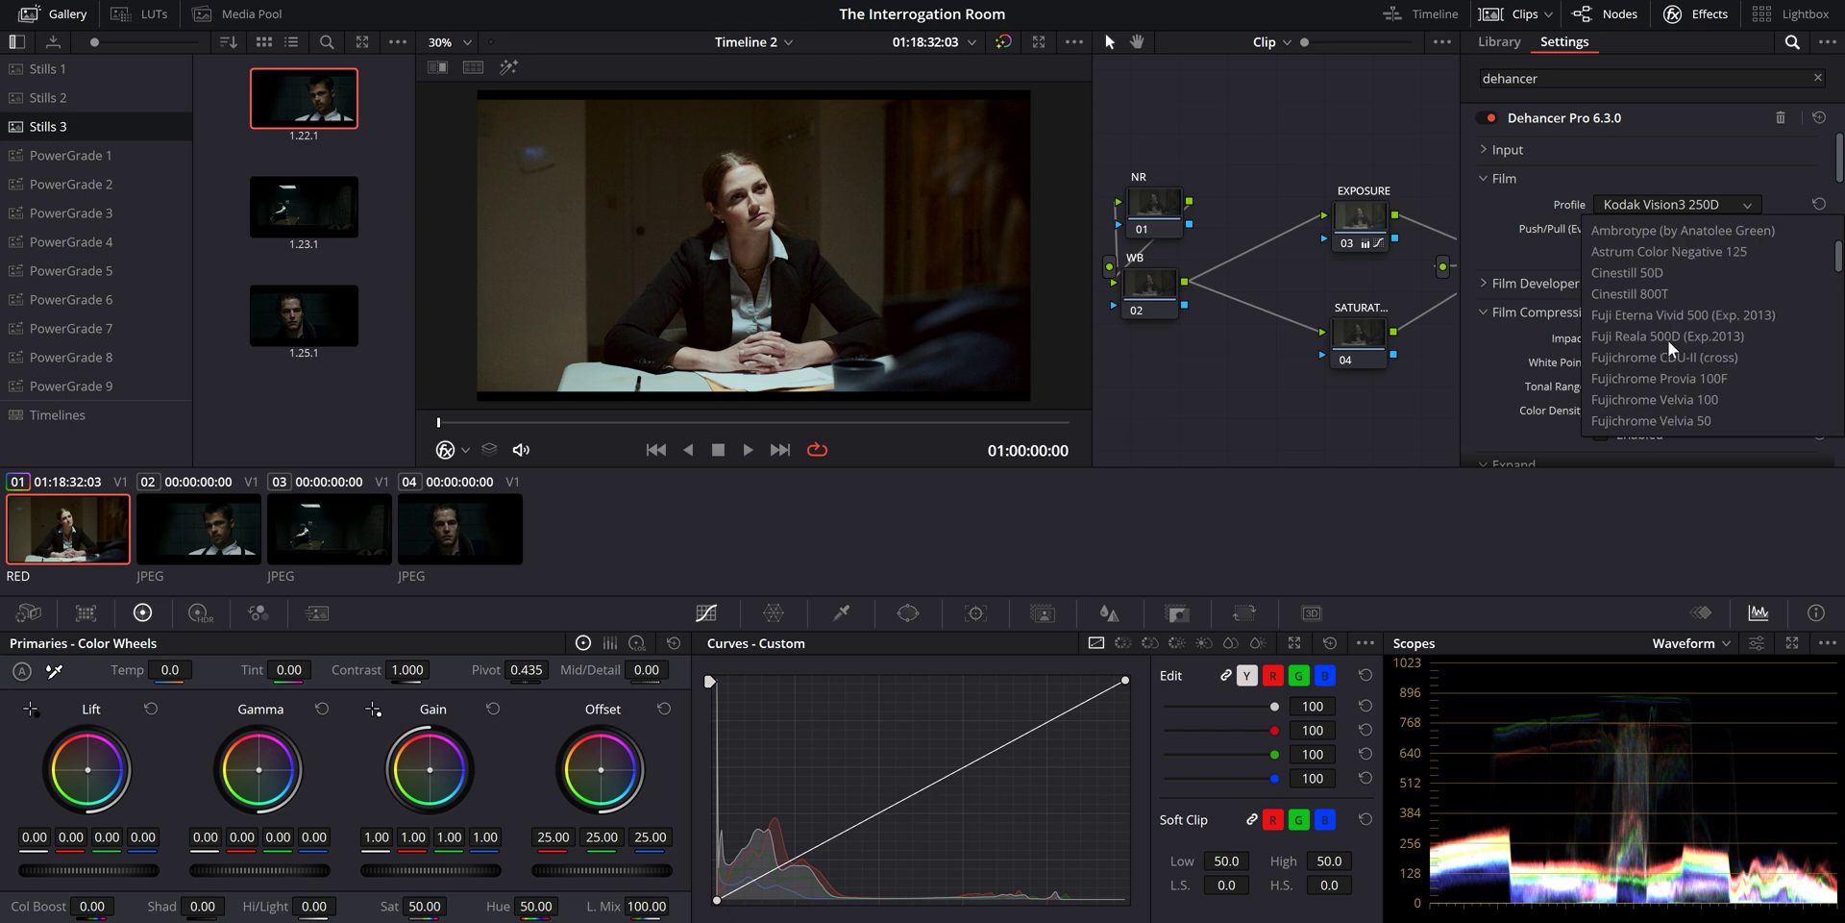
pyautogui.scroll(-10, 1655, 294)
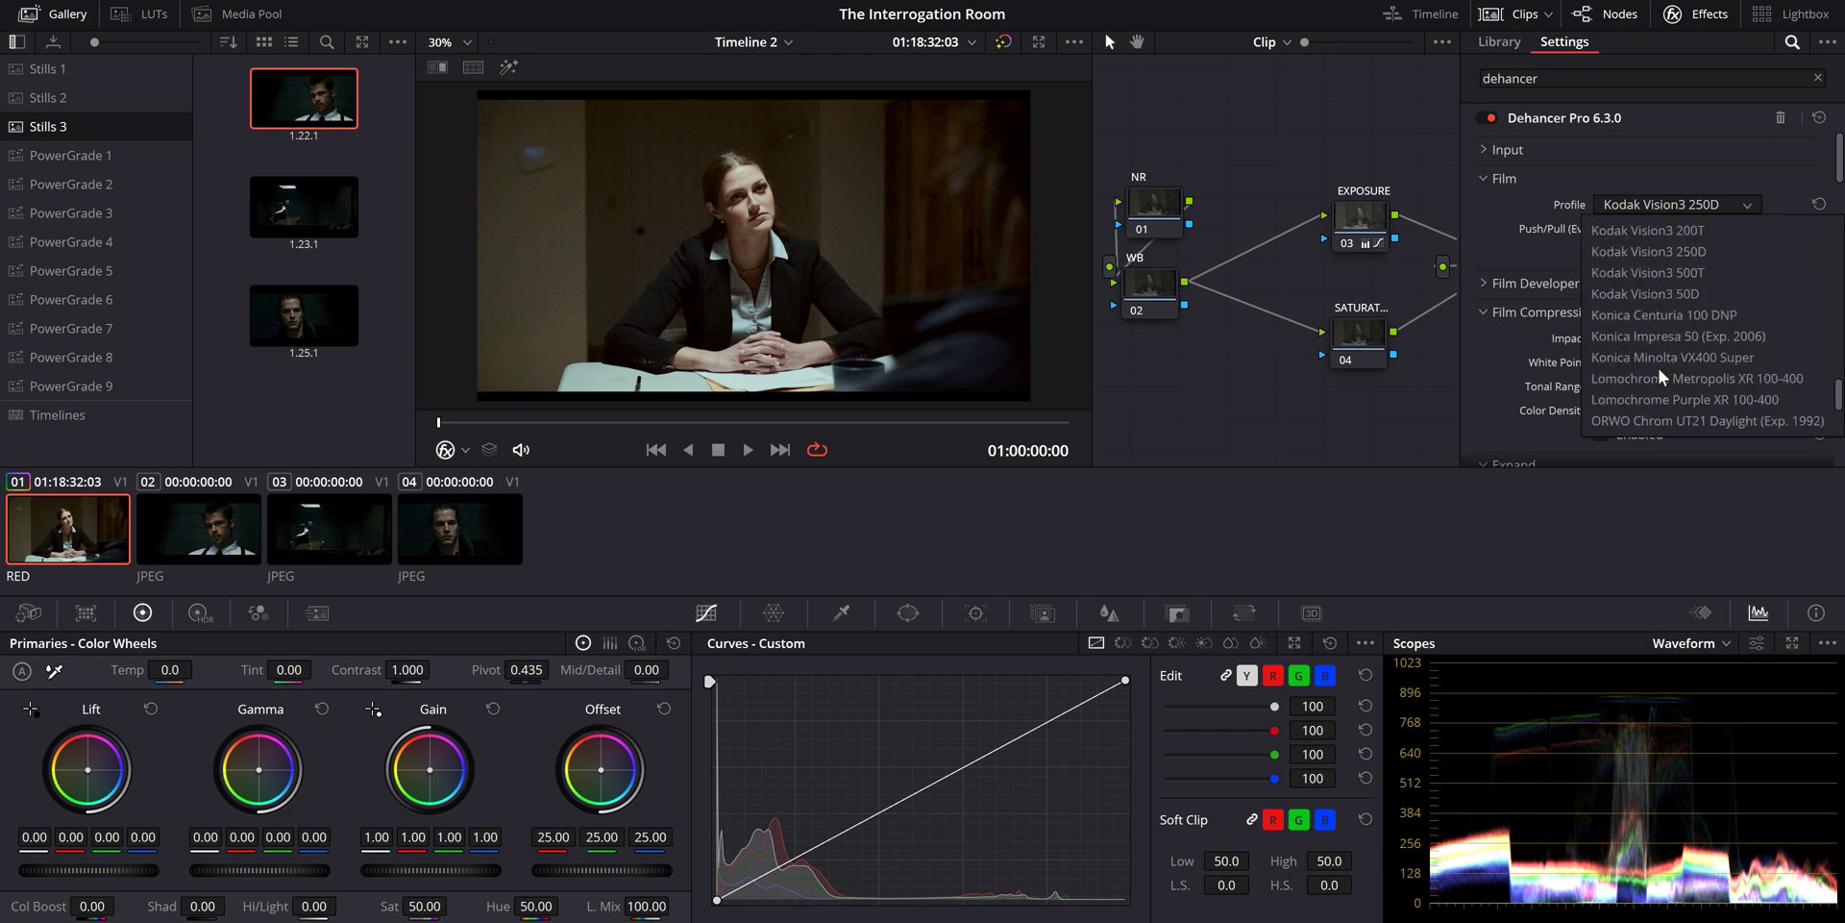
pyautogui.scroll(1, 1659, 367)
pyautogui.scroll(-3, 1630, 322)
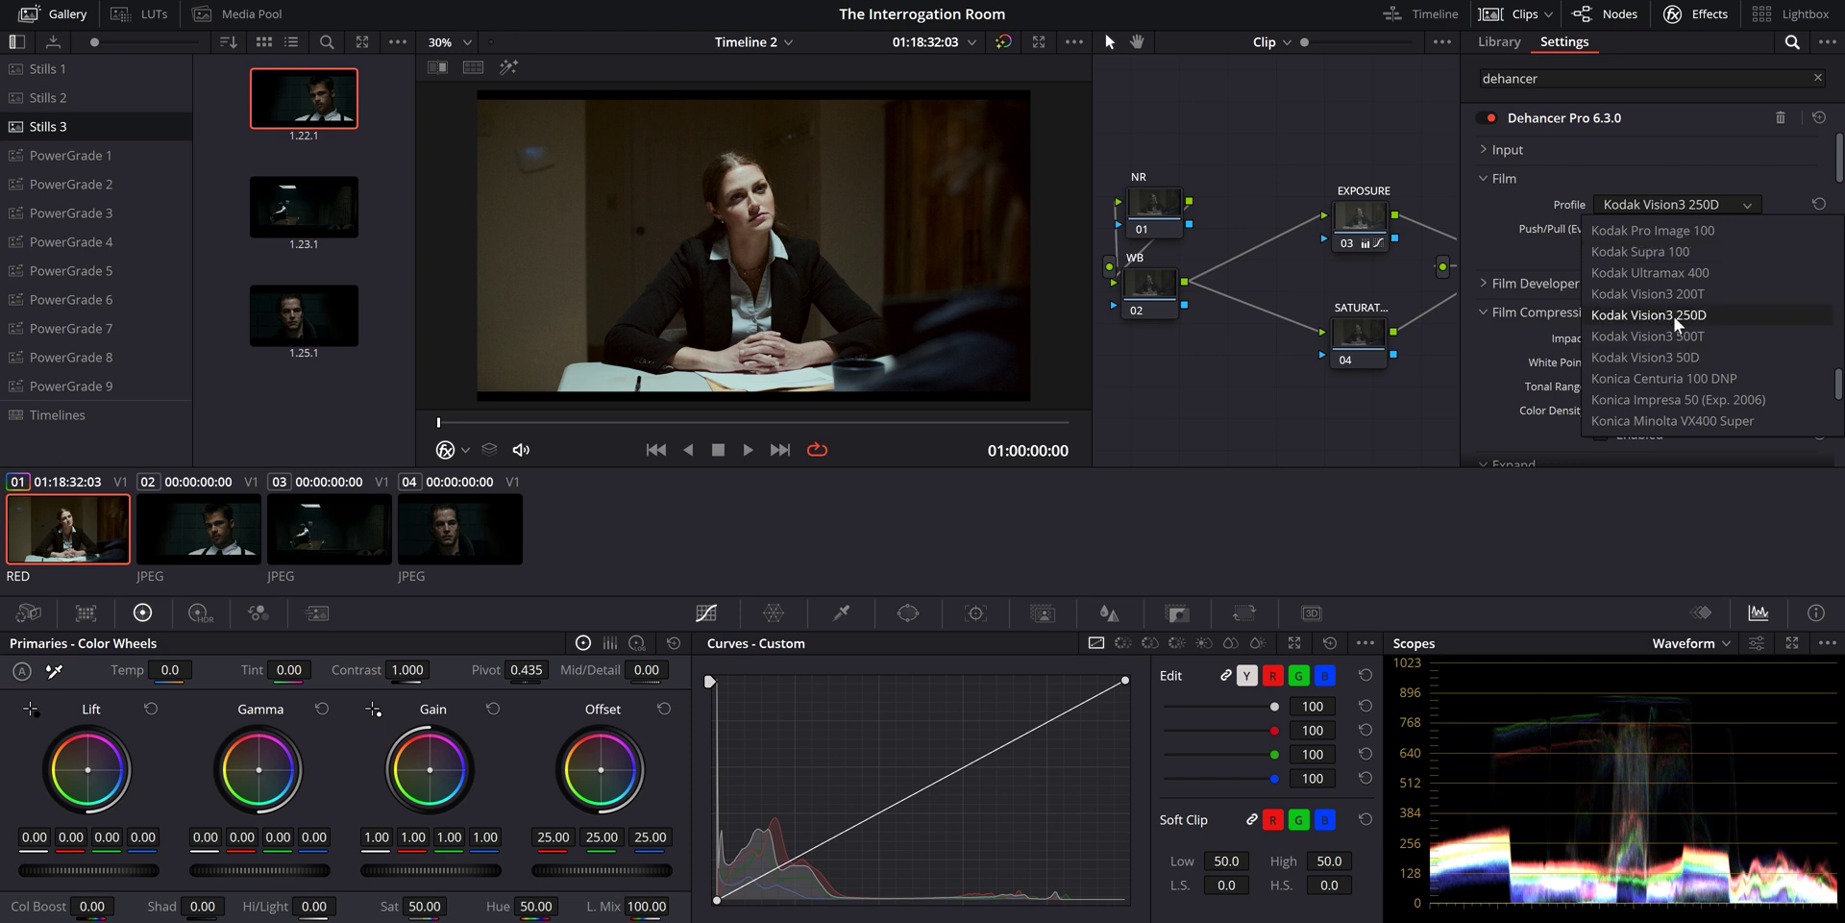
pyautogui.scroll(15, 1665, 315)
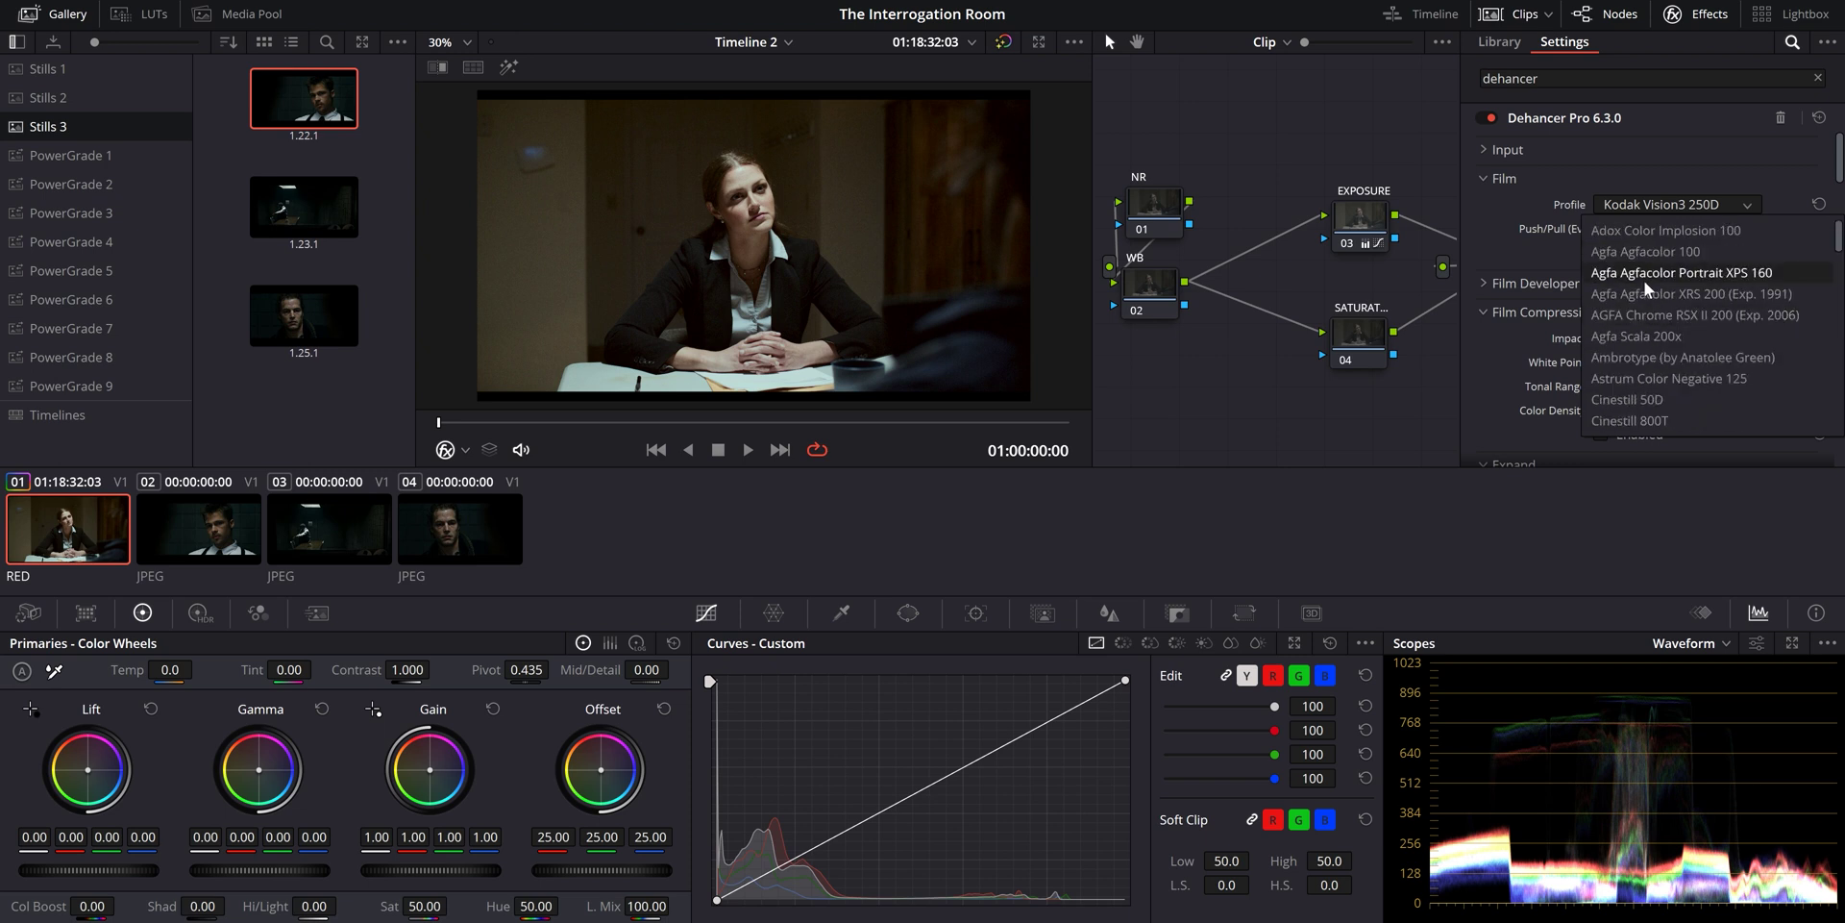
pyautogui.click(1758, 274)
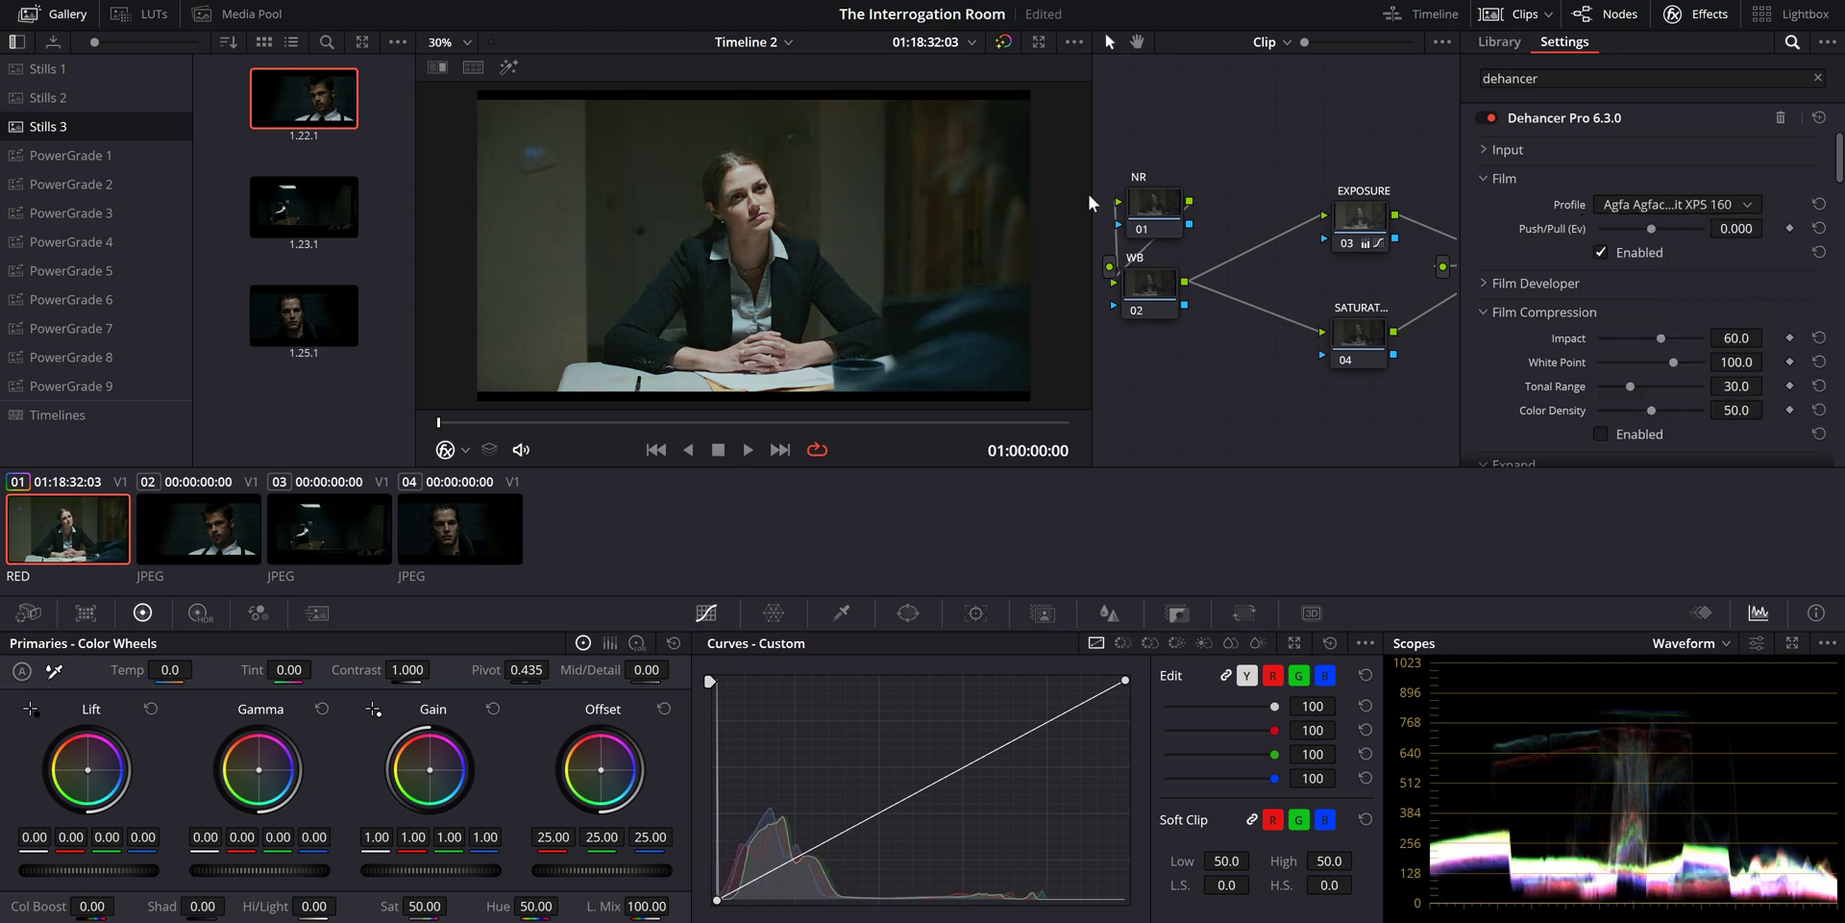
# Try the Kodak Ektar 100 film profile in Dehancer Pro and set the profile to Kodak Portra 400 instead
pyautogui.click(1663, 204)
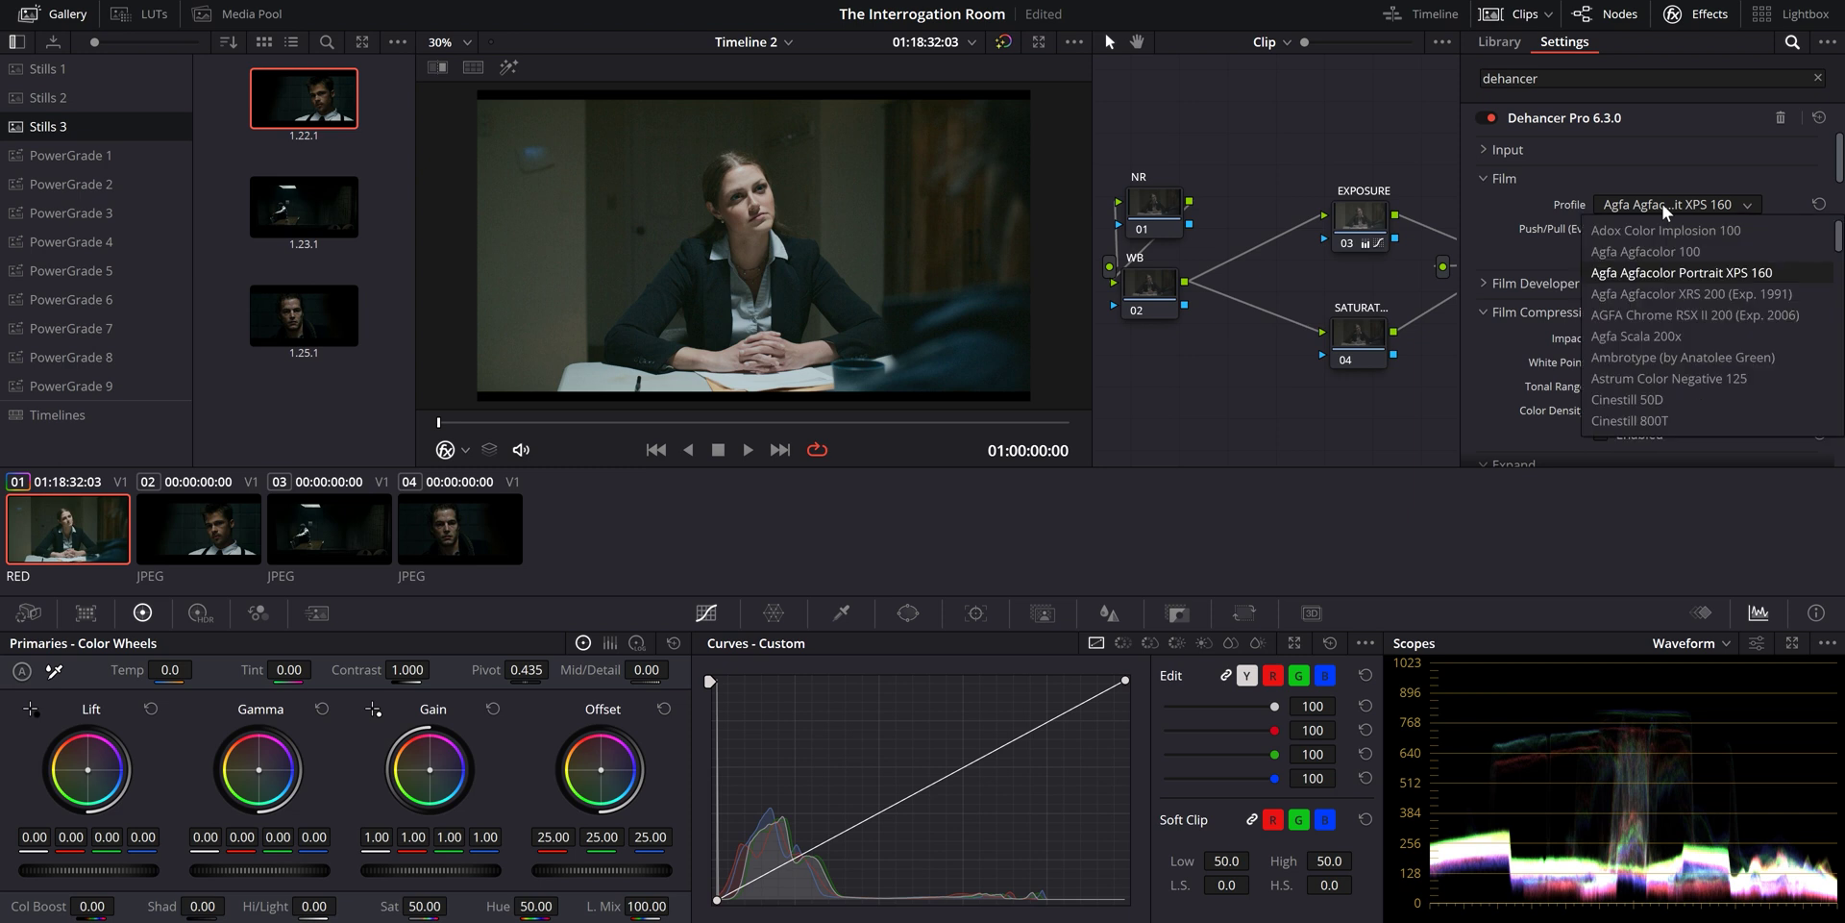
pyautogui.scroll(-2, 1640, 337)
pyautogui.scroll(-4, 1640, 361)
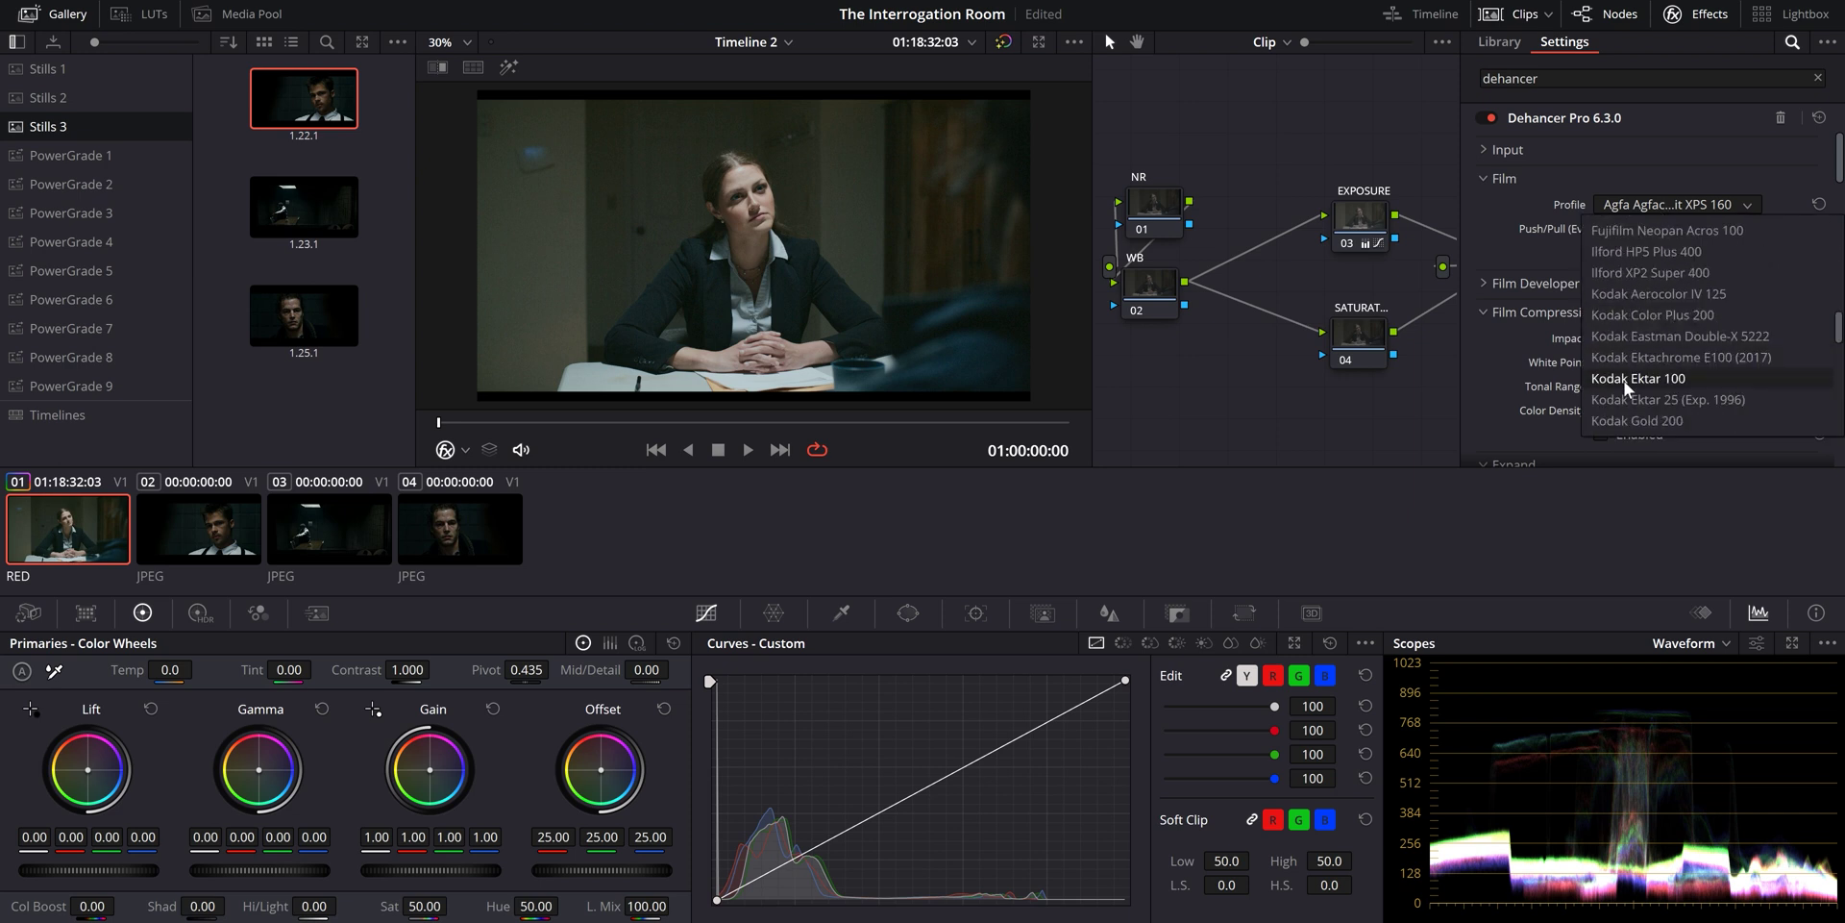
pyautogui.click(1641, 379)
pyautogui.click(1653, 204)
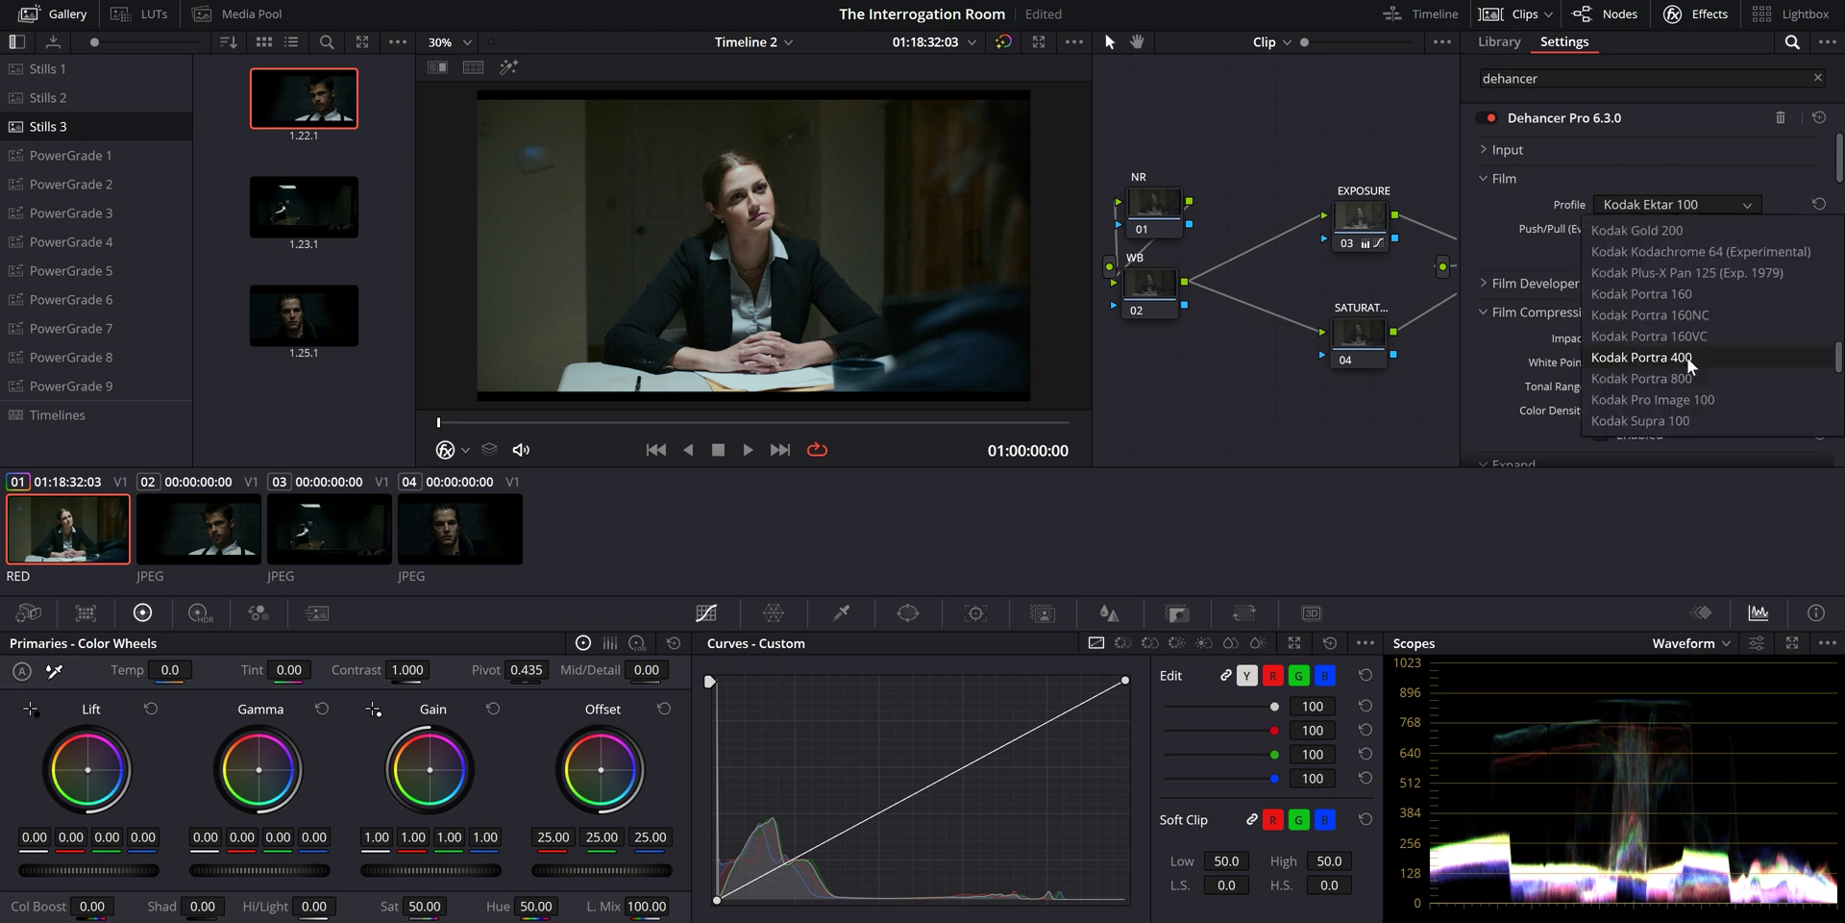
pyautogui.click(1682, 357)
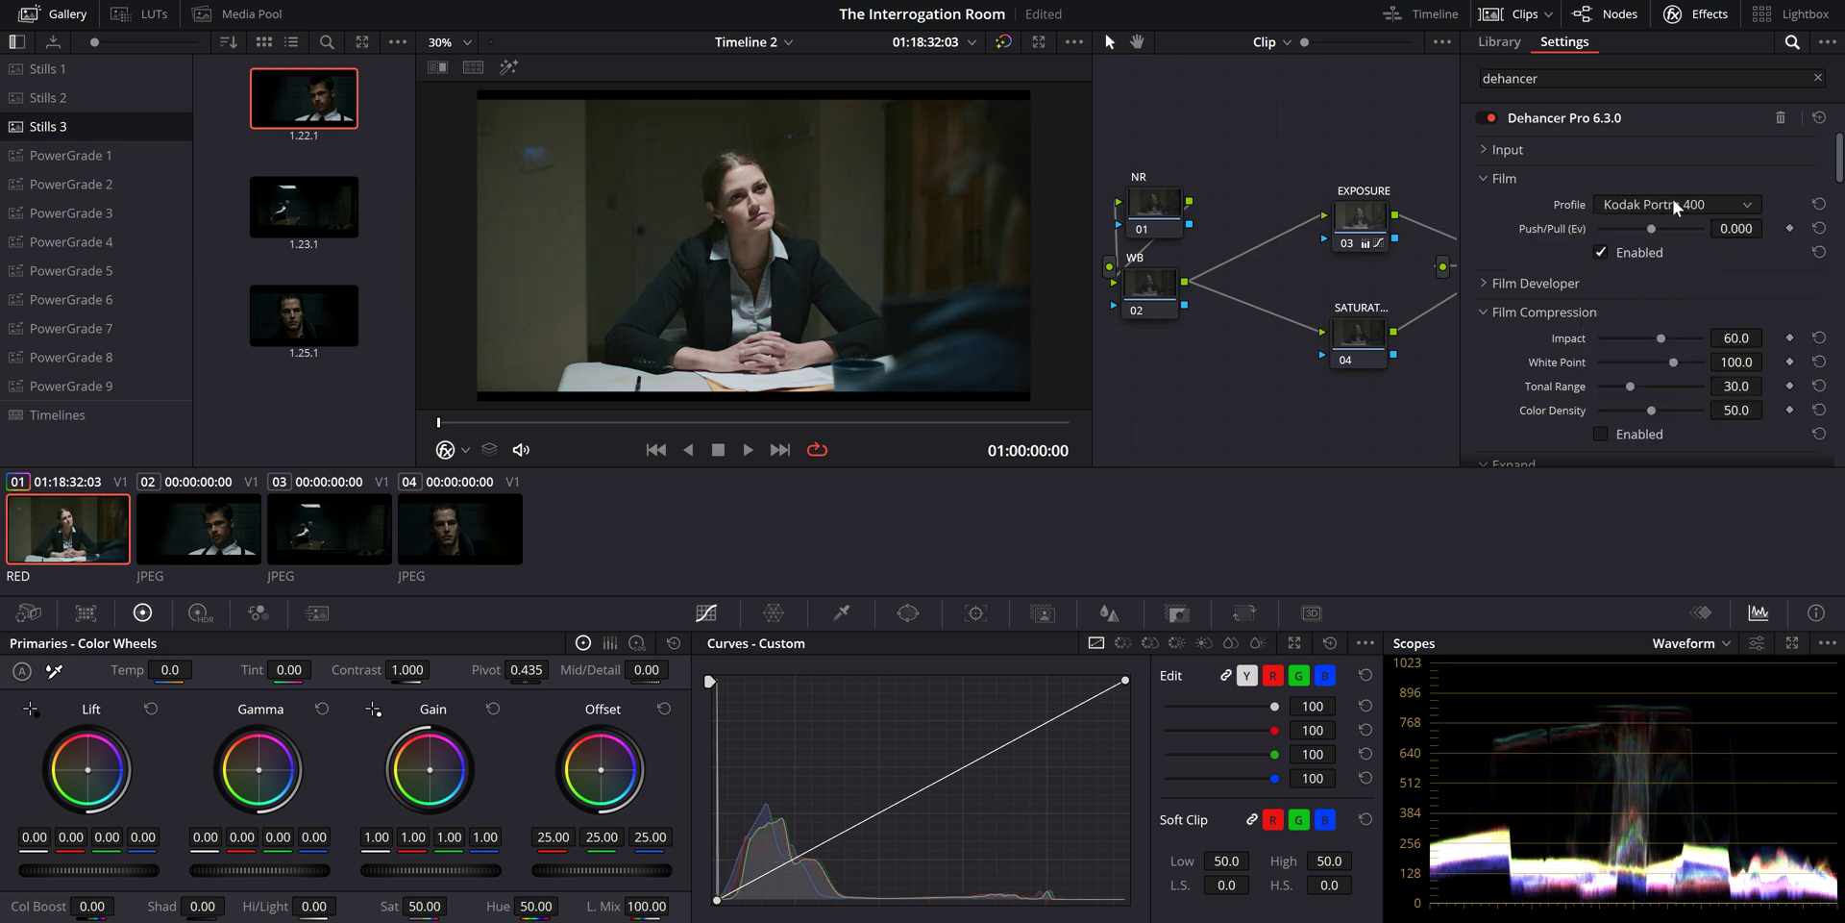
# Set Dehancer Pro's print profile to Fujifilm 3513 Print film
pyautogui.scroll(-5, 1511, 276)
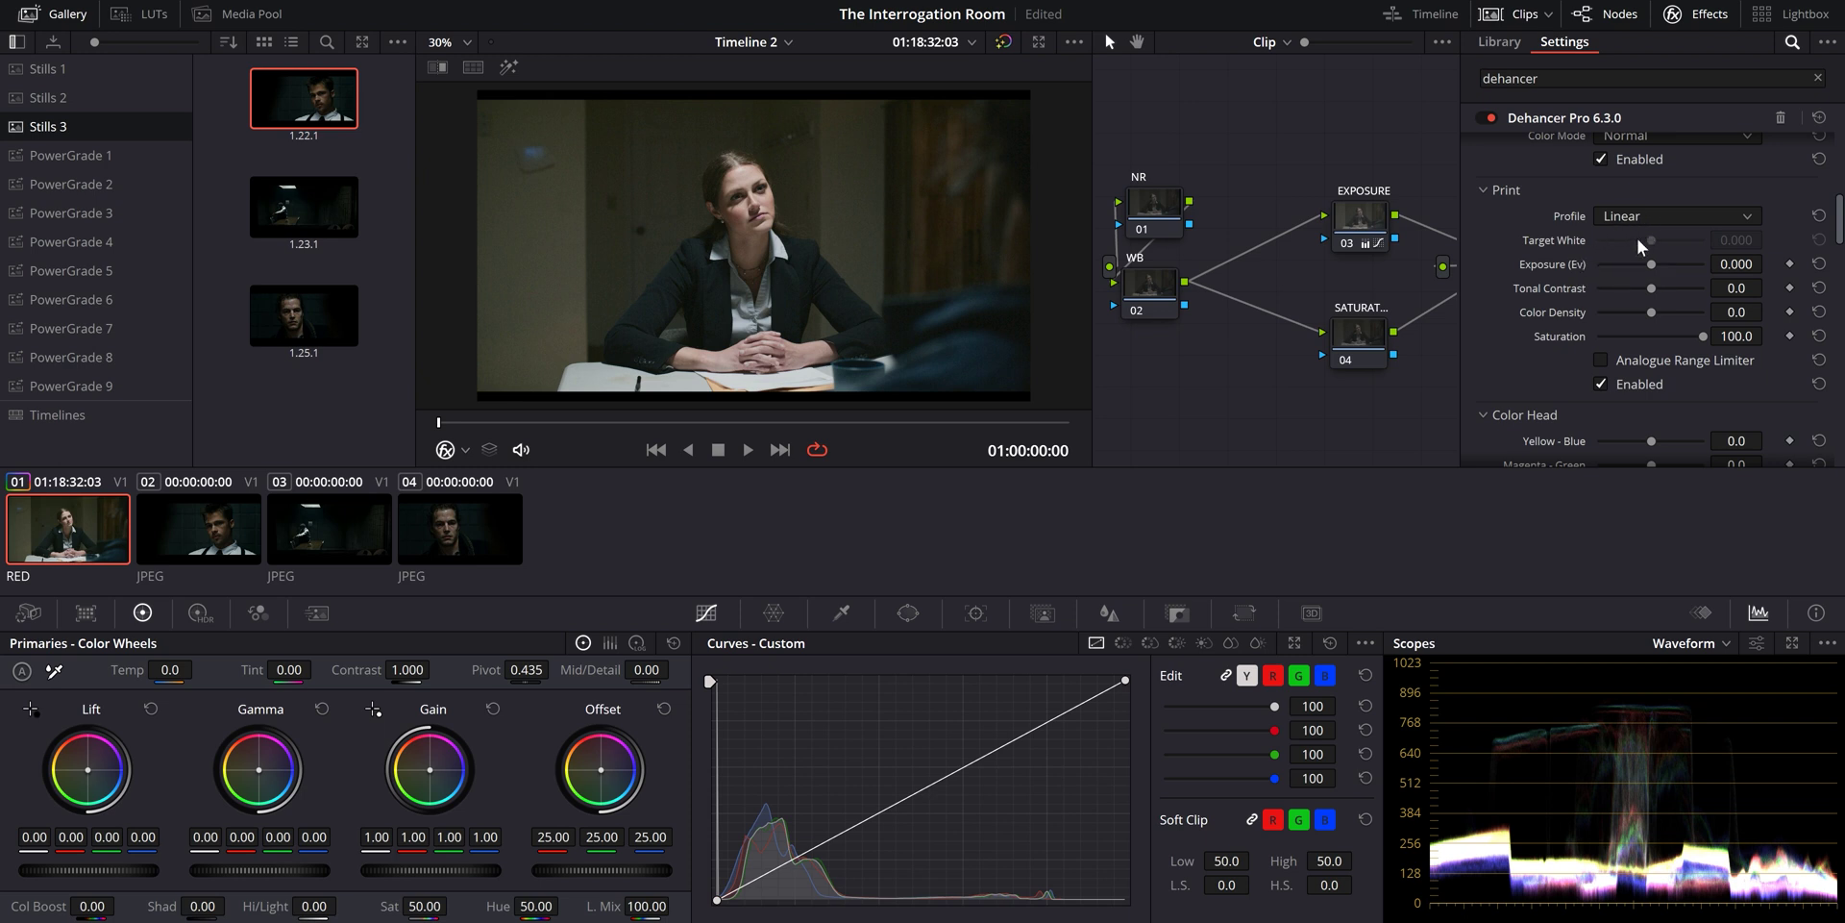
pyautogui.click(1669, 217)
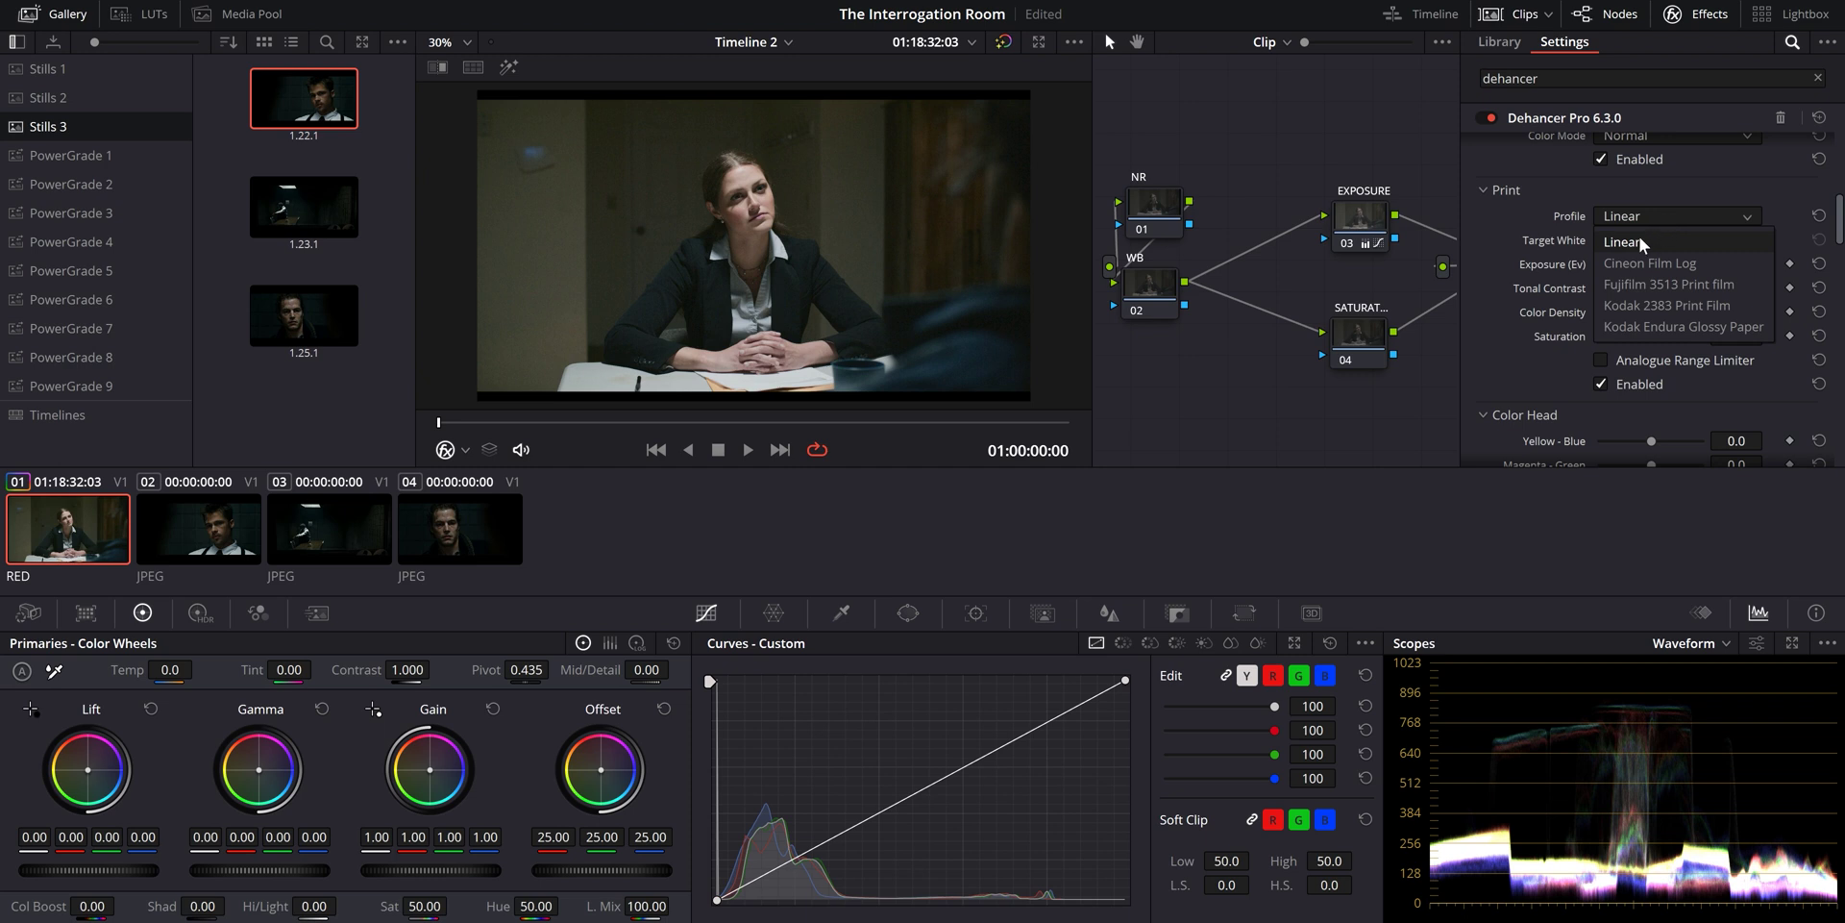
pyautogui.click(1662, 284)
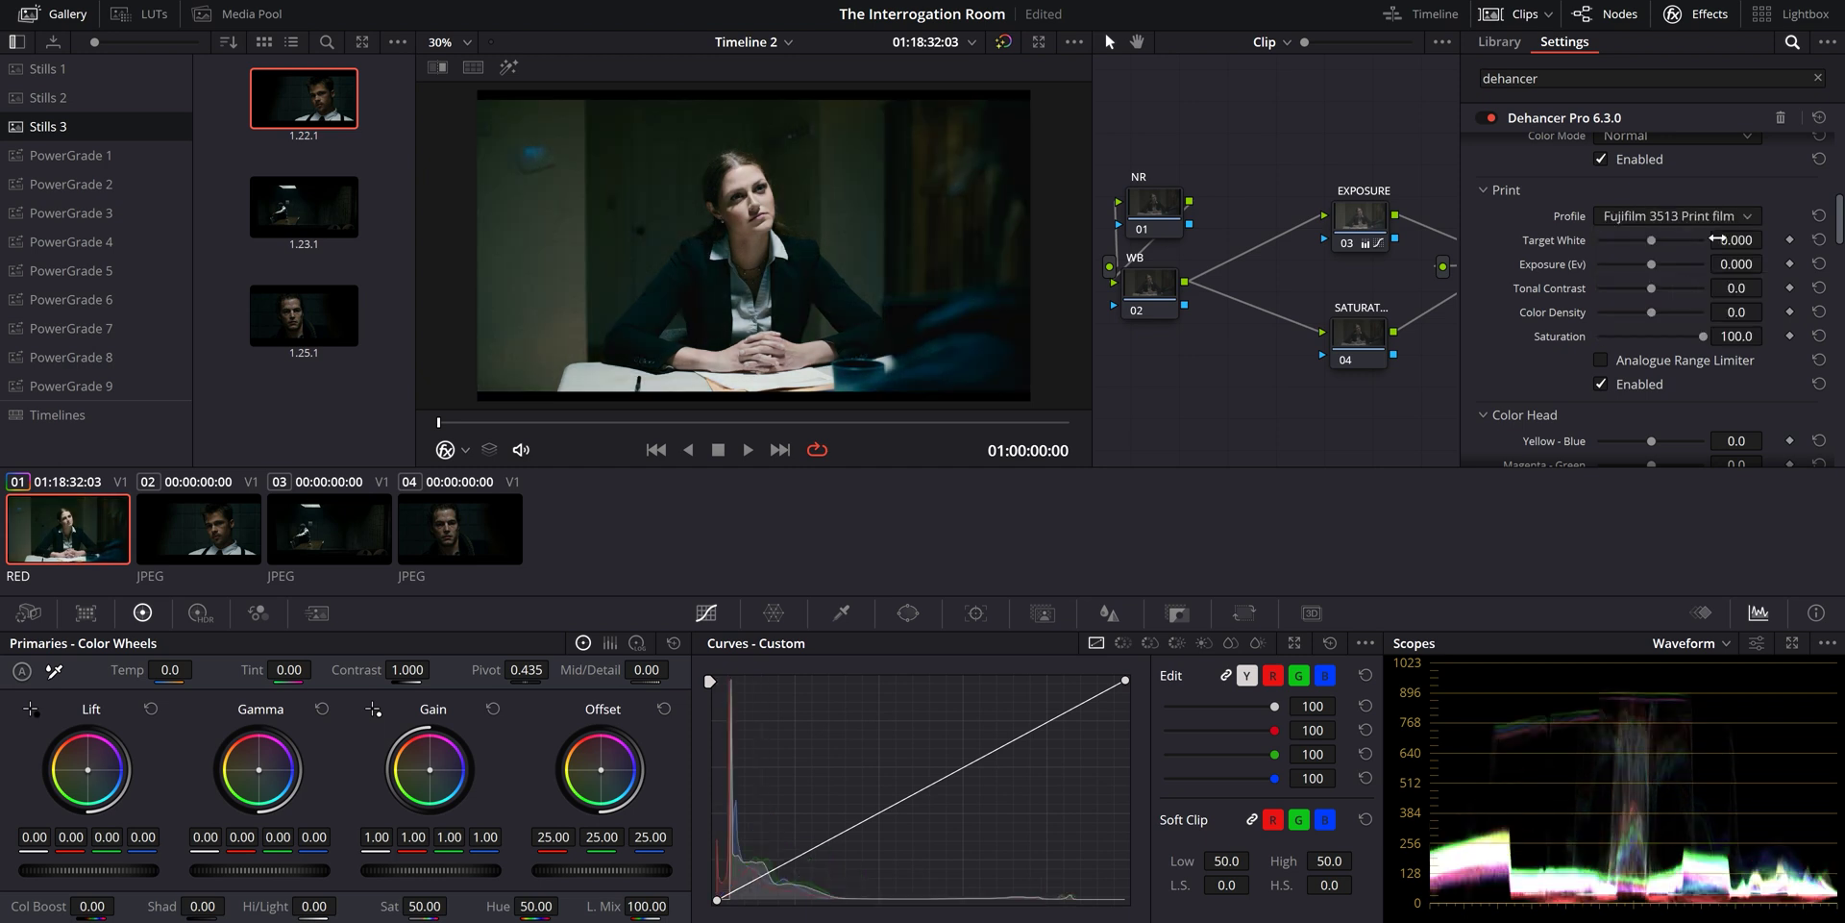
# Try the Kodak 2383 Print Film and Kodak Endura Glossy Paper print profiles in Dehancer Pro and compare the shot with the reference still
pyautogui.click(1655, 215)
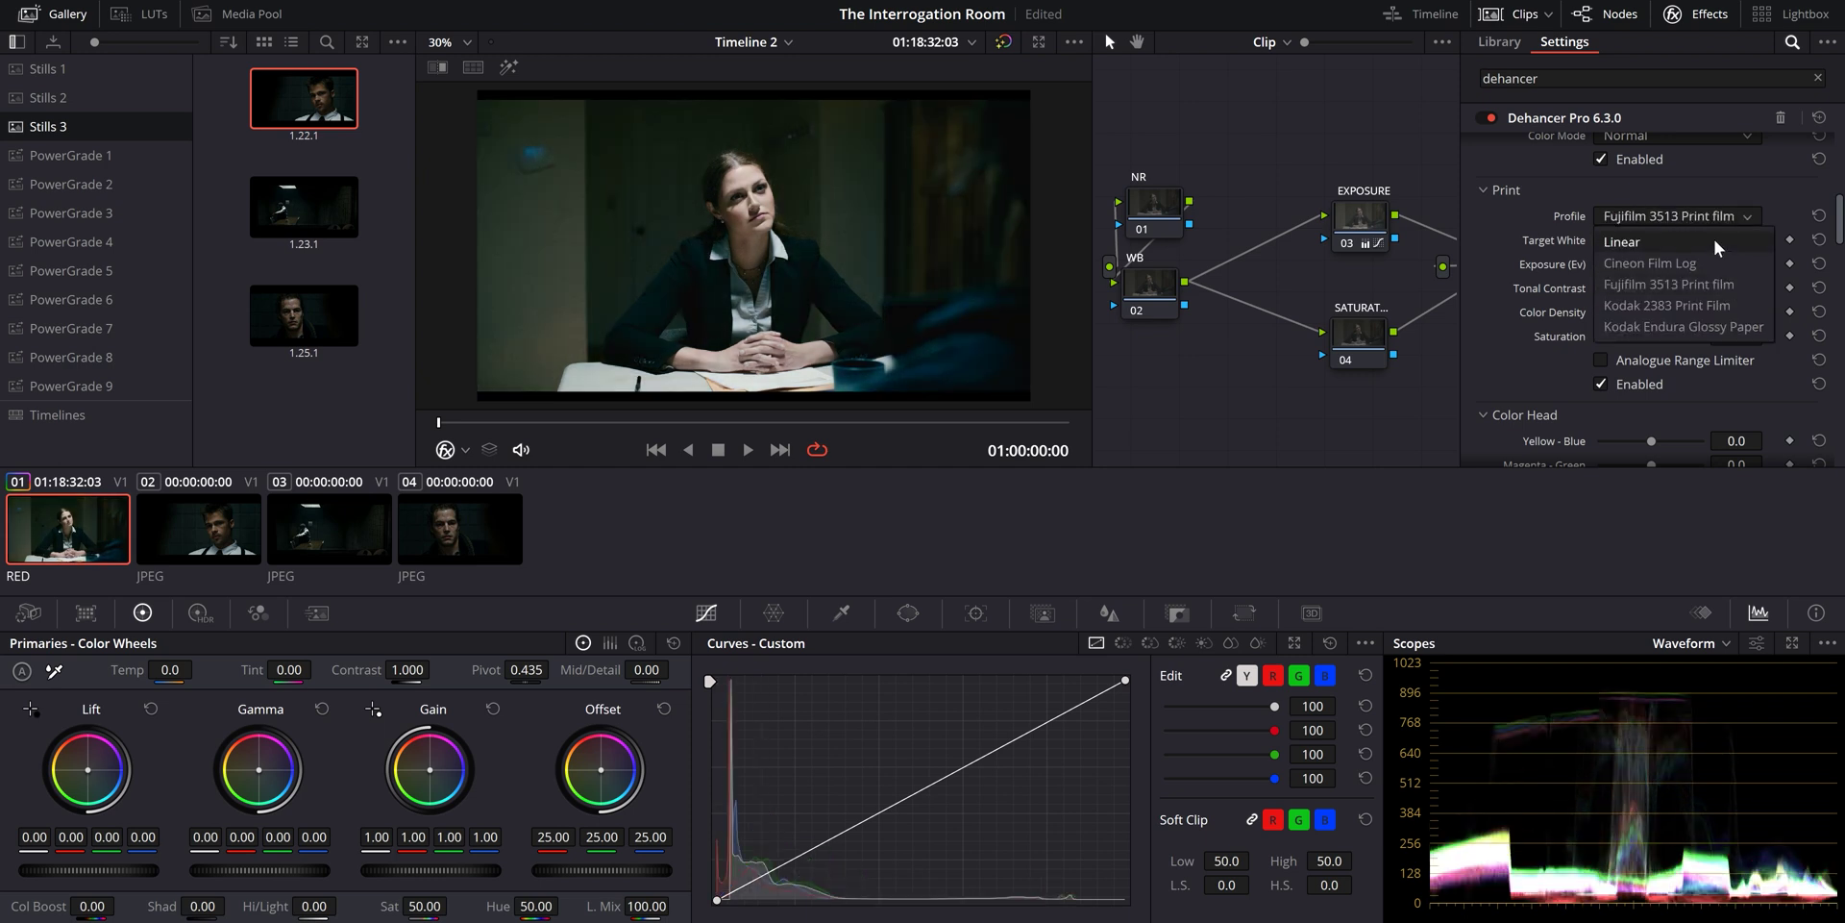
pyautogui.click(1721, 307)
pyautogui.click(1695, 217)
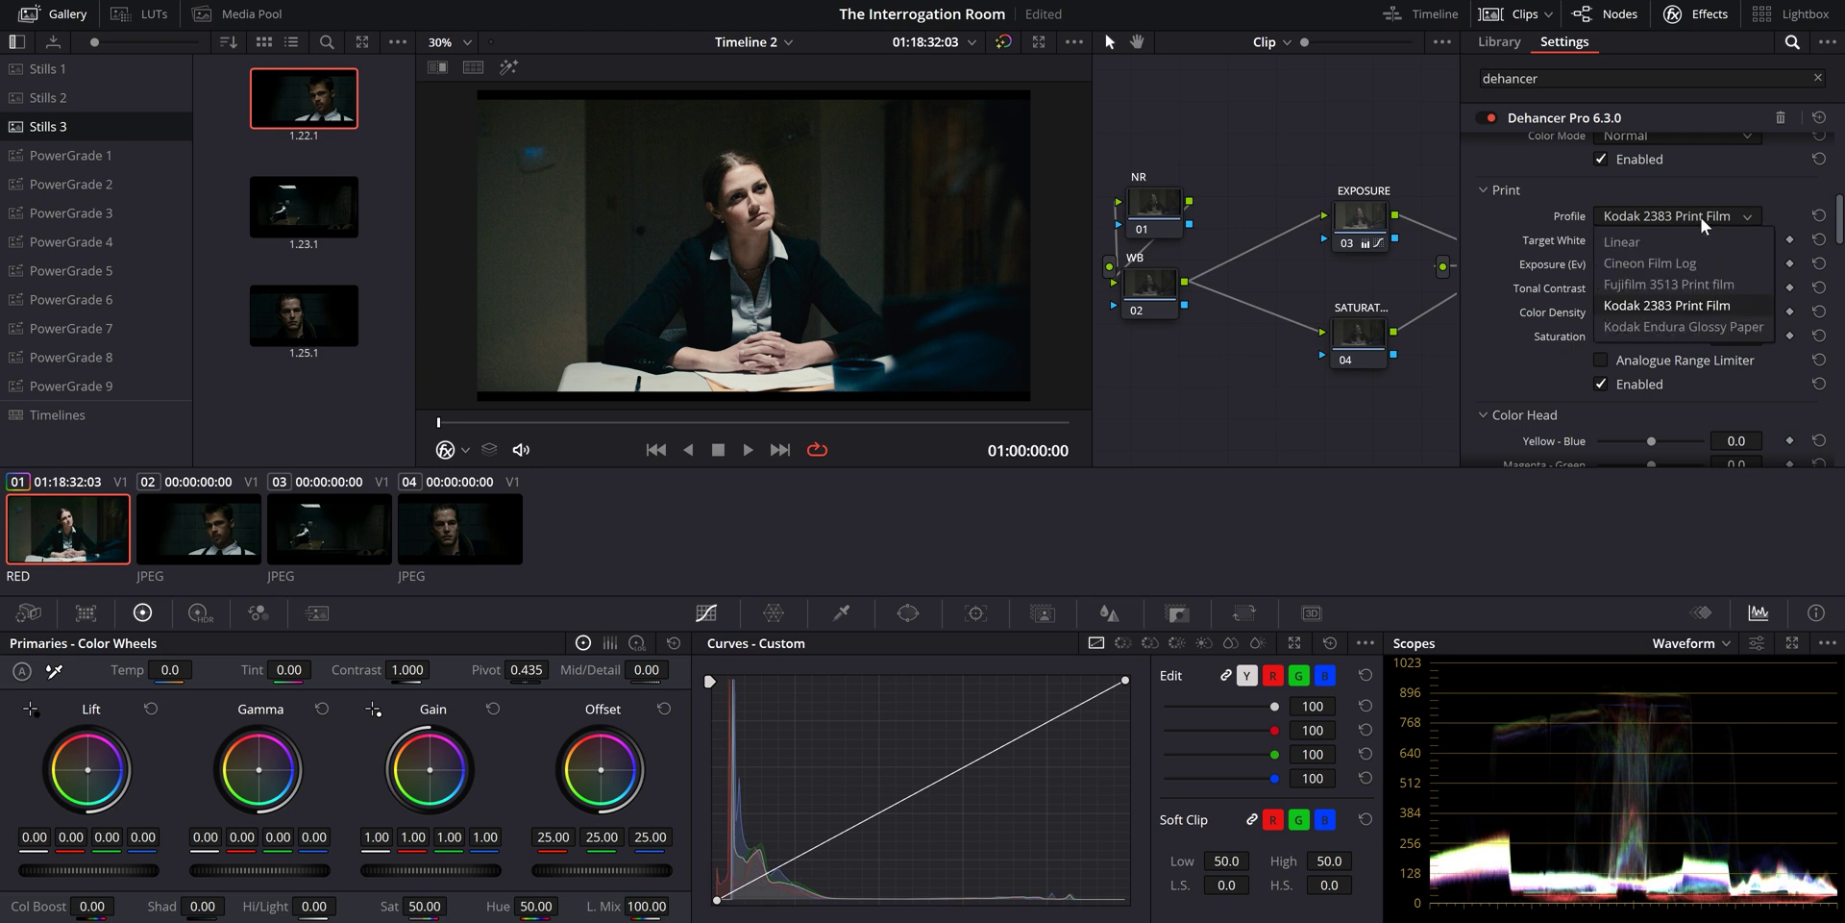
pyautogui.click(1684, 329)
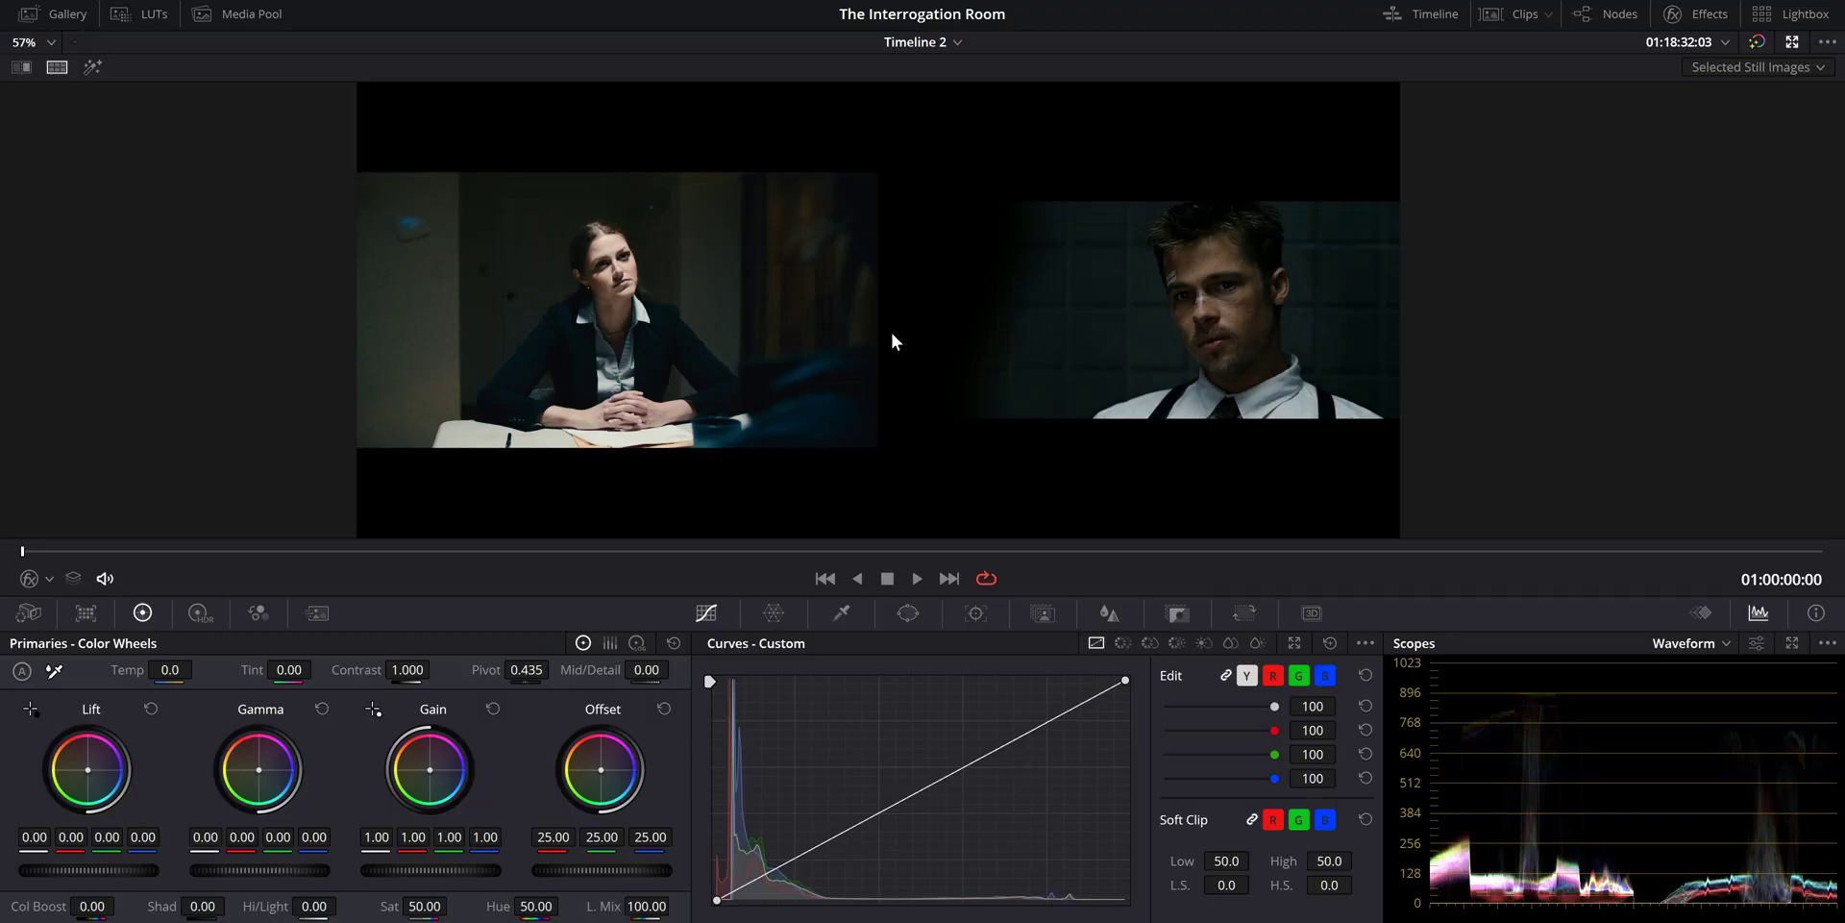
pyautogui.scroll(3, 885, 350)
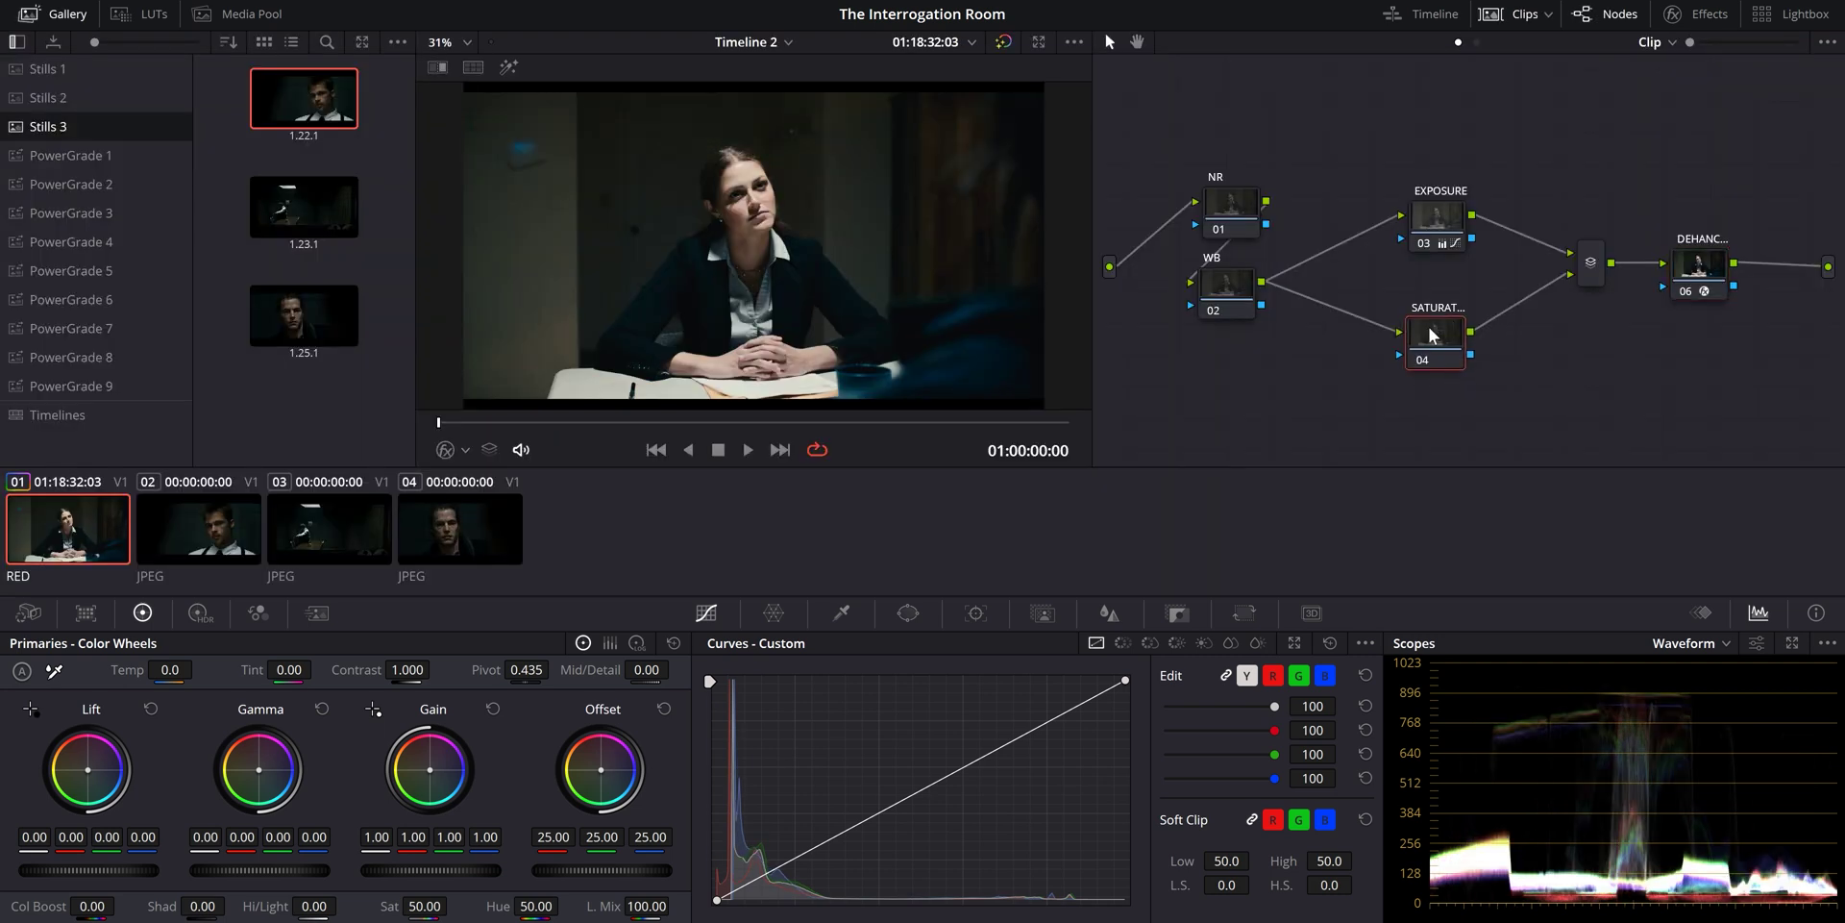
# Assign a different color space and gamma to the SATURATION node
pyautogui.click(1438, 342)
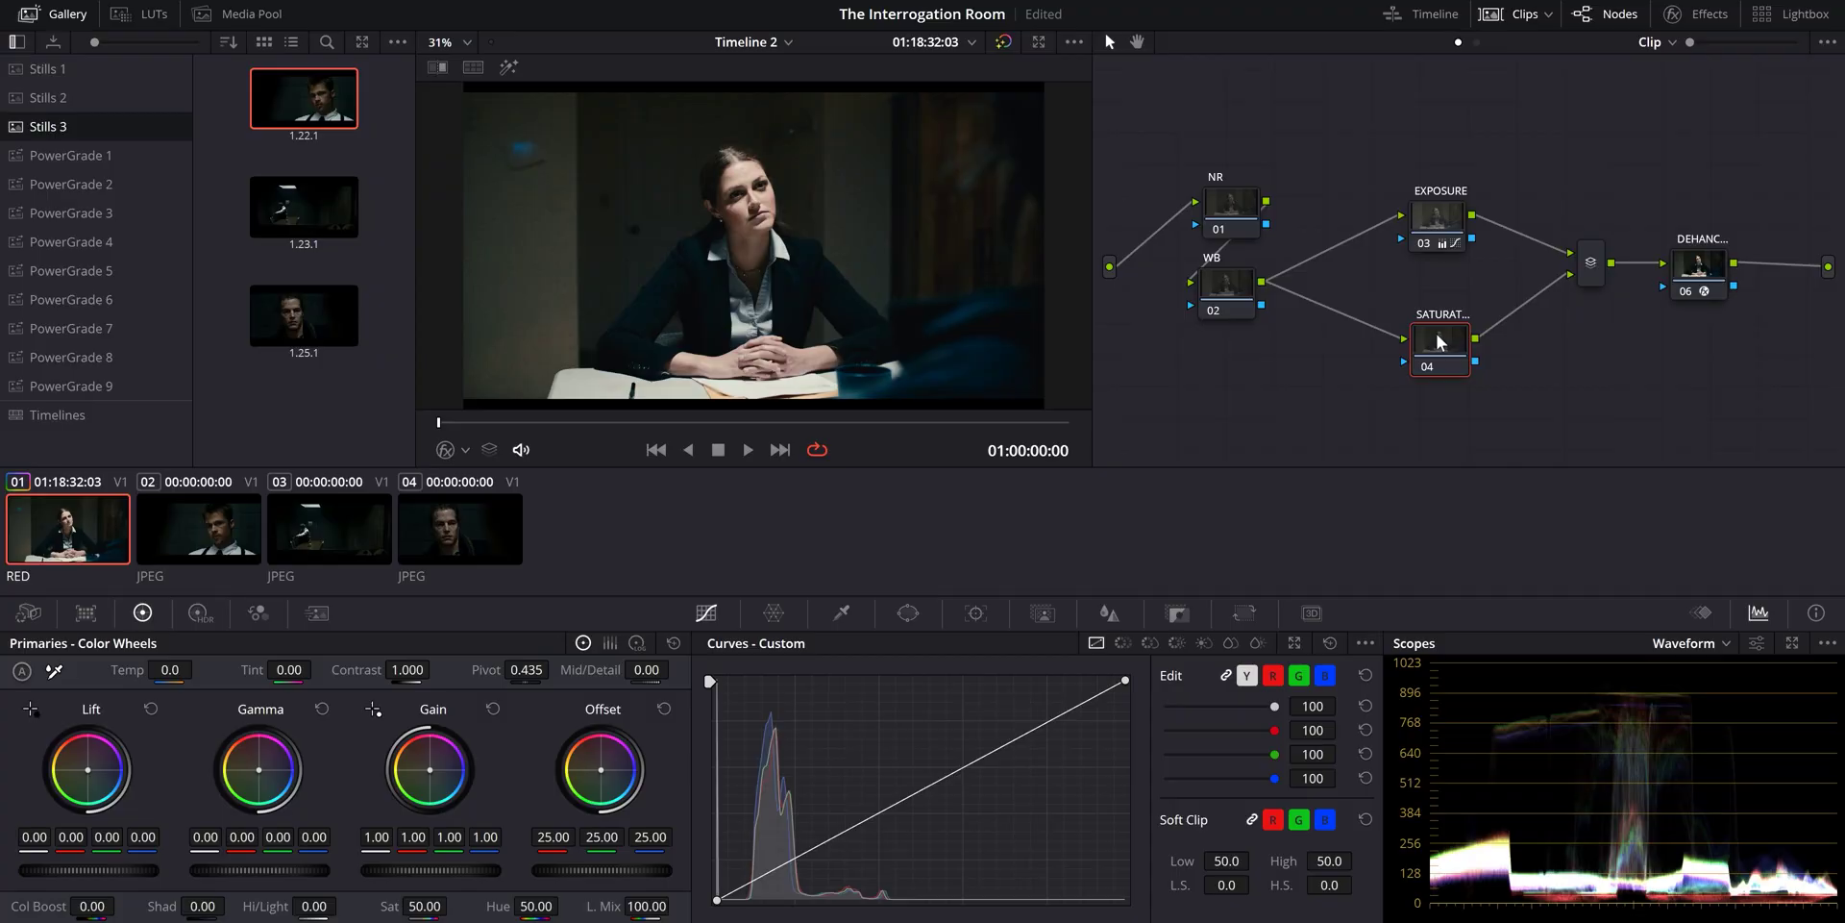
pyautogui.rightClick(1439, 342)
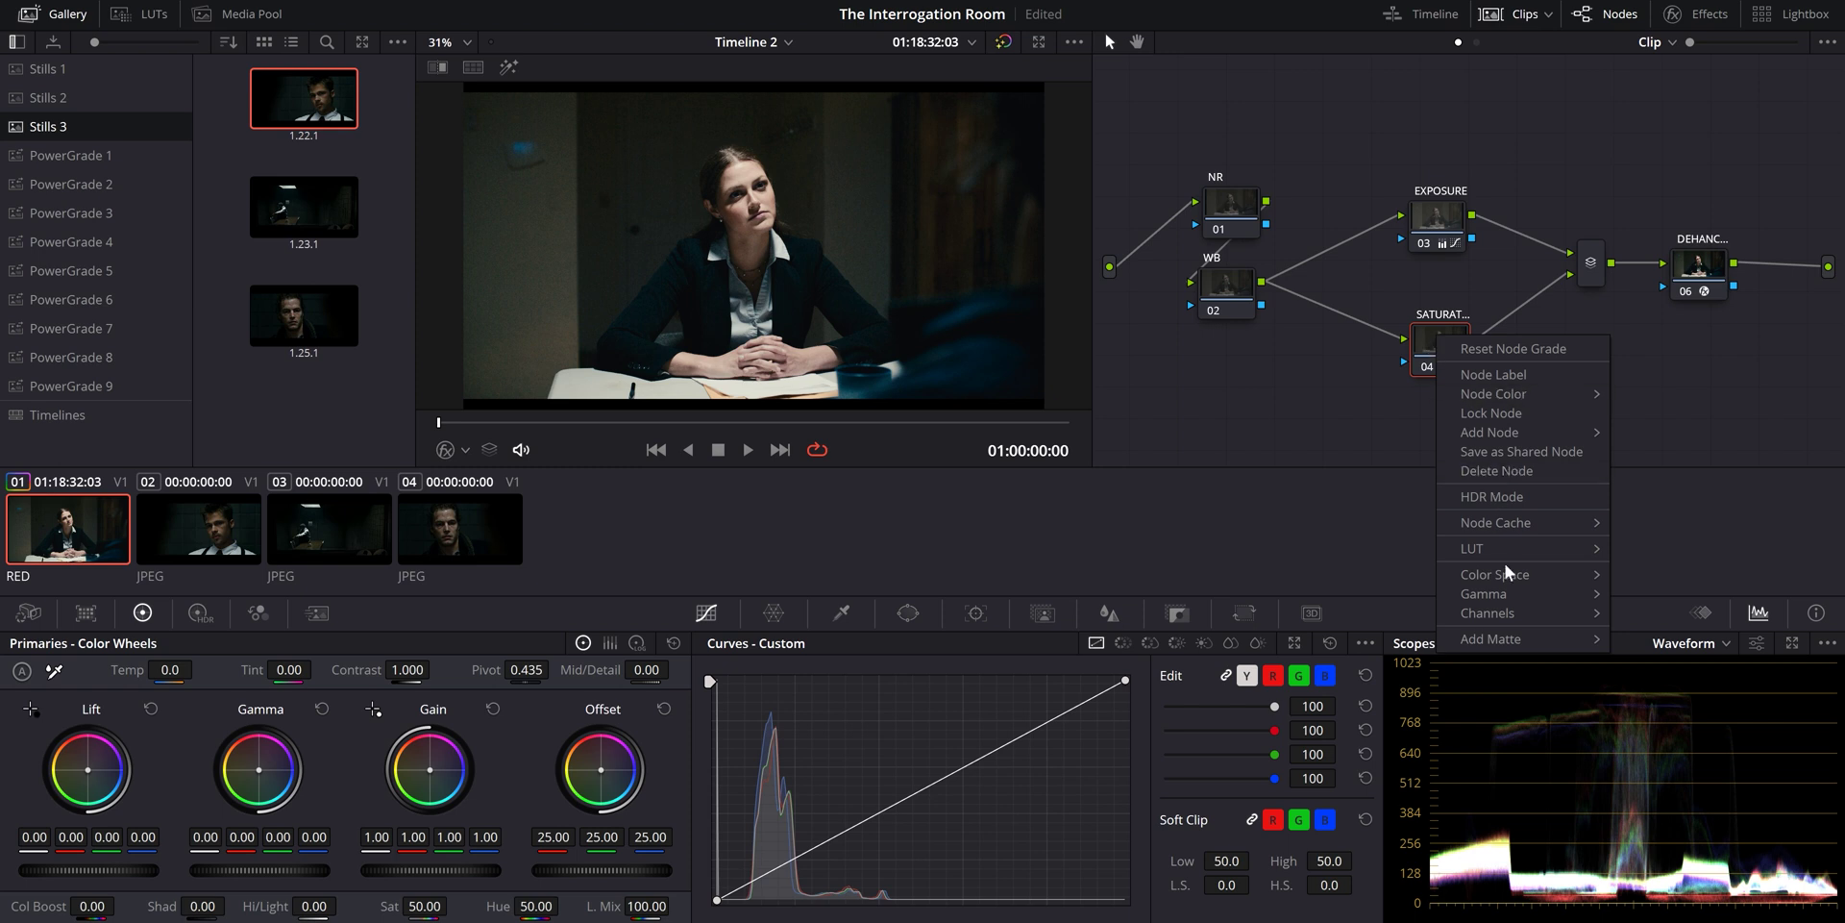
pyautogui.moveTo(1508, 576)
pyautogui.click(1235, 611)
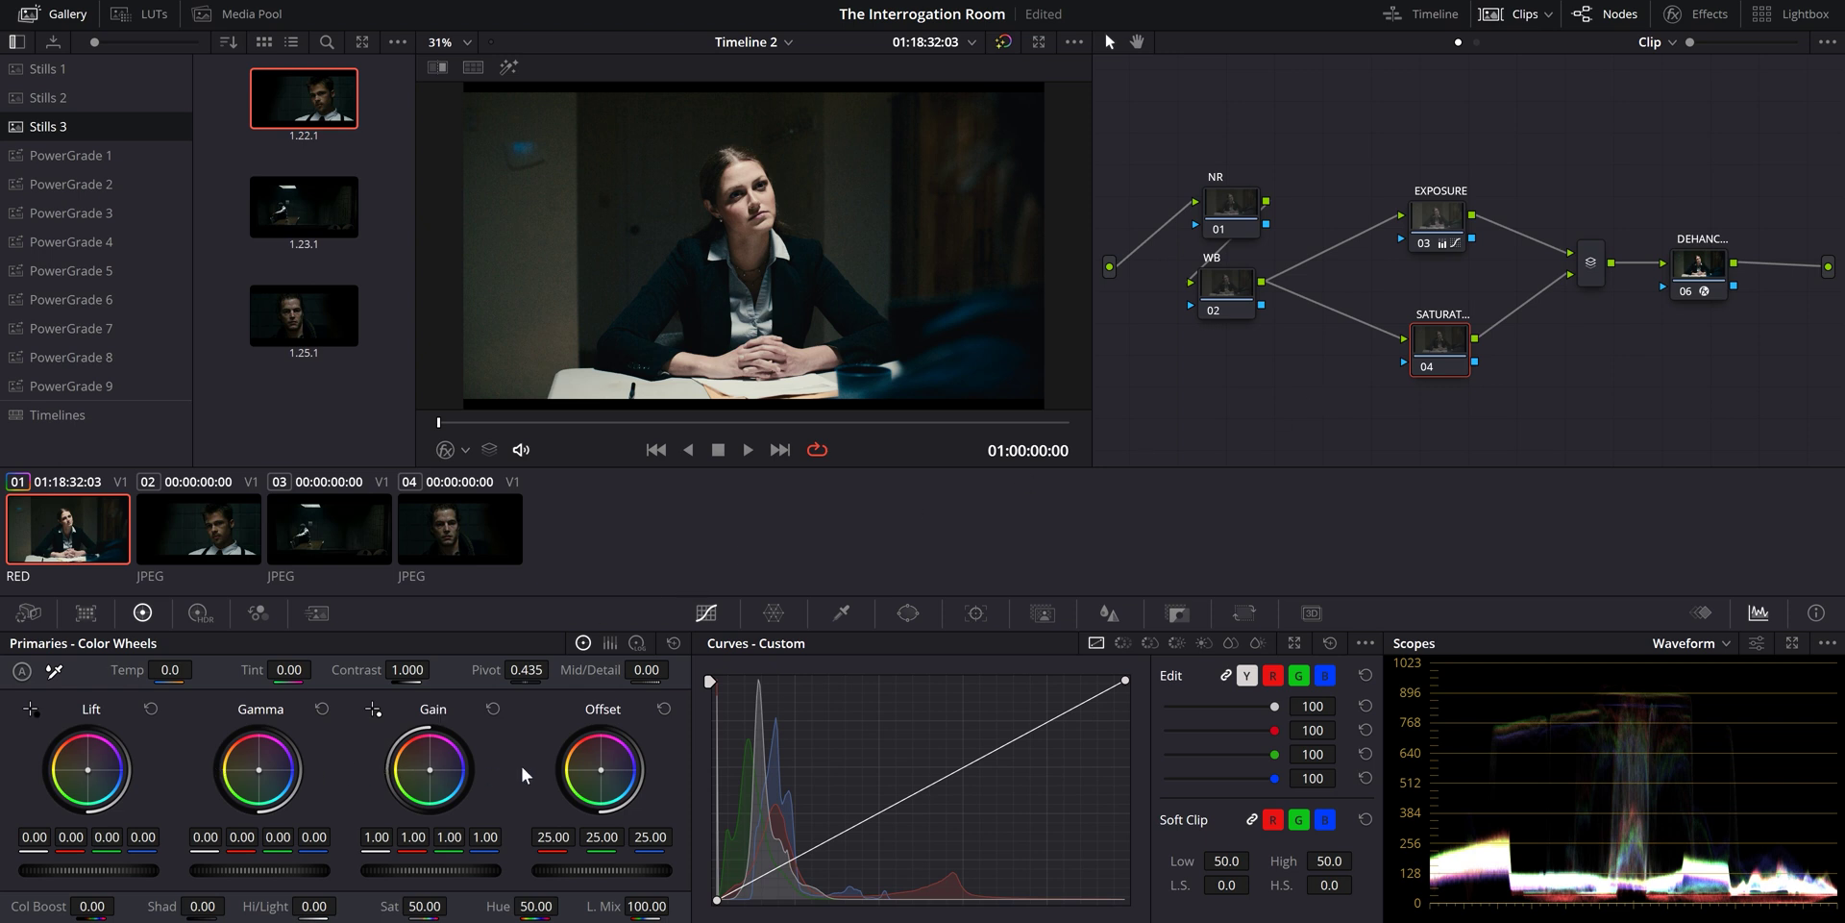
pyautogui.rightClick(1452, 348)
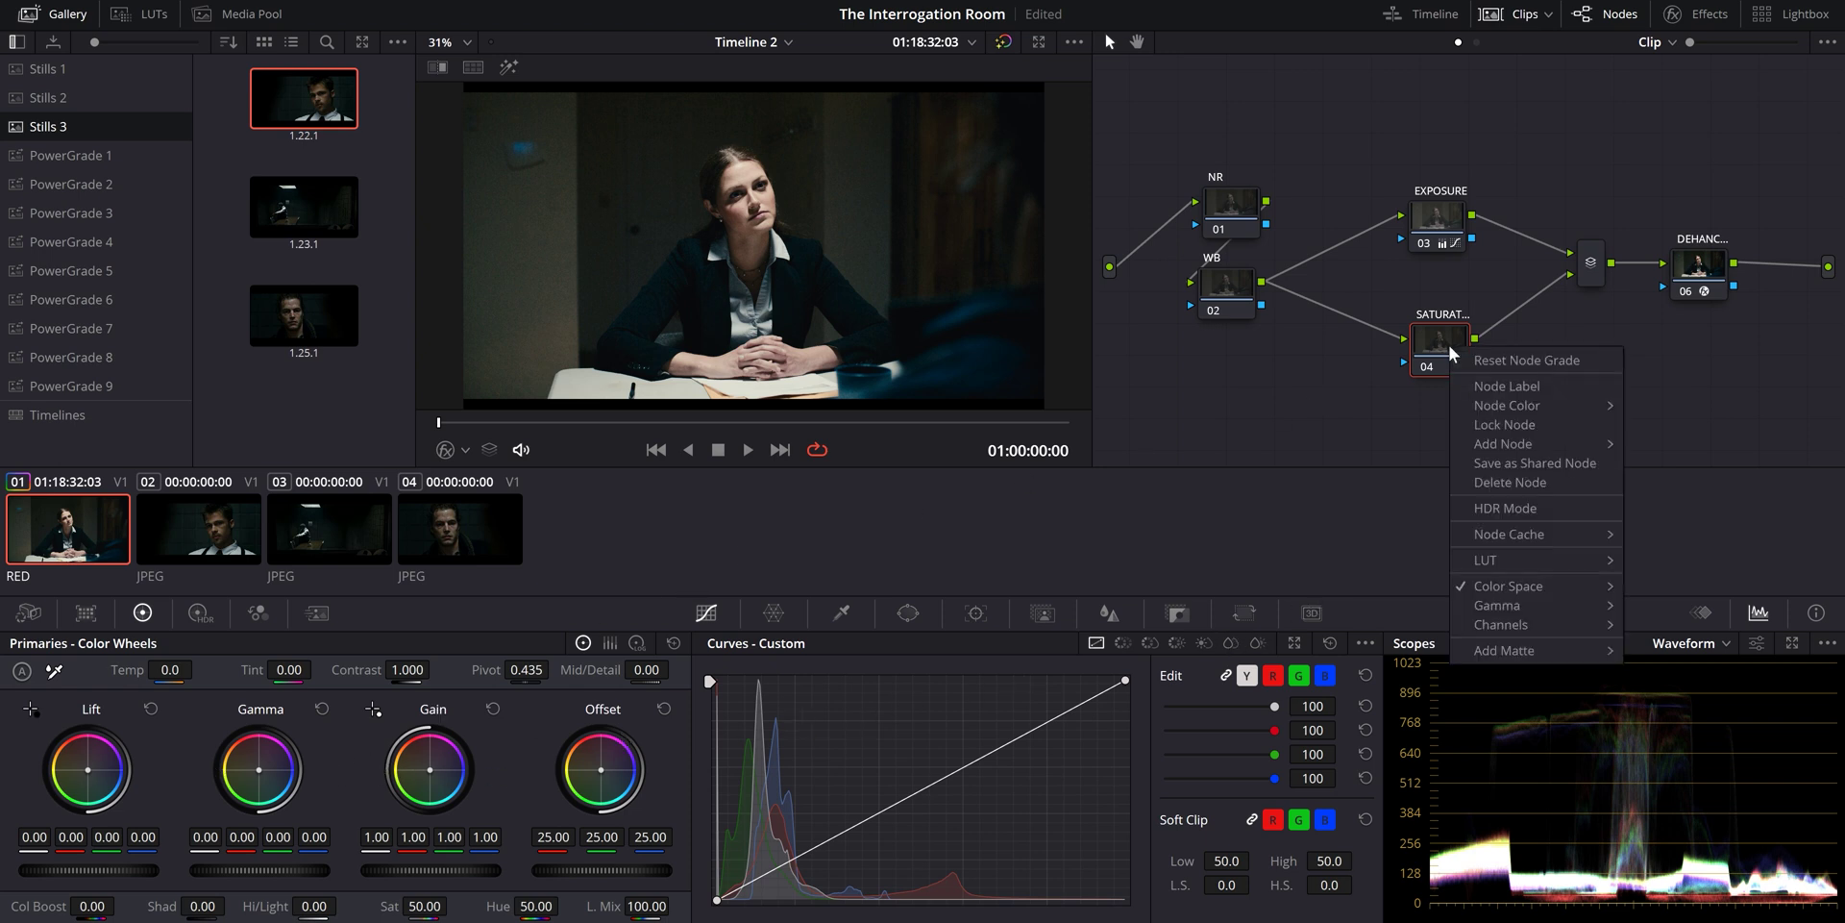
pyautogui.moveTo(1536, 601)
pyautogui.click(1249, 547)
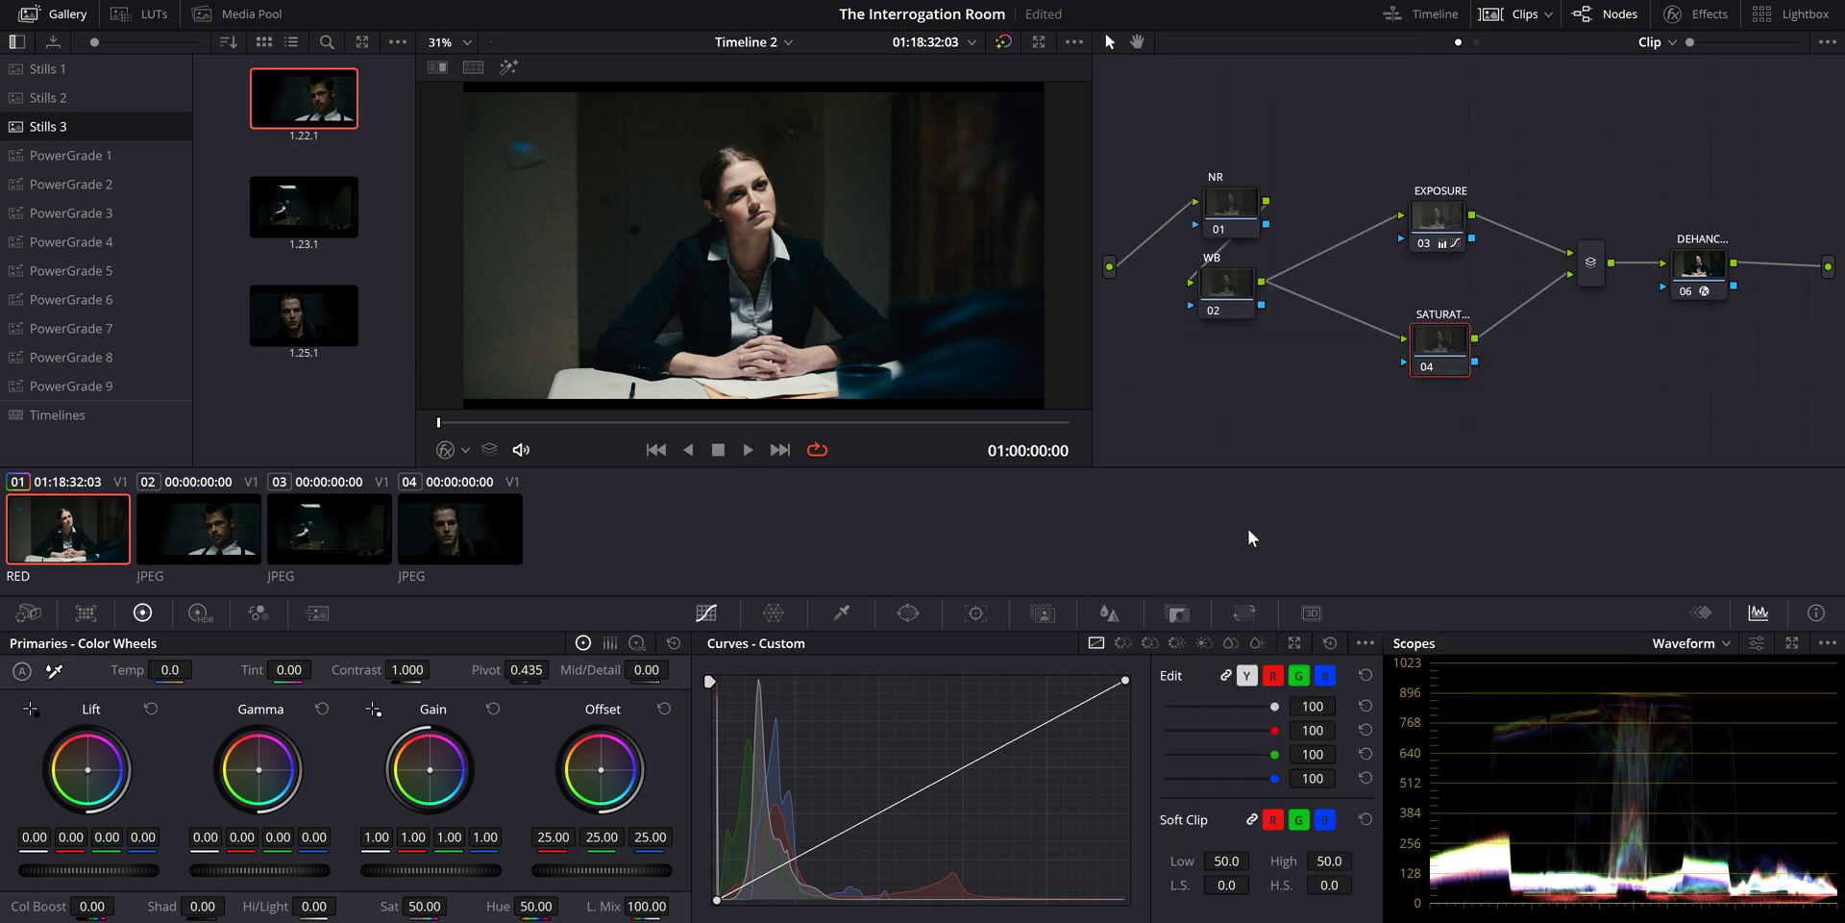
# Disable Channel 1 and Channel 3 on the SATURATION node and nudge the node slightly upward
pyautogui.rightClick(1436, 350)
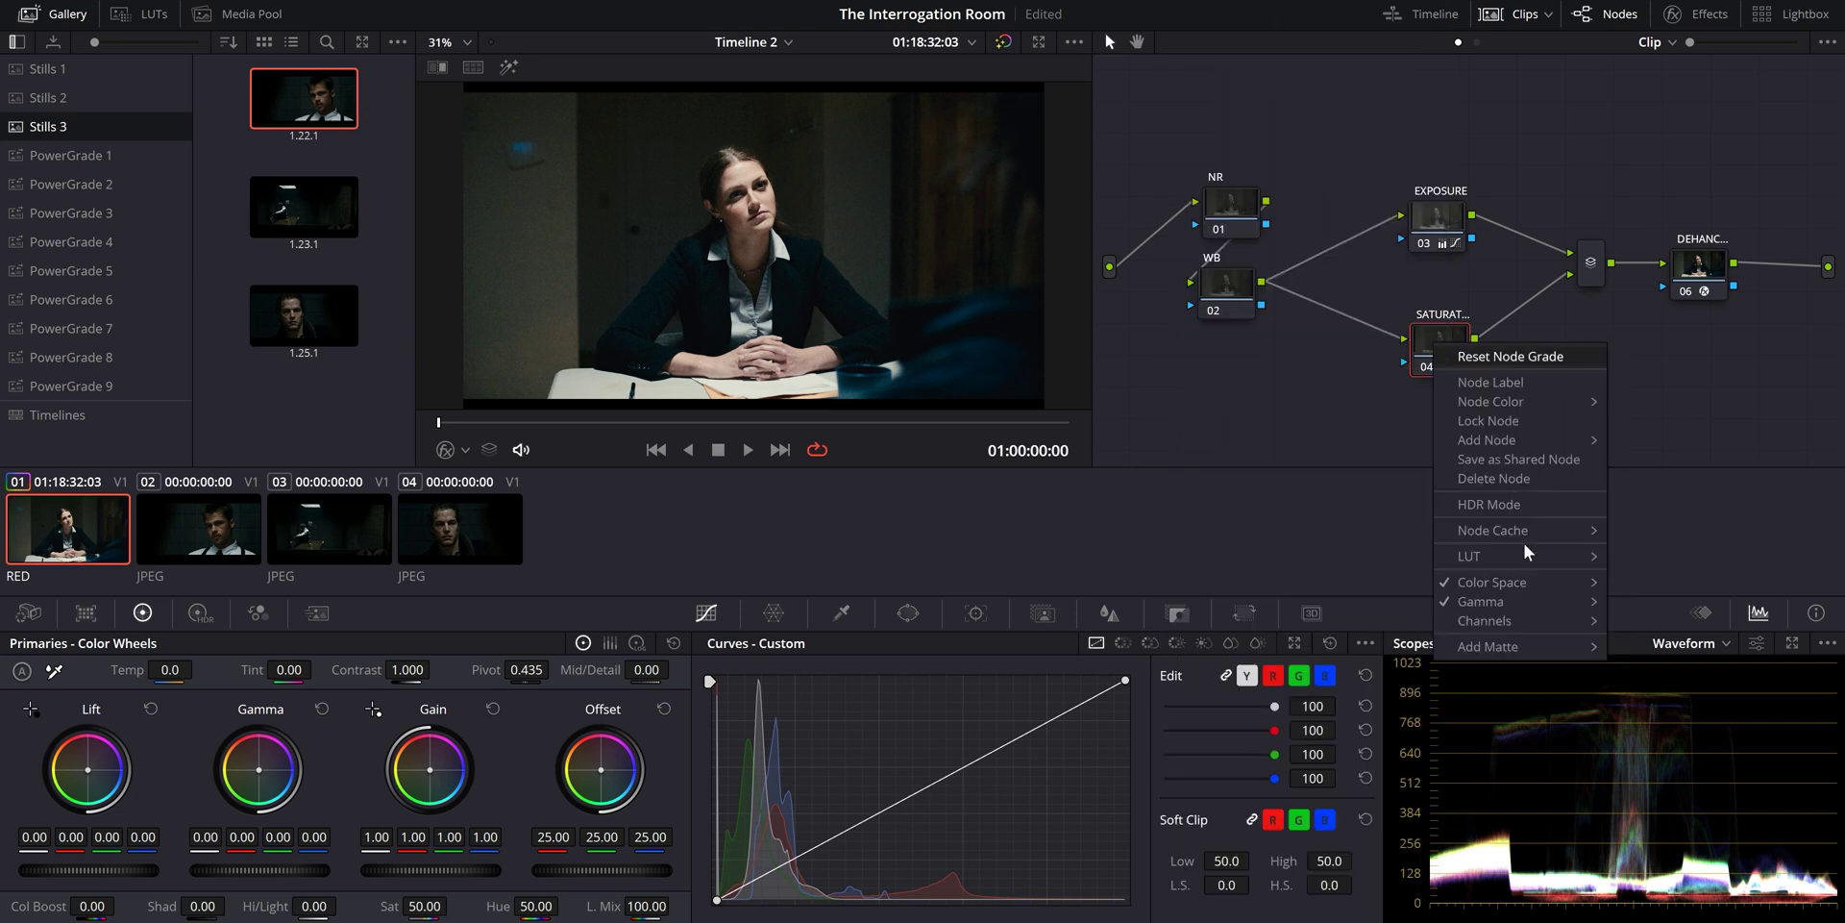
pyautogui.moveTo(1515, 615)
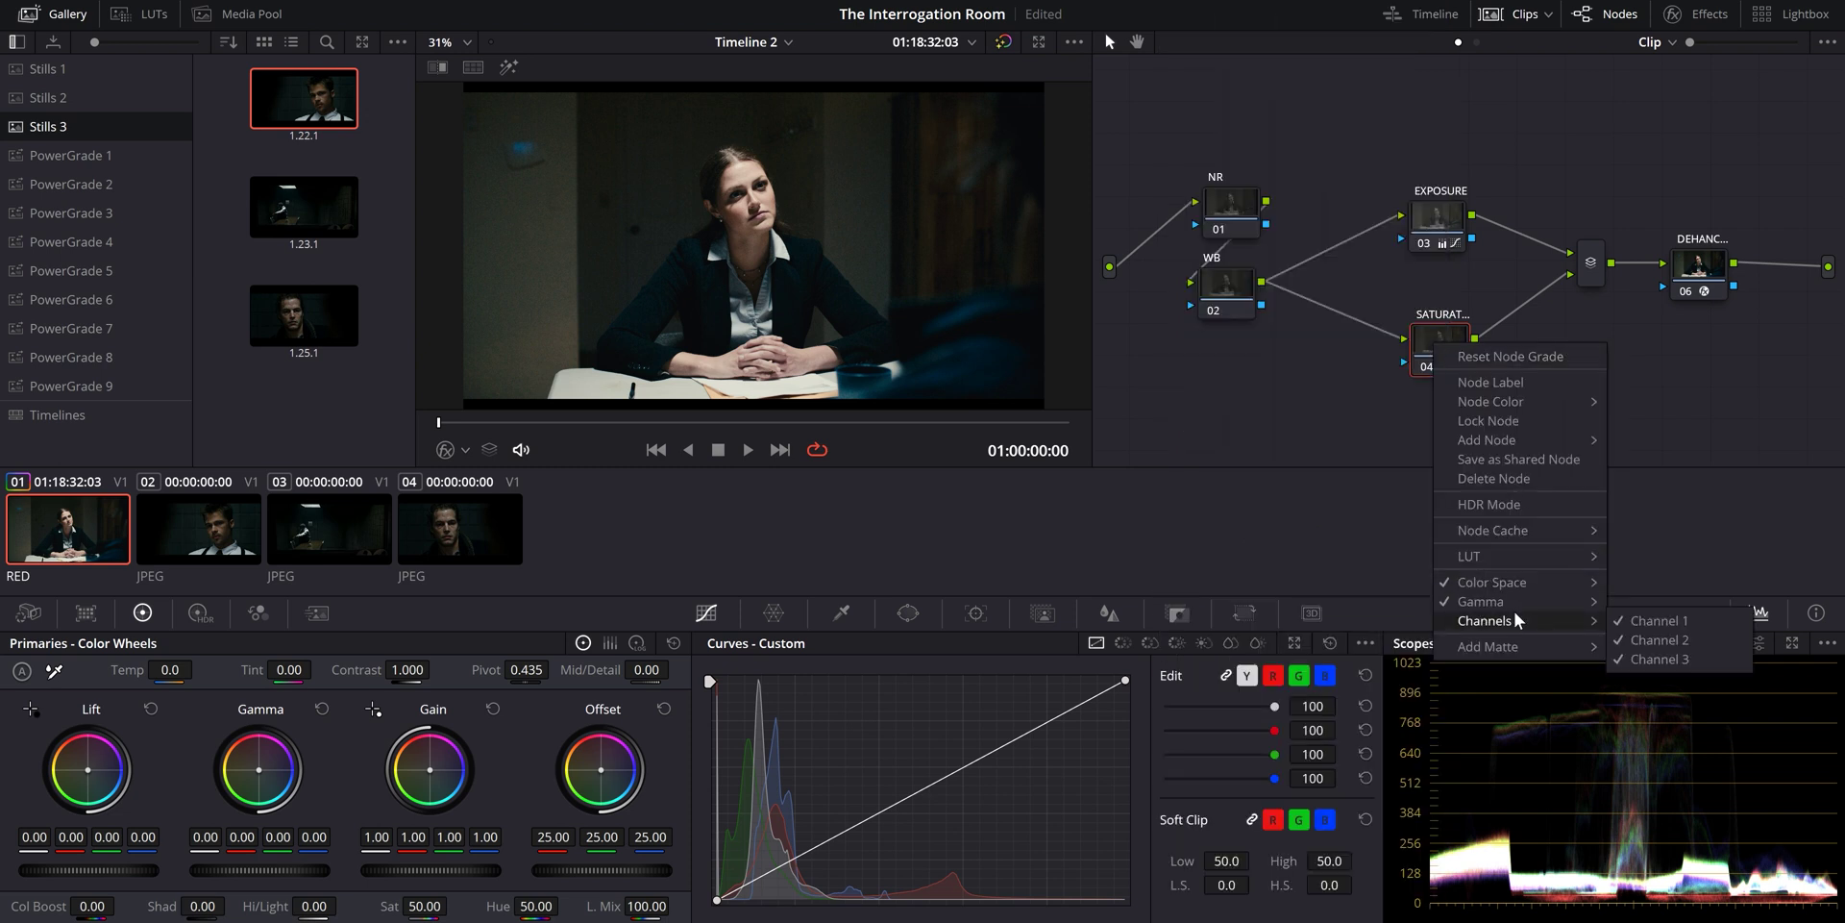
pyautogui.click(1641, 620)
pyautogui.rightClick(1446, 342)
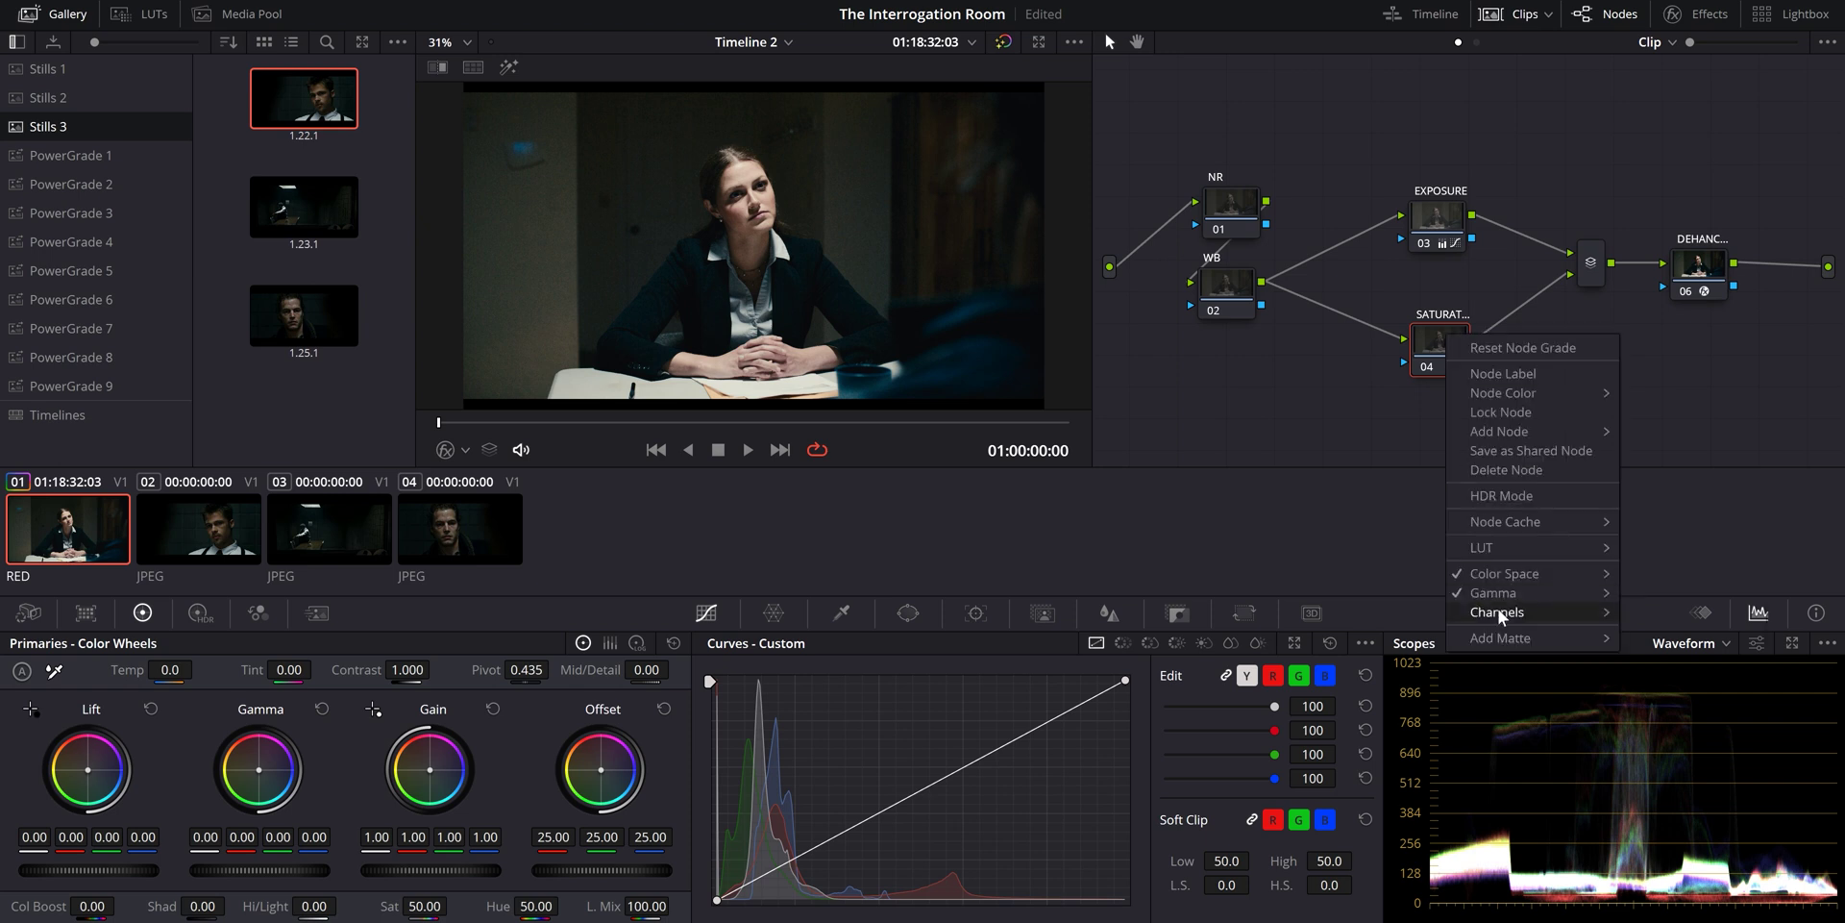
pyautogui.moveTo(1497, 608)
pyautogui.click(1701, 650)
pyautogui.moveTo(1434, 352); pyautogui.dragTo(1433, 344)
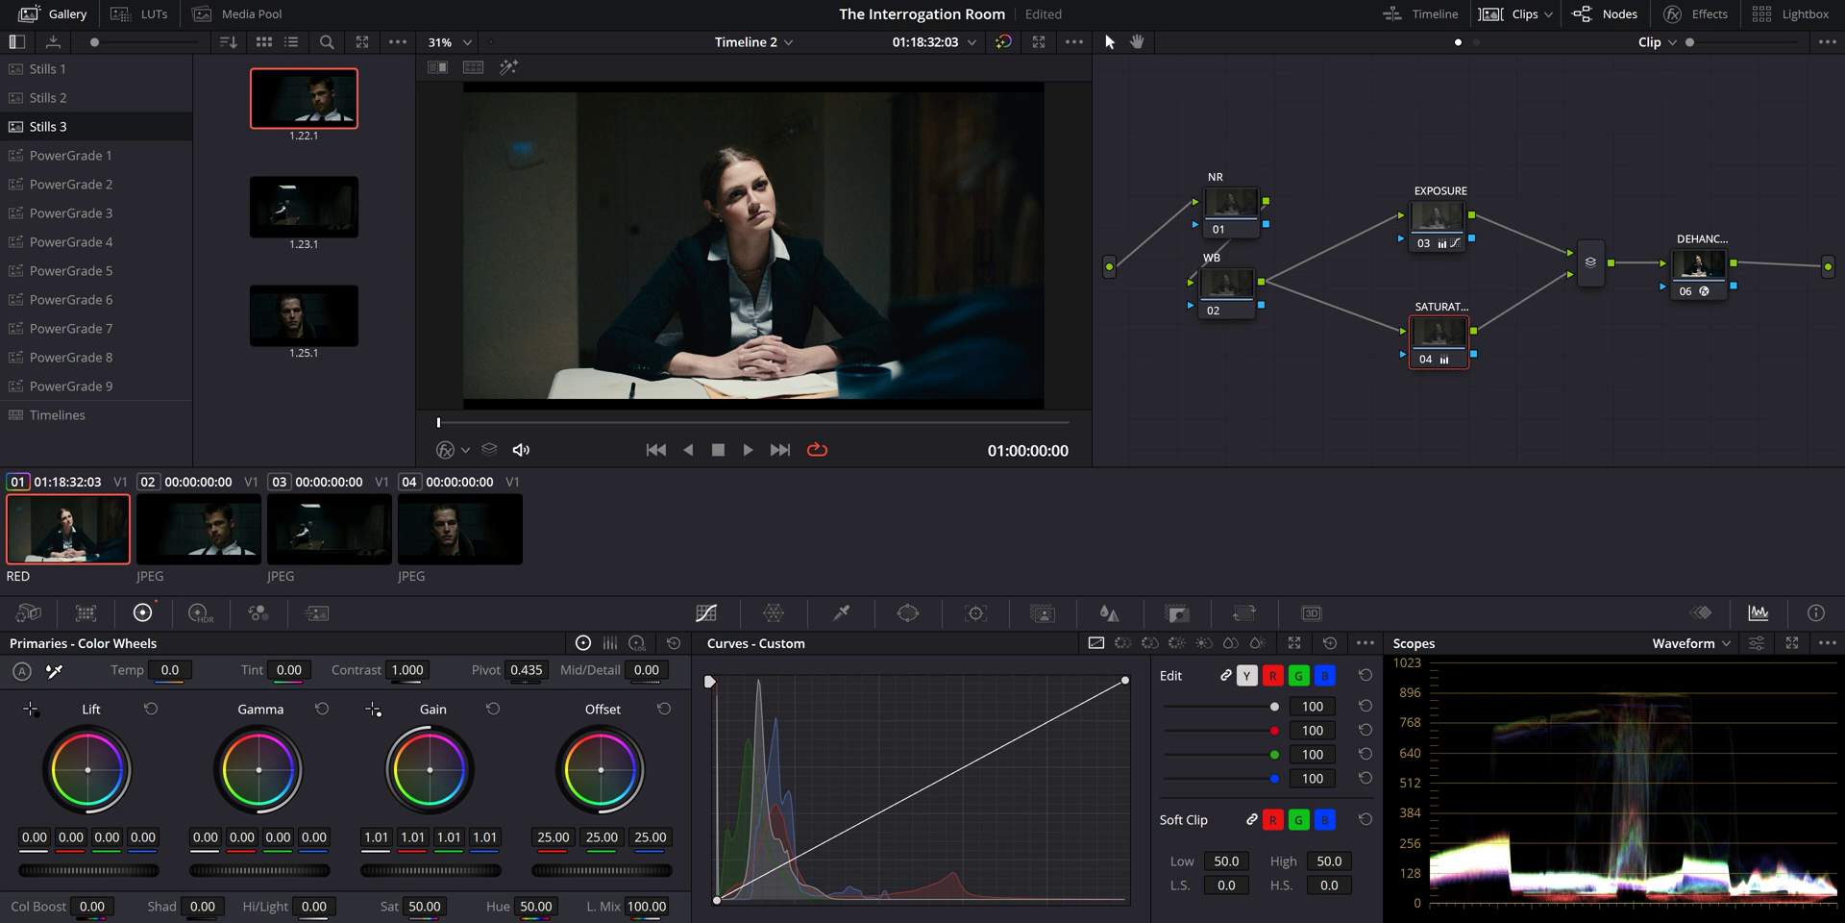
# Raise the SATURATION node's Gain to 1.30 and examine the woman's face up close
pyautogui.moveTo(430, 870); pyautogui.dragTo(491, 869)
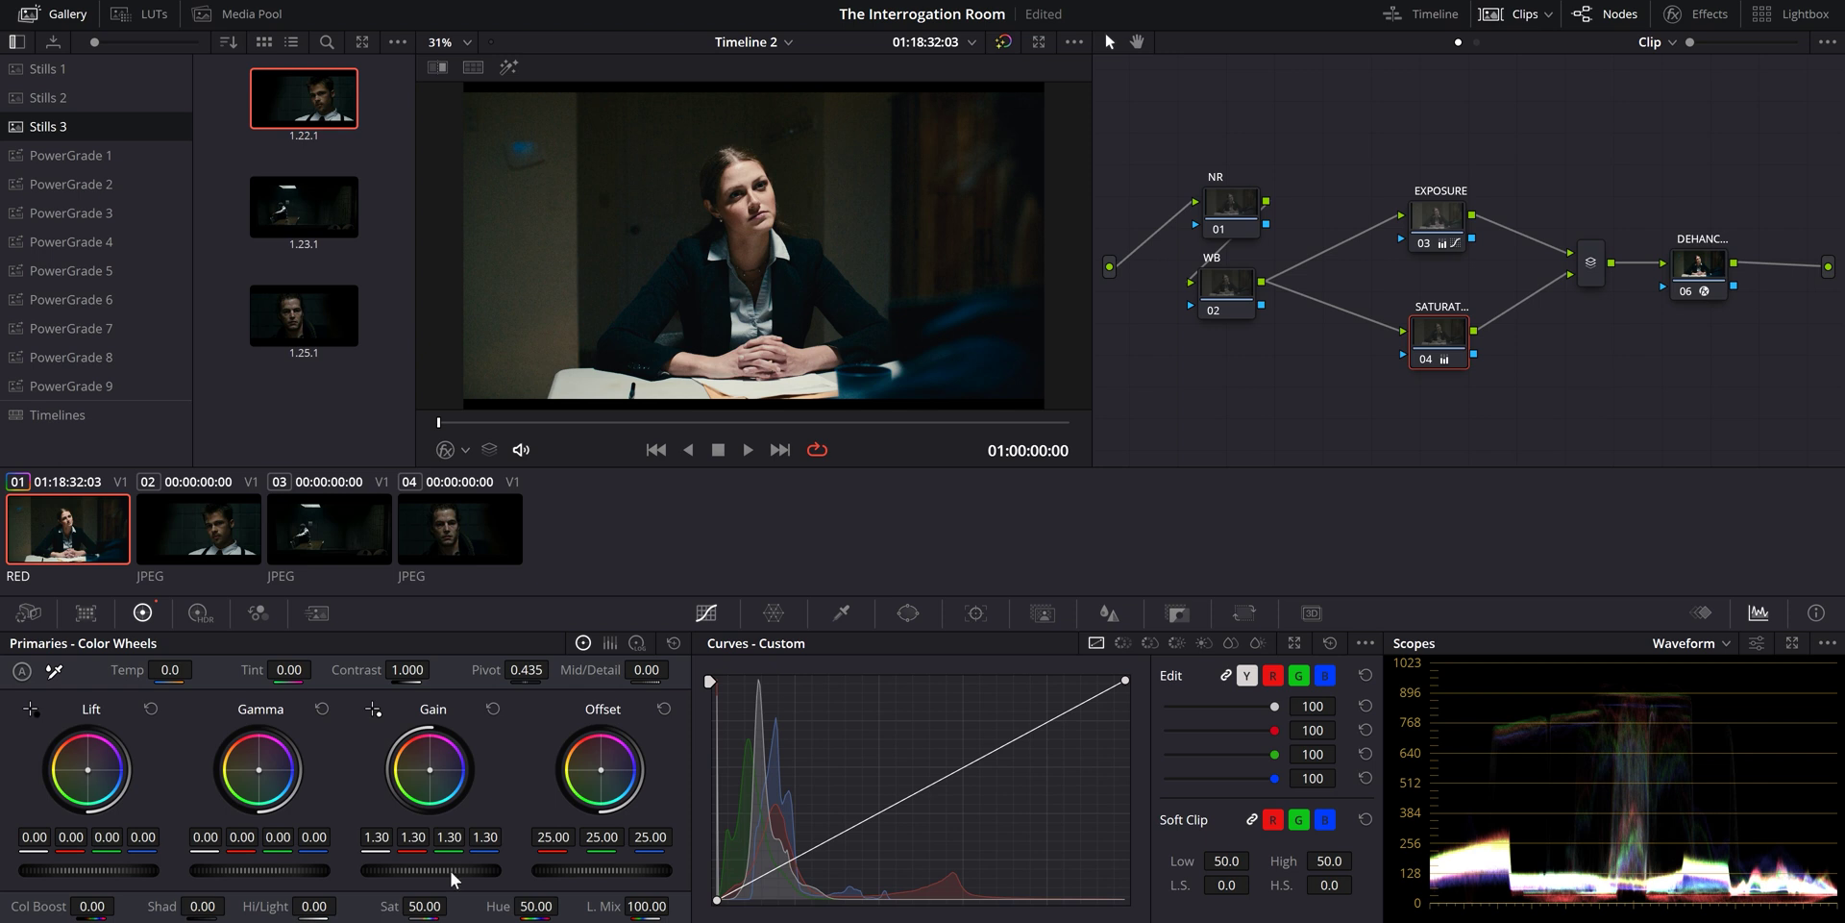
pyautogui.scroll(3, 748, 250)
pyautogui.scroll(-3, 747, 250)
pyautogui.scroll(5, 692, 226)
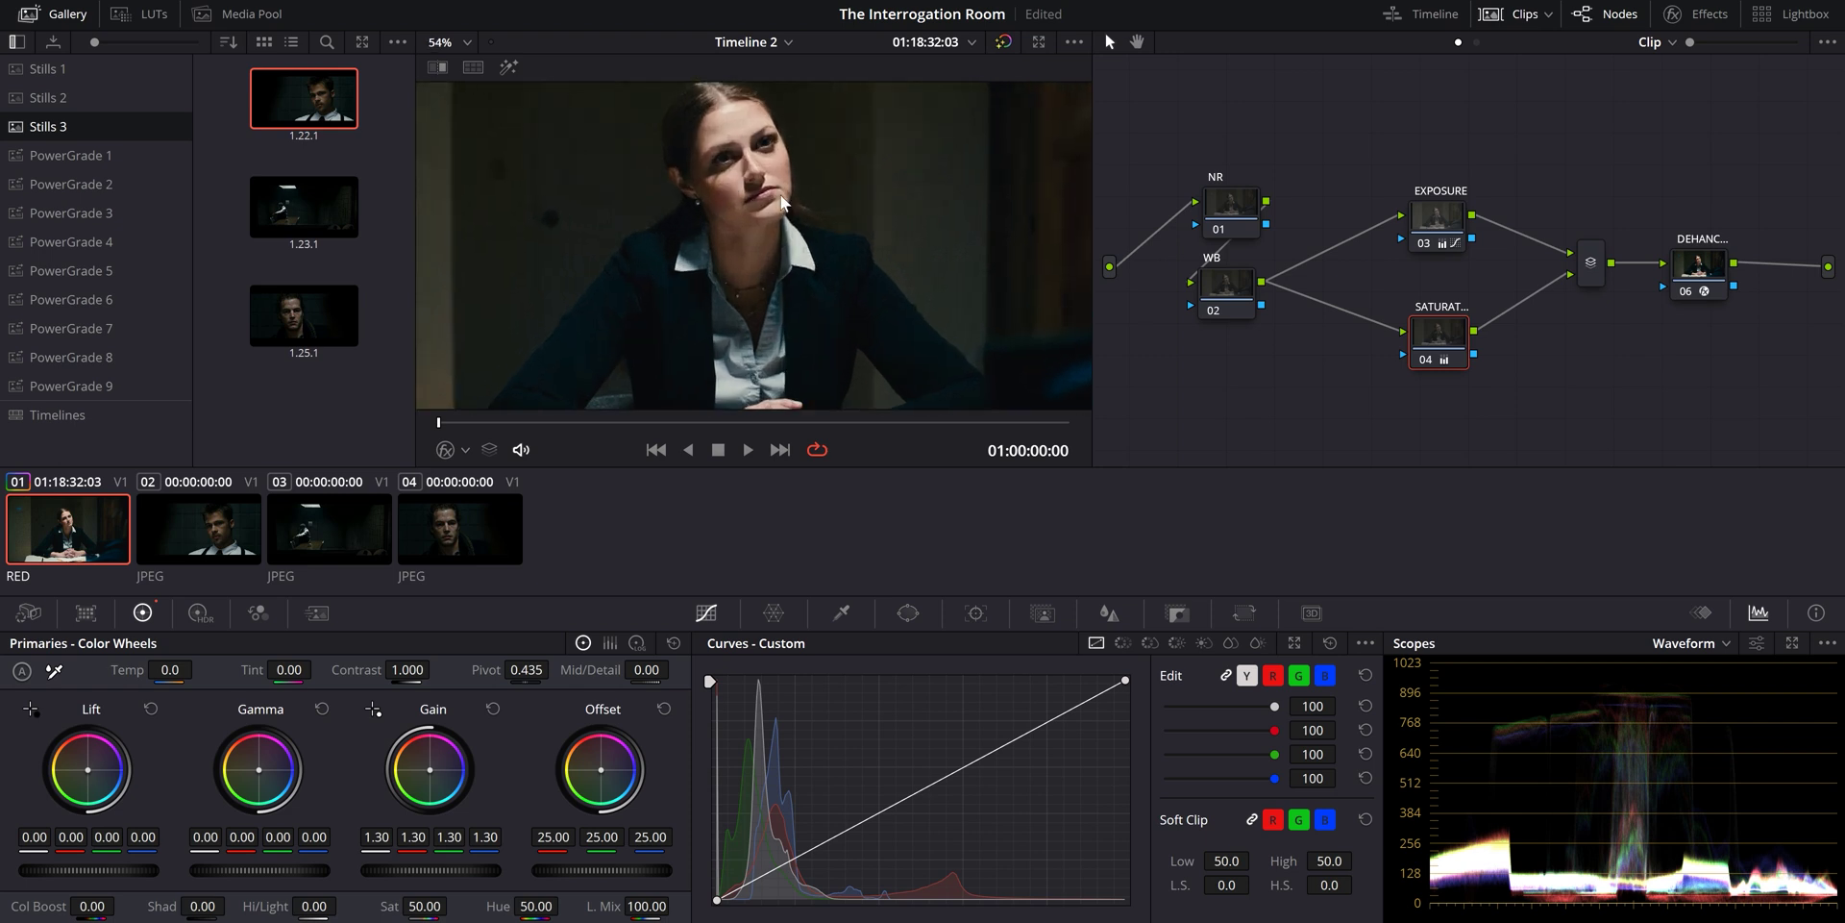
# Compare the shot with and without all grades by repeatedly bypassing and restoring them
pyautogui.click(1002, 43)
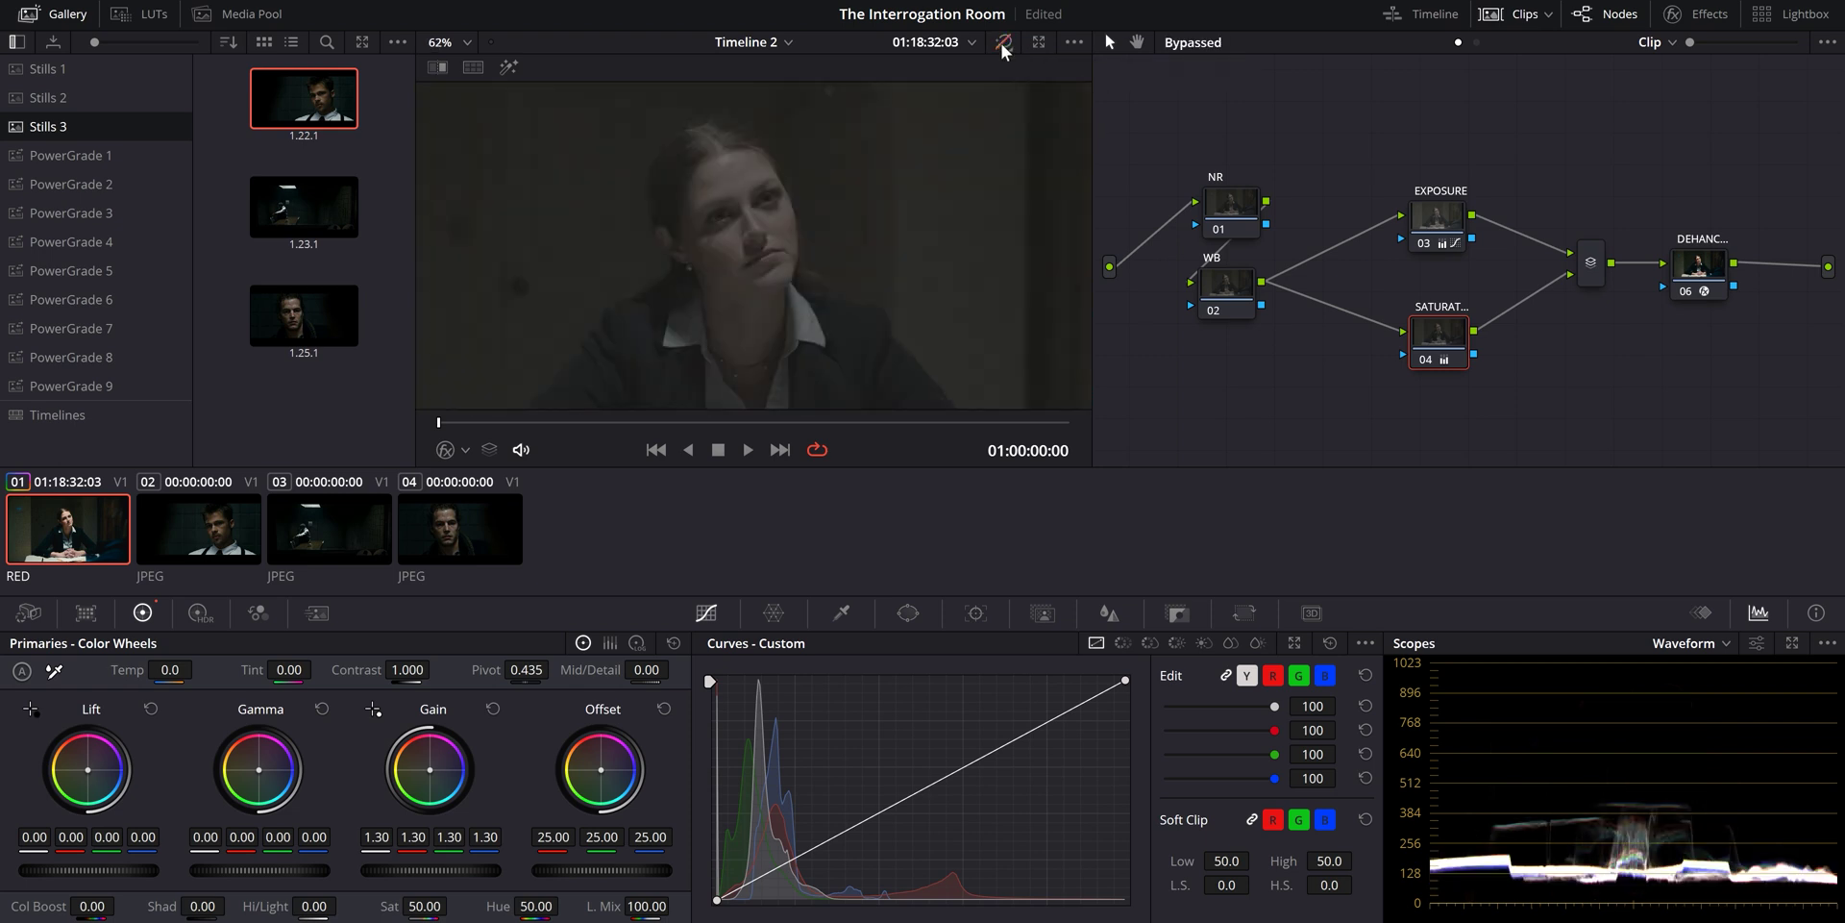
pyautogui.click(1002, 43)
pyautogui.click(1001, 43)
pyautogui.click(1002, 44)
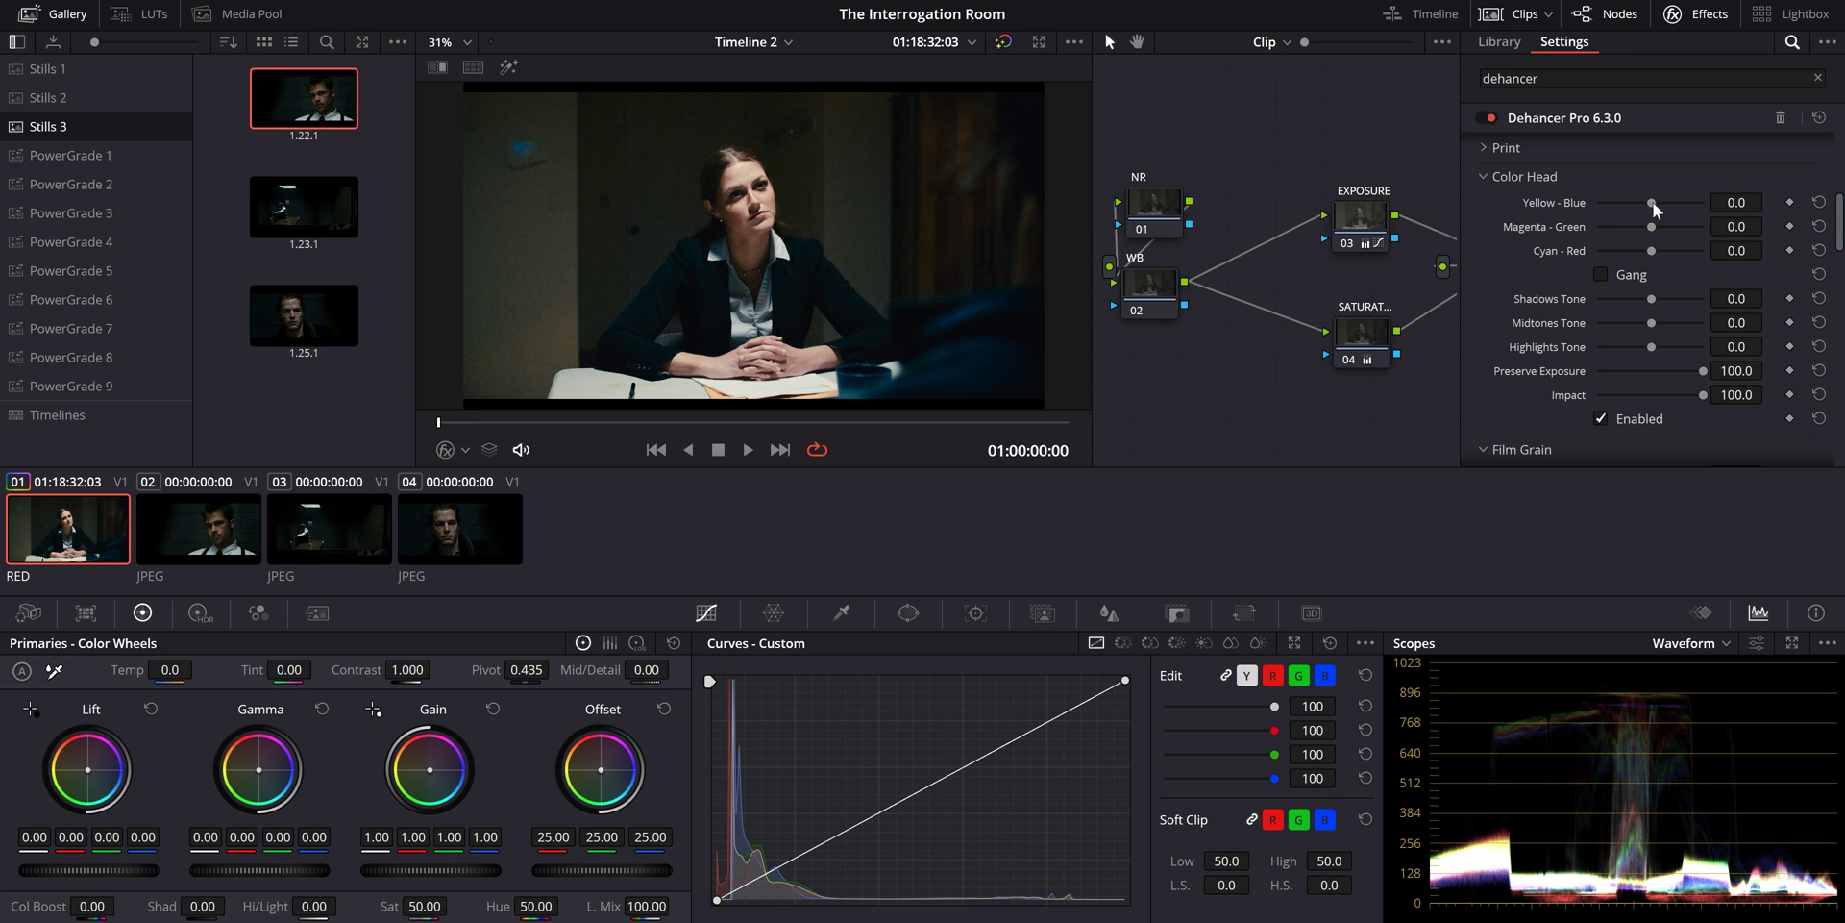
# Try extreme Color Head values in Dehancer Pro, such as Yellow - Blue -50.0, Magenta - Green -39.0 and Cyan - Red 50.0
pyautogui.moveTo(1654, 202); pyautogui.dragTo(1581, 199)
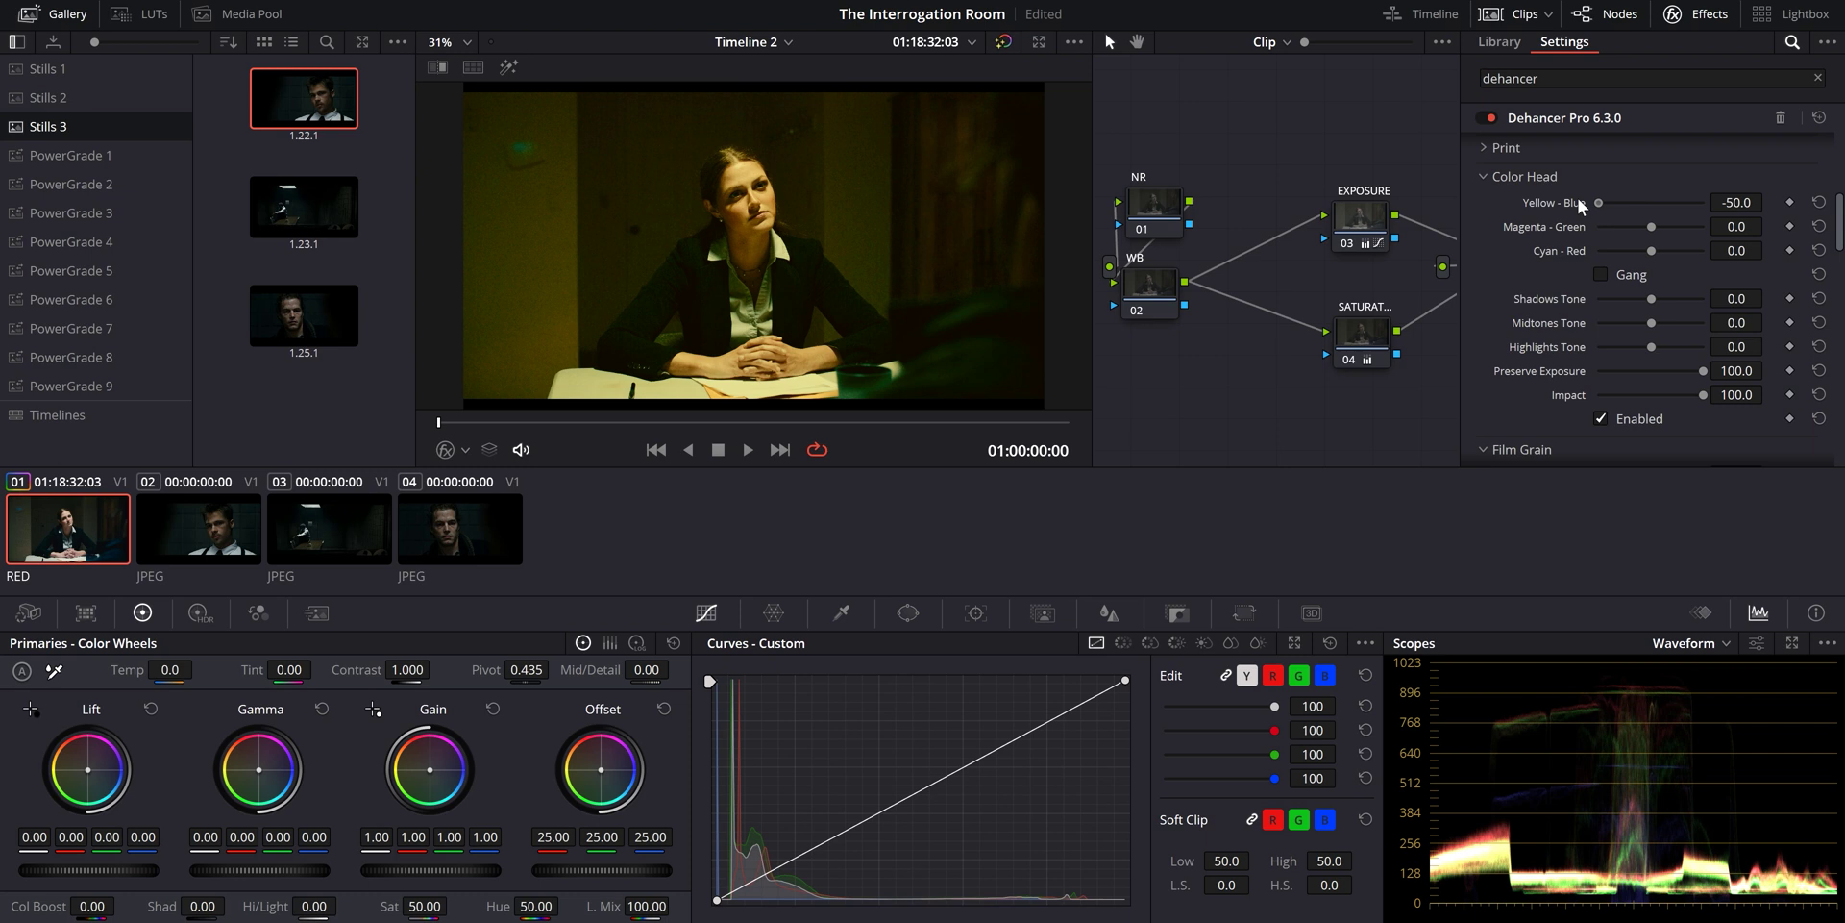
pyautogui.moveTo(1598, 203); pyautogui.dragTo(1669, 226)
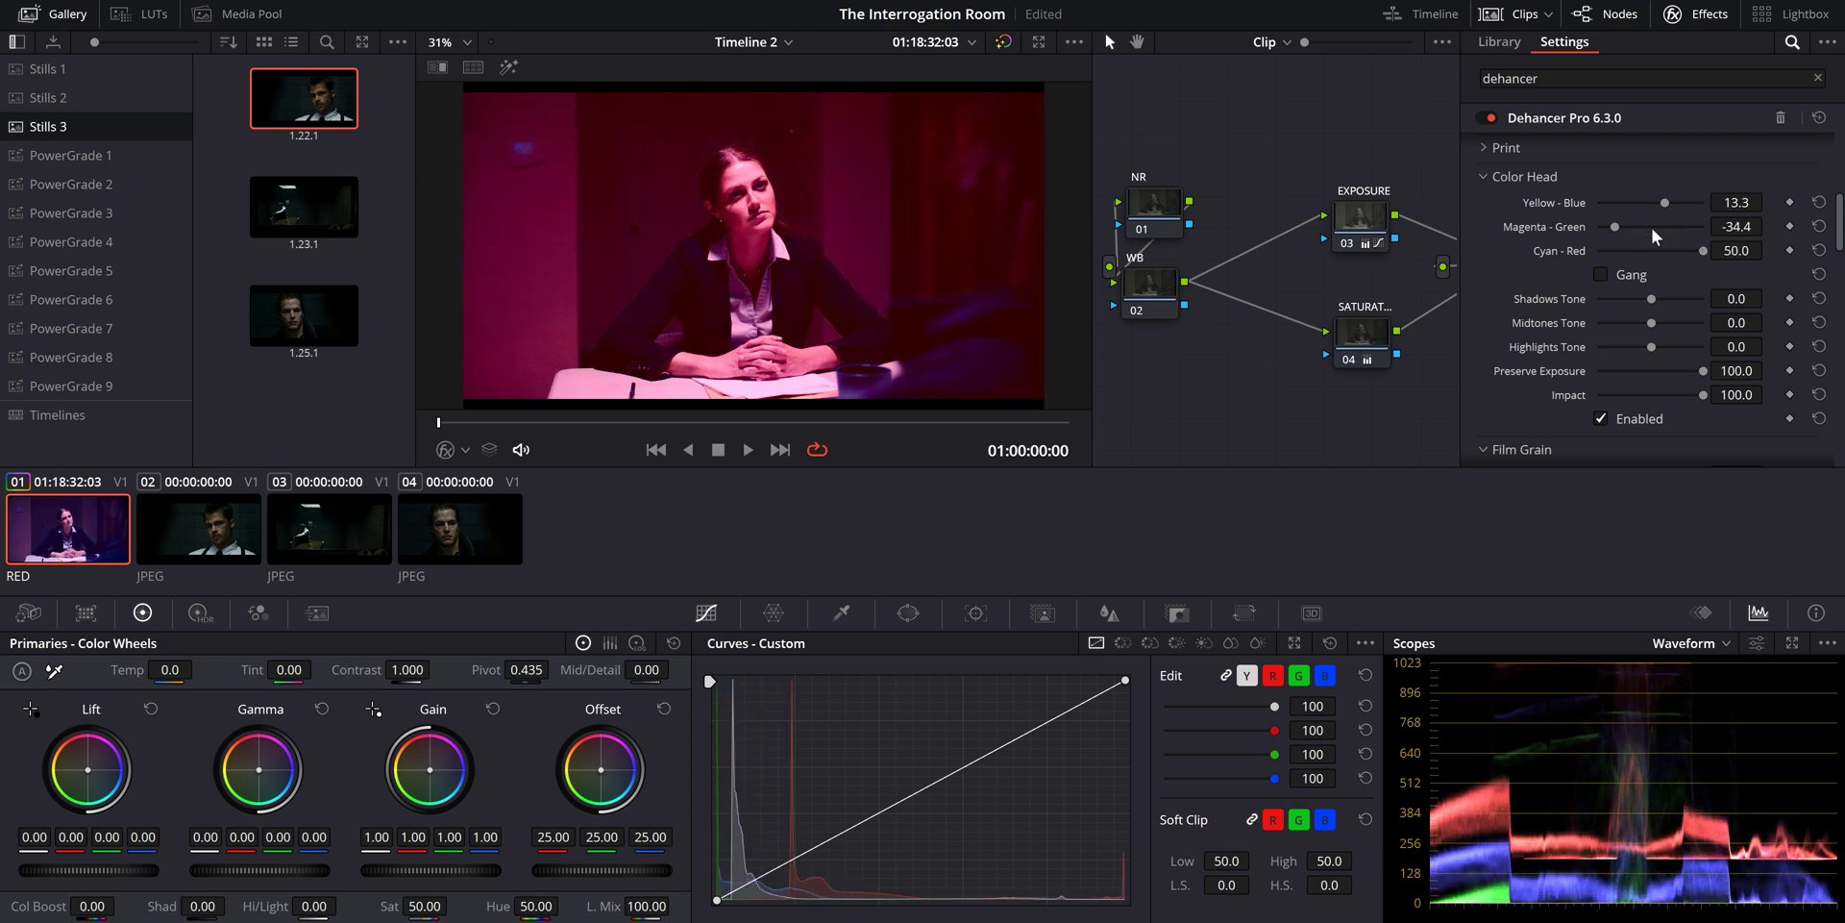
pyautogui.moveTo(1651, 227); pyautogui.dragTo(1549, 222)
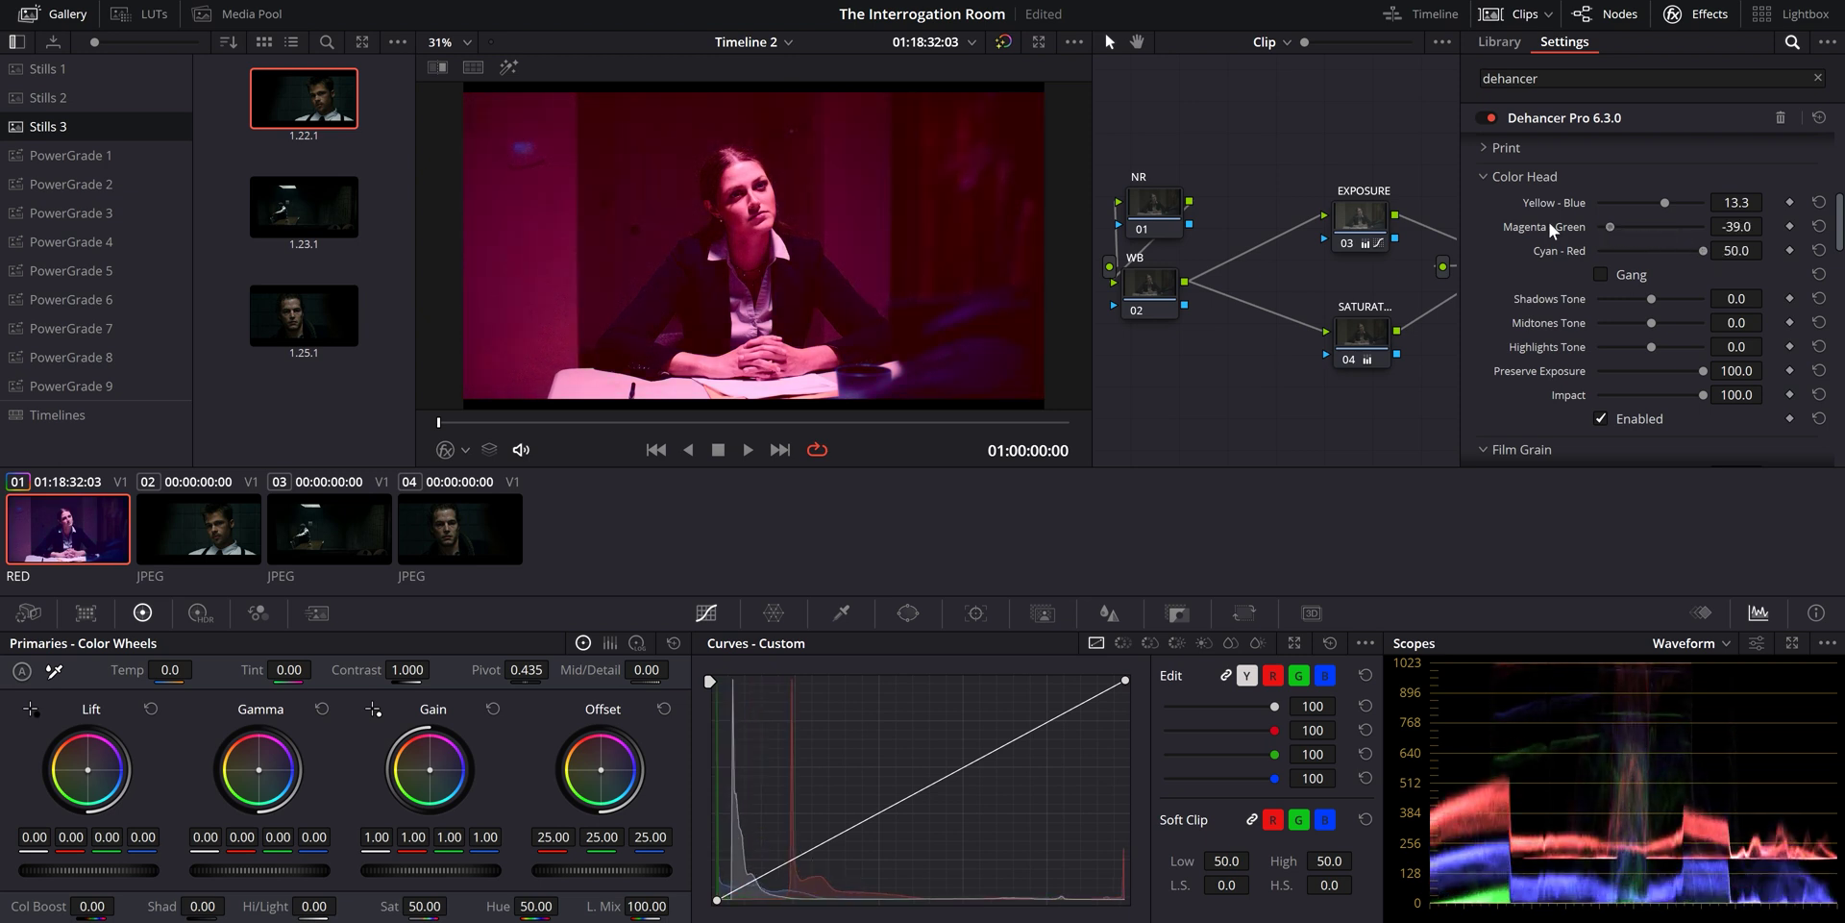
pyautogui.moveTo(1663, 204)
pyautogui.mouseDown()
pyautogui.moveTo(1730, 204)
pyautogui.moveTo(1554, 210)
pyautogui.moveTo(1786, 206)
pyautogui.moveTo(1651, 200)
pyautogui.mouseUp()
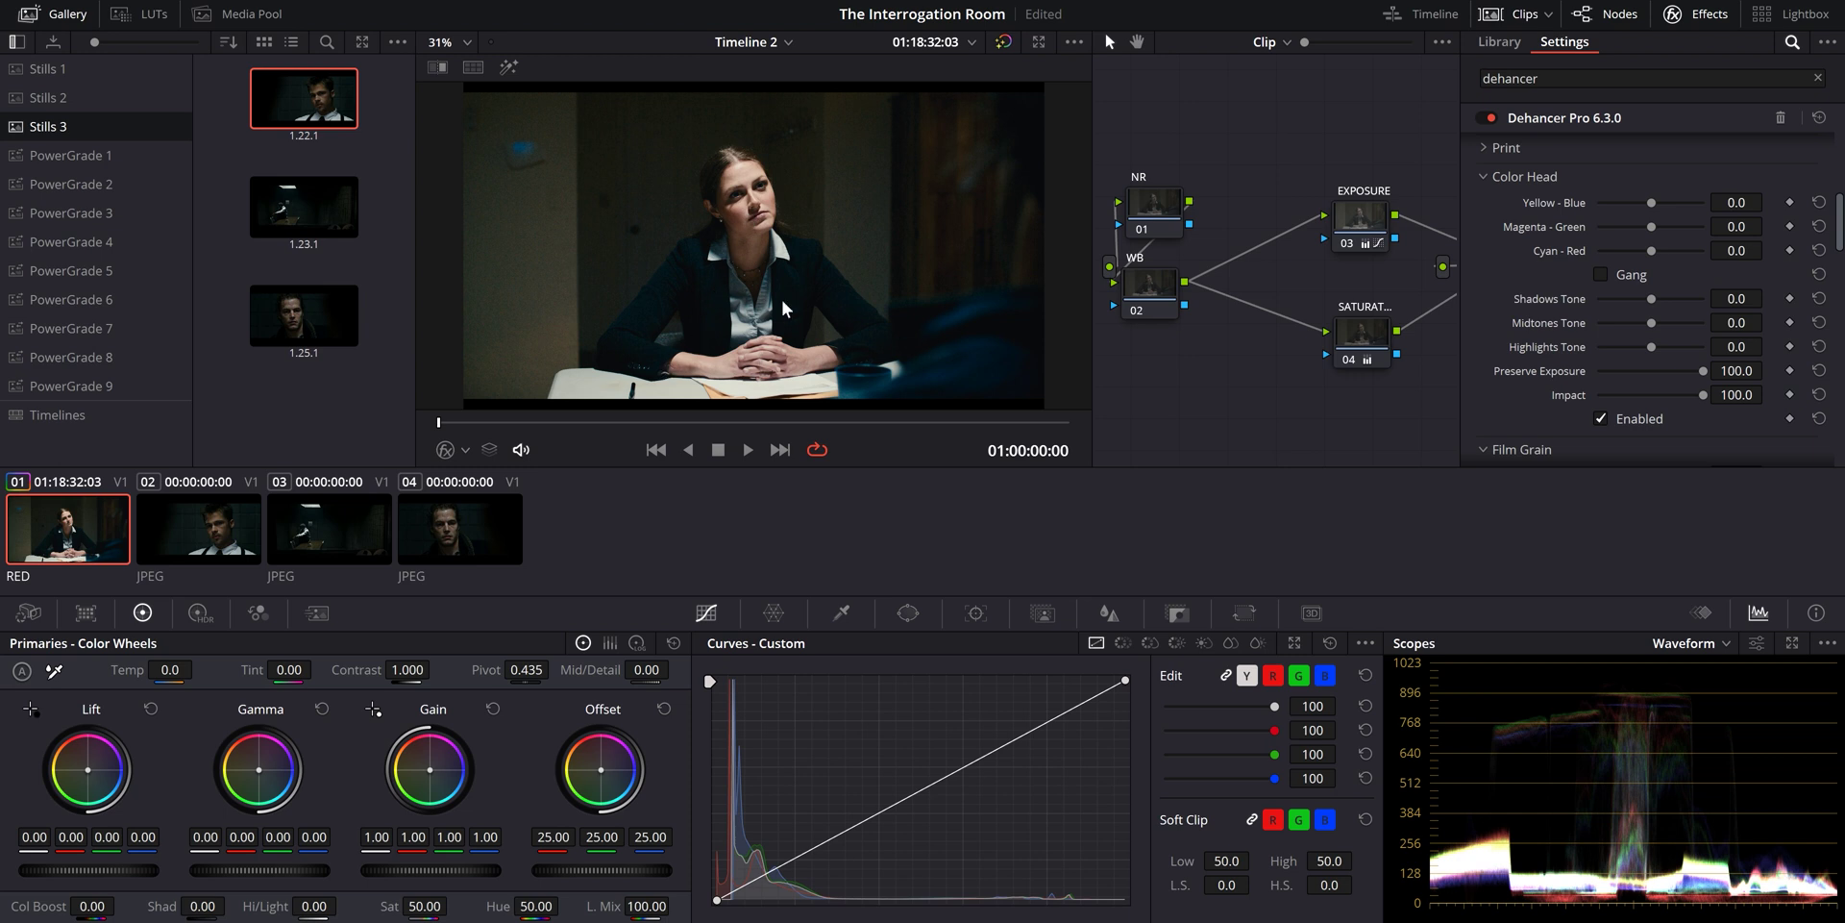
# Compare the shot side by side with the selected reference still, examining the still's colours up close, and return to the single view
pyautogui.click(471, 67)
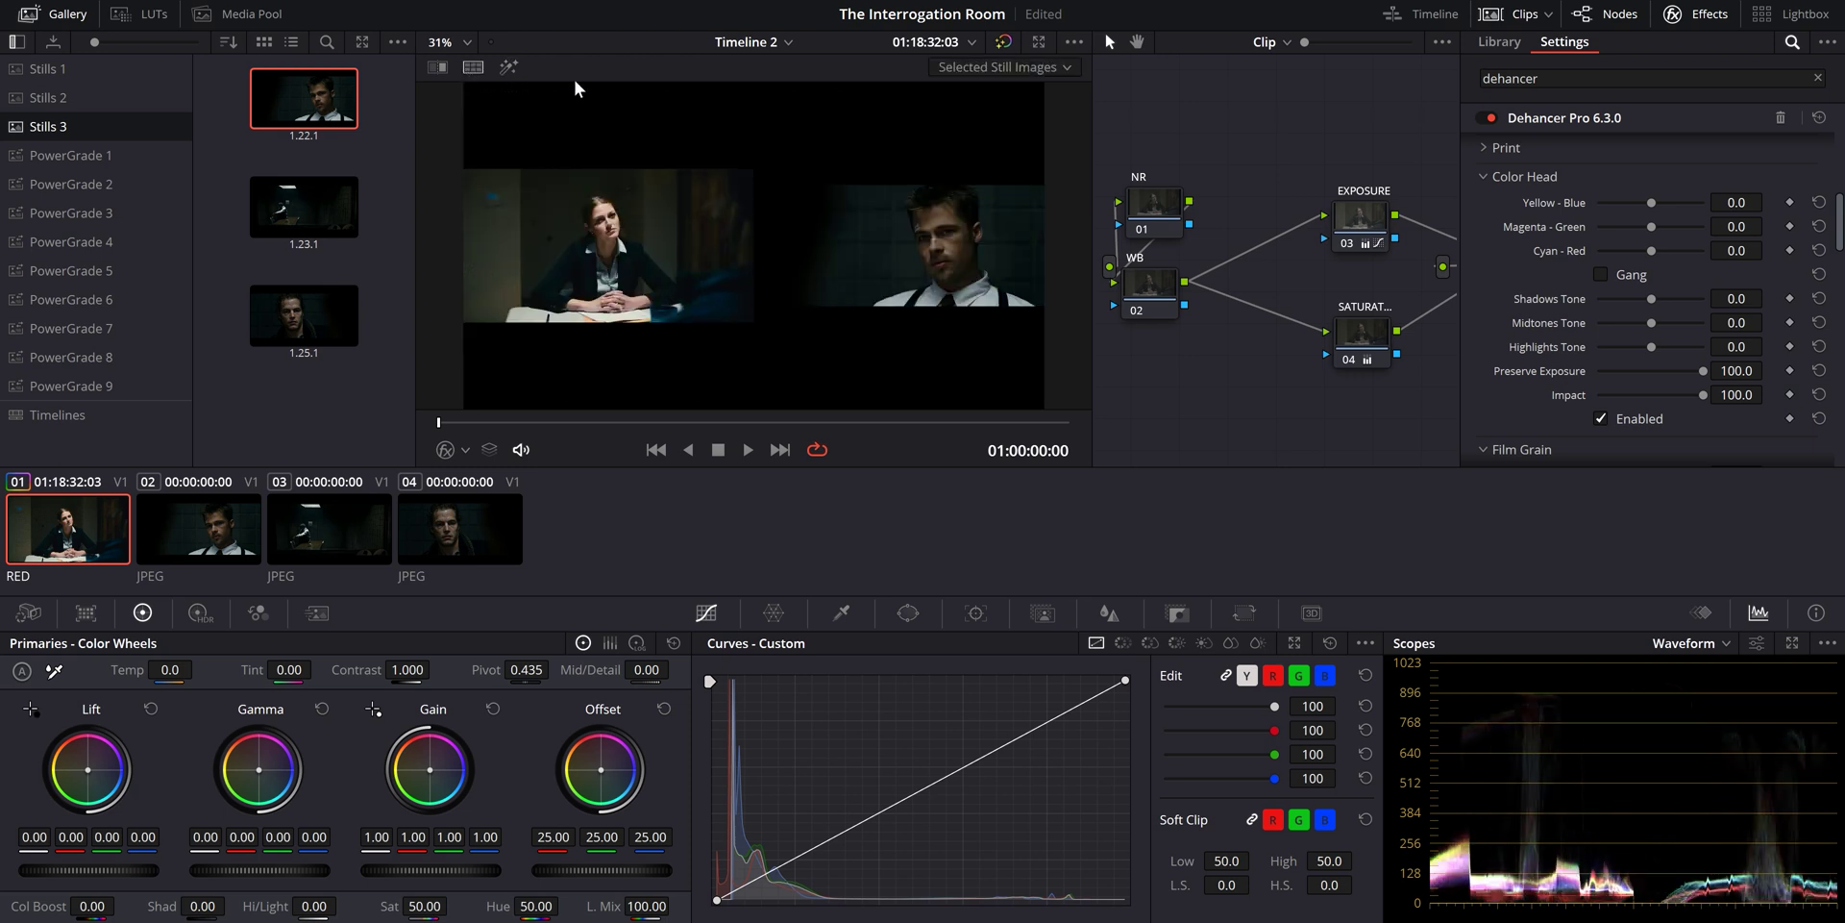
pyautogui.scroll(2, 971, 271)
pyautogui.scroll(4, 978, 274)
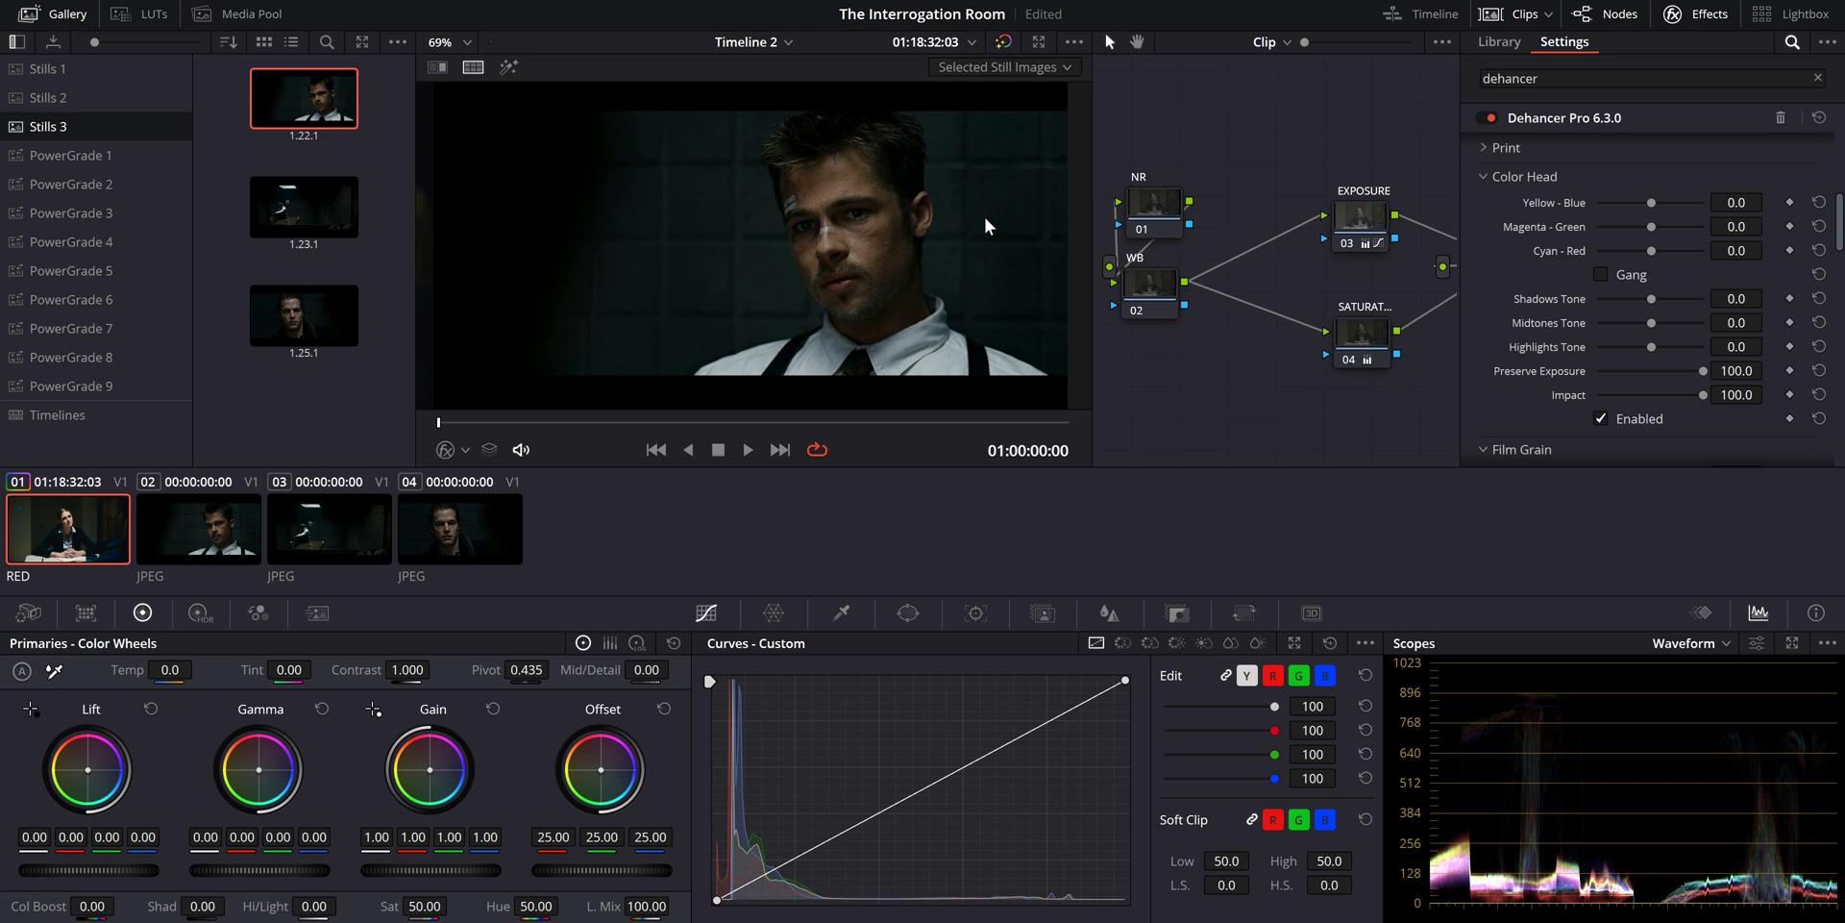
pyautogui.click(475, 66)
pyautogui.click(461, 45)
pyautogui.click(454, 69)
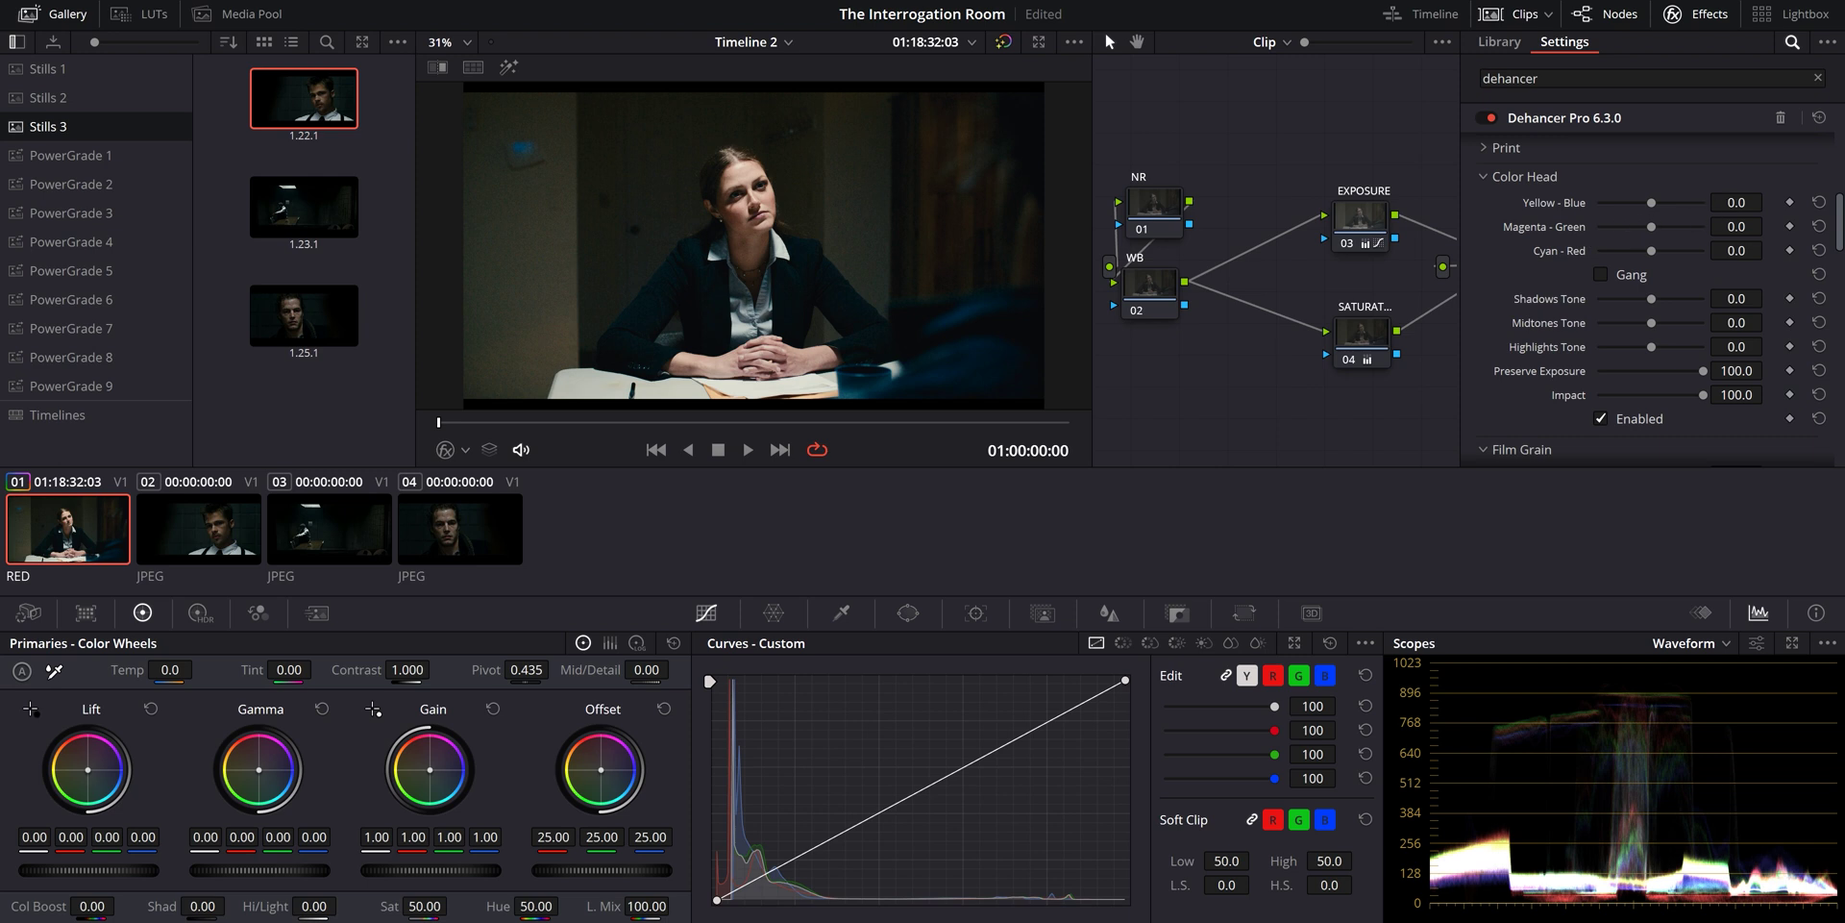
# Set Color Head Yellow - Blue to 2.0, Magenta - Green to 1.5 and Cyan - Red to -3.2, and check with a reference wipe
pyautogui.moveTo(1736, 202); pyautogui.dragTo(1770, 225)
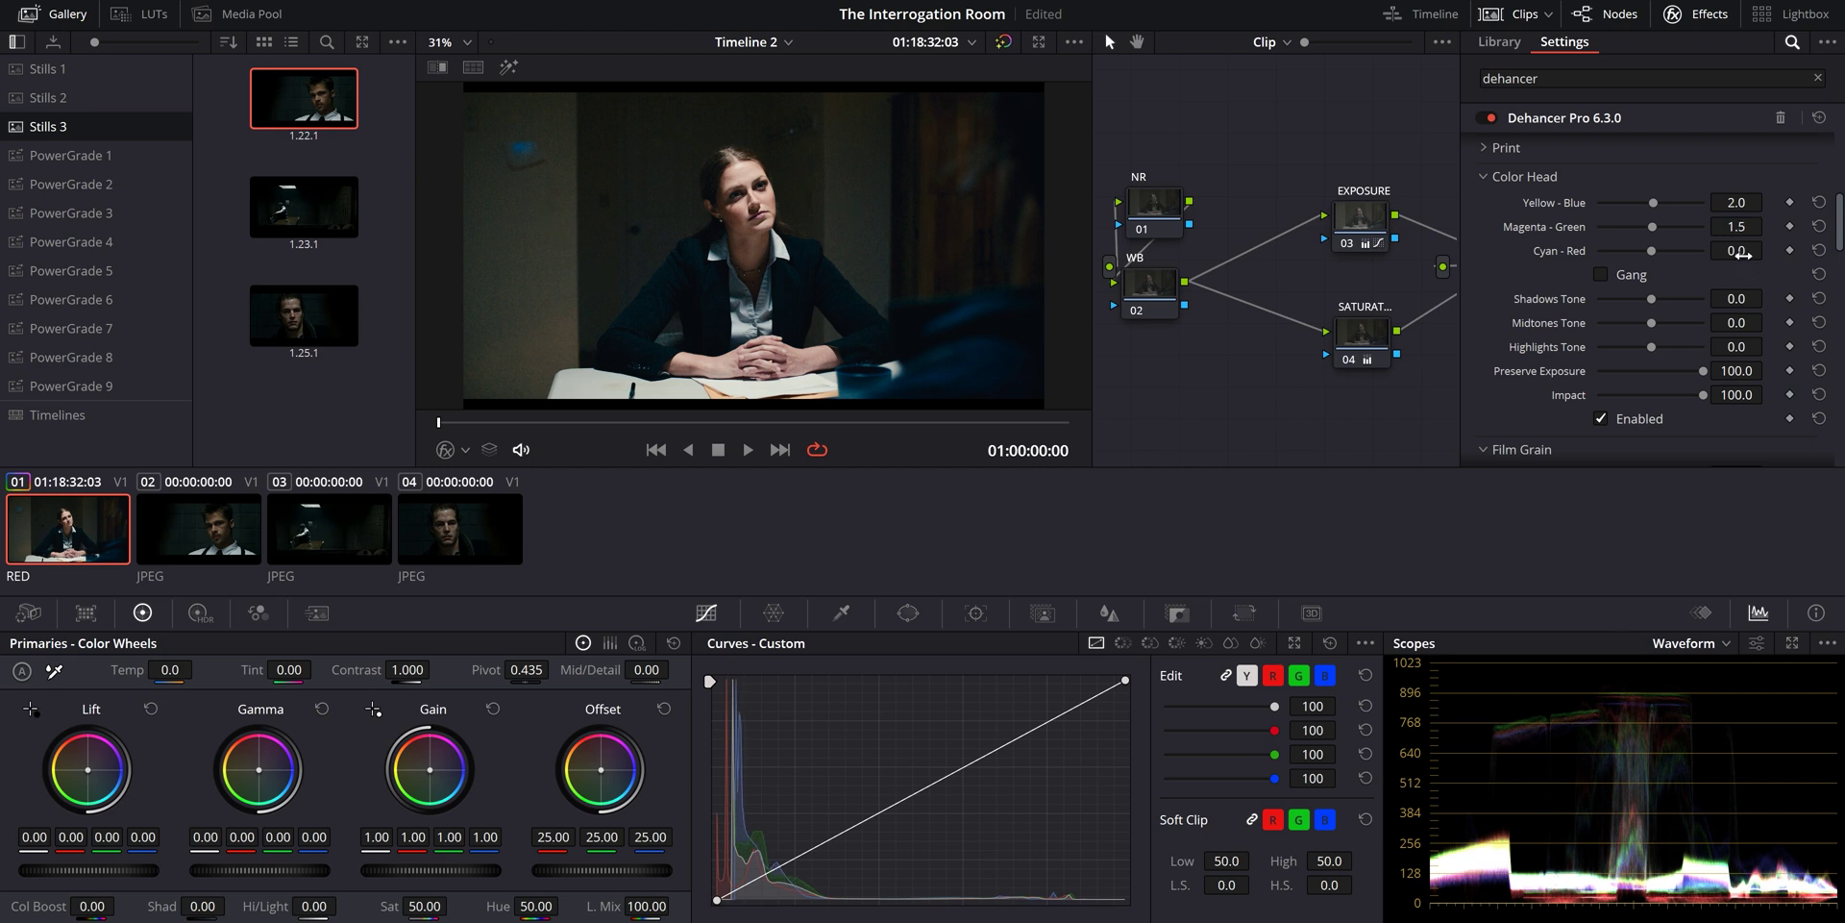
pyautogui.moveTo(1743, 253)
pyautogui.mouseDown()
pyautogui.moveTo(1702, 253)
pyautogui.moveTo(1762, 251)
pyautogui.mouseUp()
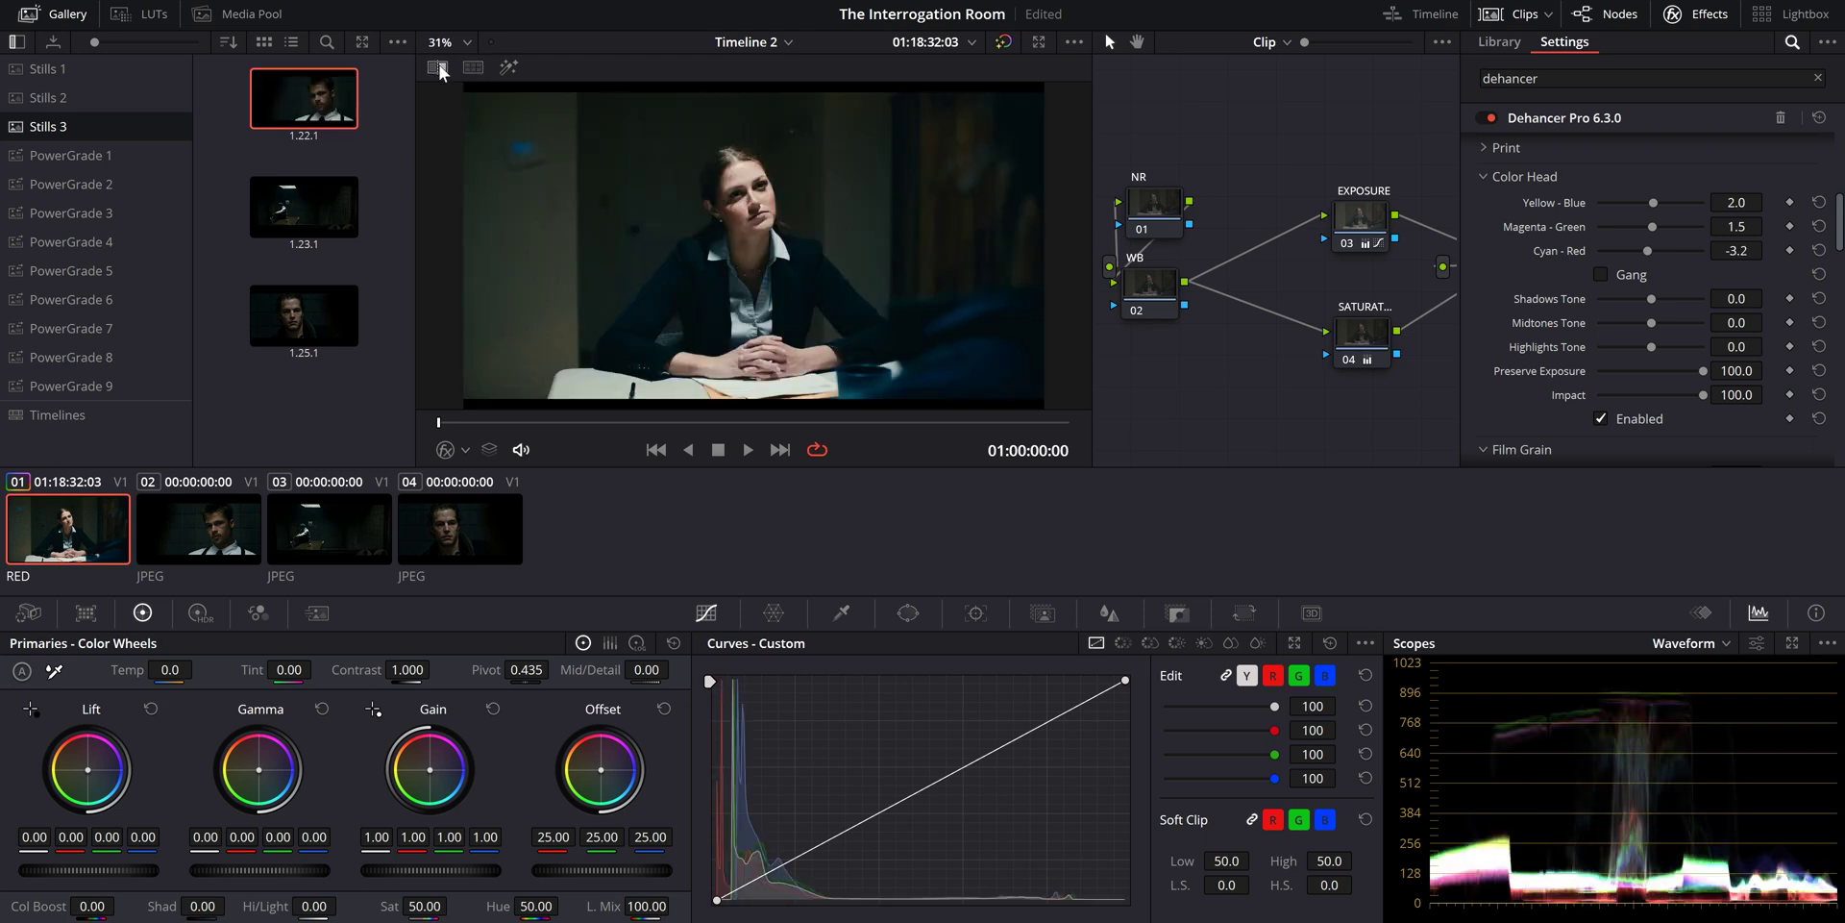
pyautogui.click(437, 67)
pyautogui.moveTo(689, 191); pyautogui.dragTo(971, 306)
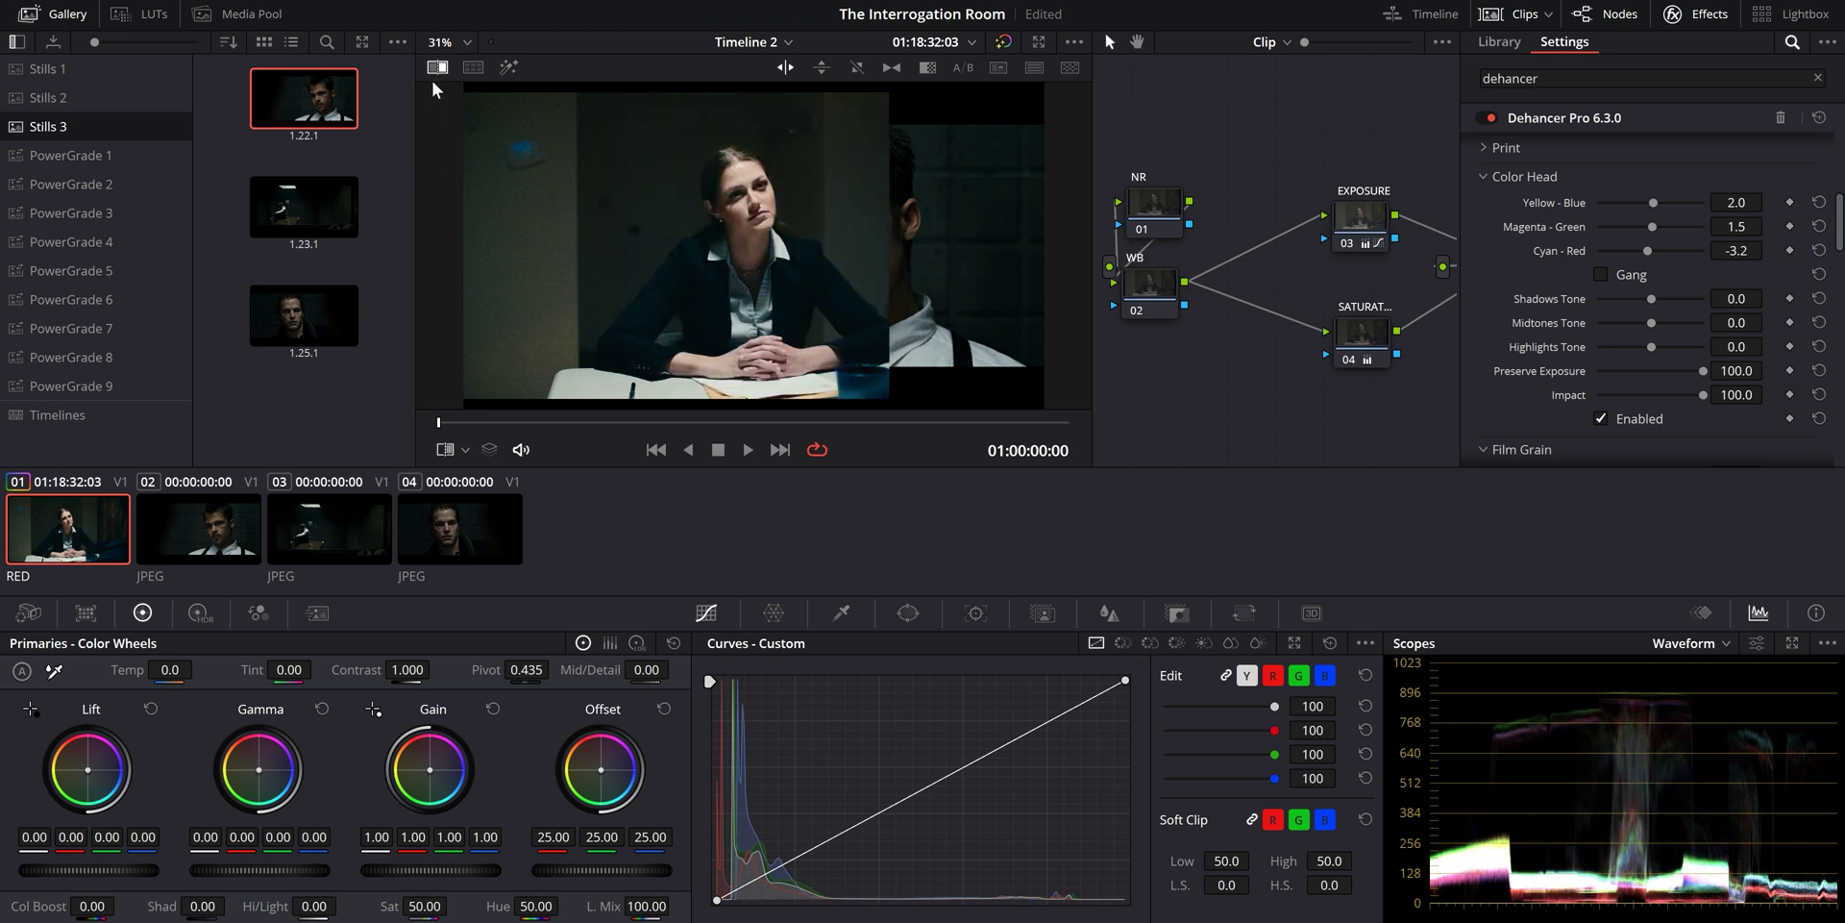
pyautogui.click(437, 69)
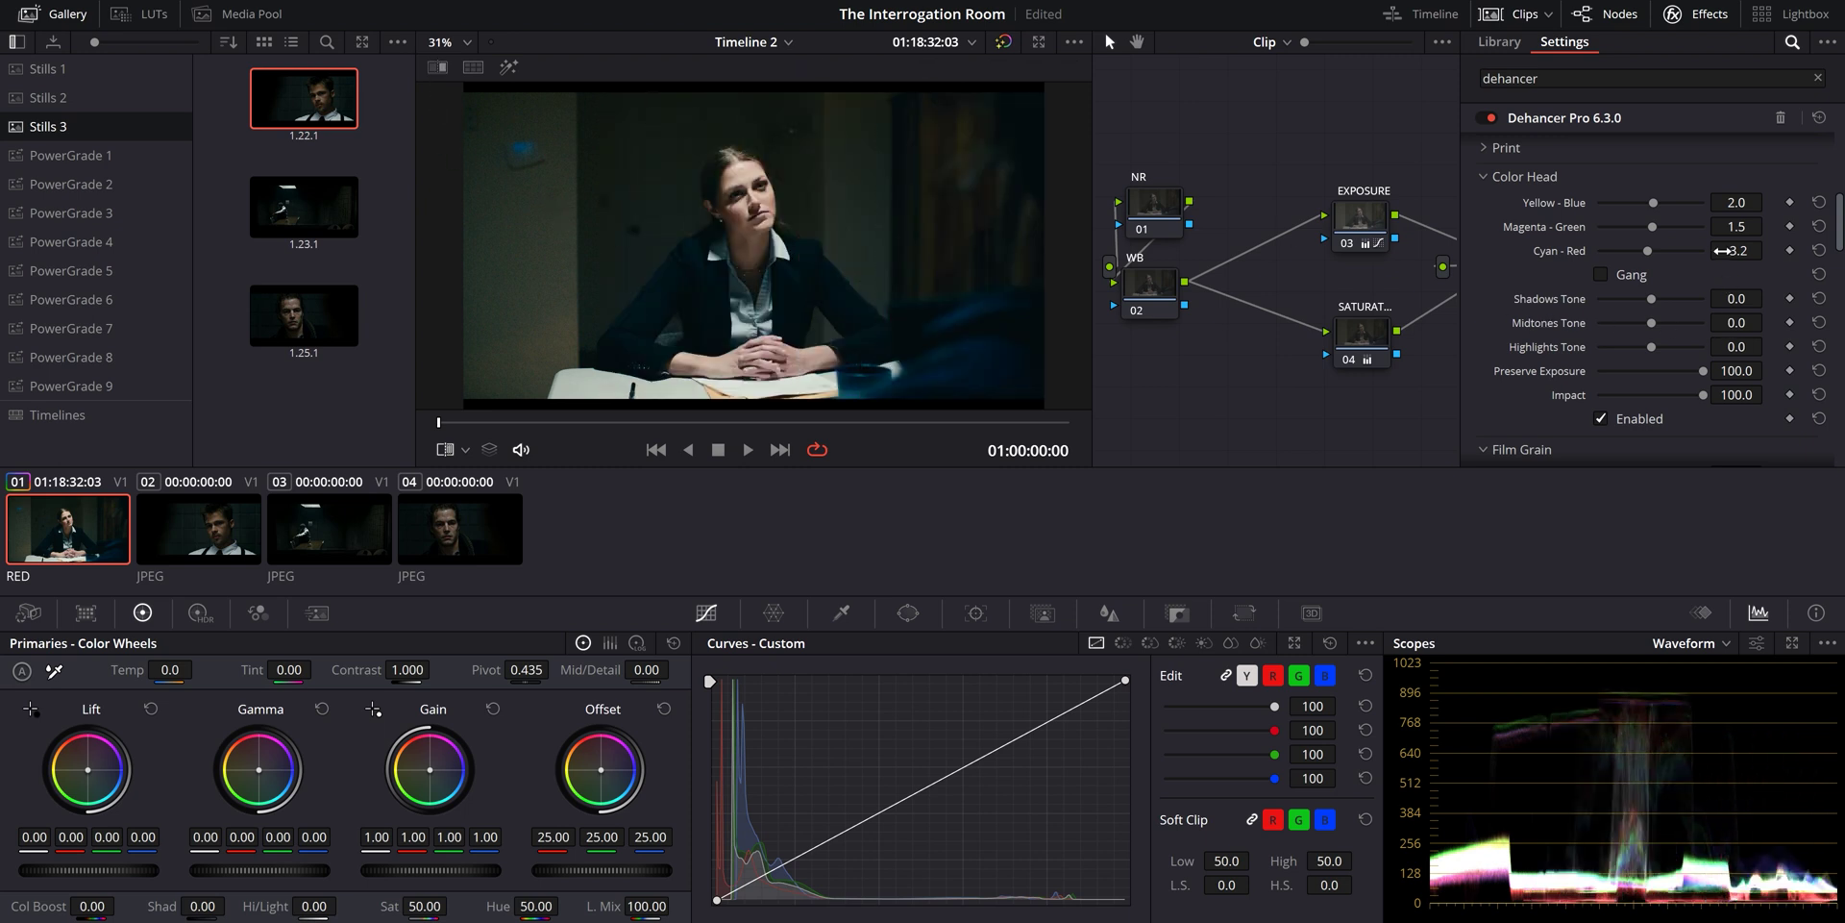
# Set Color Head Cyan - Red to -5.0 and inspect the woman's skin tone up close
pyautogui.moveTo(1736, 250); pyautogui.dragTo(1718, 251)
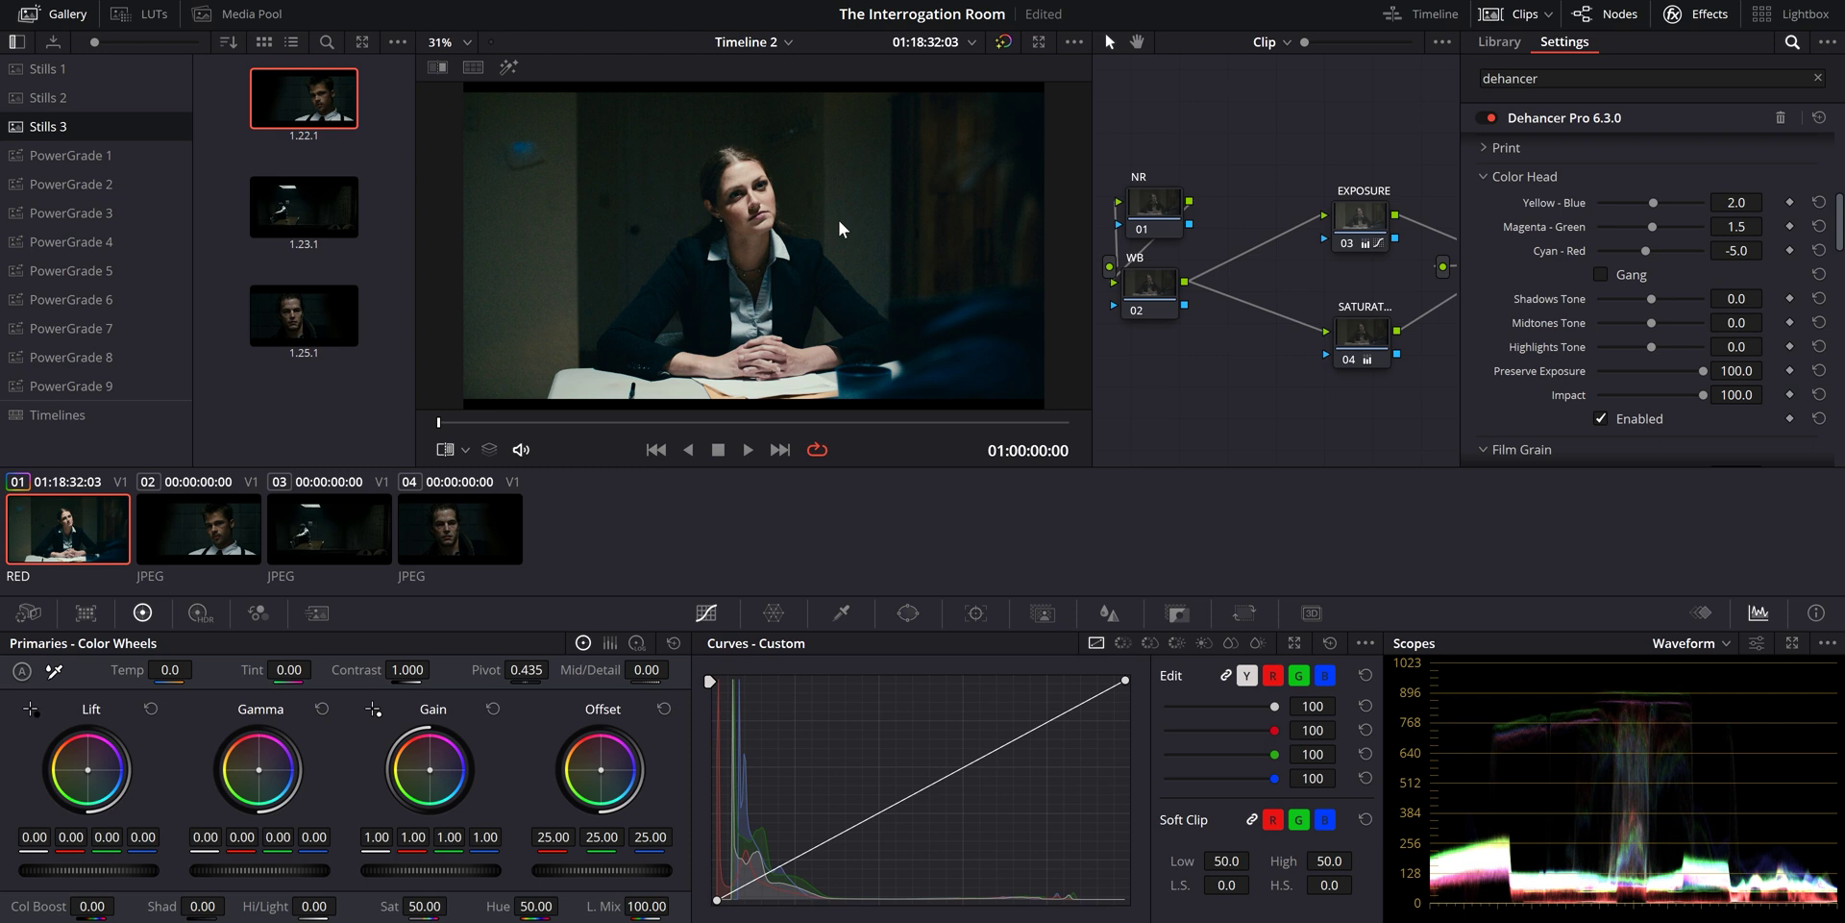
pyautogui.scroll(5, 839, 228)
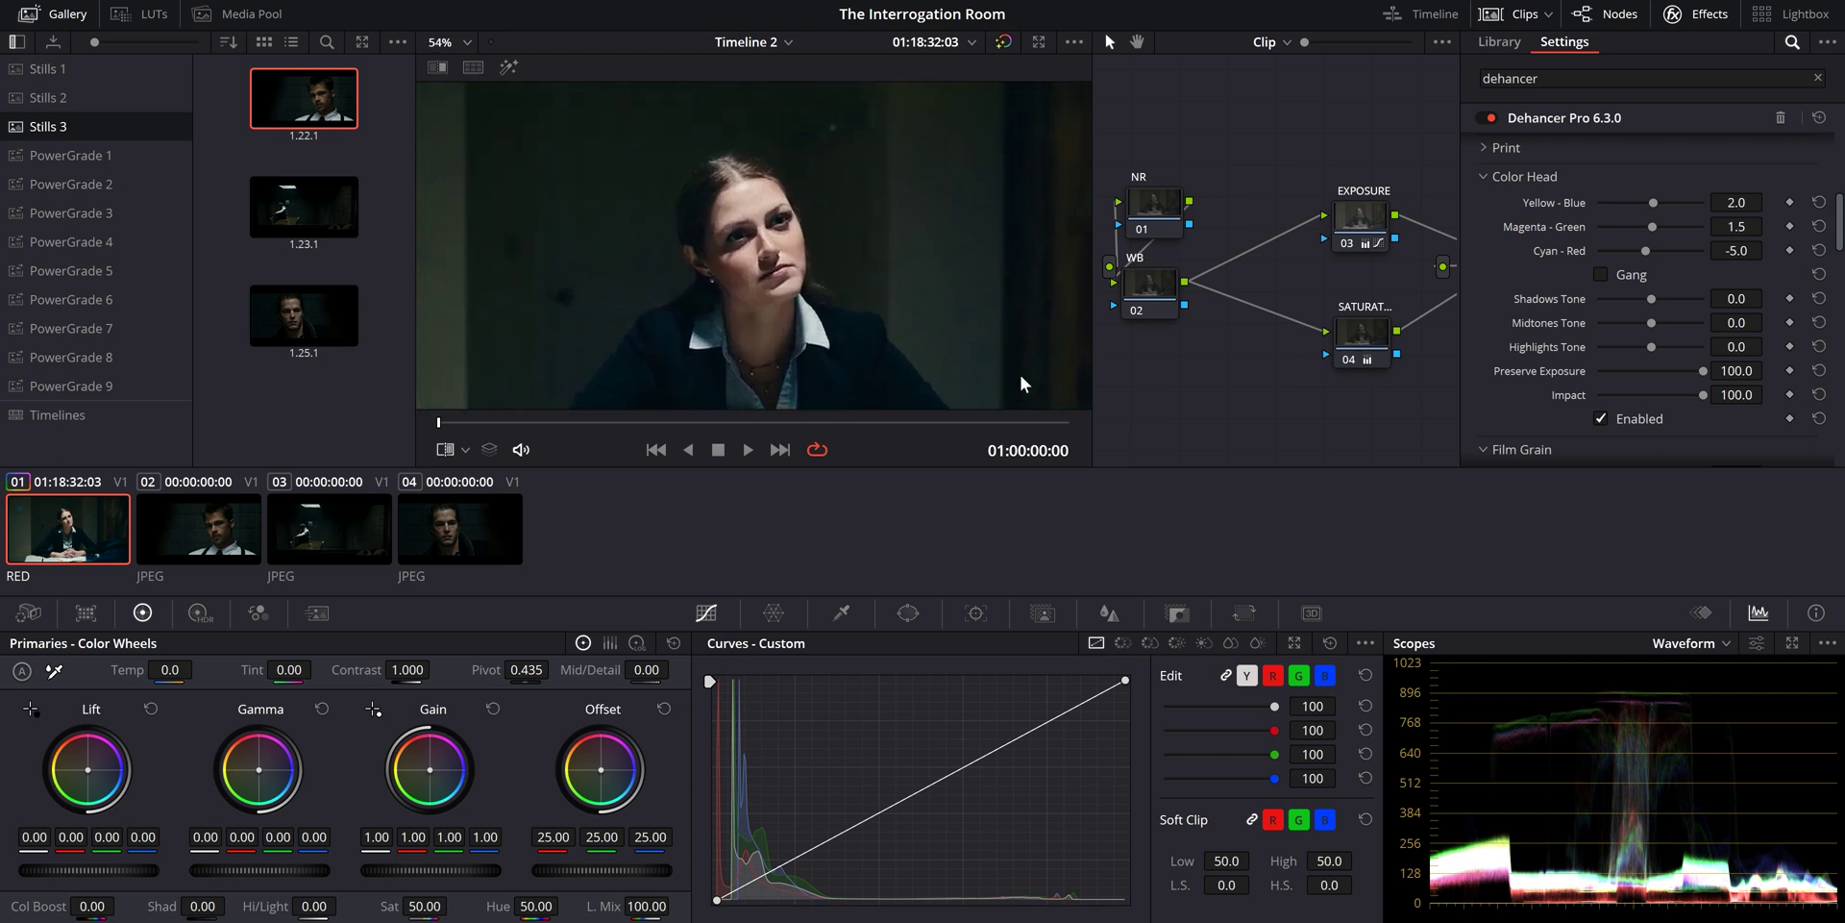
pyautogui.click(458, 41)
pyautogui.click(579, 77)
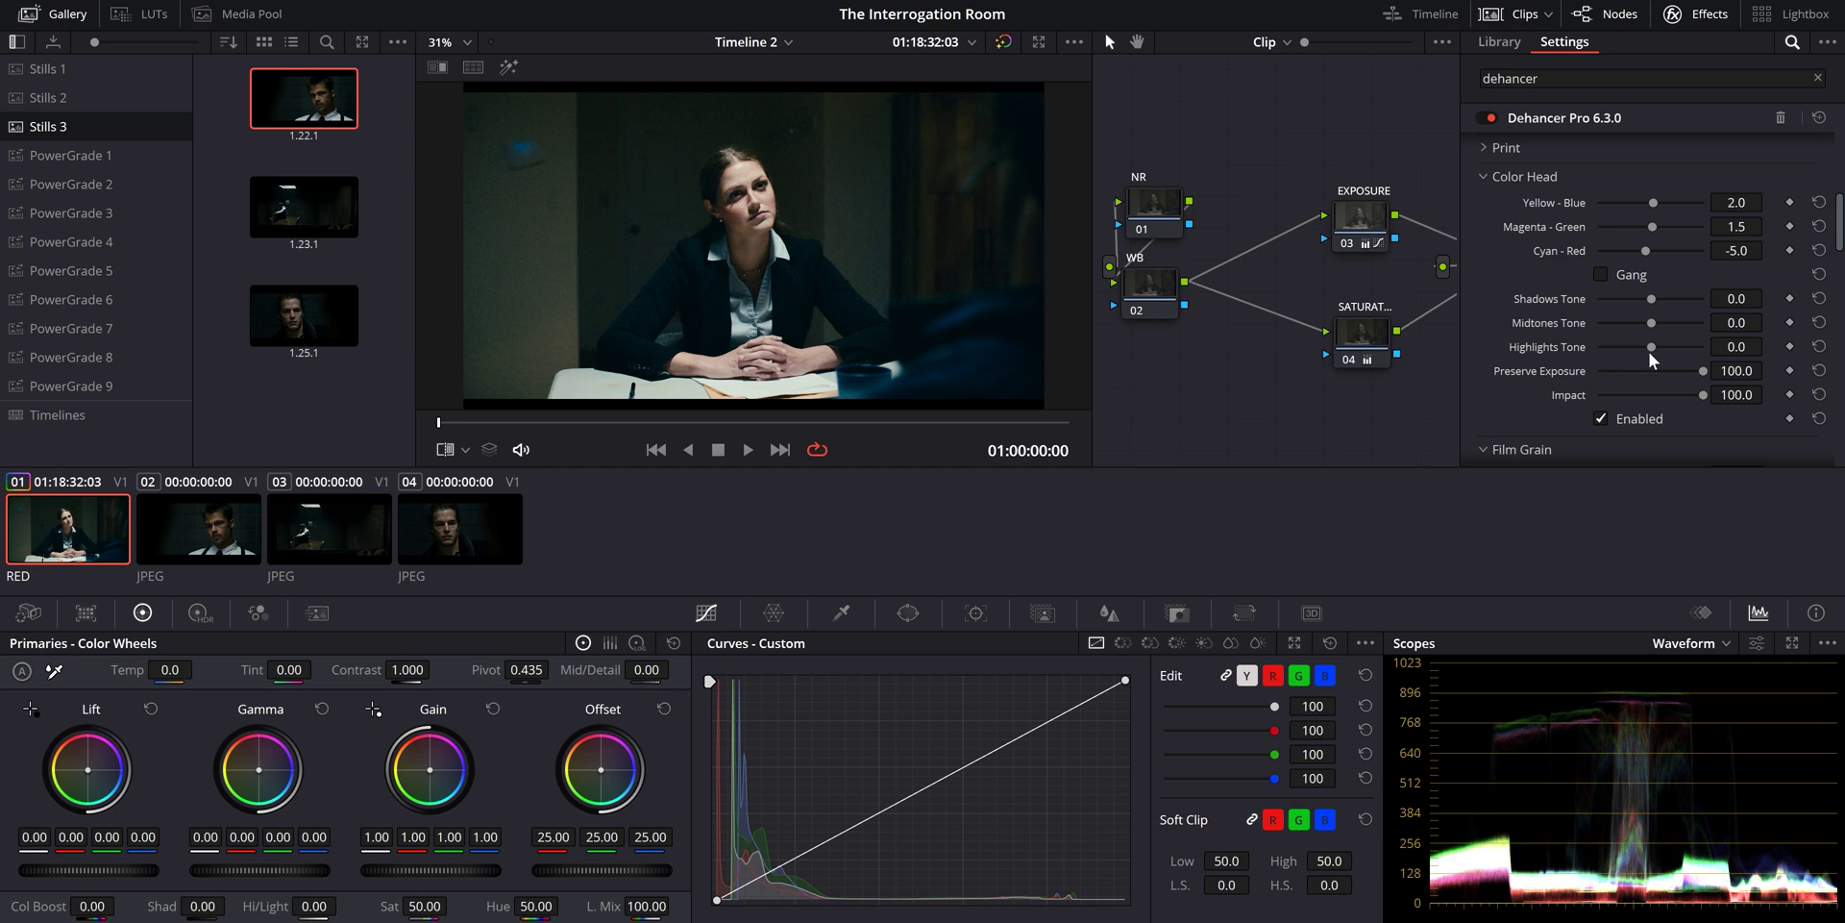
# Adjust Shadows Tone and Midtones Tone in Dehancer Pro's Color Head
pyautogui.moveTo(1713, 312)
pyautogui.mouseDown()
pyautogui.moveTo(1680, 298)
pyautogui.moveTo(1699, 298)
pyautogui.mouseUp()
pyautogui.moveTo(1737, 322); pyautogui.dragTo(1755, 322)
pyautogui.moveTo(1721, 323); pyautogui.dragTo(1768, 322)
pyautogui.moveTo(1768, 322); pyautogui.dragTo(1769, 322)
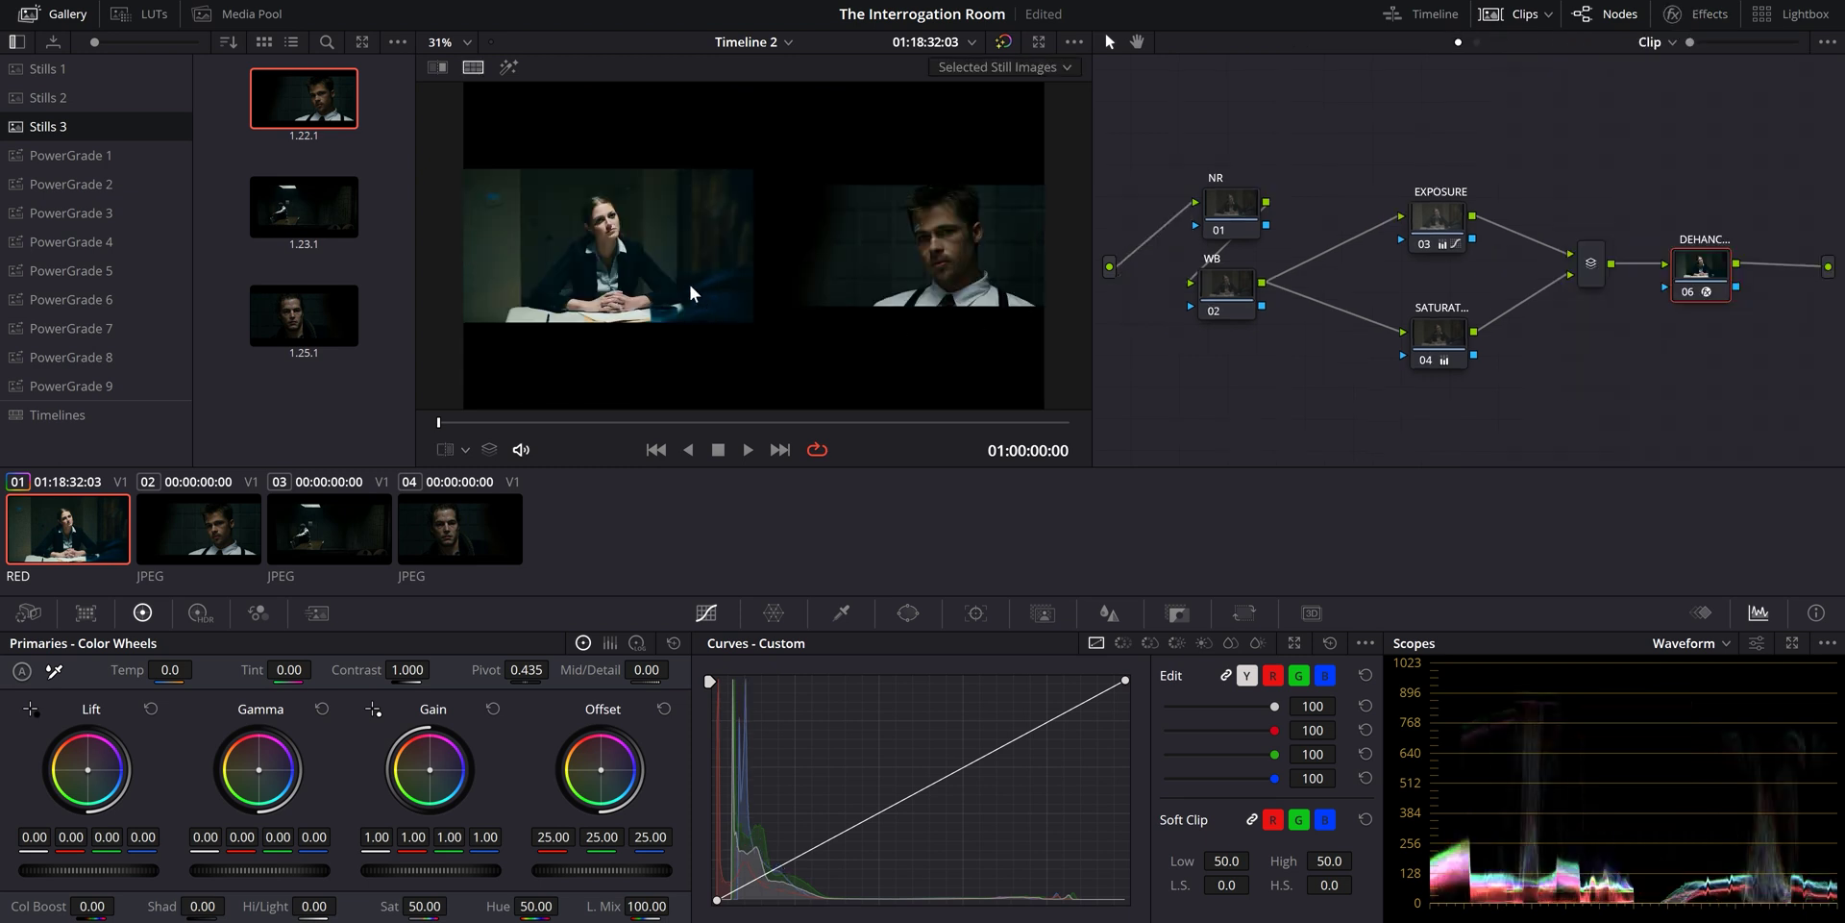
# Compare the graded shot with the reference still in the enlarged viewer, and examine the woman's face alone
pyautogui.scroll(3, 689, 283)
pyautogui.click(1040, 42)
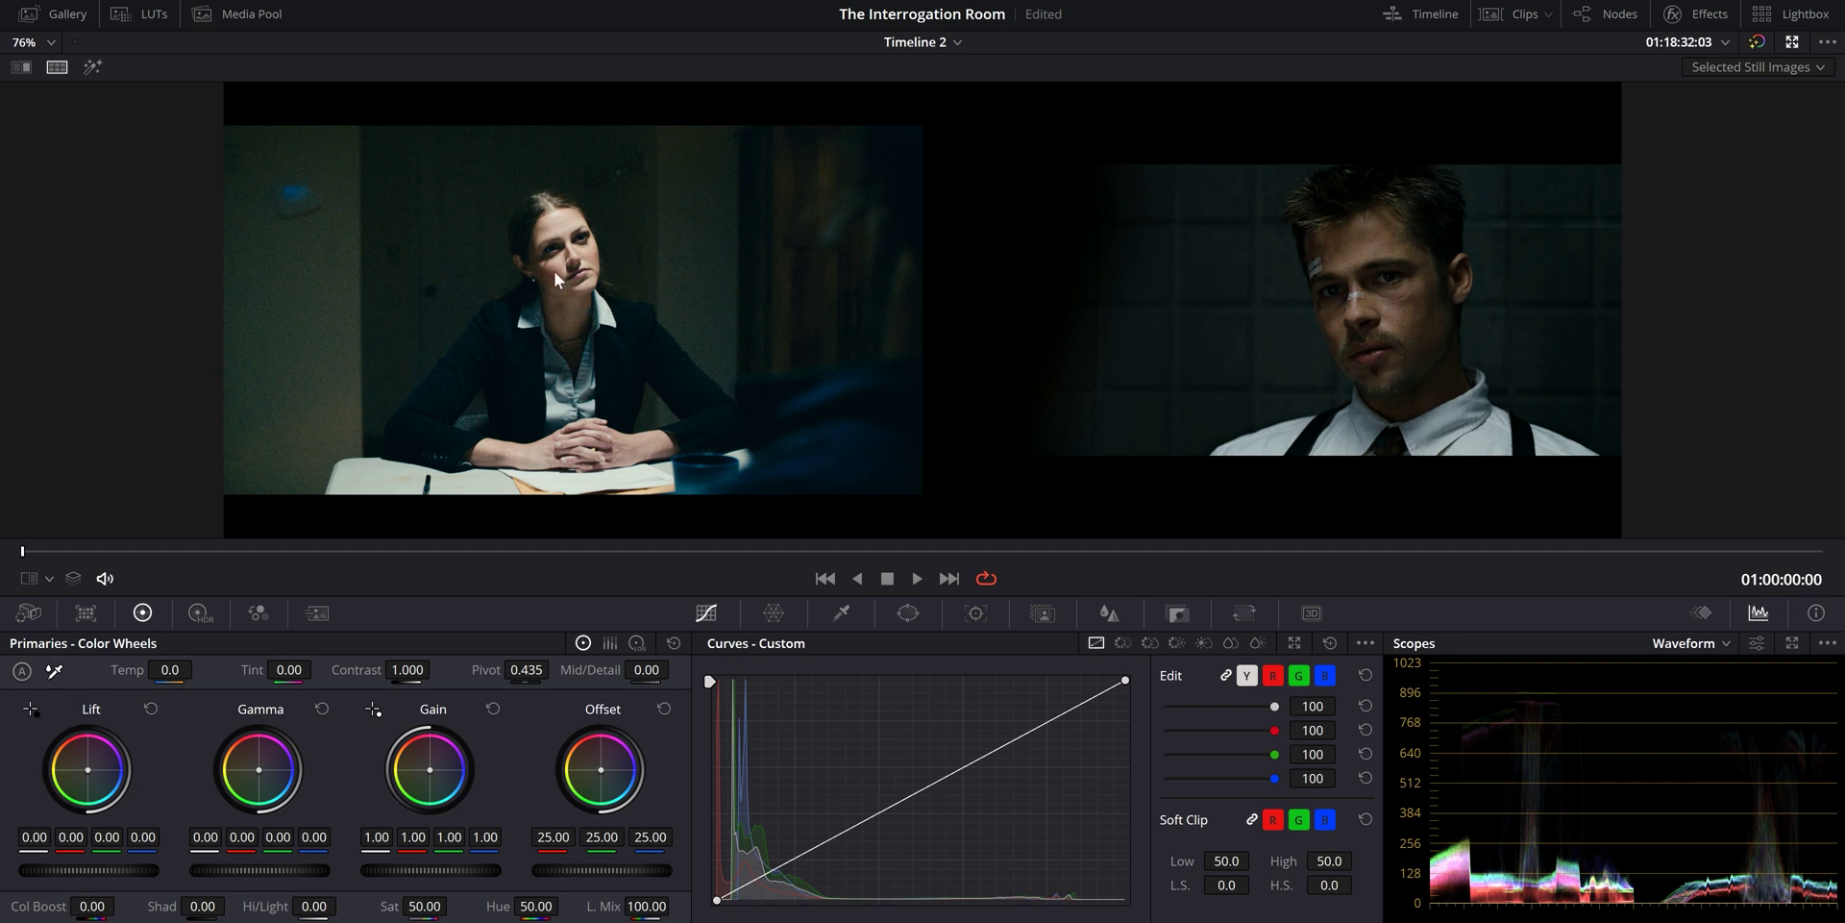
pyautogui.scroll(2, 446, 259)
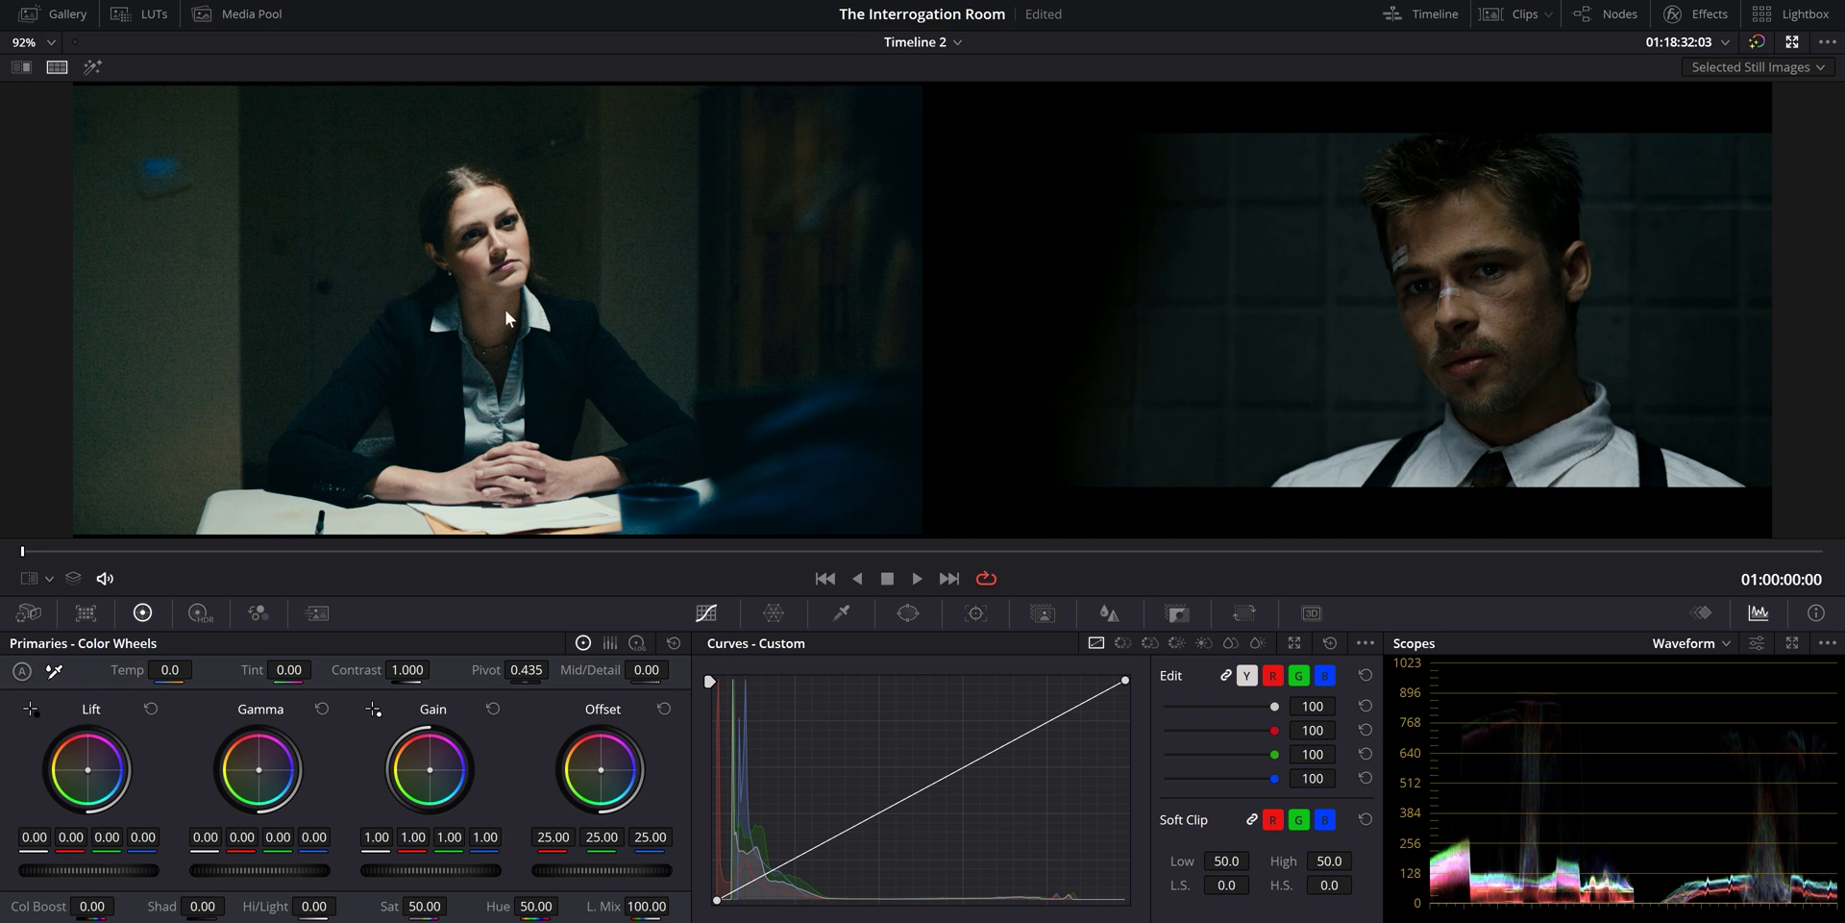
pyautogui.scroll(-1, 400, 334)
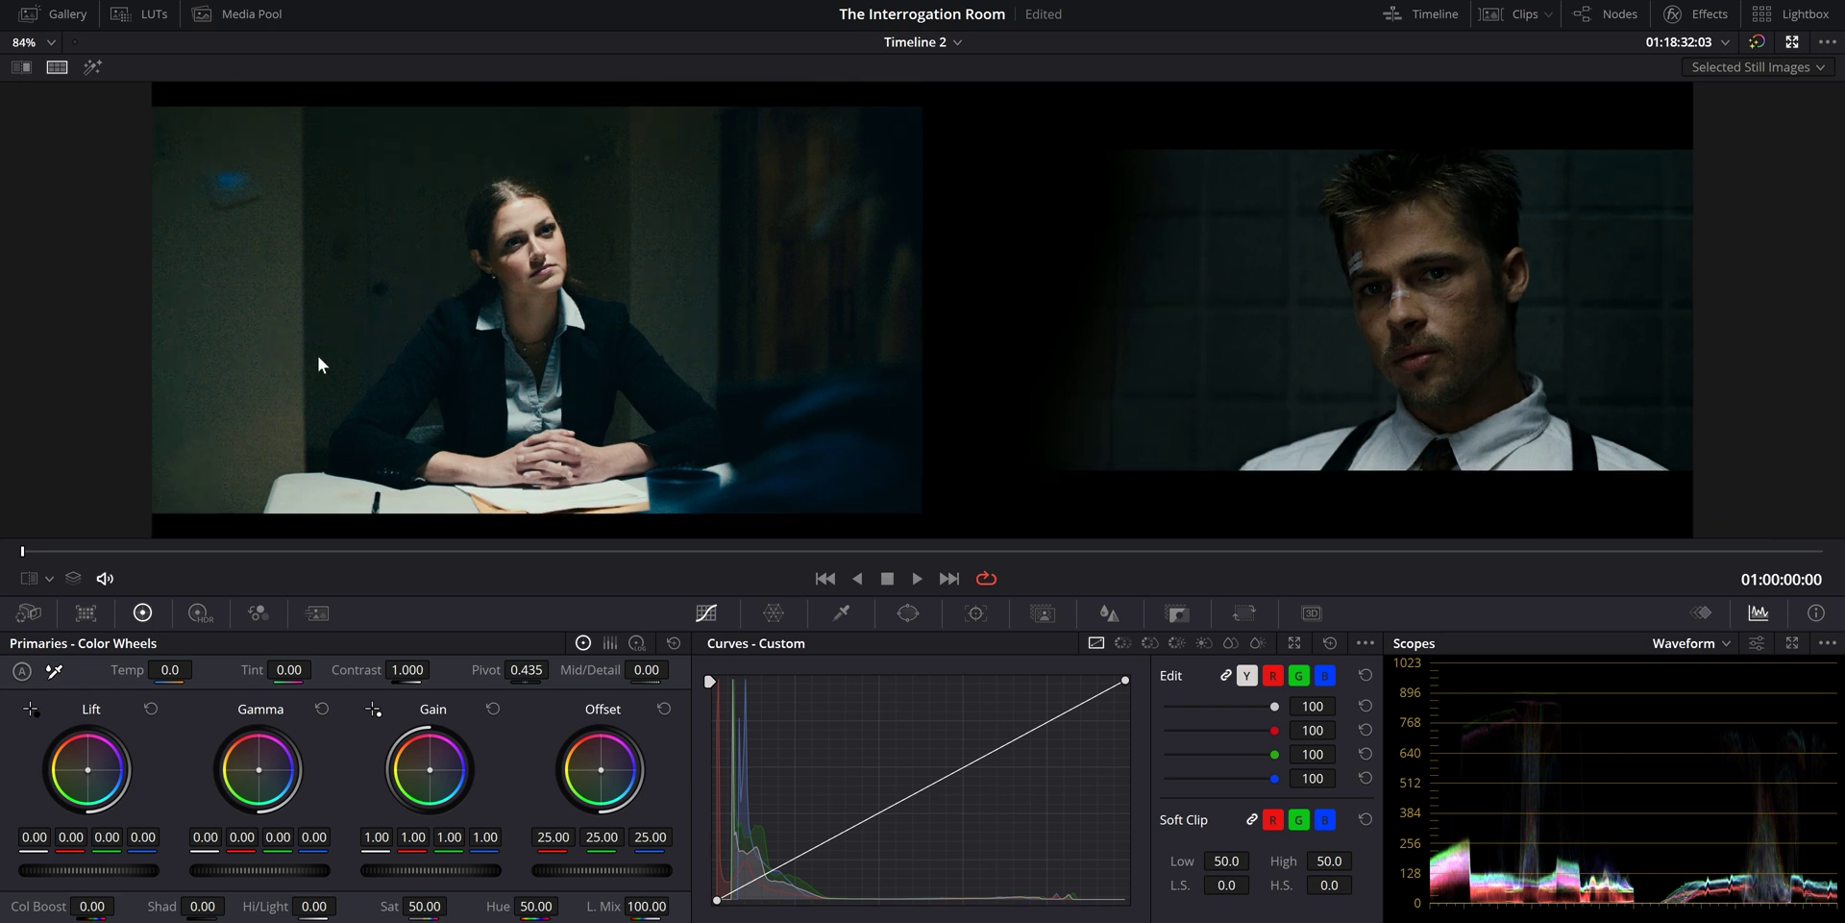
pyautogui.click(56, 66)
pyautogui.moveTo(808, 261); pyautogui.dragTo(825, 132)
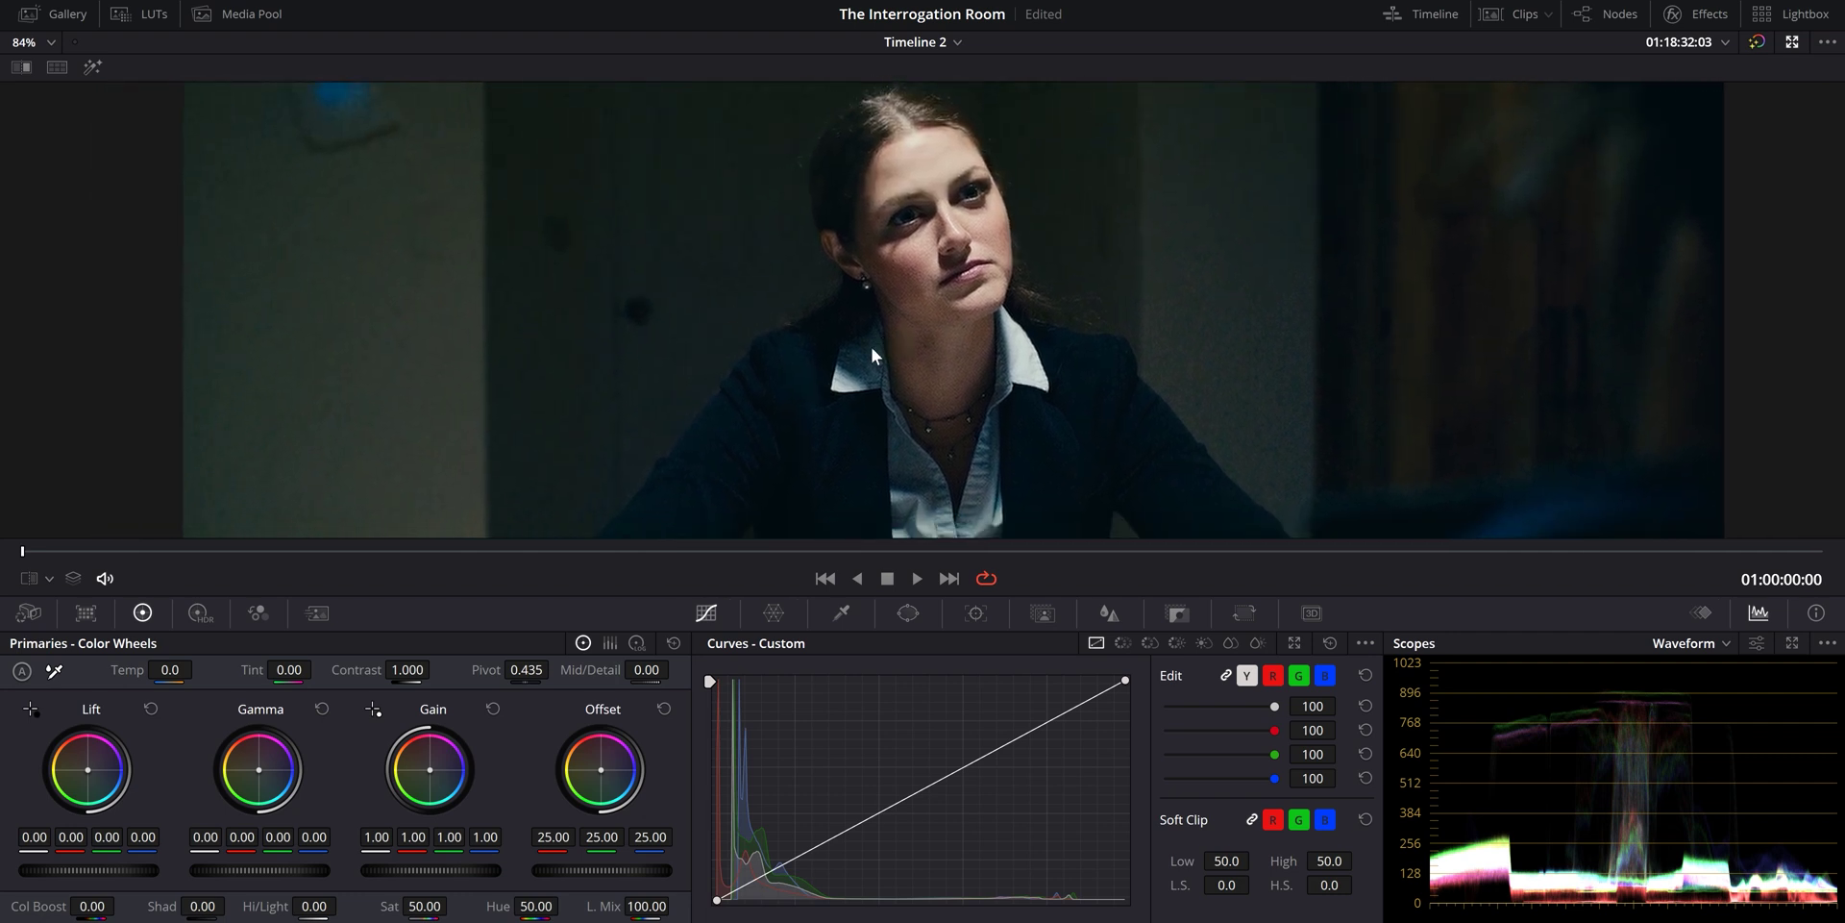
# Compare the graded shot with the reference still side by side, and return to the graded shot alone, fitted in the standard viewer
pyautogui.click(57, 66)
pyautogui.click(1791, 42)
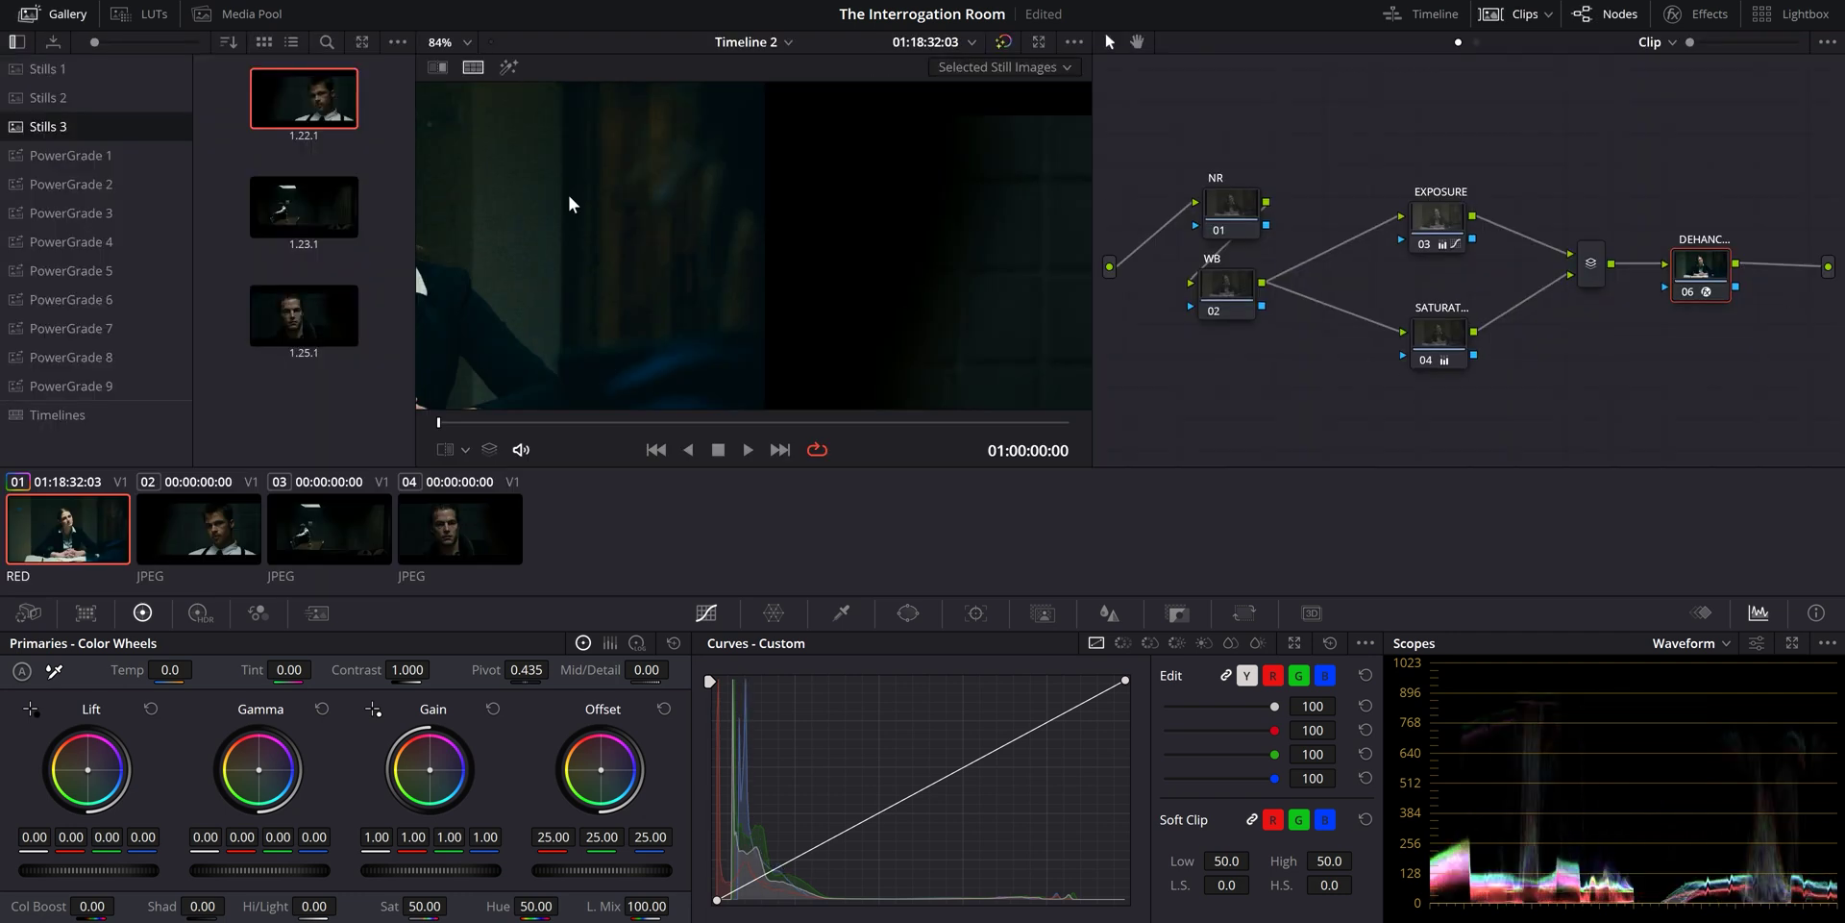
pyautogui.click(437, 67)
pyautogui.click(473, 67)
pyautogui.click(473, 68)
pyautogui.click(460, 43)
pyautogui.click(456, 69)
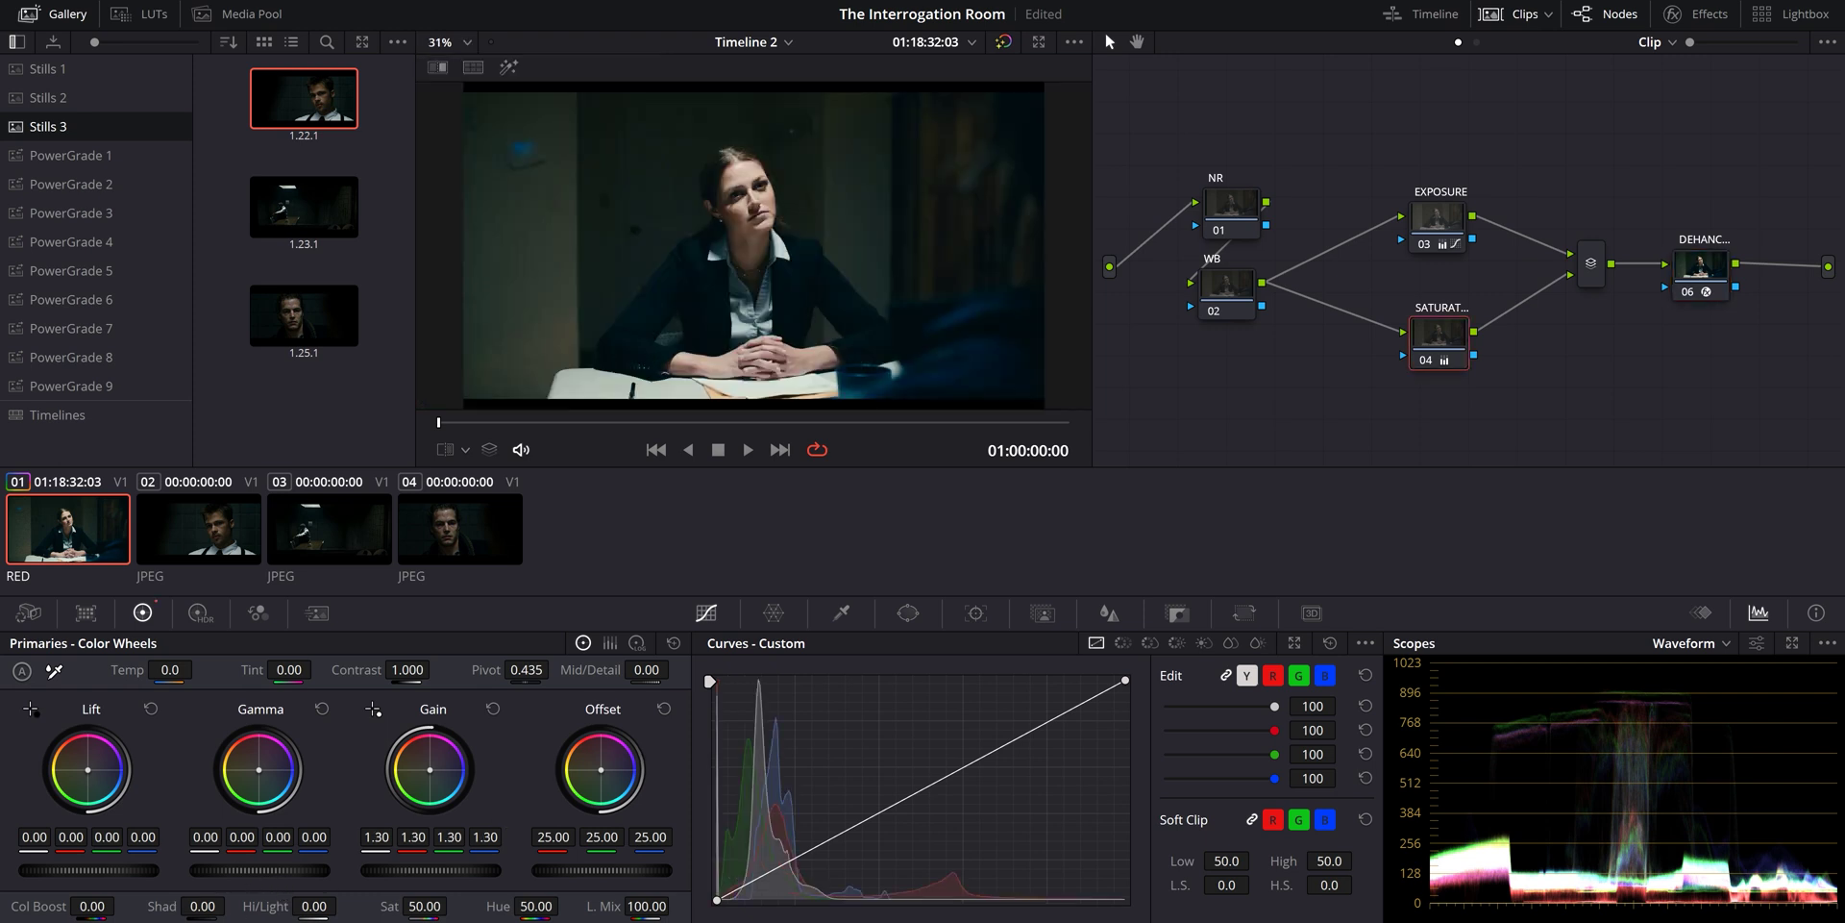
# Fine-tune the master Gamma and Gain of the SATURATION node, raising Gamma and lowering Gain
pyautogui.moveTo(258, 869); pyautogui.dragTo(290, 869)
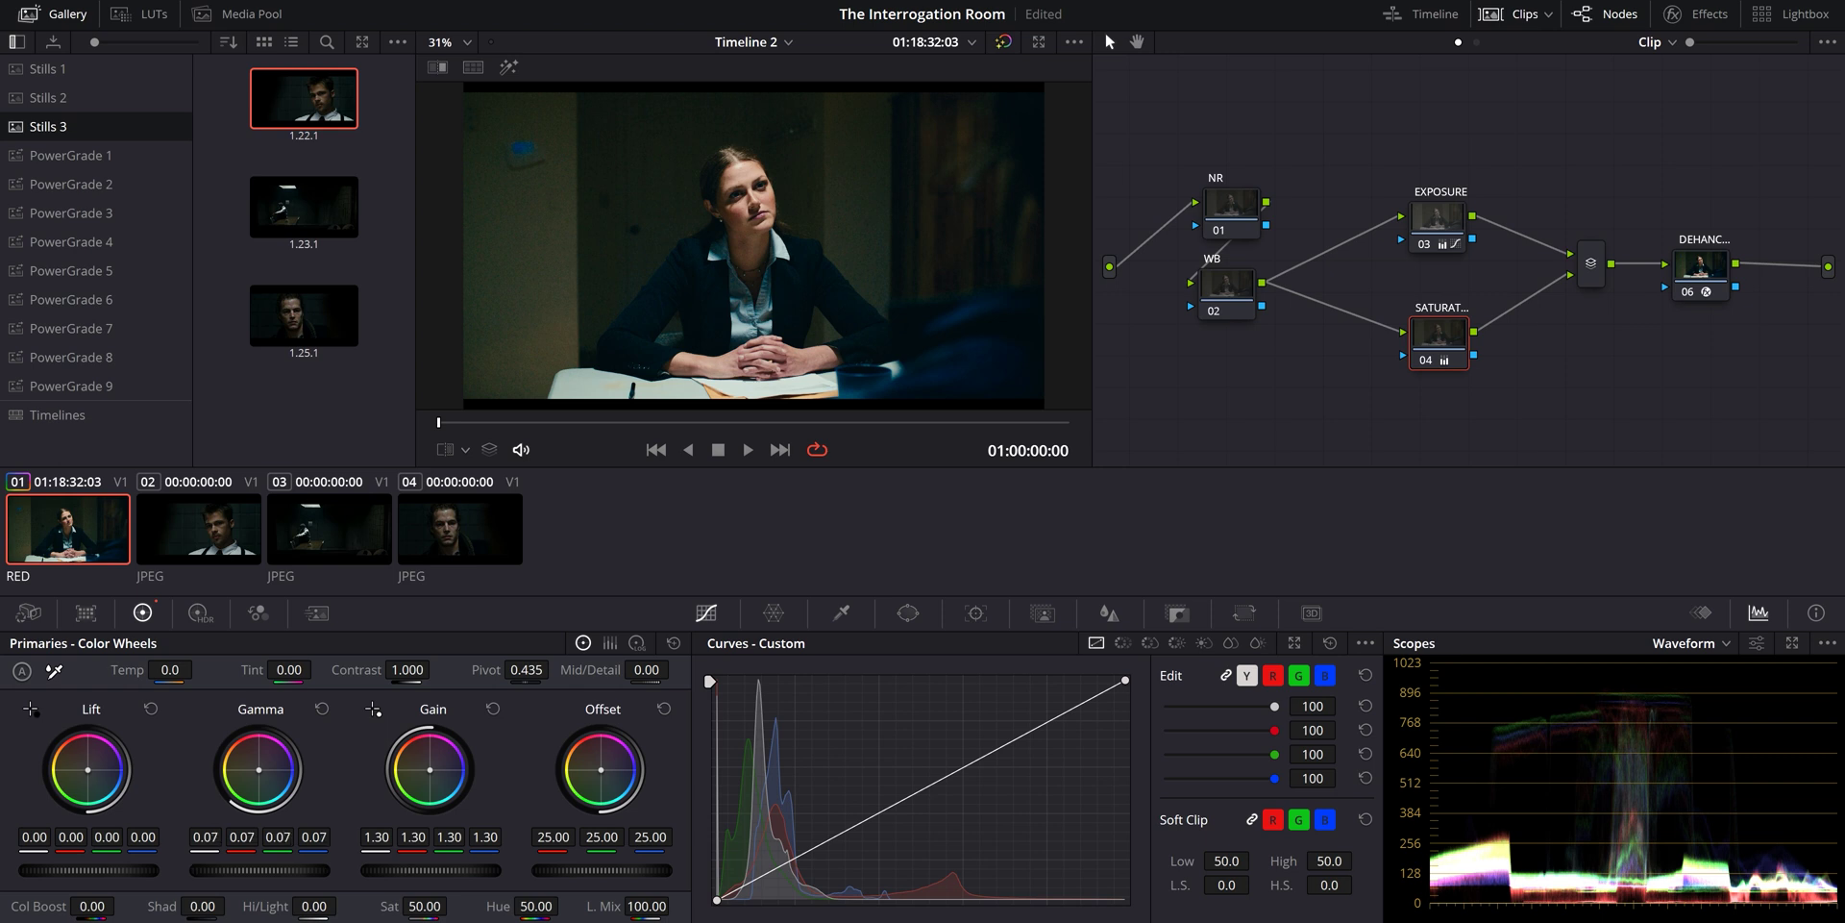
pyautogui.moveTo(431, 870); pyautogui.dragTo(404, 870)
pyautogui.moveTo(260, 869); pyautogui.dragTo(274, 870)
pyautogui.moveTo(430, 870); pyautogui.dragTo(430, 870)
pyautogui.moveTo(258, 869); pyautogui.dragTo(263, 870)
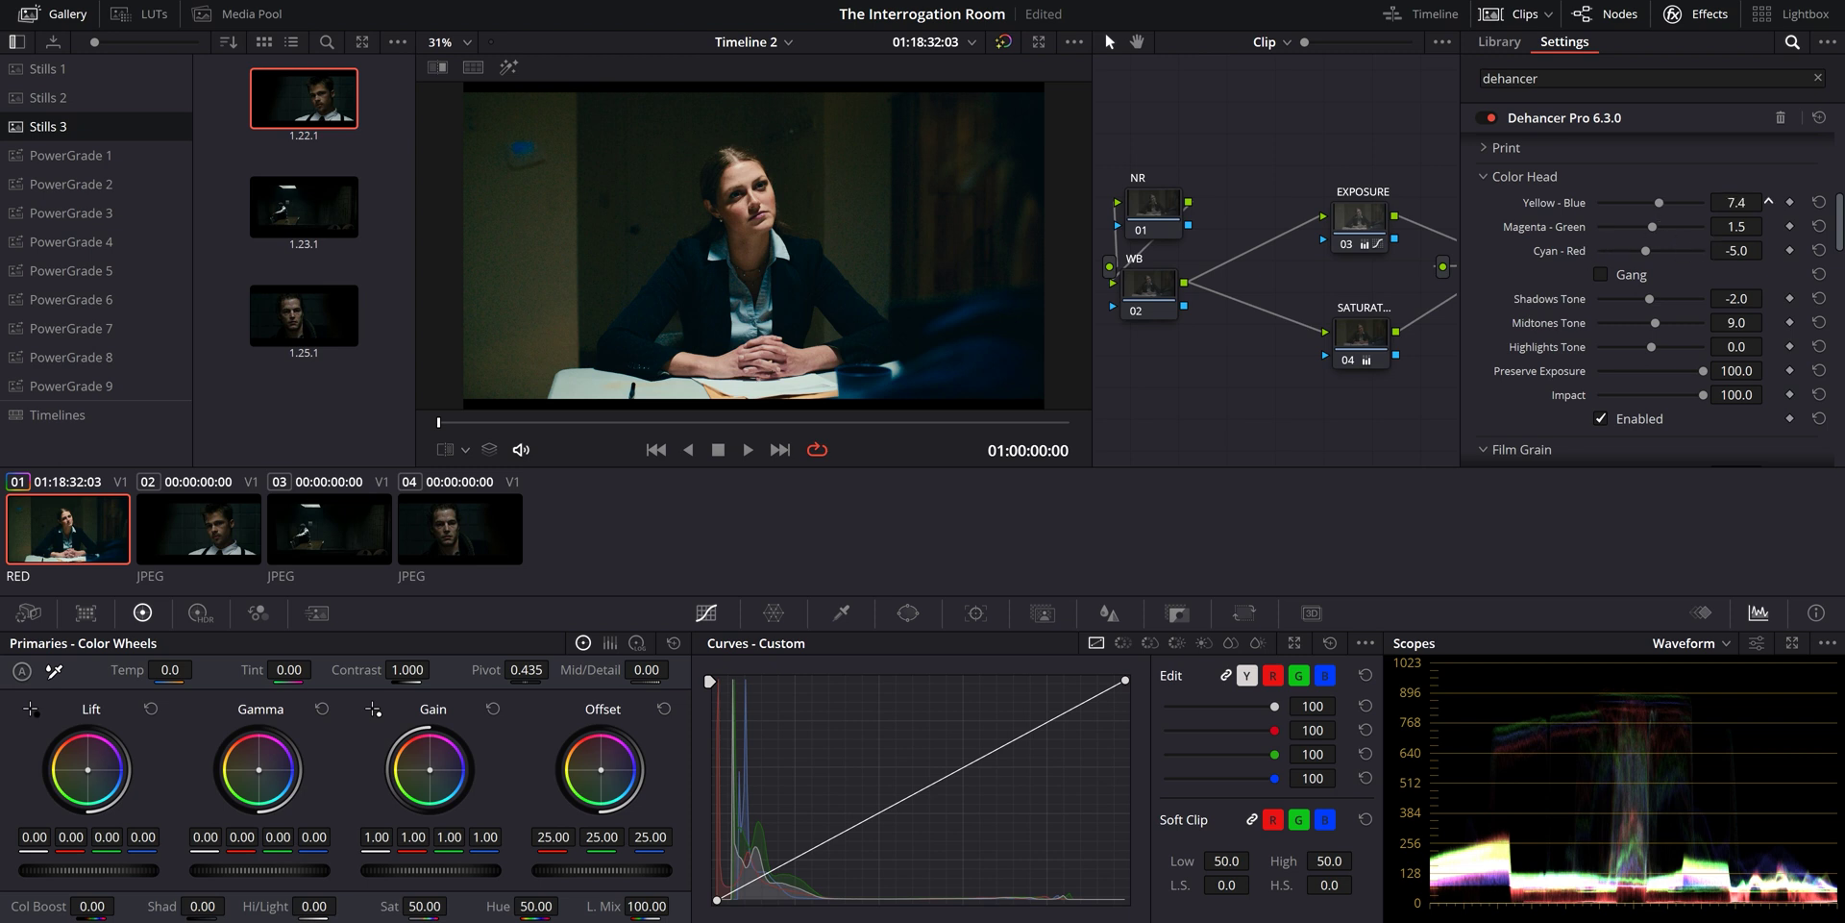
# Set Yellow - Blue to 3.0 in the Color Head of the Dehancer Pro node
pyautogui.moveTo(1736, 202); pyautogui.dragTo(1712, 202)
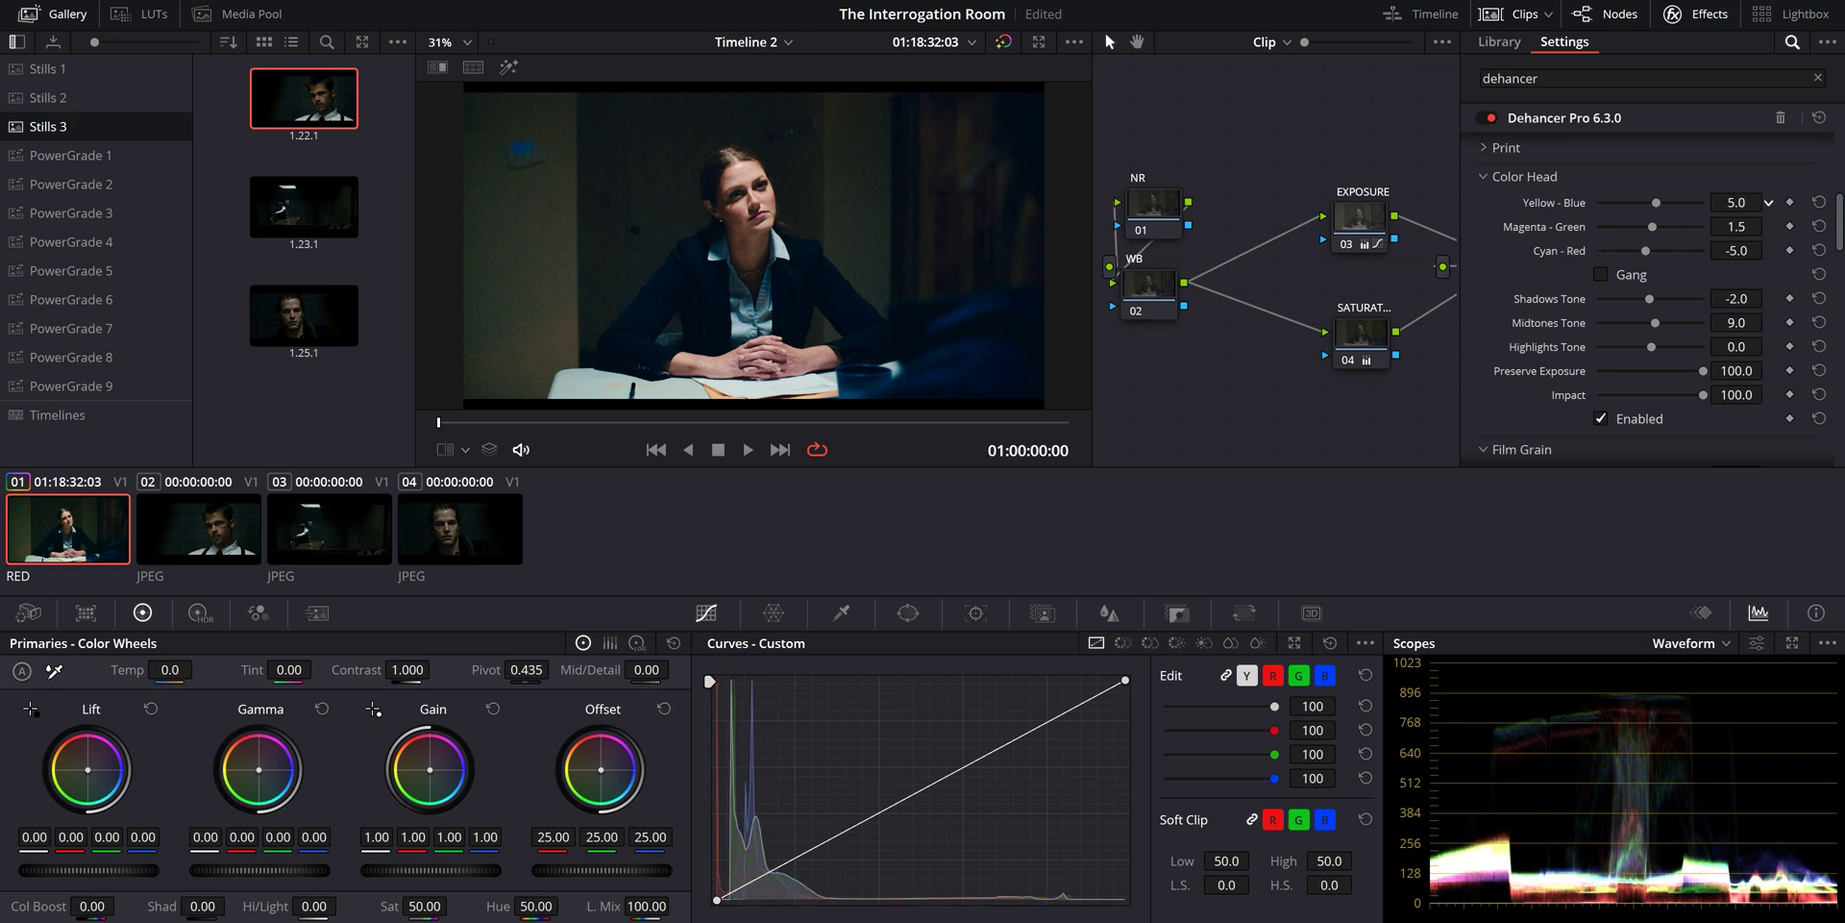
pyautogui.scroll(-1, 1769, 202)
pyautogui.scroll(-10, 1769, 201)
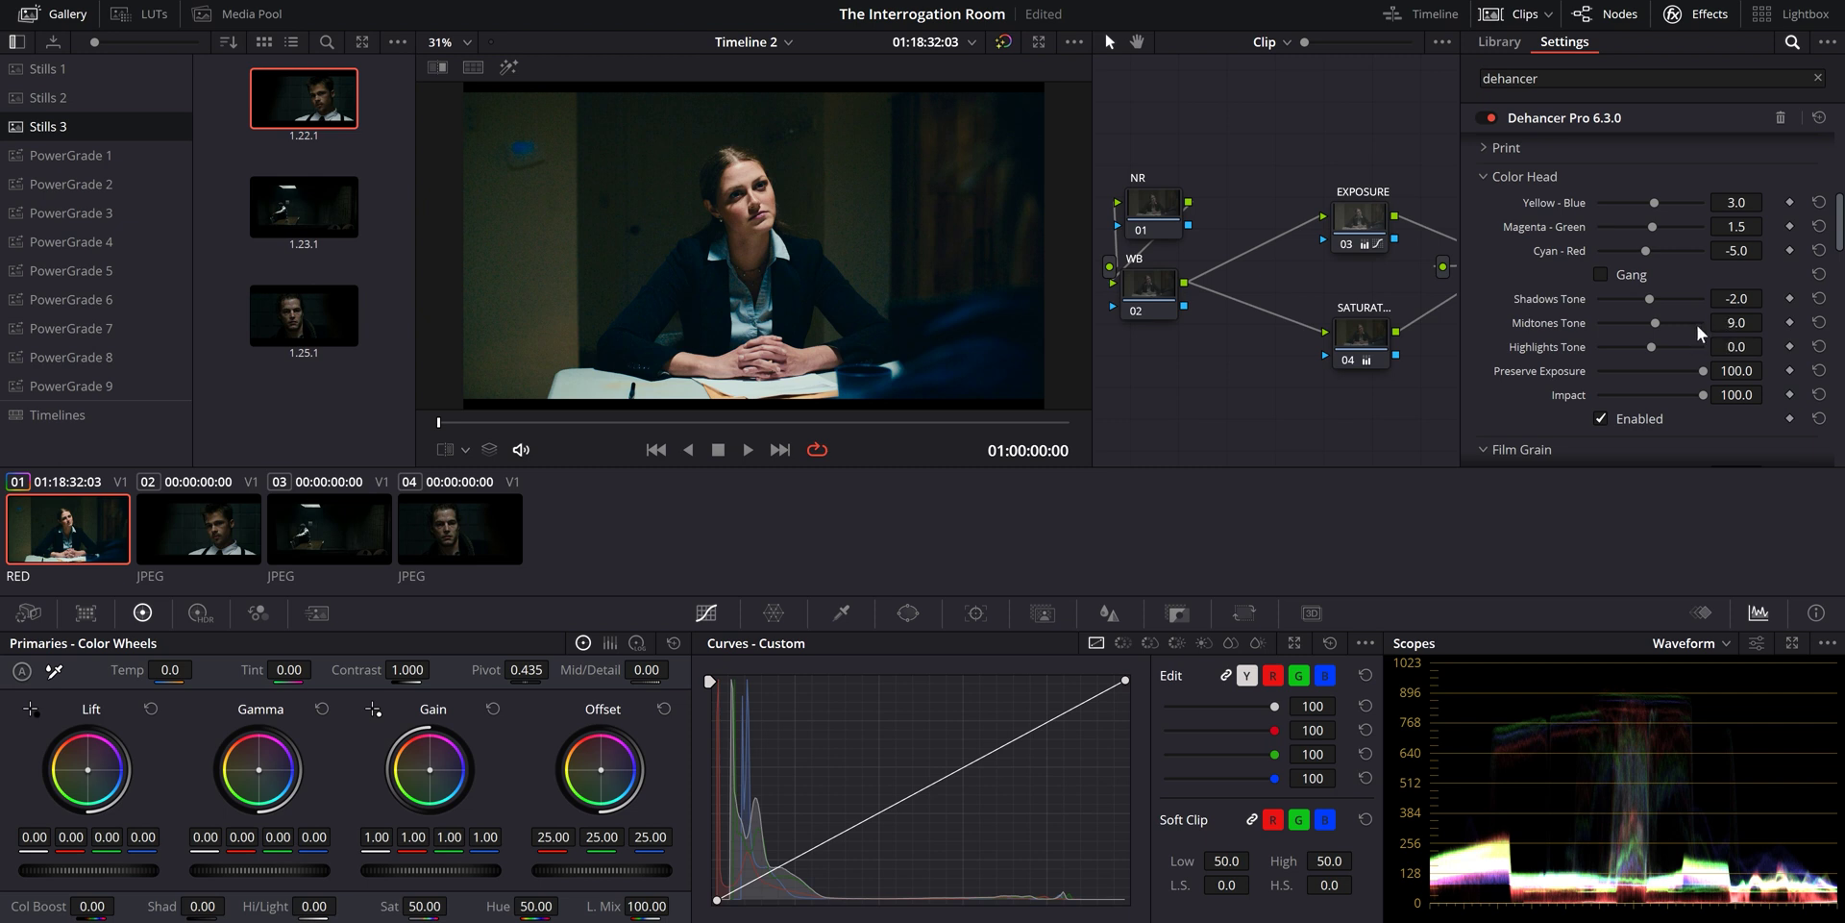
pyautogui.scroll(-15, 1769, 322)
# Reset Color Head Midtones Tone, and set Shadows Tone to -7.0, Cyan - Red to -9.0 and Magenta - Green to 0.5
pyautogui.click(1818, 324)
pyautogui.moveTo(1735, 298); pyautogui.dragTo(1733, 250)
pyautogui.moveTo(1735, 226); pyautogui.dragTo(1768, 227)
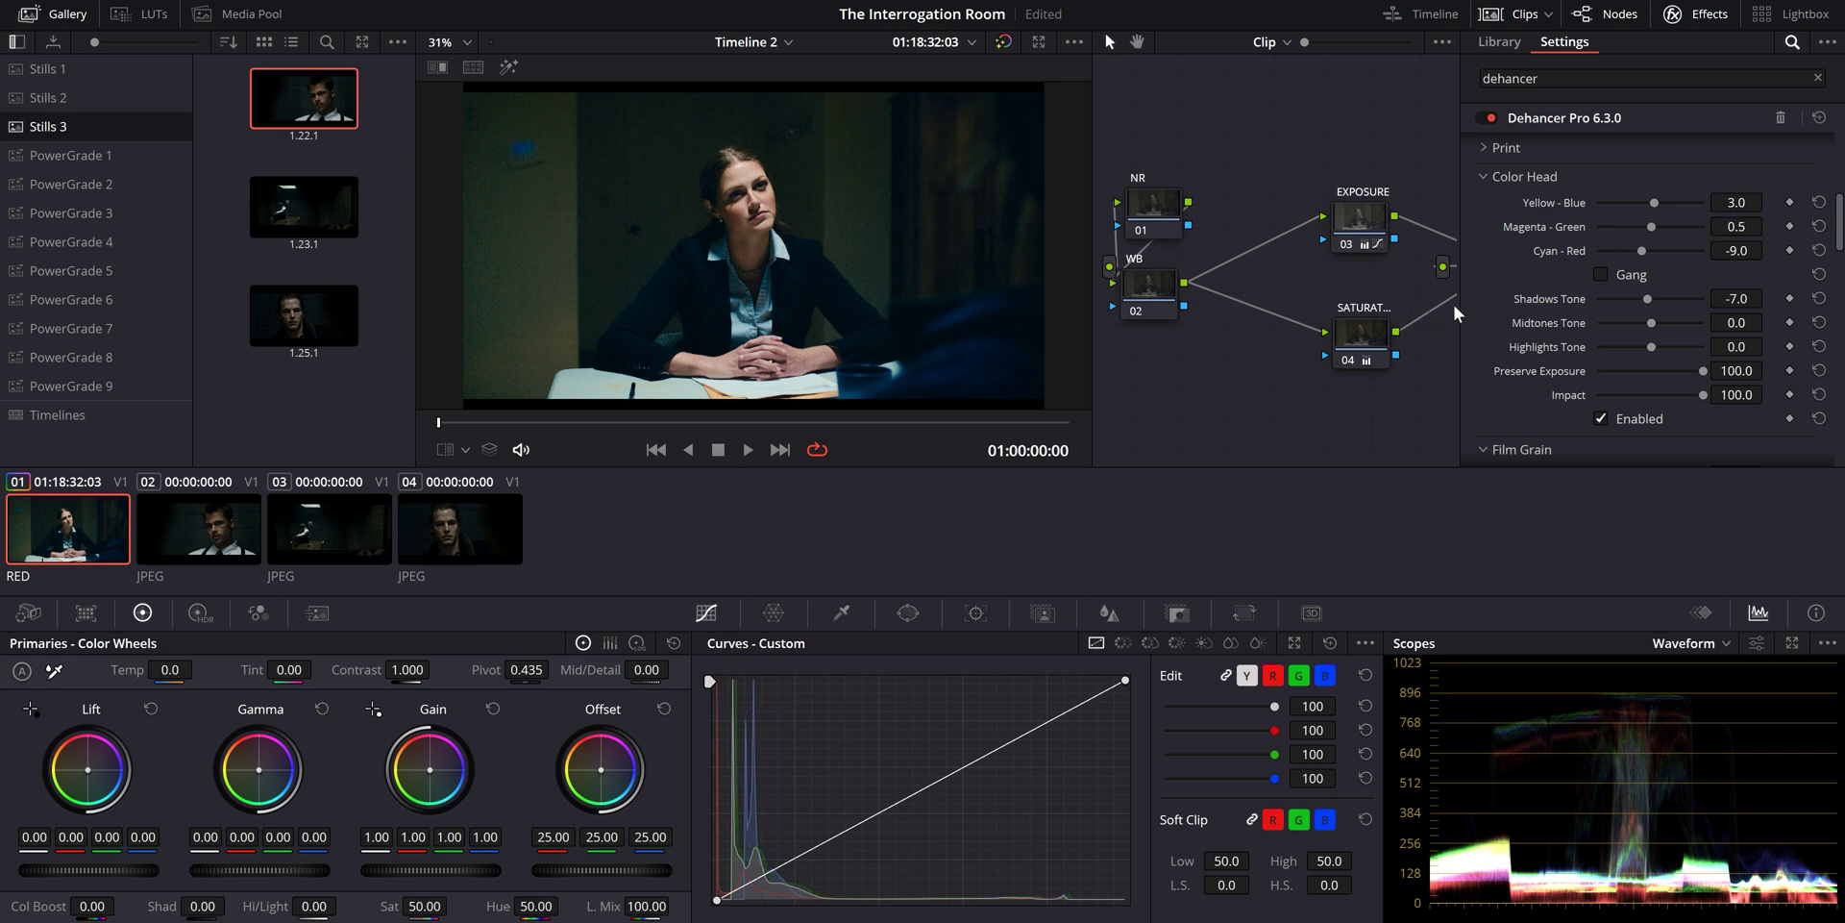
# Check the shot side by side with the reference still and set Color Head Shadows Tone to -2.0
pyautogui.click(475, 69)
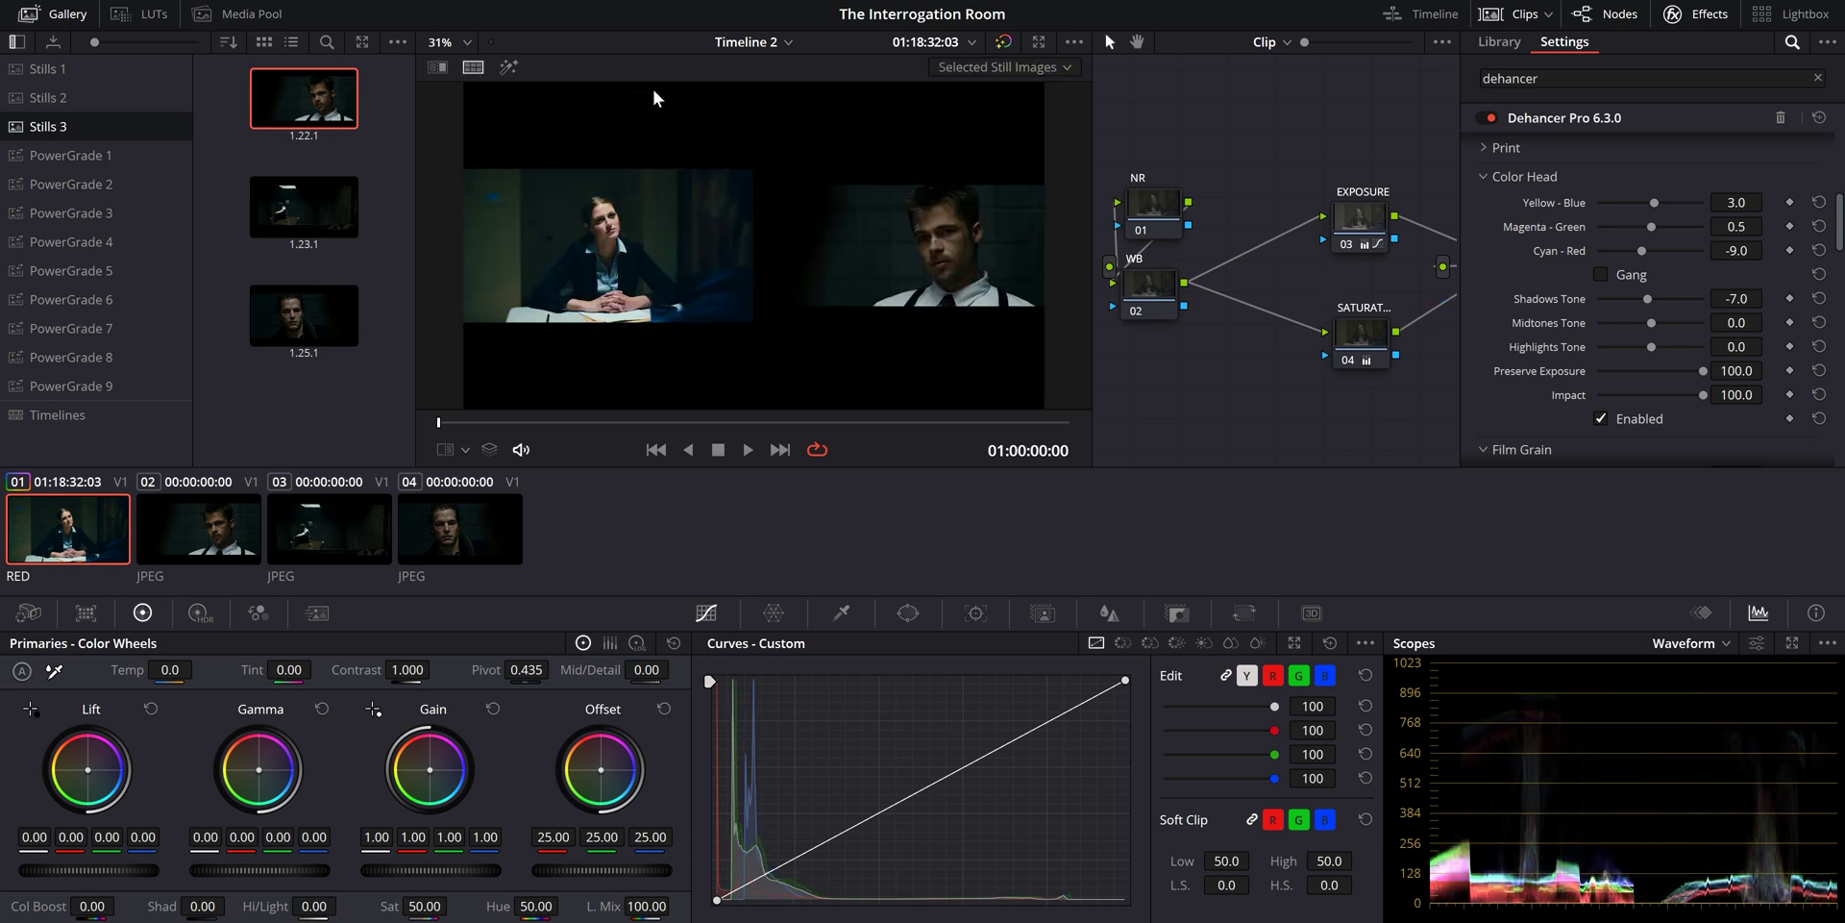
pyautogui.scroll(3, 706, 228)
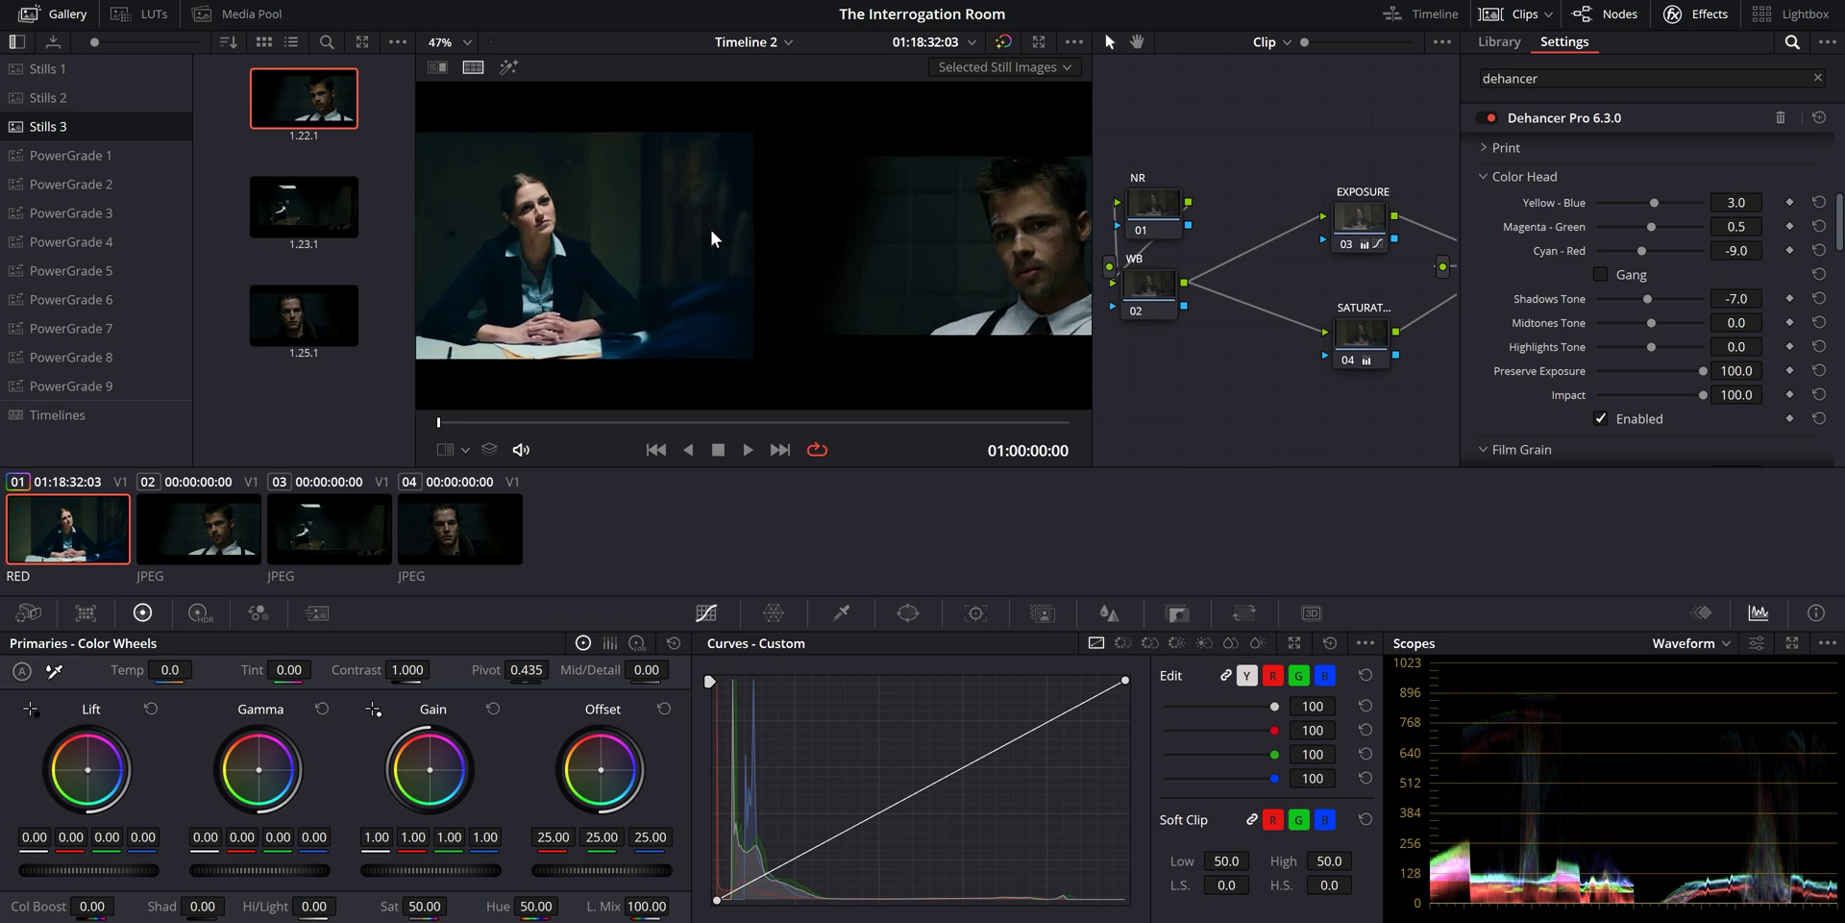
pyautogui.click(479, 72)
pyautogui.moveTo(1740, 298); pyautogui.dragTo(1763, 298)
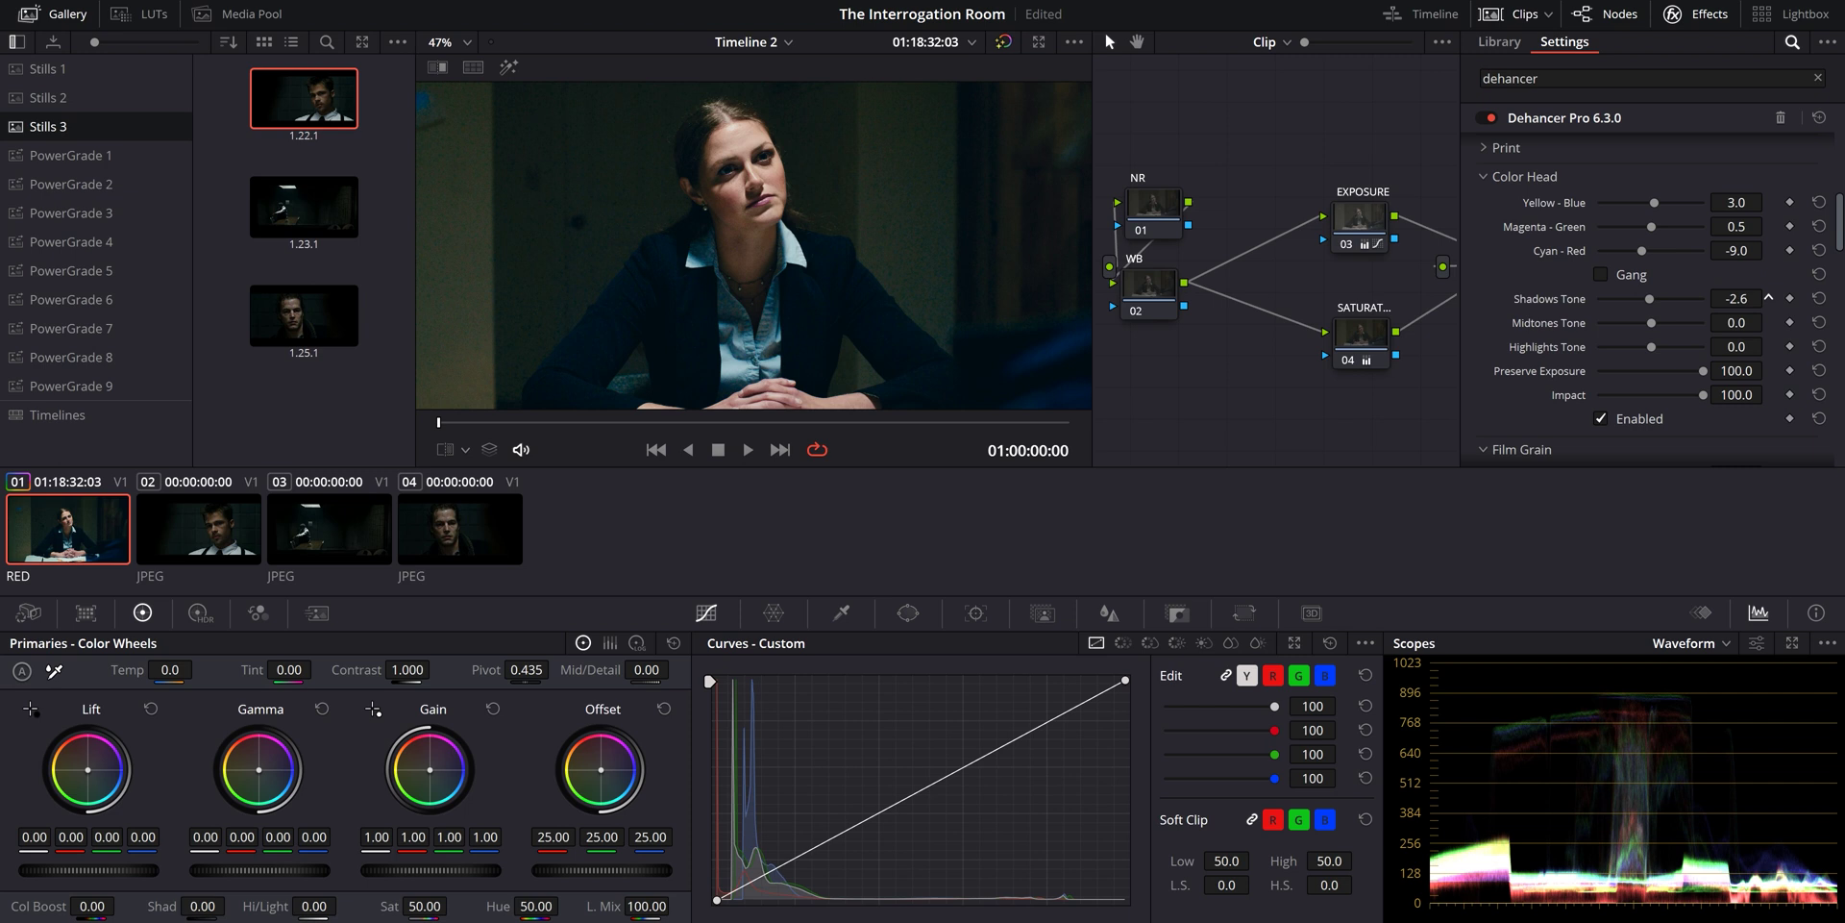
# Compare the graded shot with the reference still side by side in the enlarged viewer
pyautogui.click(460, 42)
pyautogui.click(448, 64)
pyautogui.click(1038, 41)
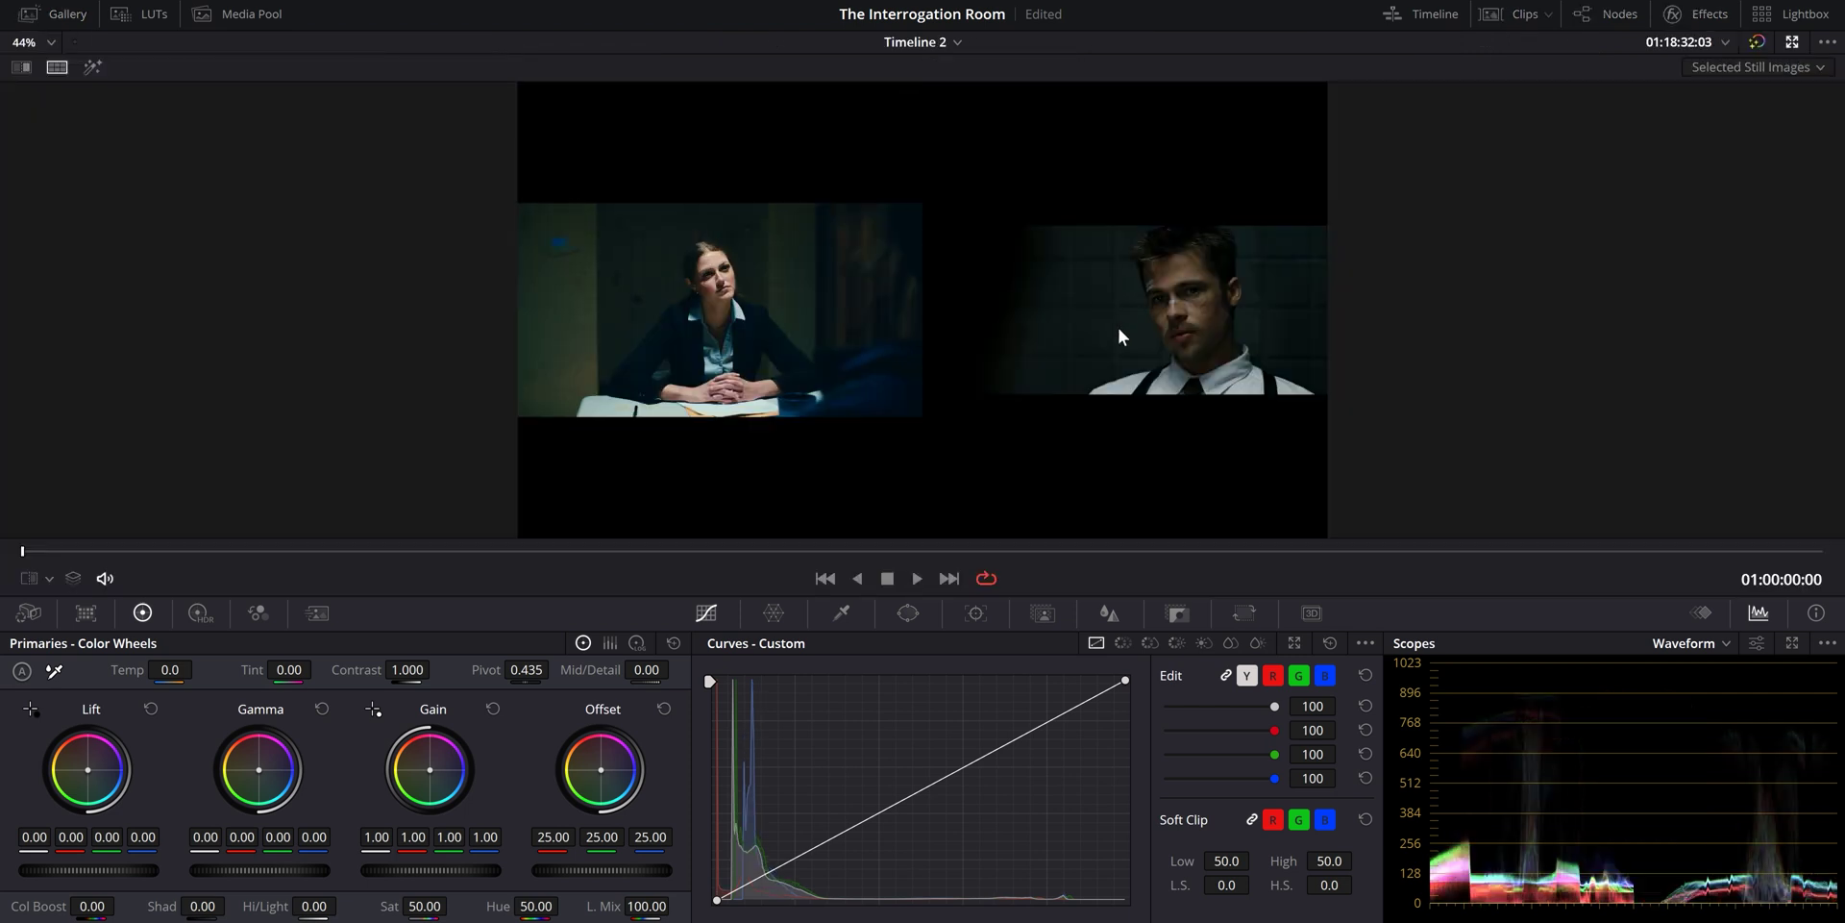
pyautogui.scroll(5, 1117, 326)
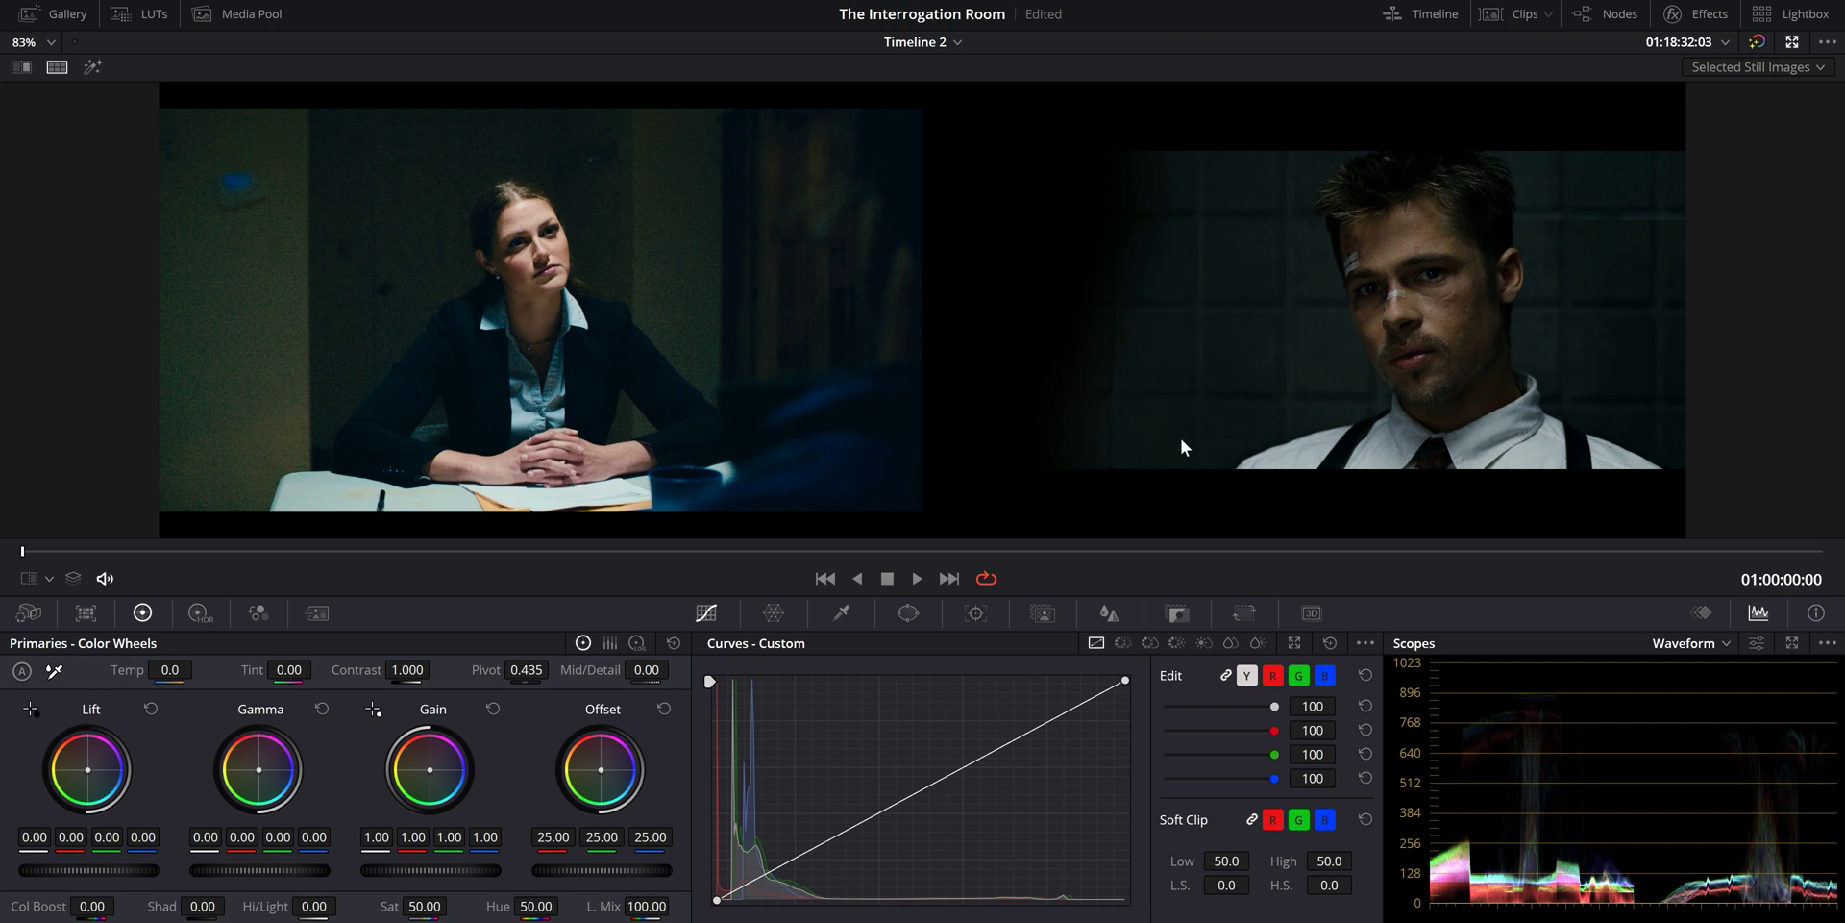
pyautogui.click(1793, 41)
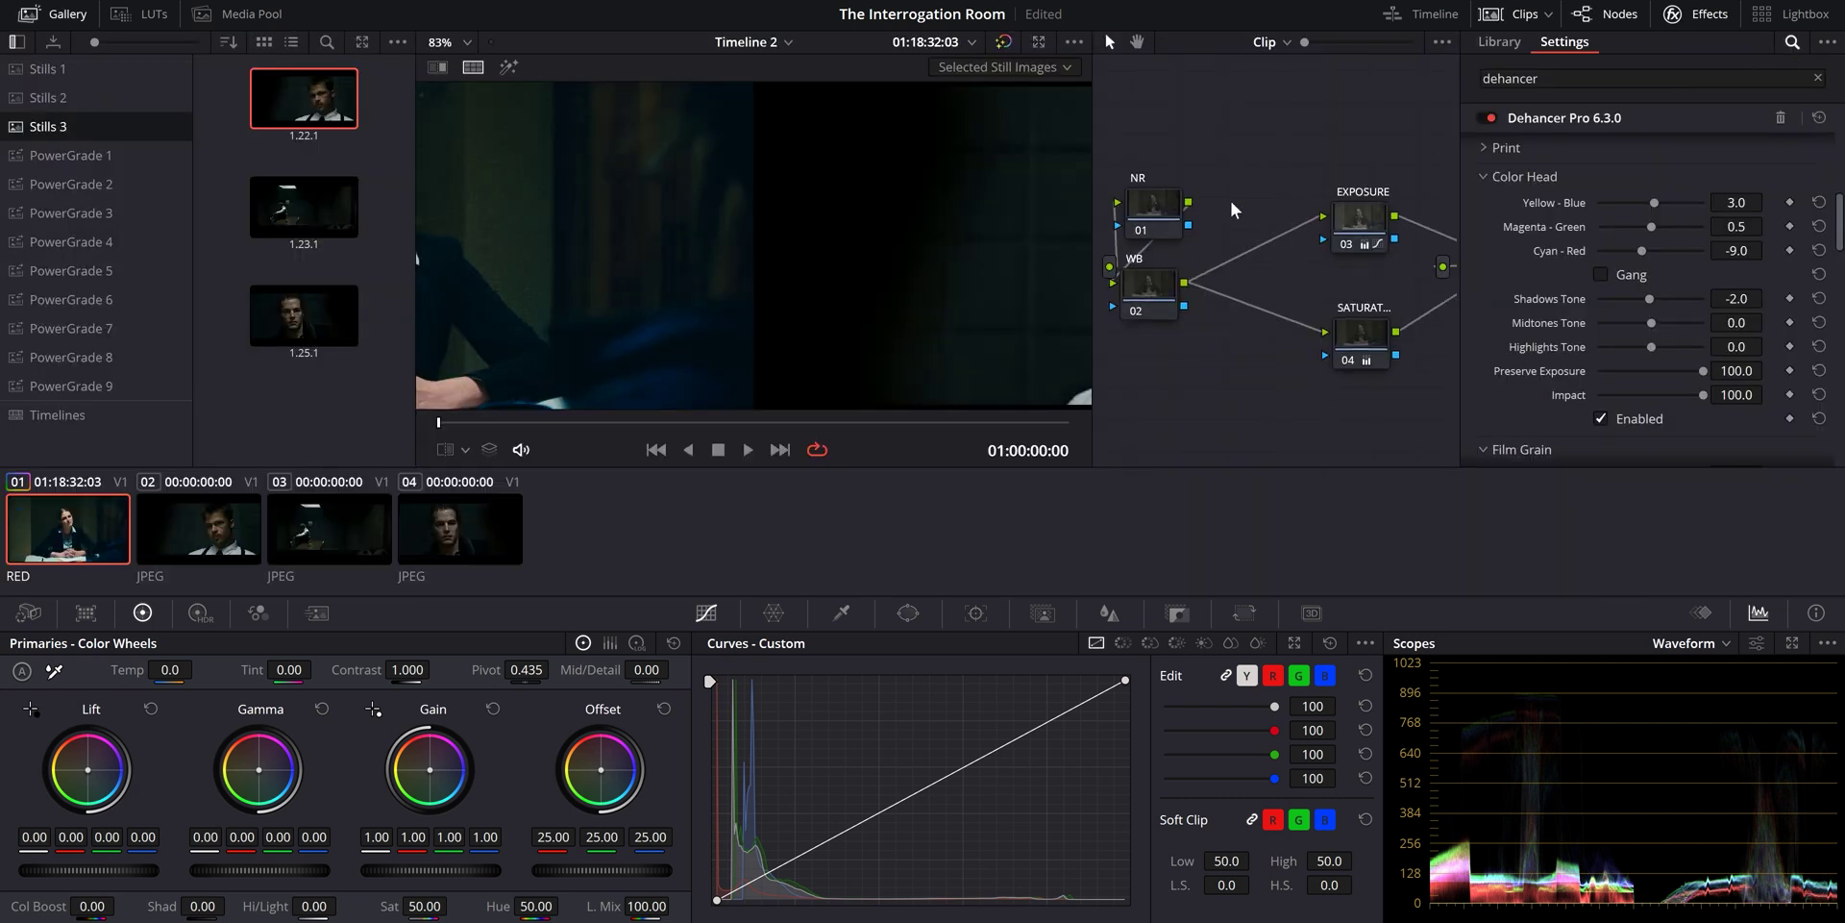
# Show the graded shot alone and lower the EXPOSURE node's Hi/Light to about -50
pyautogui.click(451, 41)
pyautogui.click(448, 67)
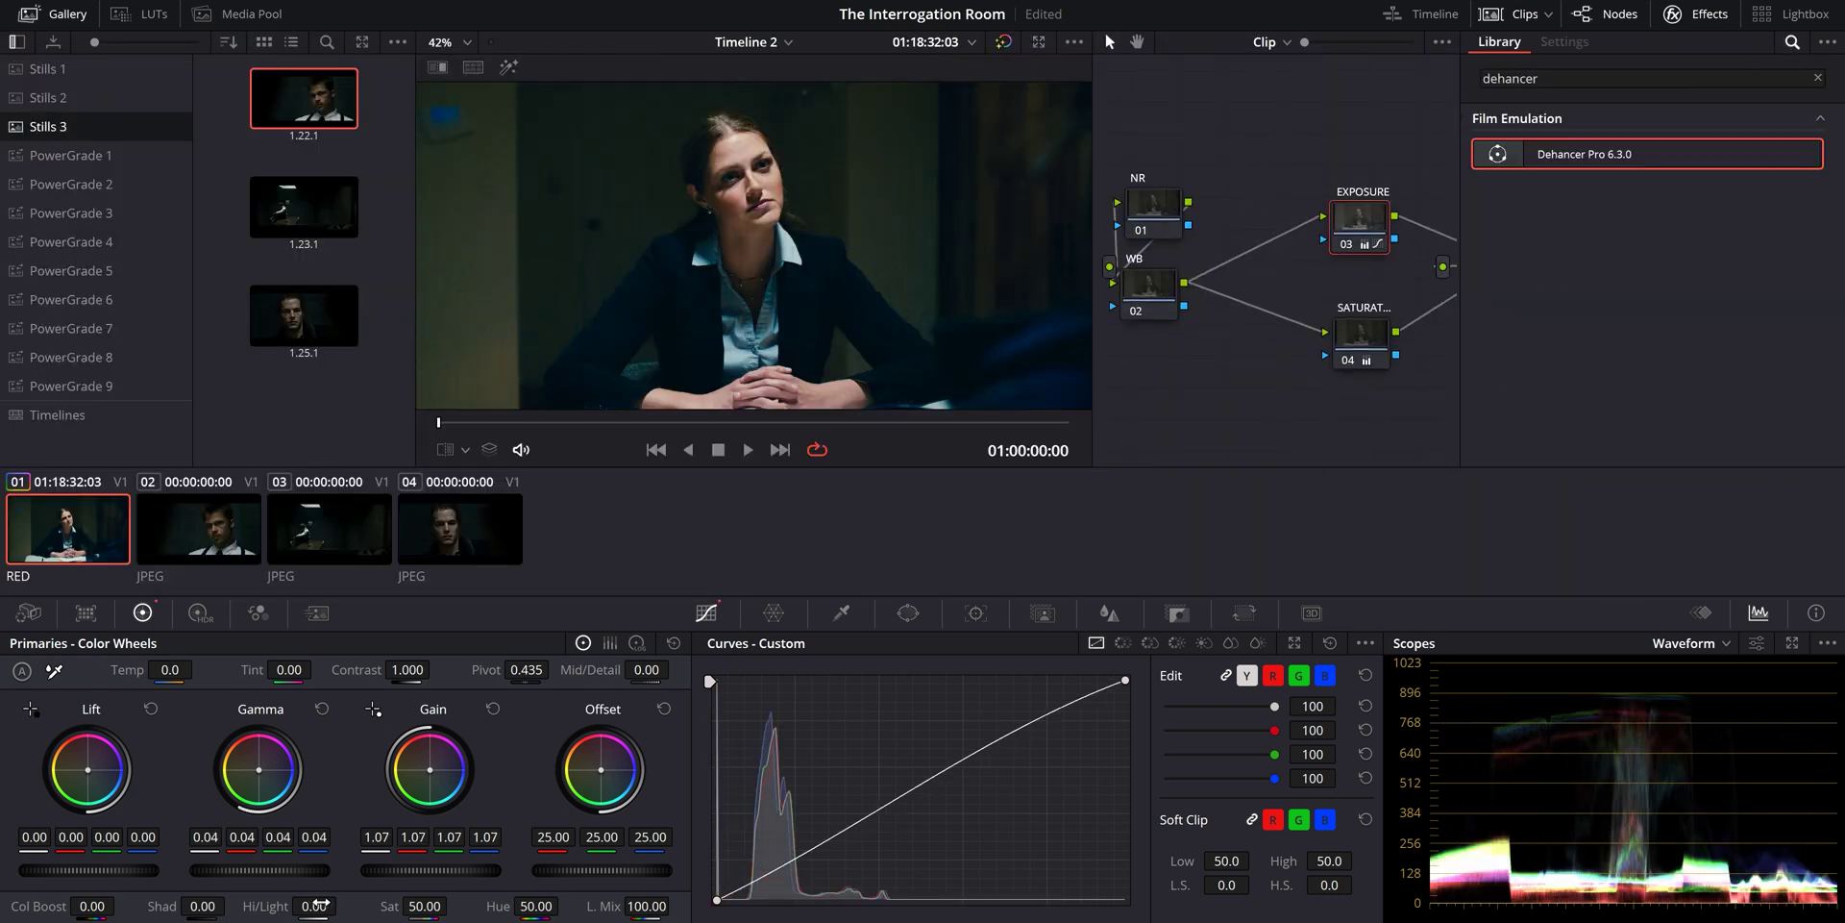
pyautogui.moveTo(315, 906); pyautogui.dragTo(211, 905)
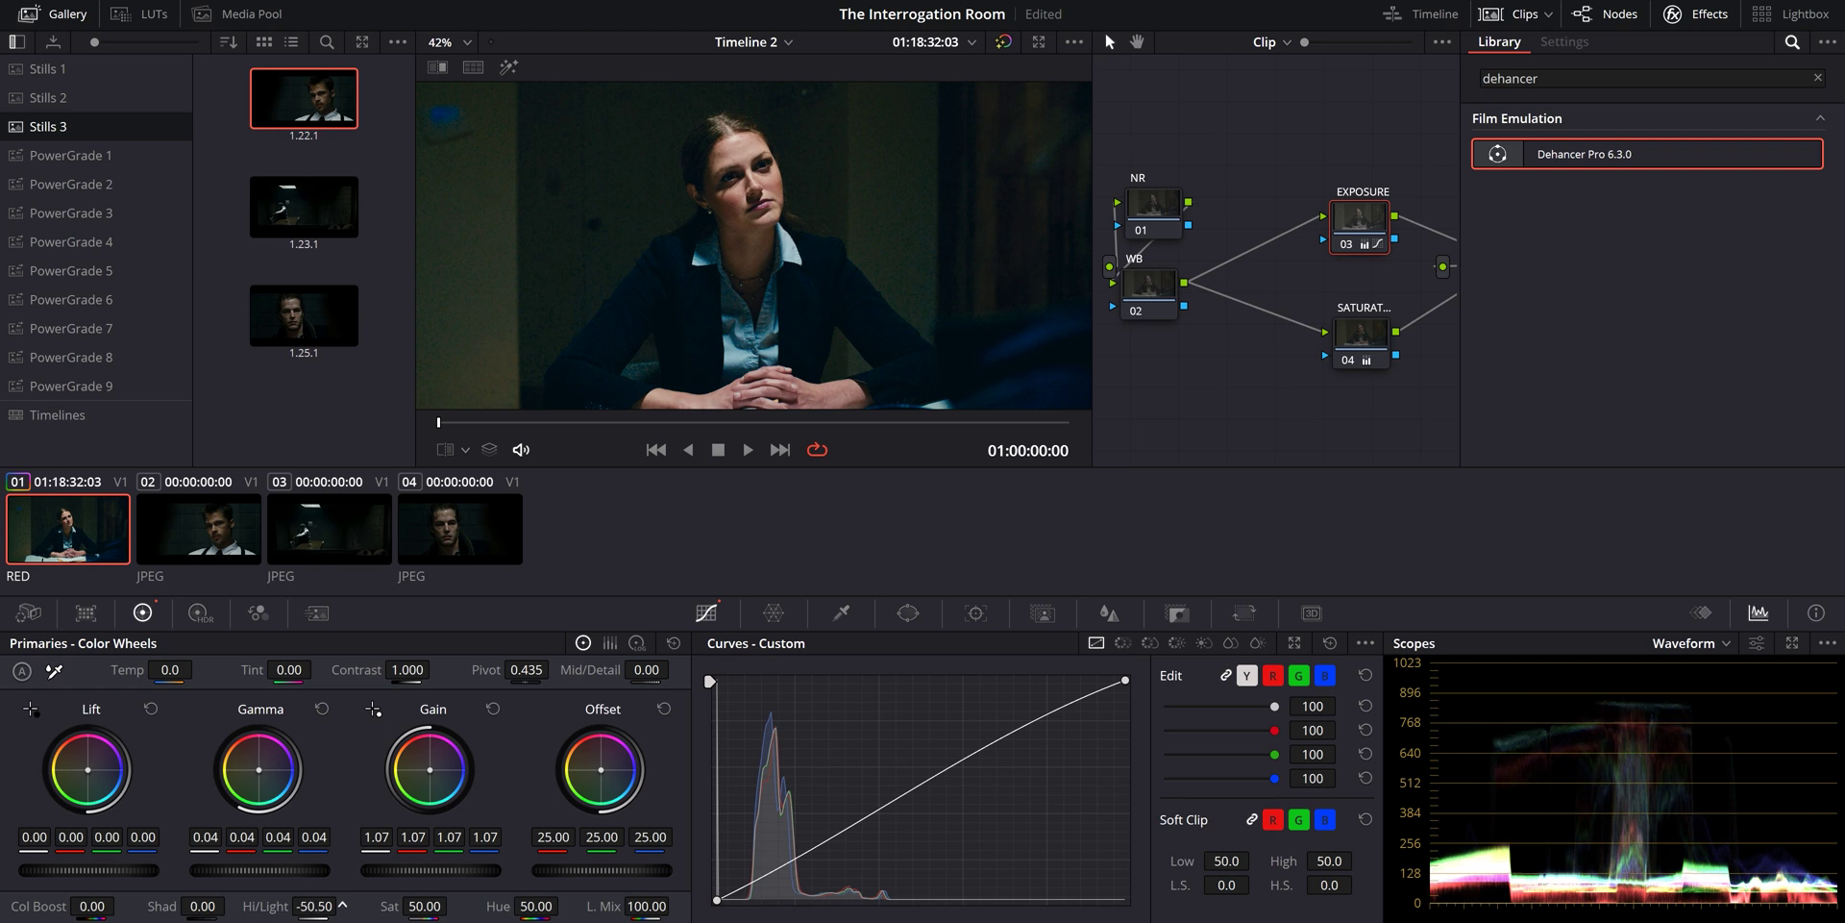
pyautogui.moveTo(343, 904); pyautogui.dragTo(342, 904)
# In the Dehancer Pro node's Color Head, reset Magenta - Green and set Cyan - Red to -5.0 and Shadows Tone to about -15
pyautogui.moveTo(1375, 154); pyautogui.dragTo(1340, 151)
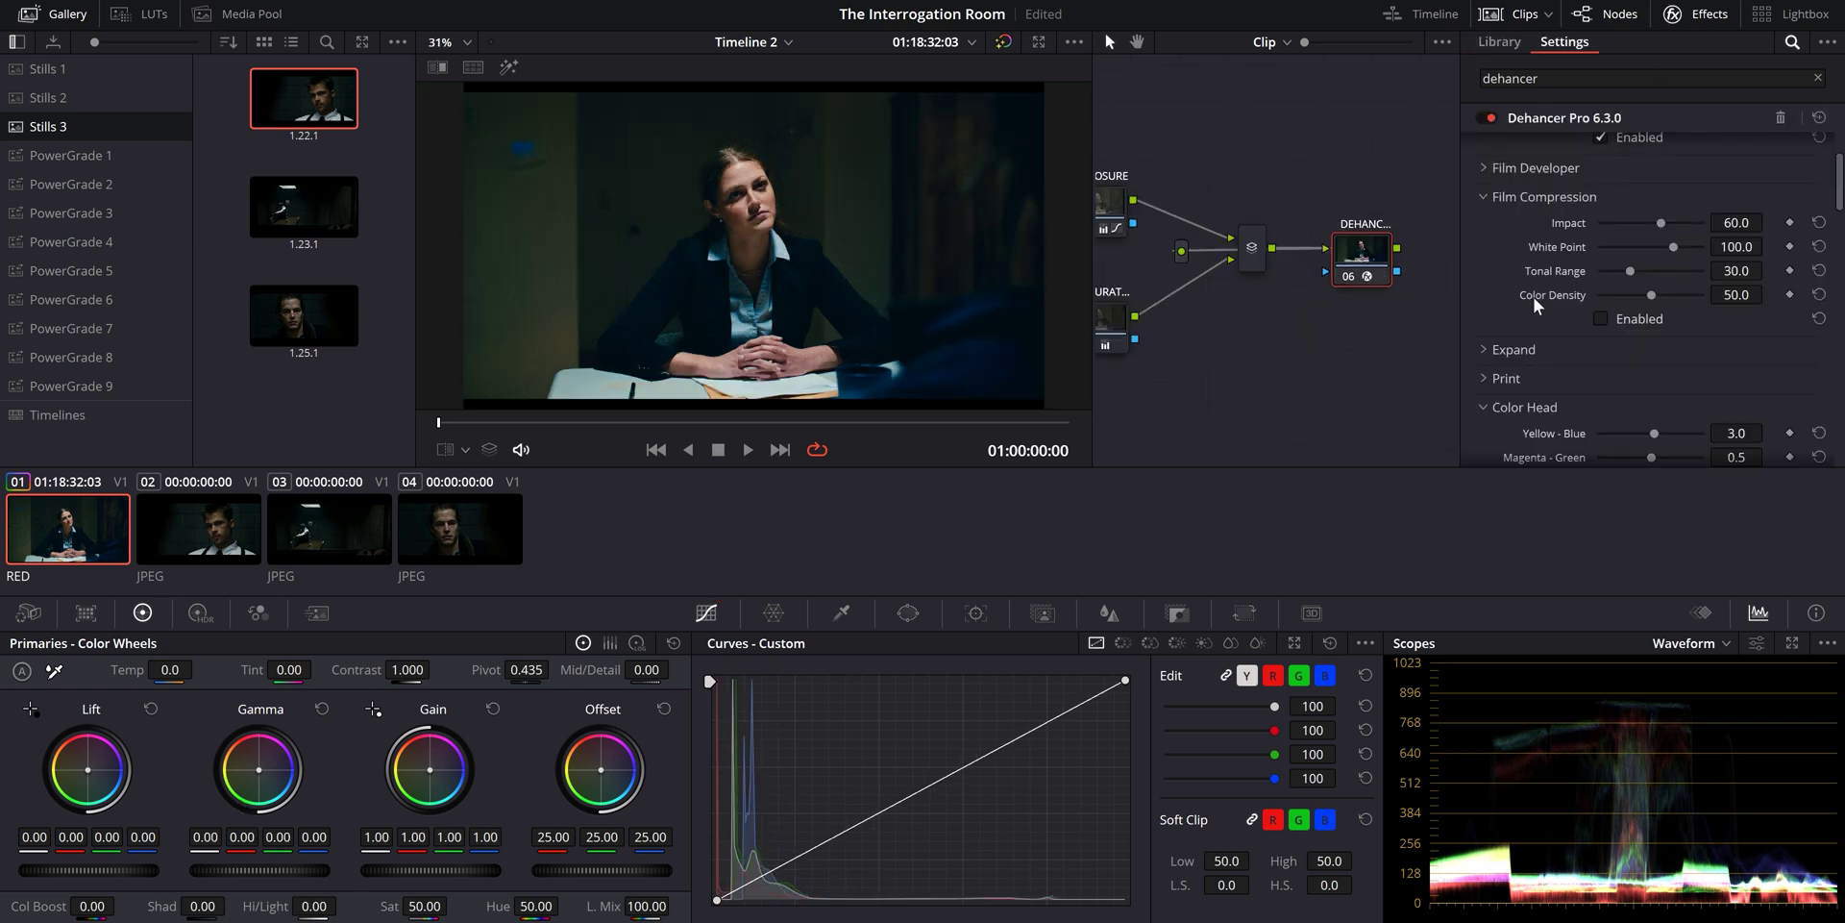
pyautogui.scroll(-5, 1535, 298)
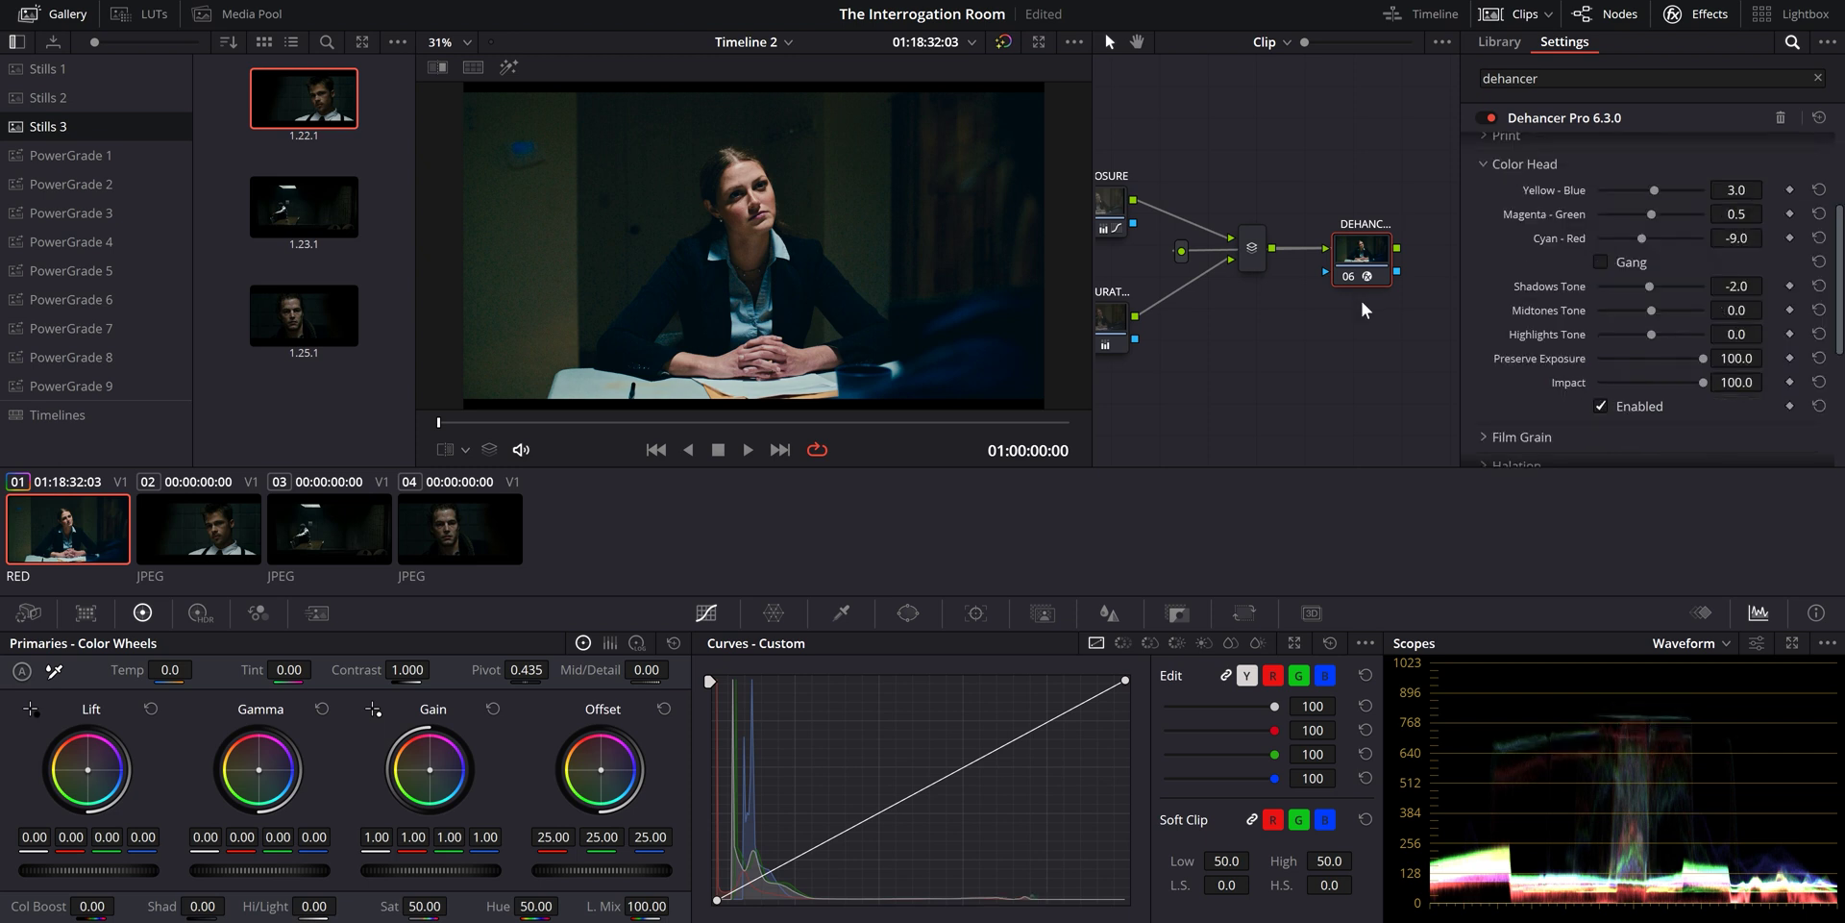
pyautogui.moveTo(1736, 214)
pyautogui.mouseDown()
pyautogui.moveTo(1701, 214)
pyautogui.moveTo(1727, 215)
pyautogui.mouseUp()
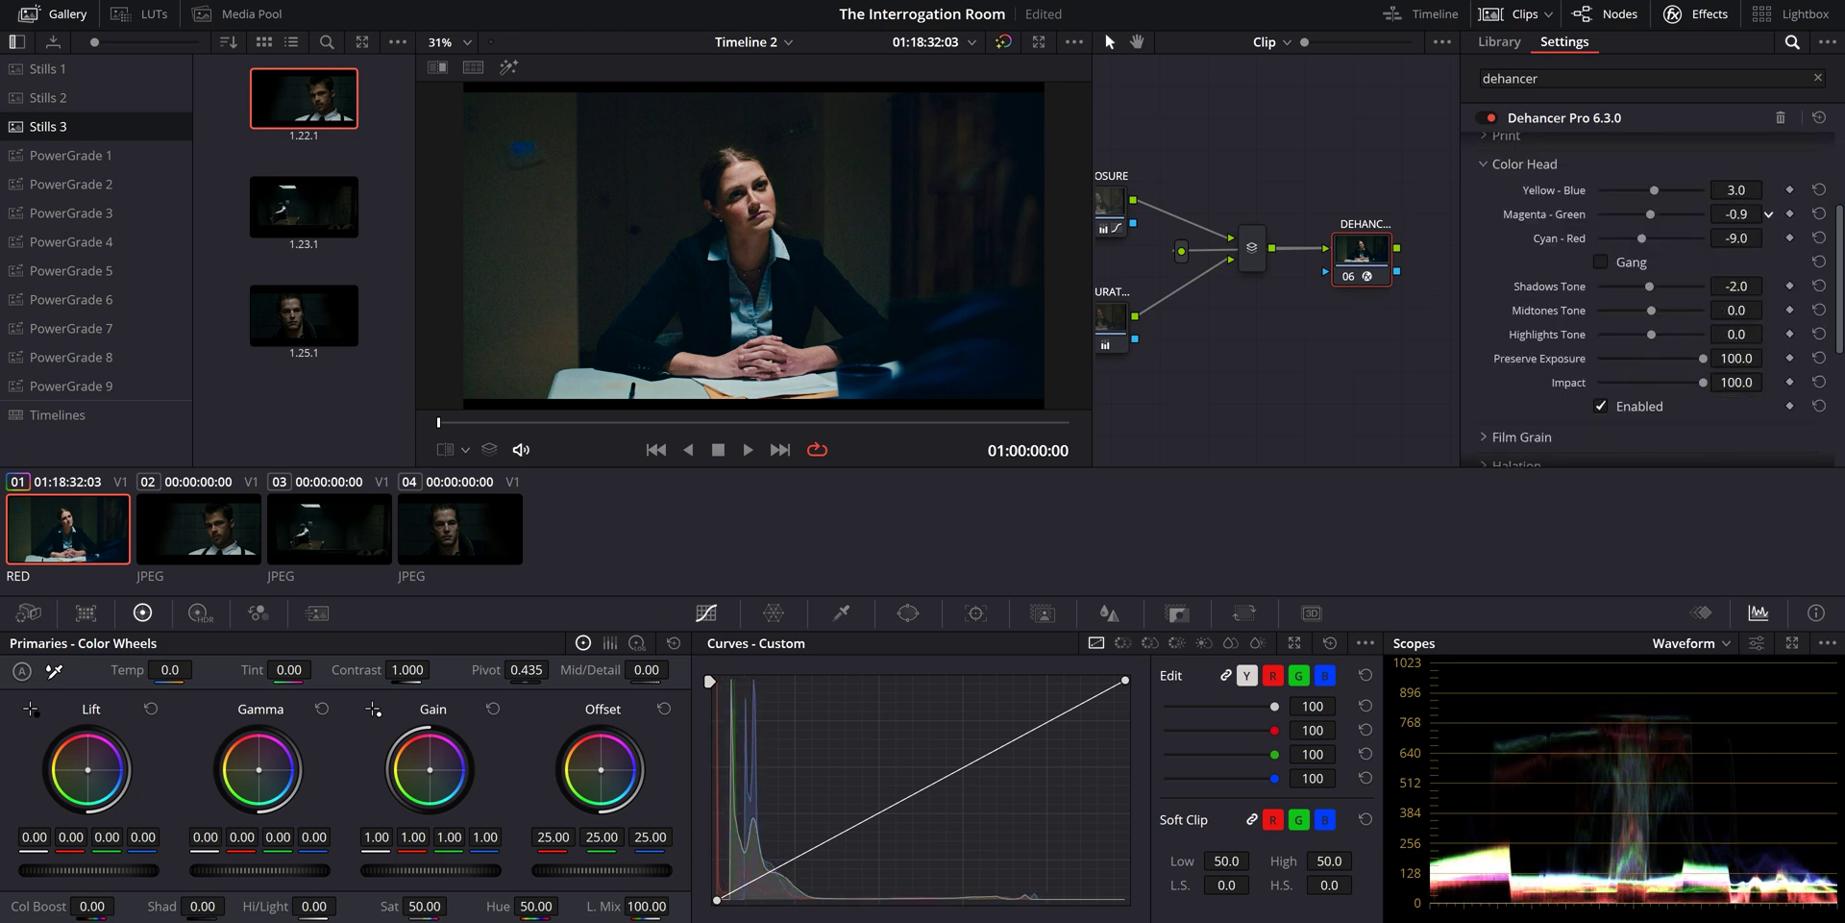
pyautogui.click(1817, 214)
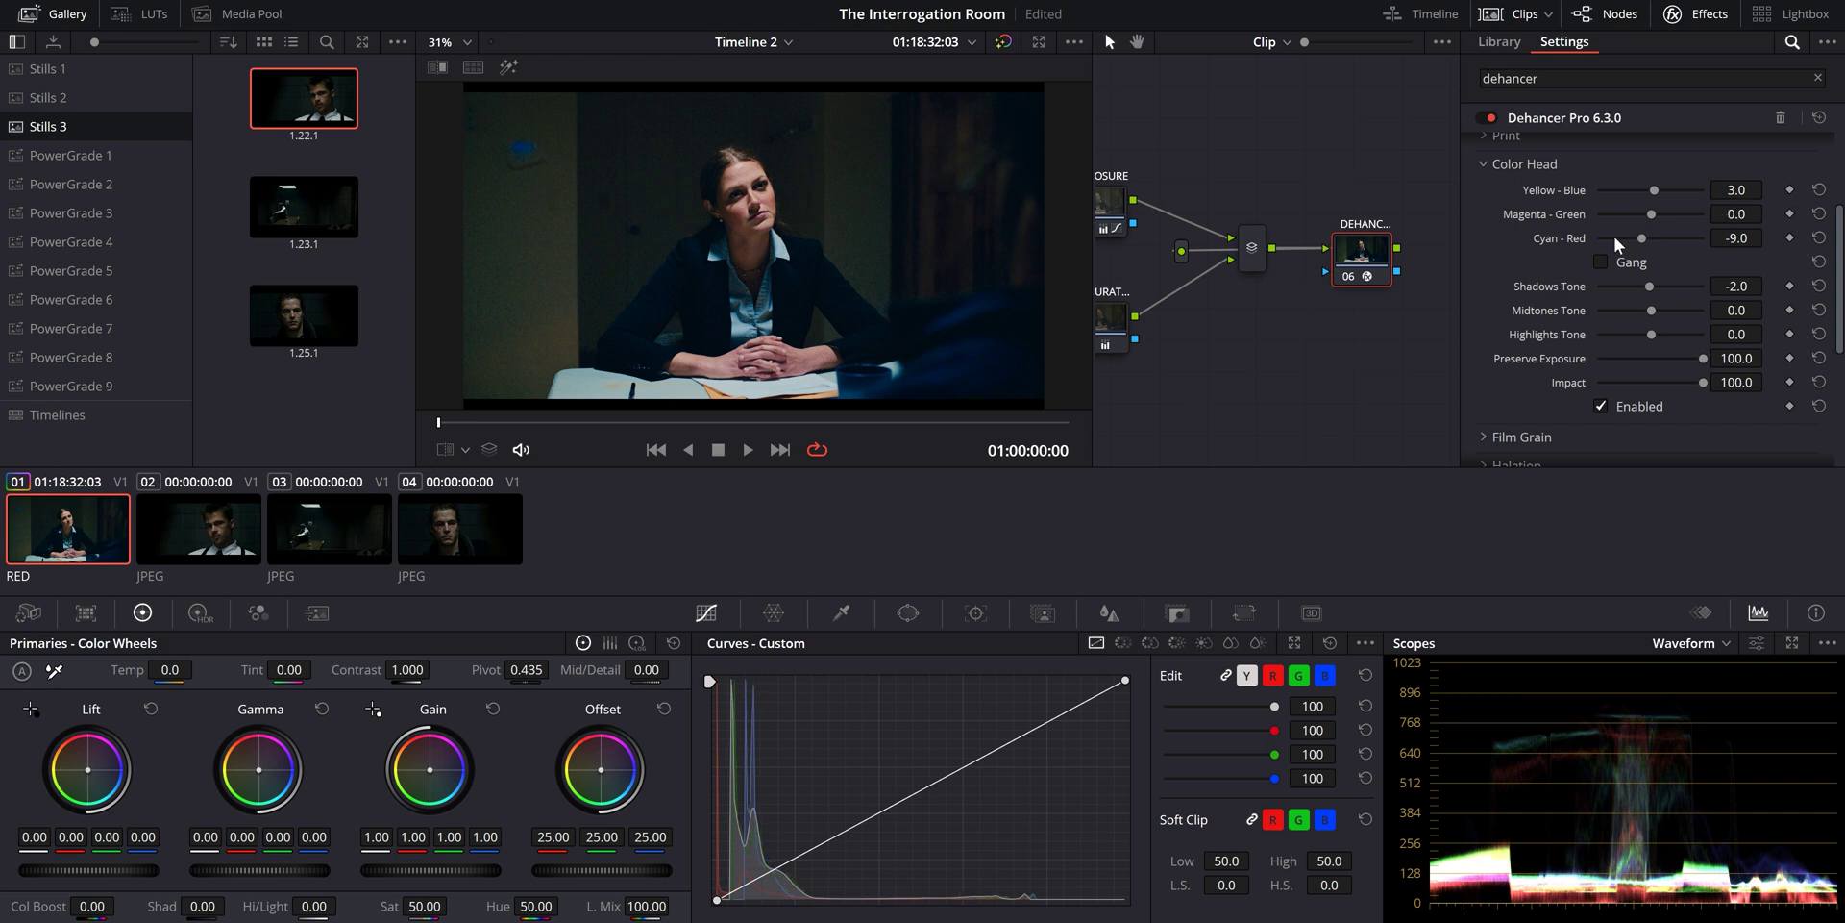
pyautogui.moveTo(1736, 239); pyautogui.dragTo(1738, 285)
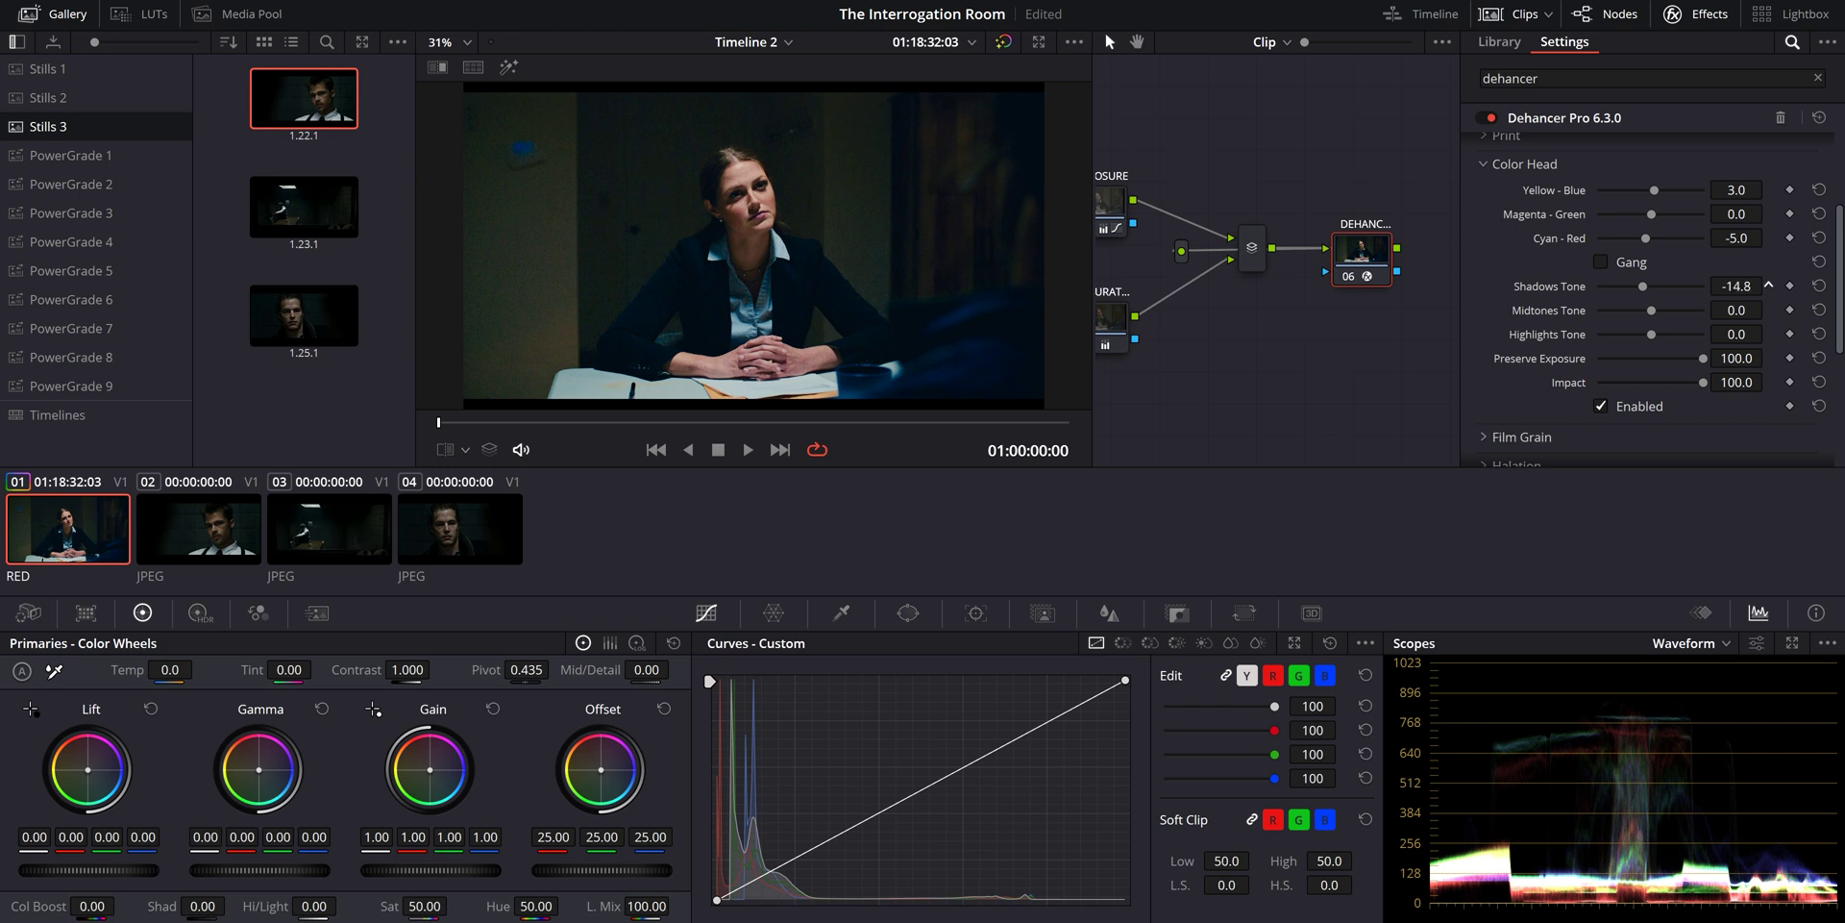
# Set Color Head Highlights Tone to -4.8 and Midtones Tone to 0.5
pyautogui.moveTo(1769, 333); pyautogui.dragTo(1750, 332)
pyautogui.moveTo(1769, 334)
pyautogui.mouseDown()
pyautogui.moveTo(1731, 333)
pyautogui.moveTo(1769, 309)
pyautogui.mouseUp()
pyautogui.scroll(-2, 1525, 320)
pyautogui.scroll(2, 1525, 320)
# Disable and re-enable the Color Head several times to compare the shot with and without its color shift
pyautogui.click(1600, 404)
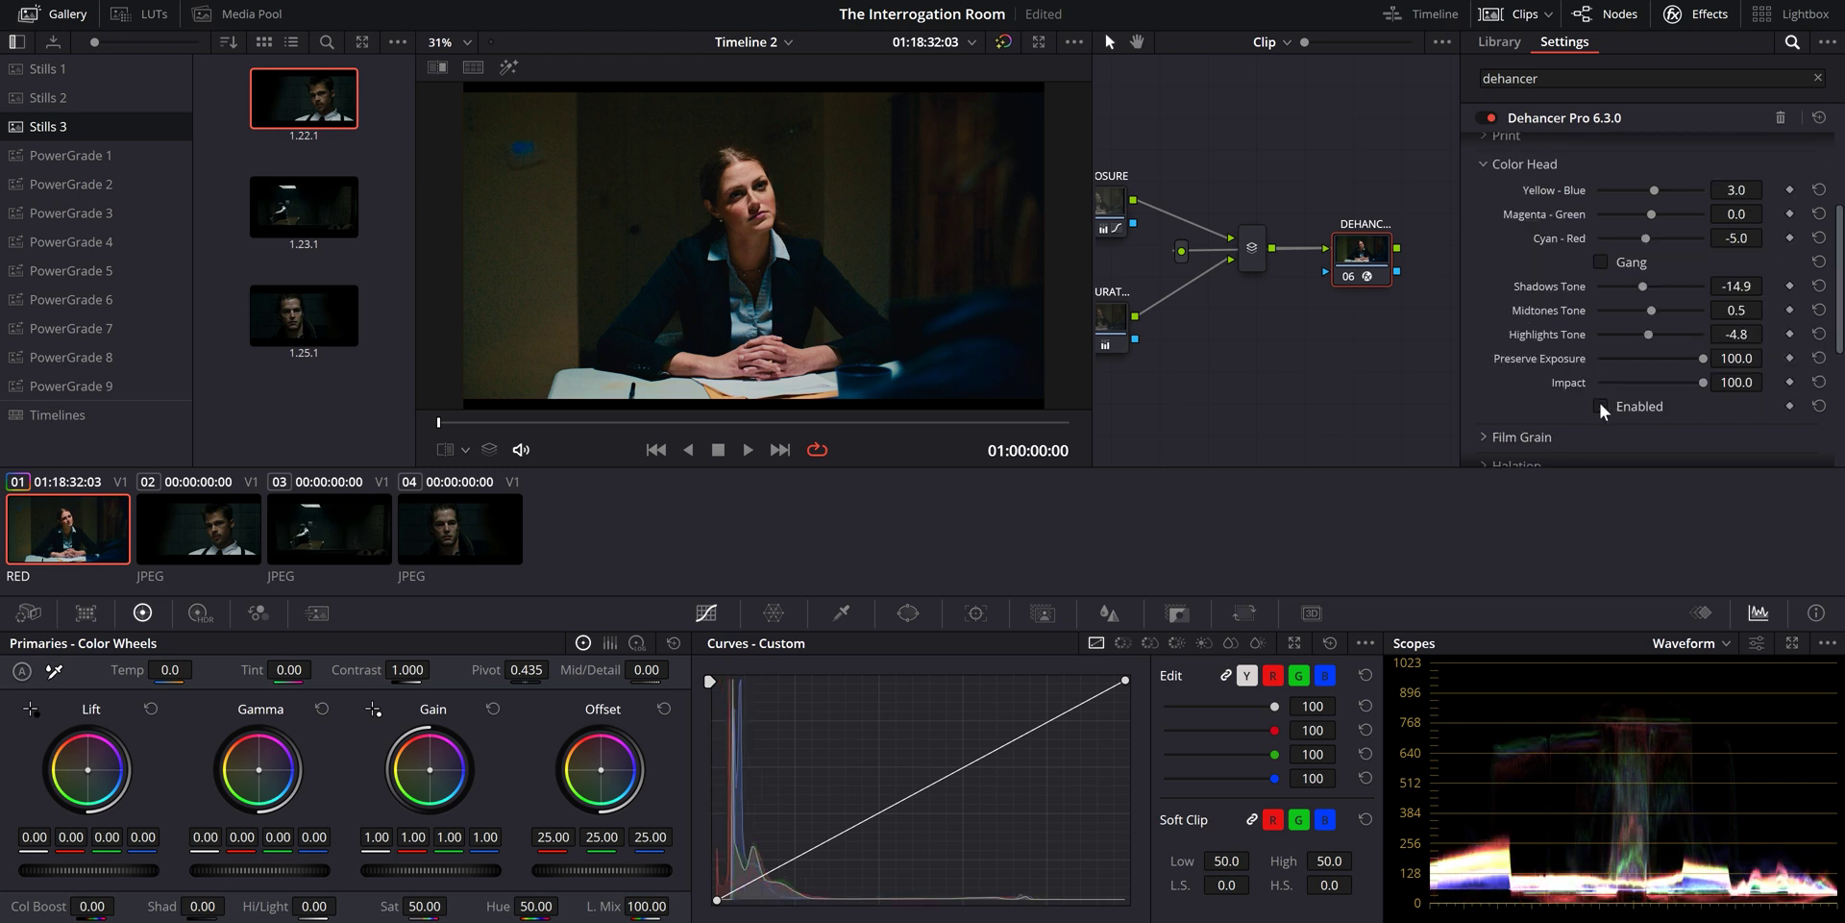
pyautogui.click(1600, 406)
pyautogui.click(1600, 406)
pyautogui.click(1600, 406)
pyautogui.click(1600, 406)
pyautogui.click(1600, 406)
pyautogui.click(1600, 406)
pyautogui.click(1600, 406)
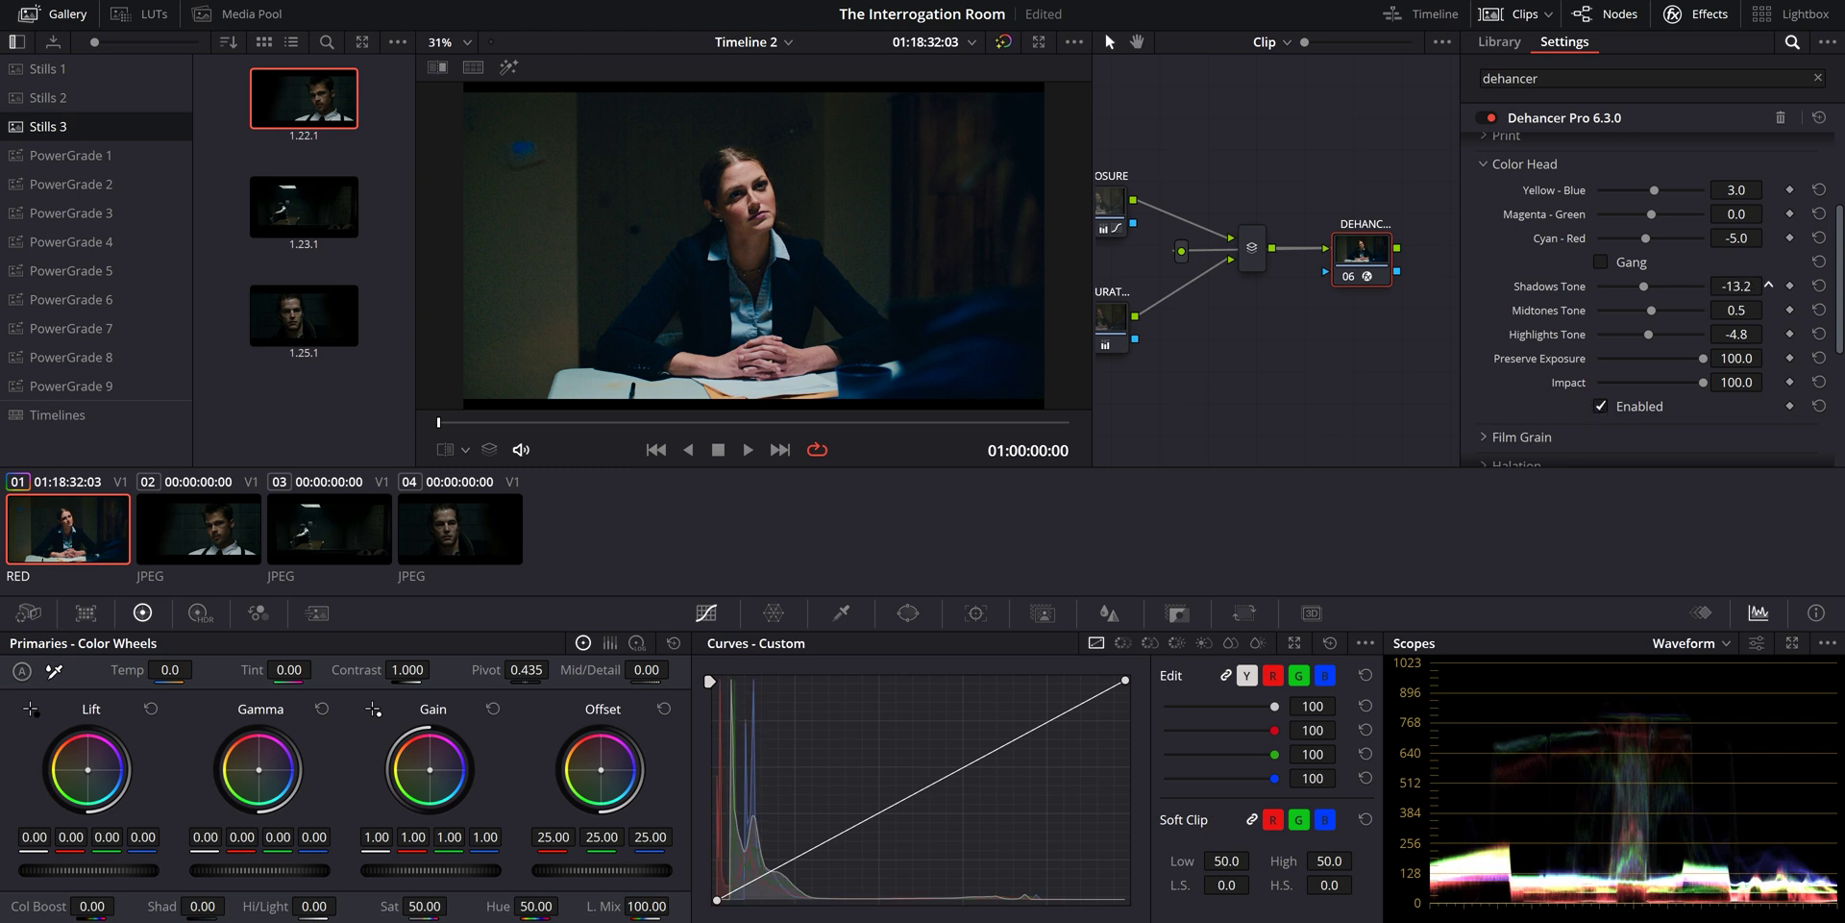
# Set Color Head Shadows Tone to -2.0
pyautogui.moveTo(1736, 285); pyautogui.dragTo(1768, 286)
pyautogui.scroll(2, 1769, 284)
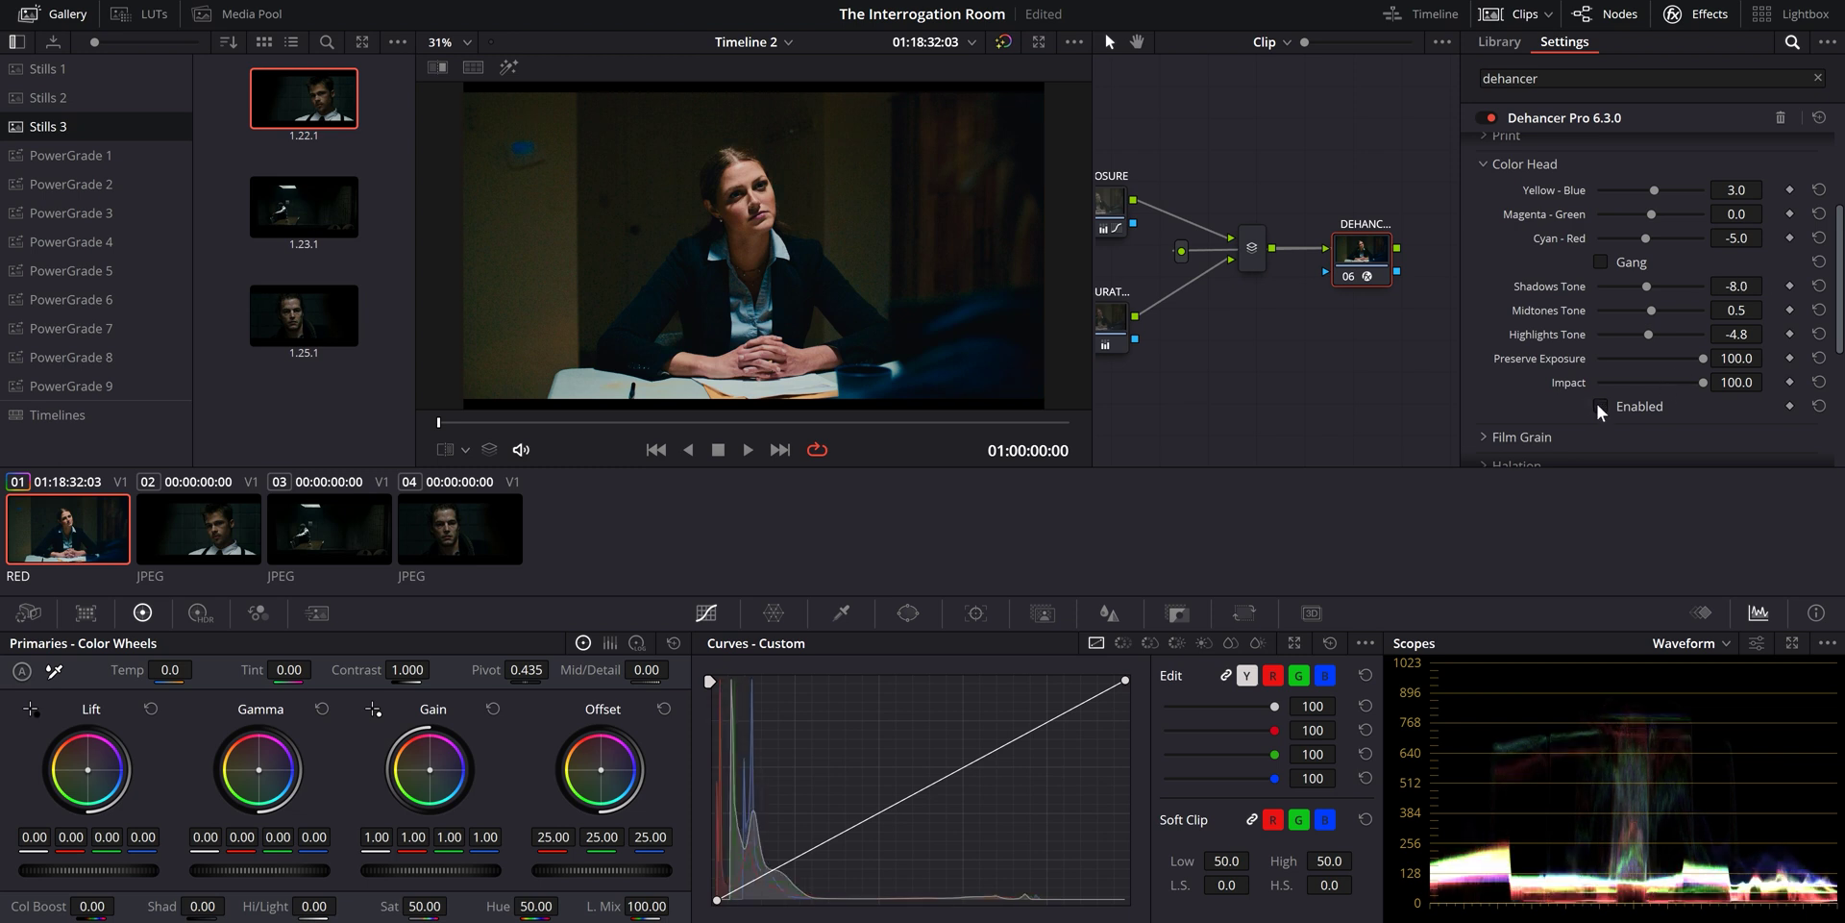
pyautogui.scroll(4, 1769, 286)
pyautogui.scroll(1, 1768, 286)
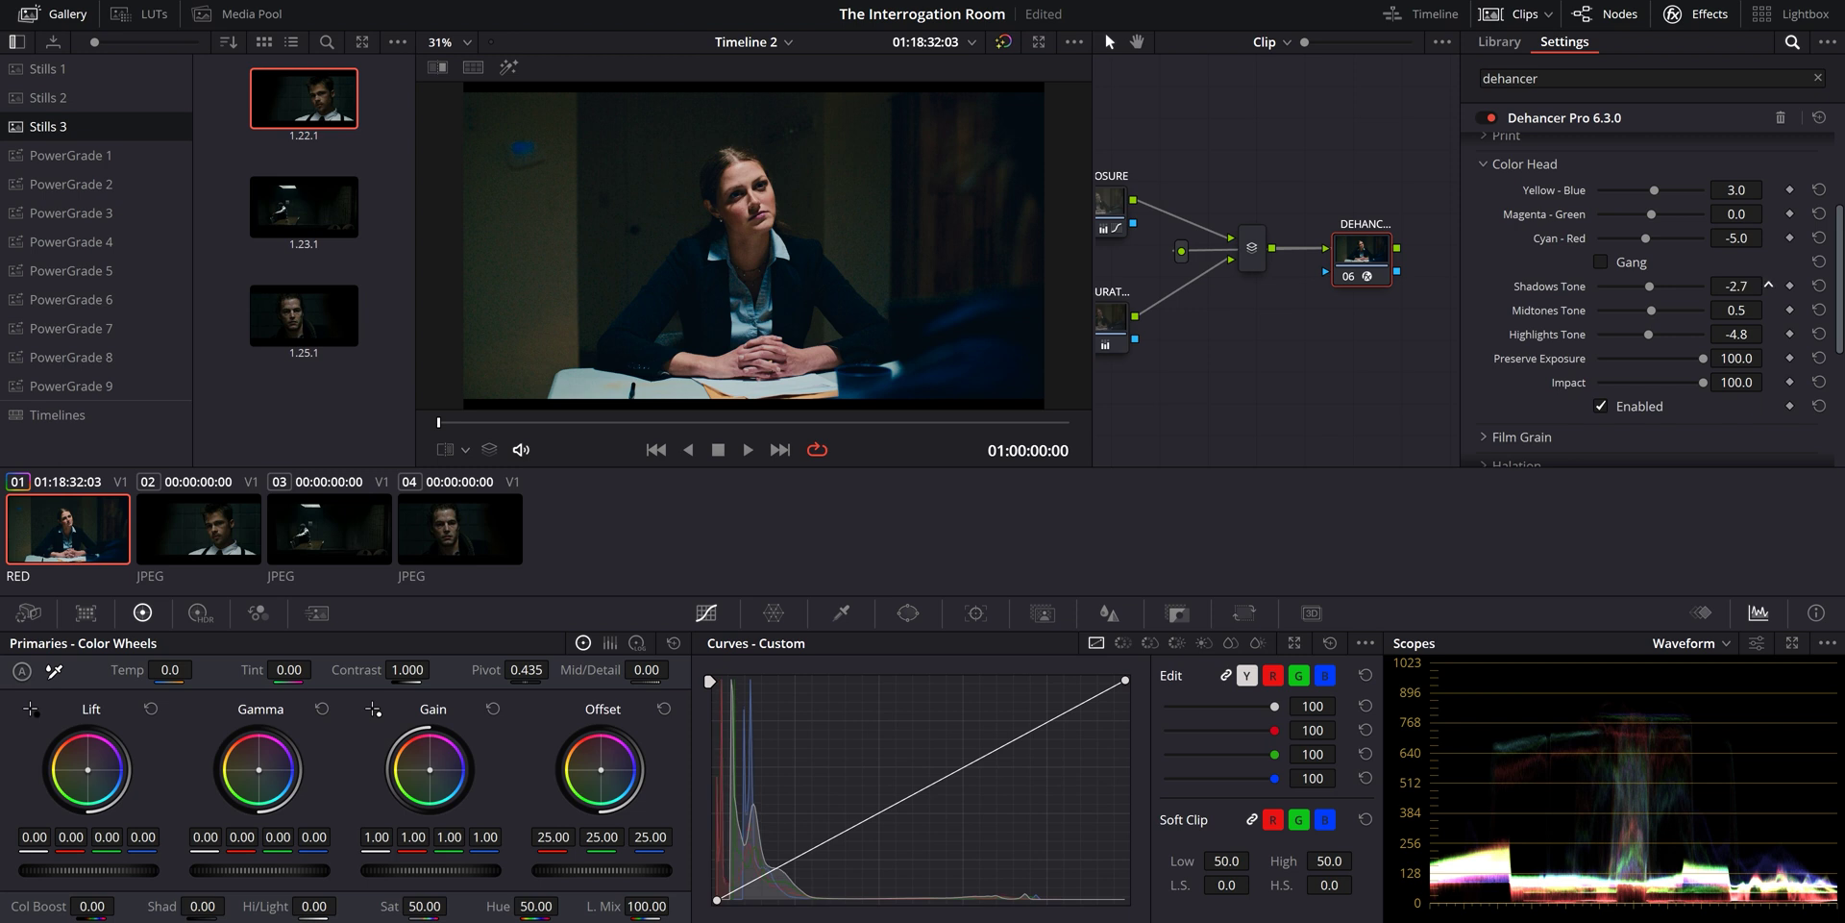
# Toggle the Color Head off and on to check the effect of the new Shadows Tone
pyautogui.click(1603, 404)
pyautogui.click(1603, 405)
pyautogui.click(1603, 404)
pyautogui.click(1603, 405)
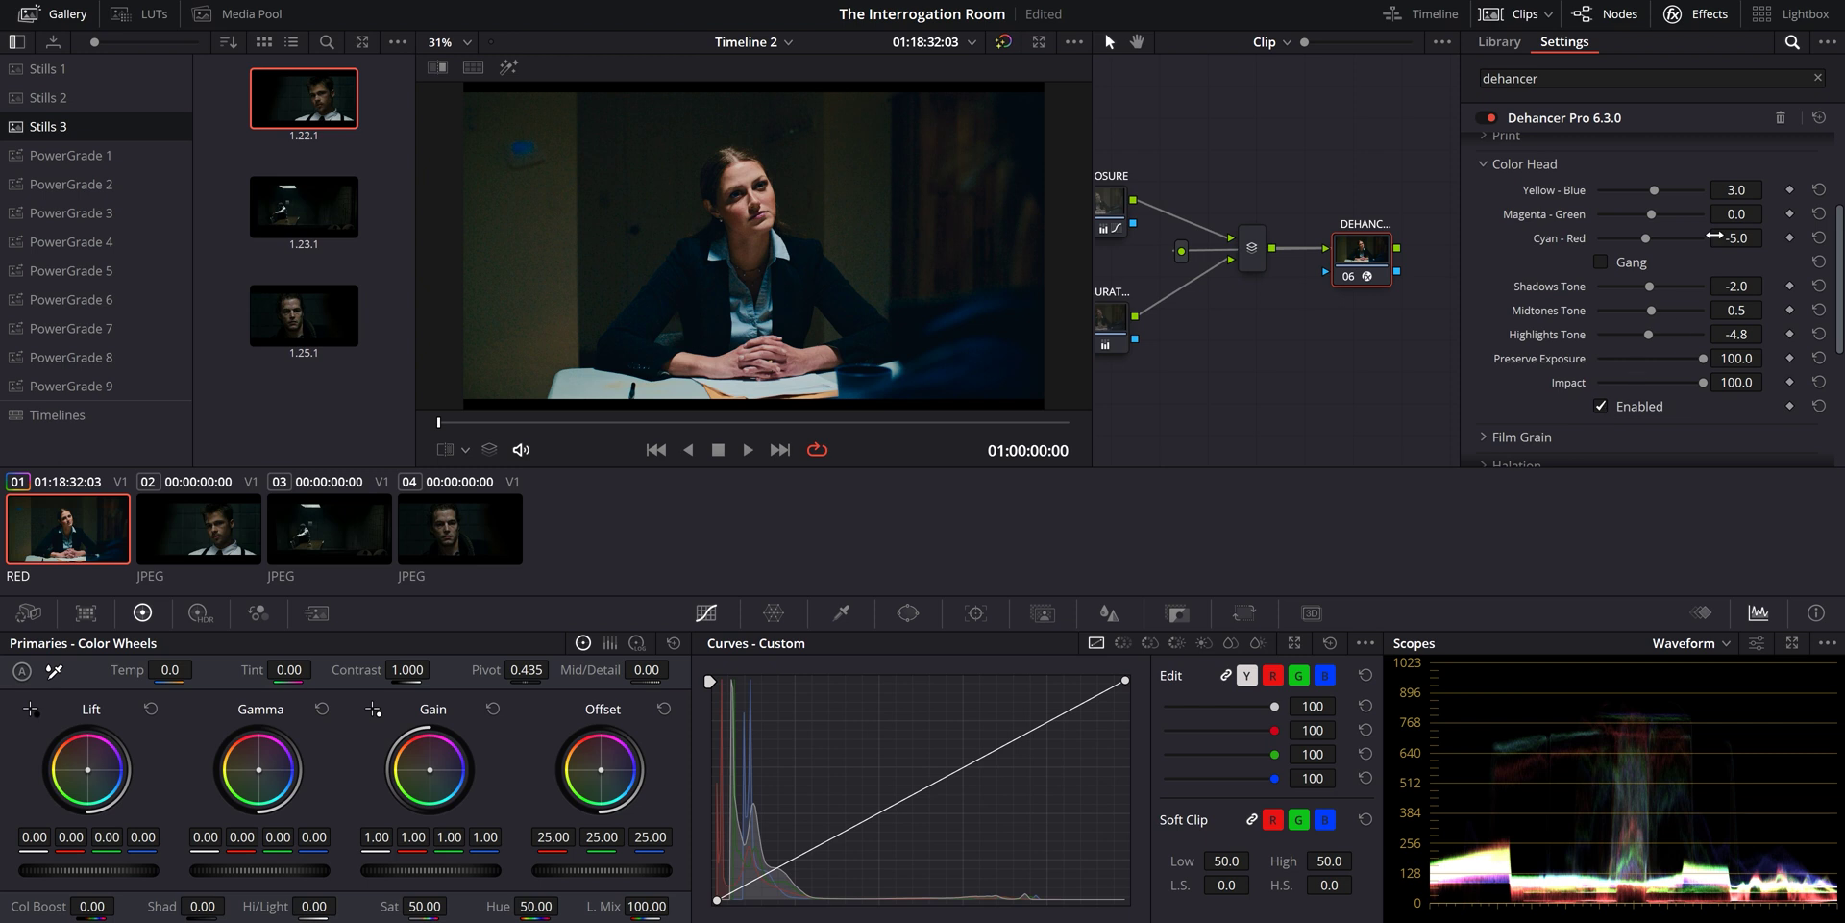
# Set Color Head Yellow - Blue to 2.0, Magenta - Green to 1.5, Cyan - Red to -4.0, Midtones Tone to 1.0 and Highlights Tone to 0.0
pyautogui.moveTo(1716, 238); pyautogui.dragTo(1729, 240)
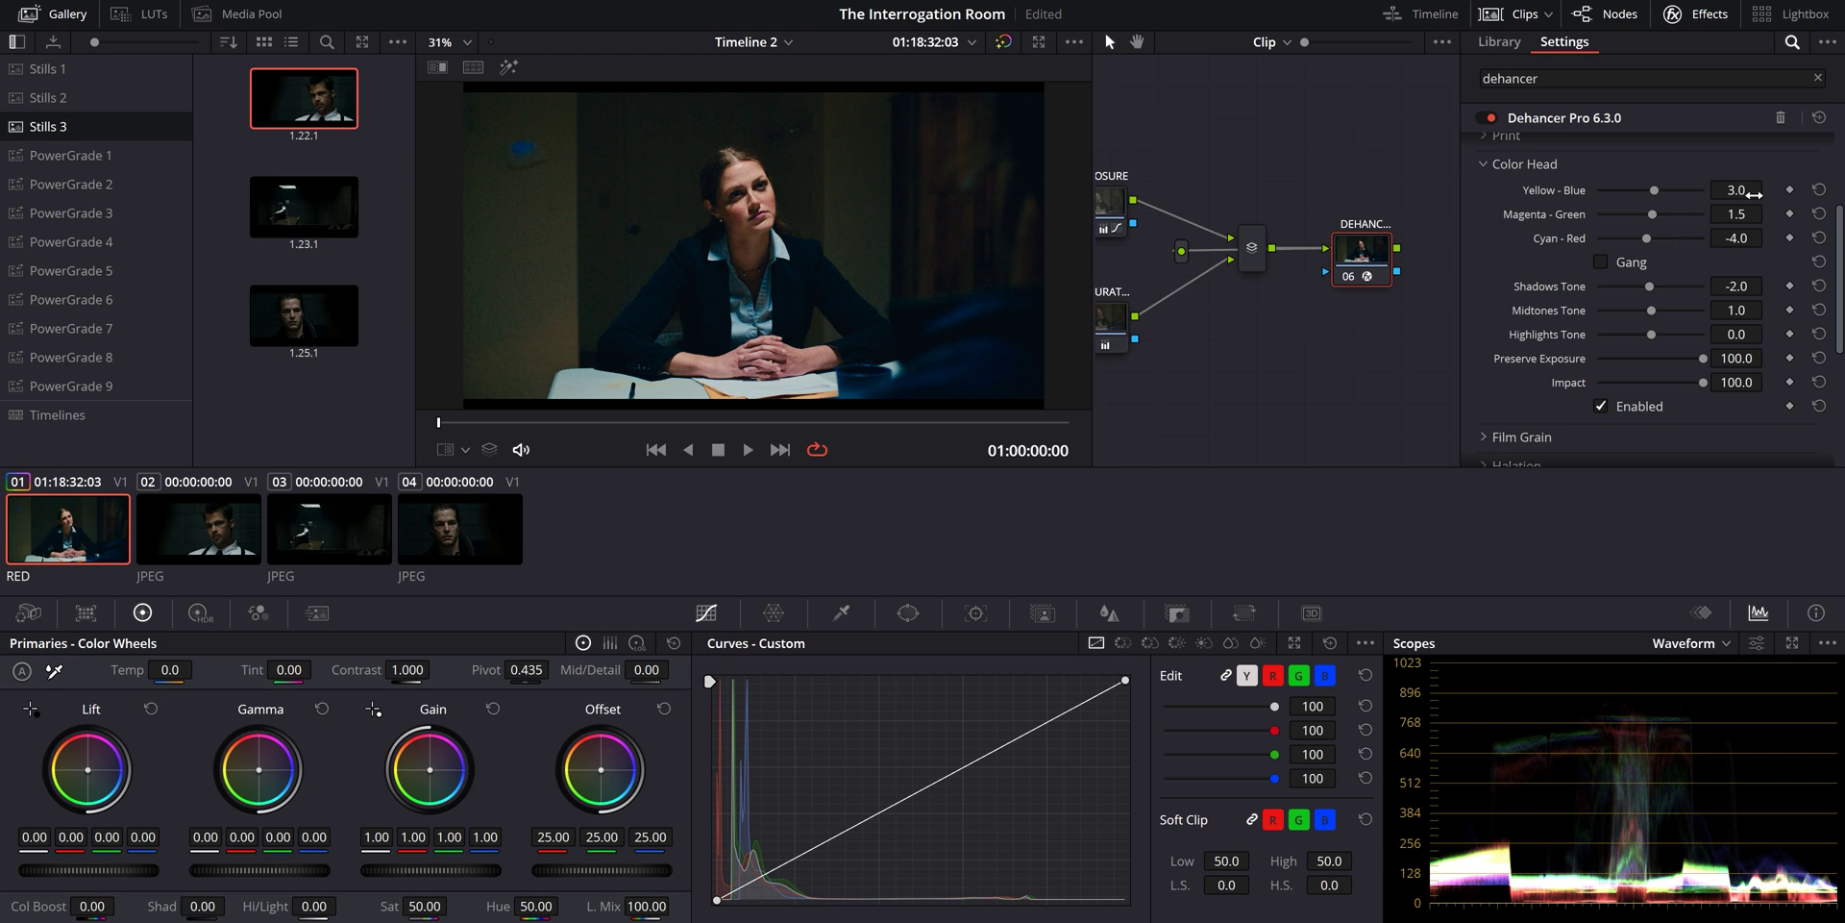
pyautogui.moveTo(1754, 193); pyautogui.dragTo(1740, 193)
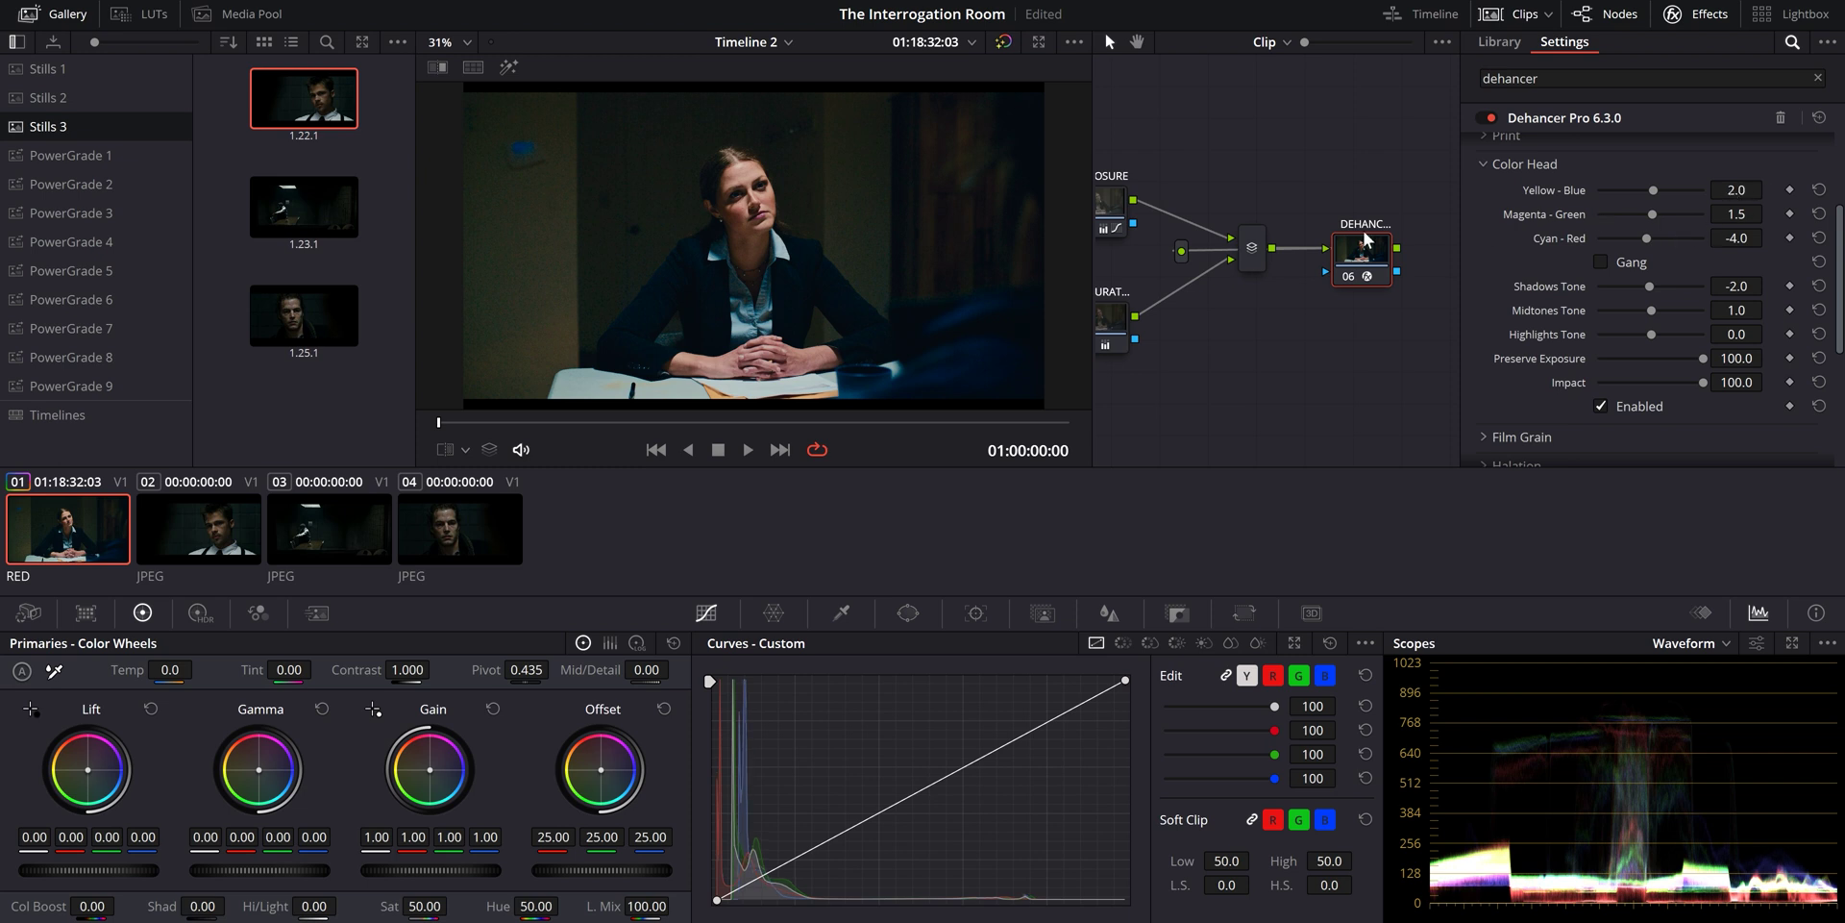
# Compare the updated grade side by side with the reference still in the enlarged viewer
pyautogui.click(472, 65)
pyautogui.click(1038, 43)
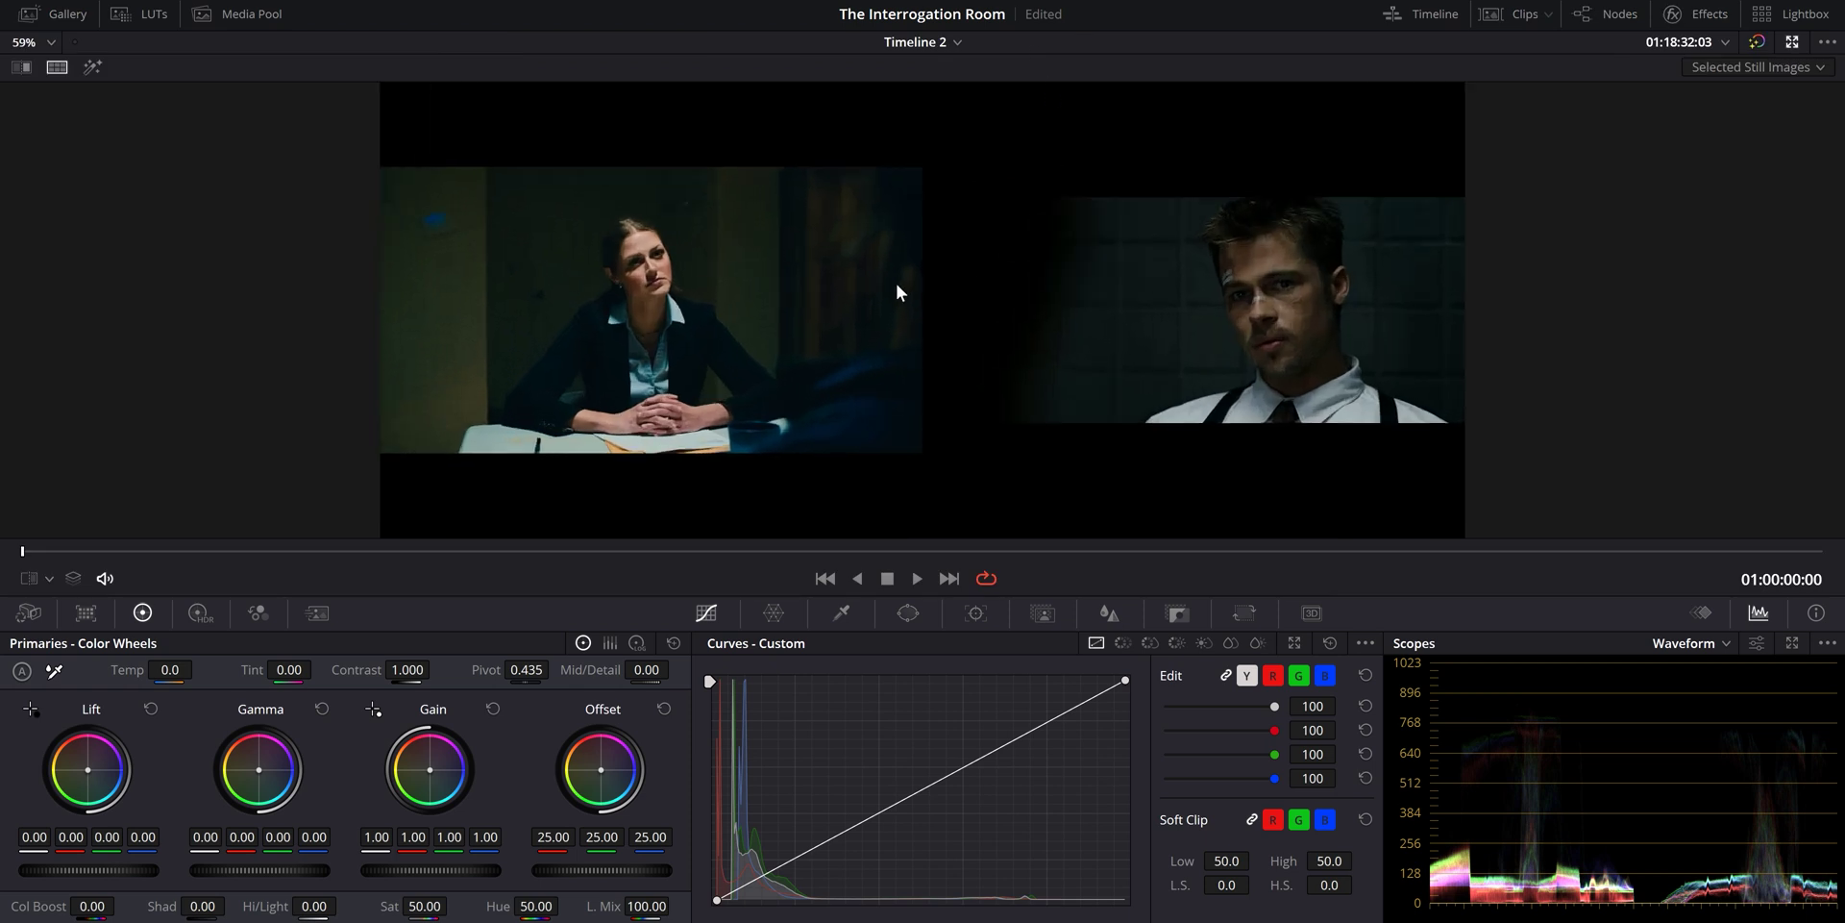
pyautogui.scroll(4, 896, 292)
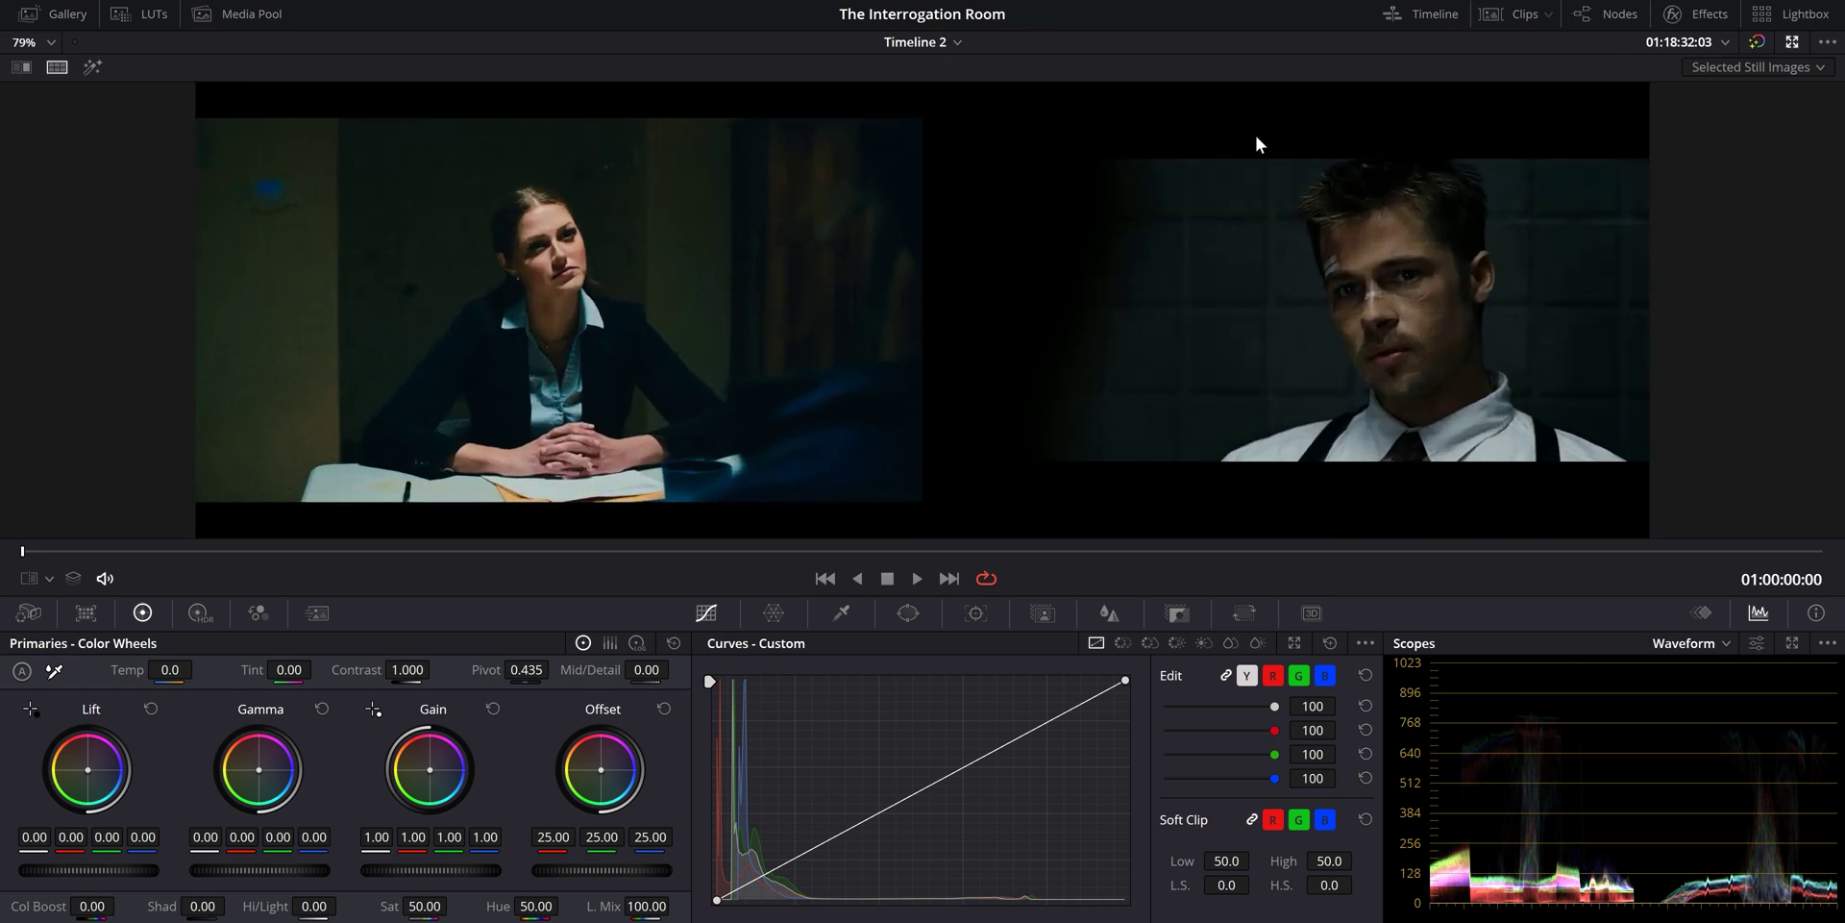
pyautogui.click(1792, 43)
# Review Dehancer Pro's remaining effect sections and its LUT Generator options, including LUT size and export
pyautogui.scroll(-2, 1505, 266)
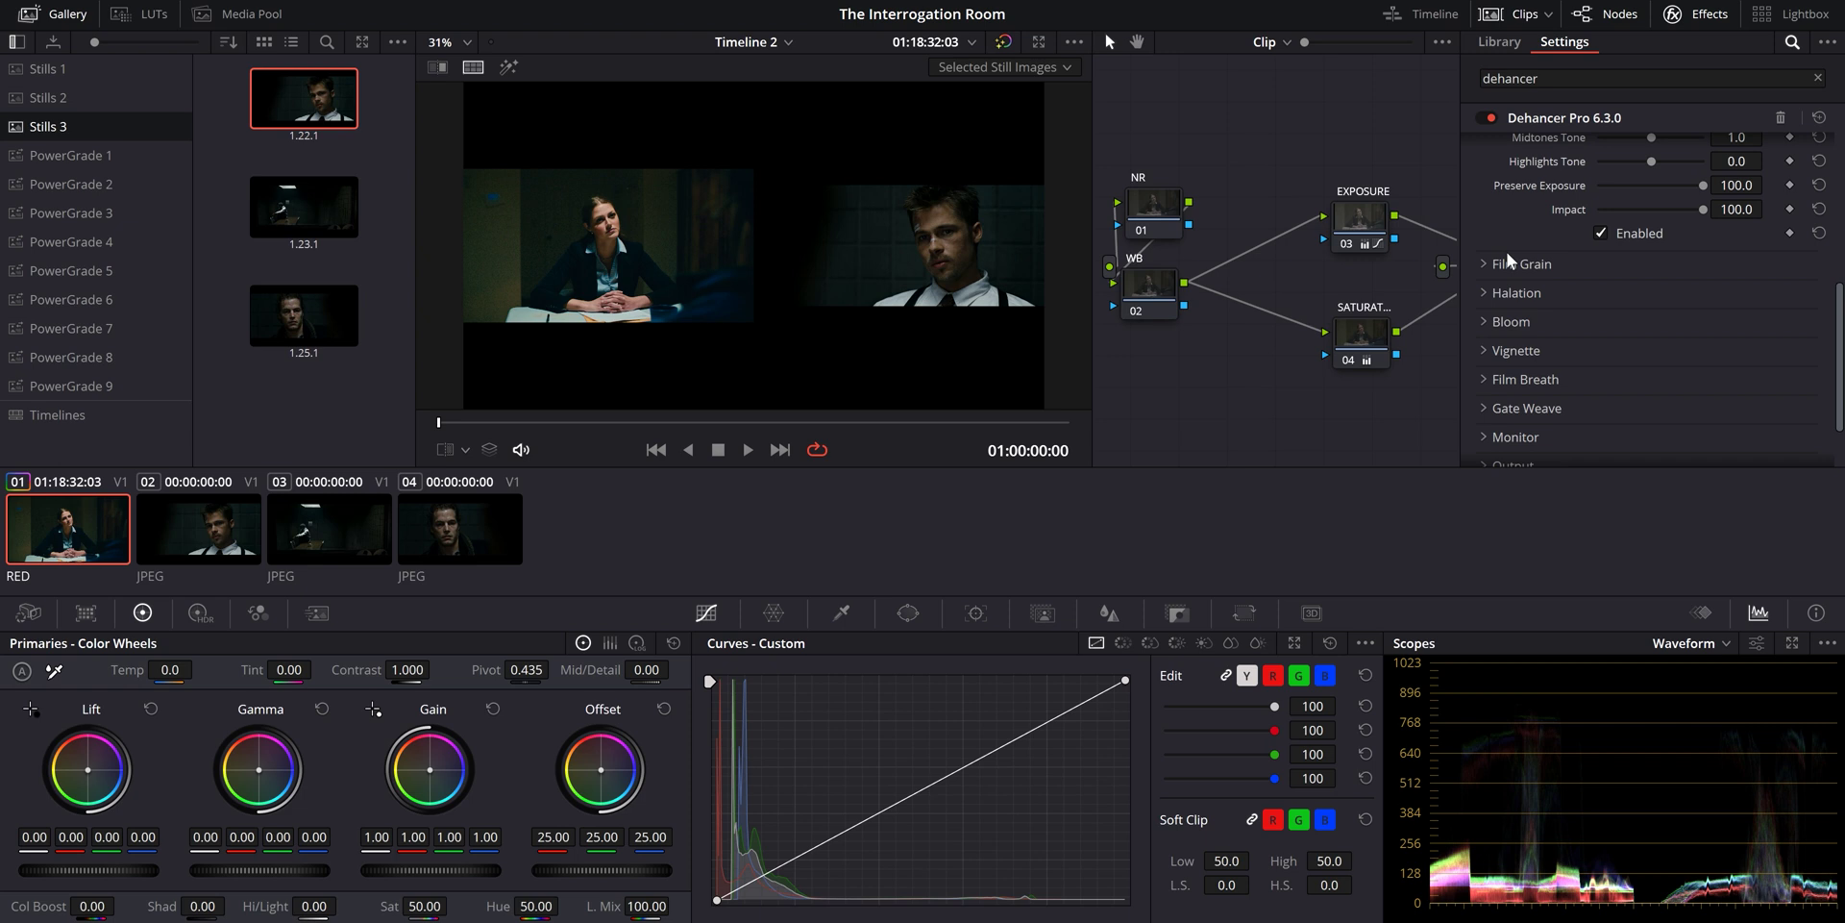
pyautogui.scroll(-3, 1509, 260)
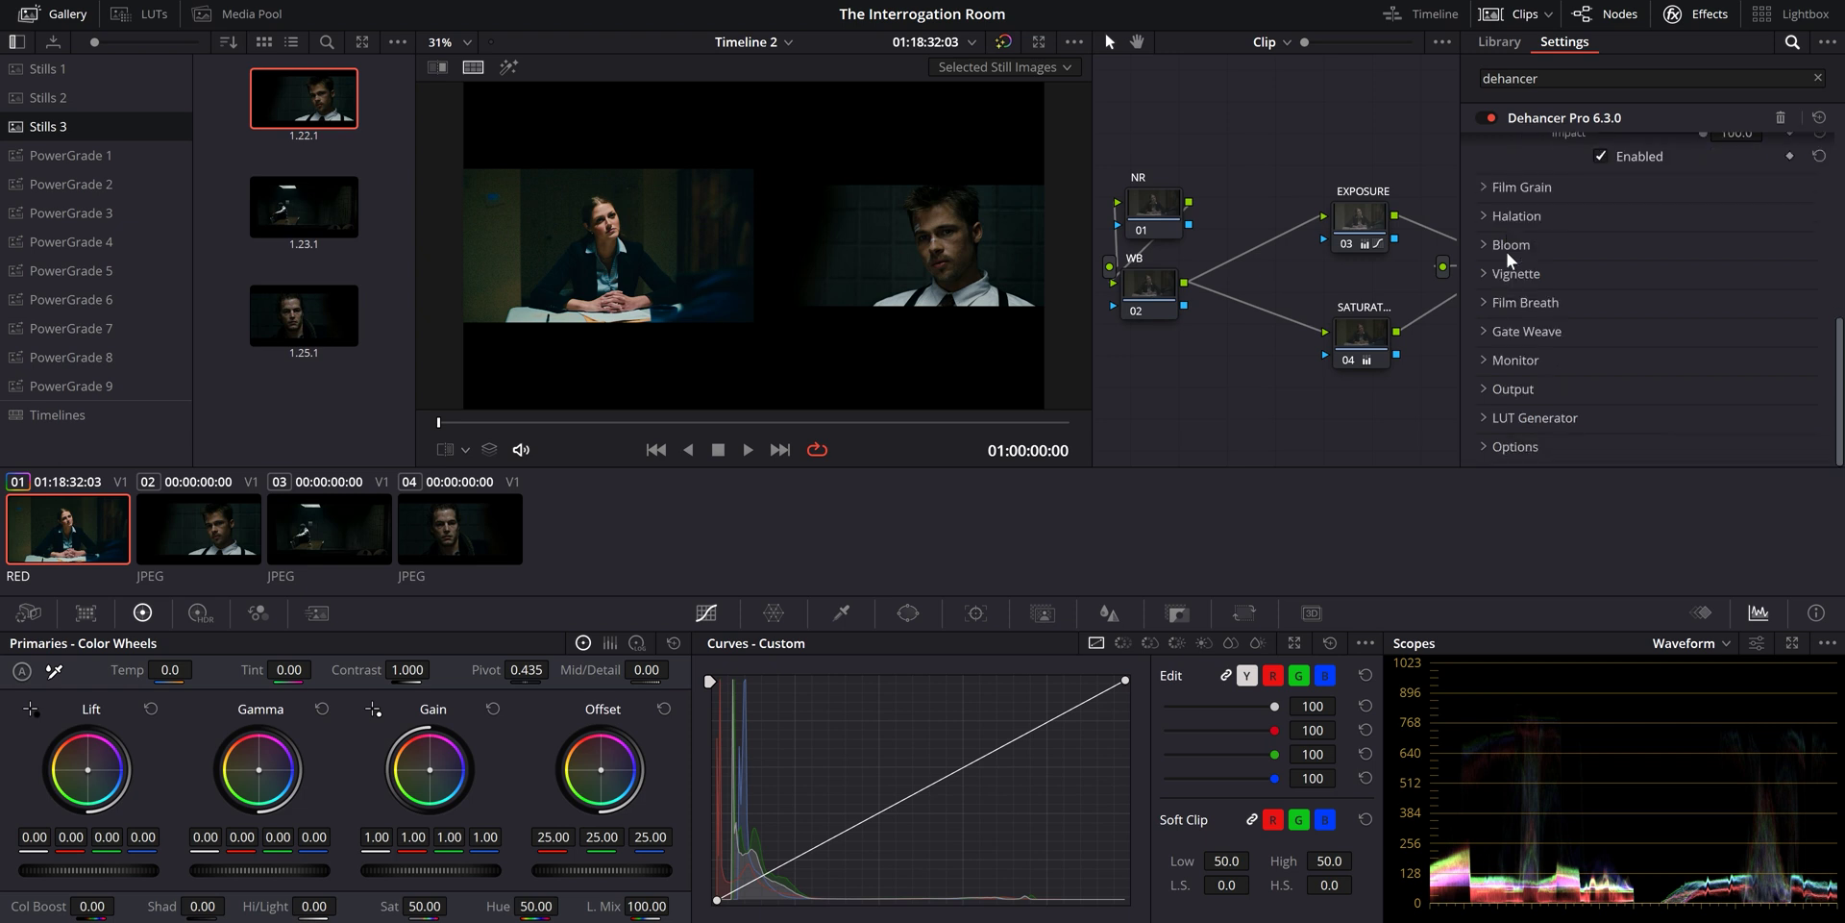
pyautogui.click(1495, 417)
pyautogui.scroll(-3, 1575, 336)
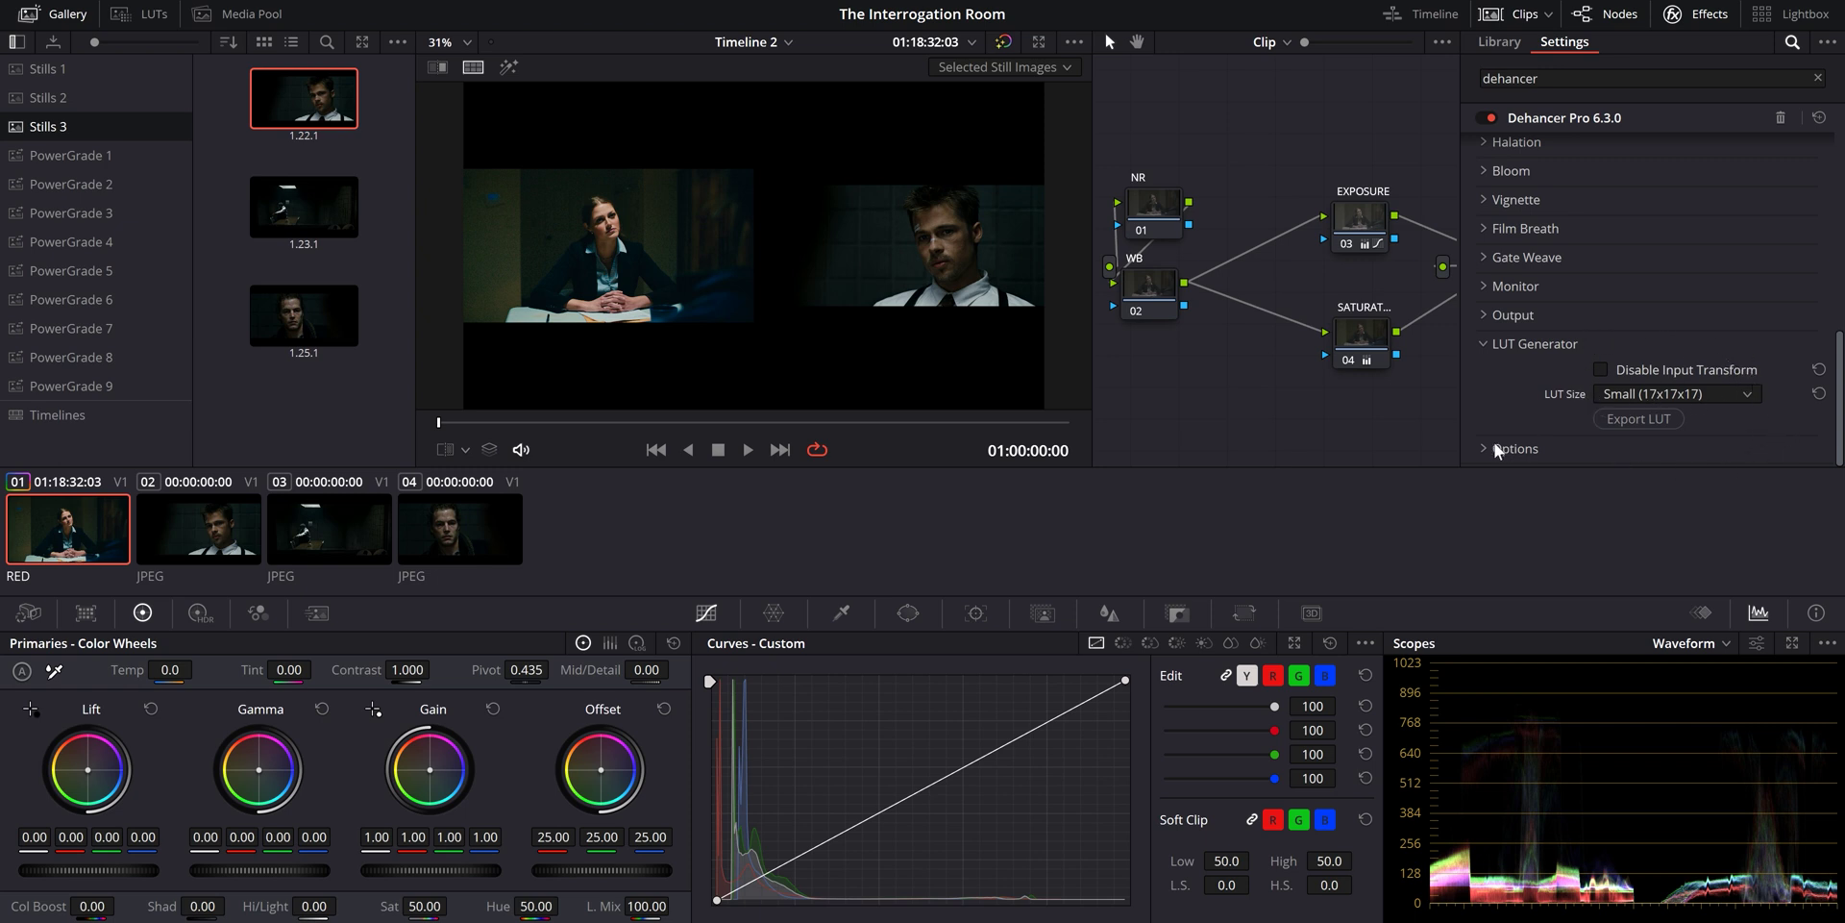
pyautogui.click(1678, 424)
pyautogui.click(1530, 346)
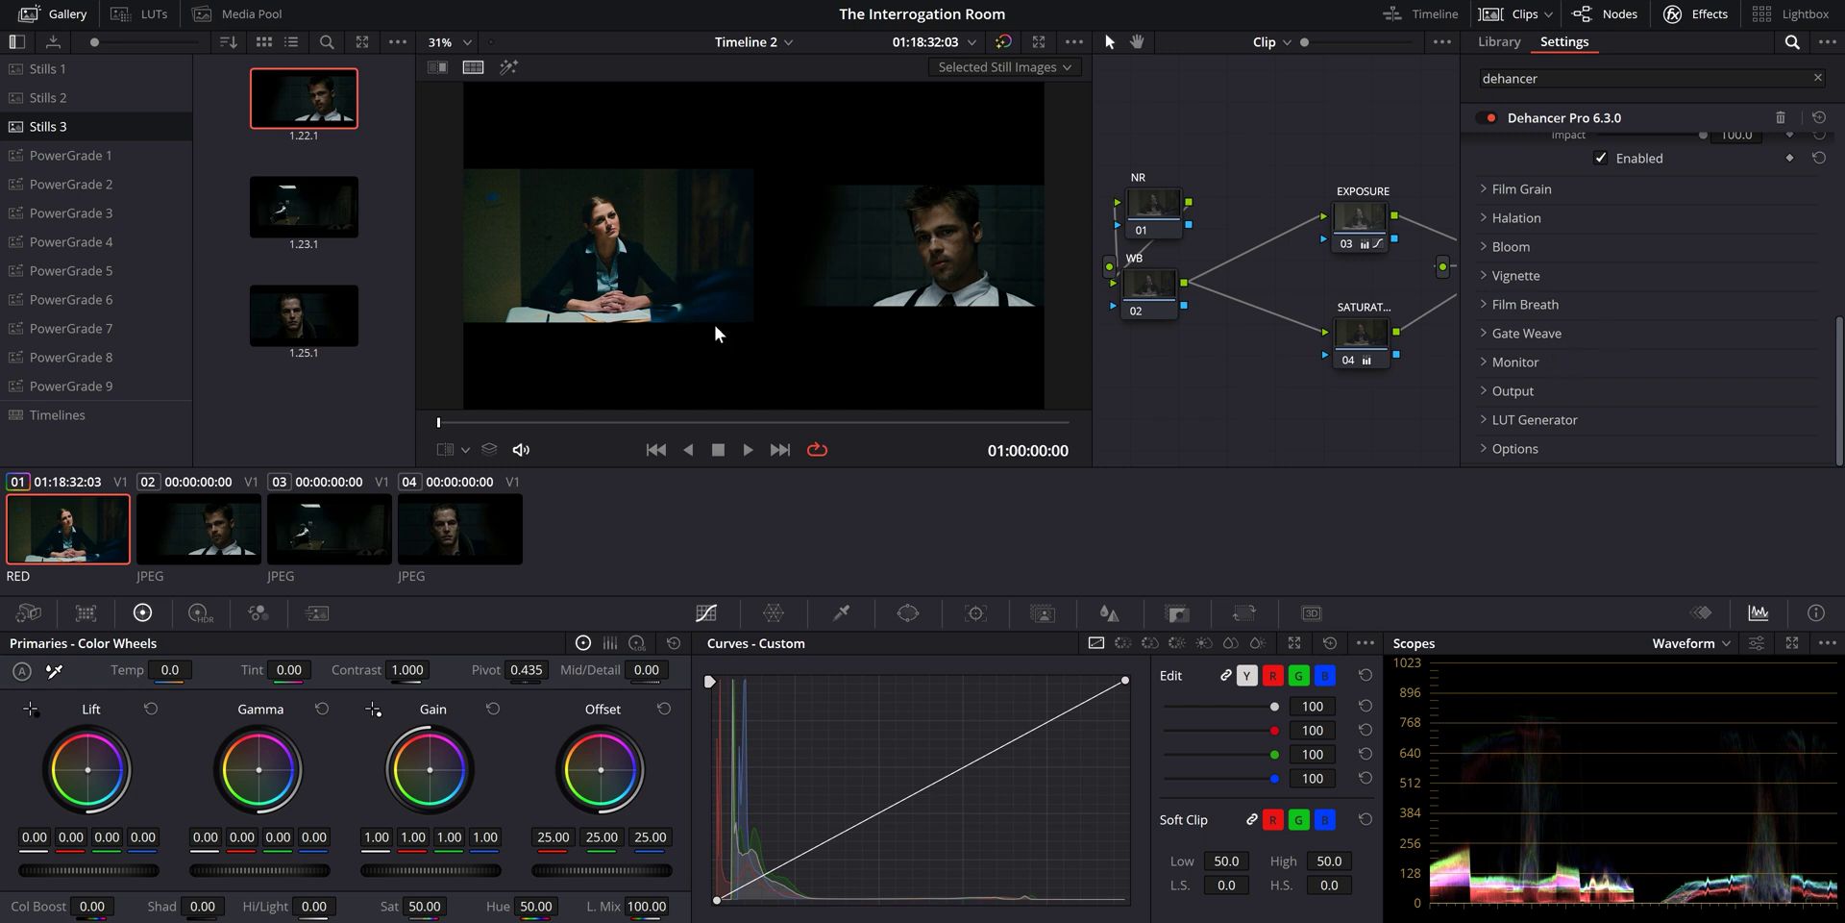
# Inspect the final grade beside the reference still at closer range
pyautogui.scroll(4, 665, 297)
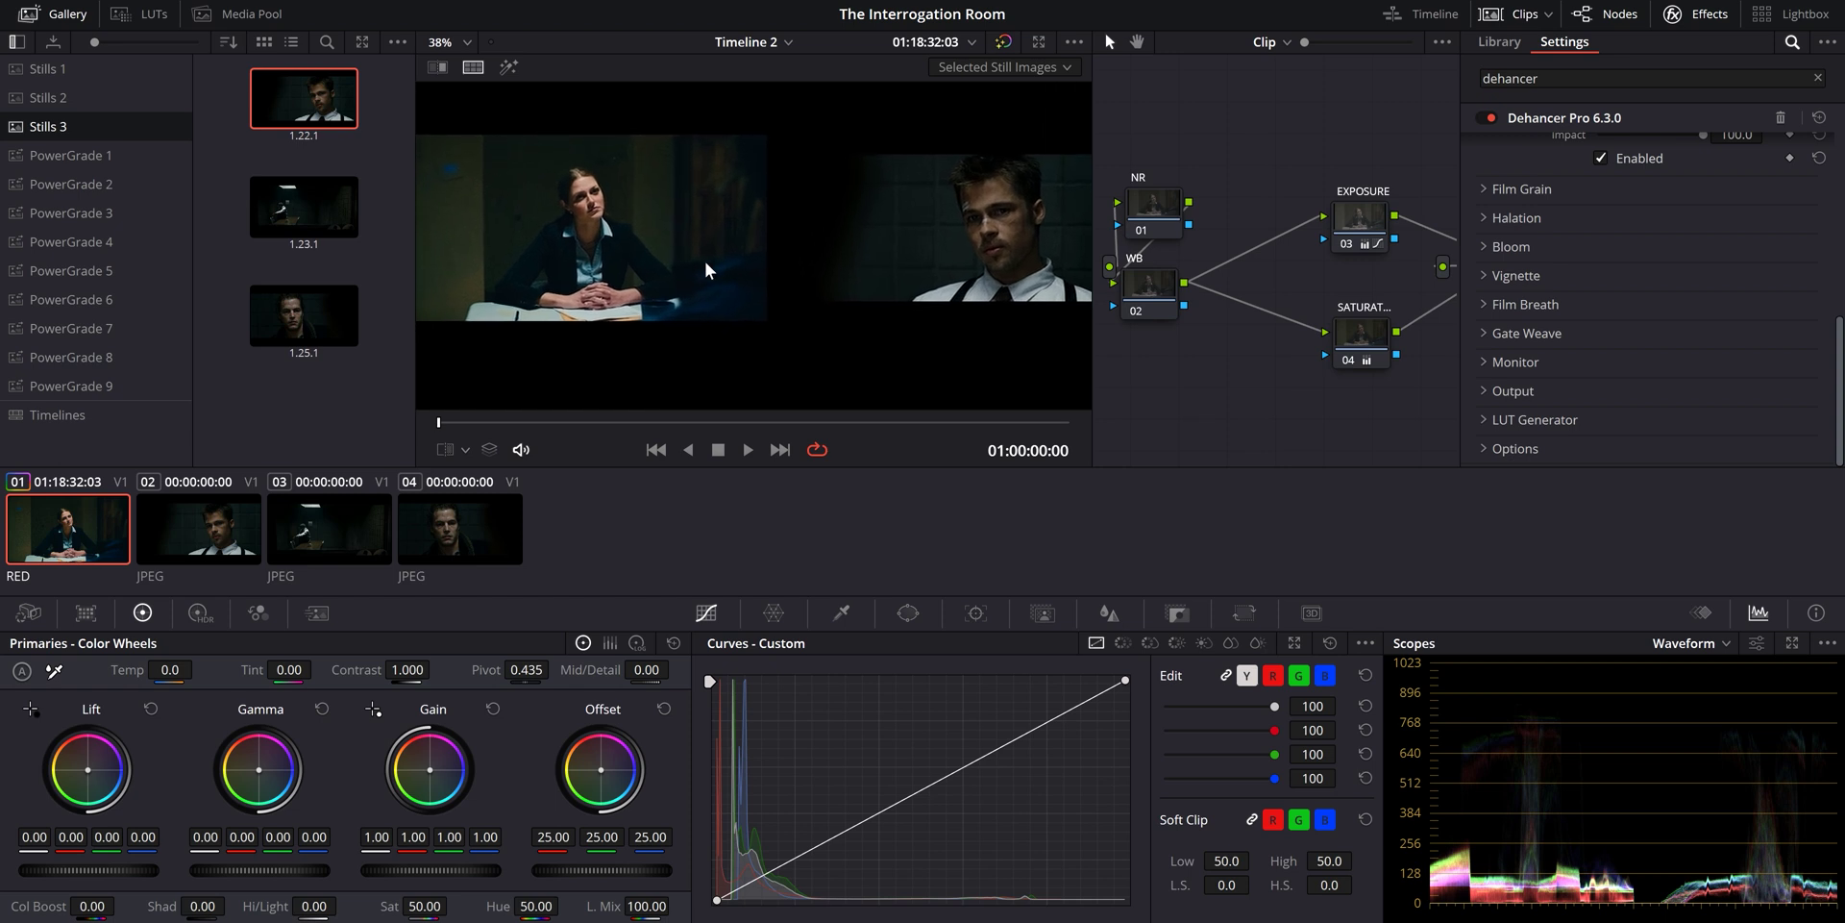
pyautogui.moveTo(695, 262); pyautogui.dragTo(627, 280)
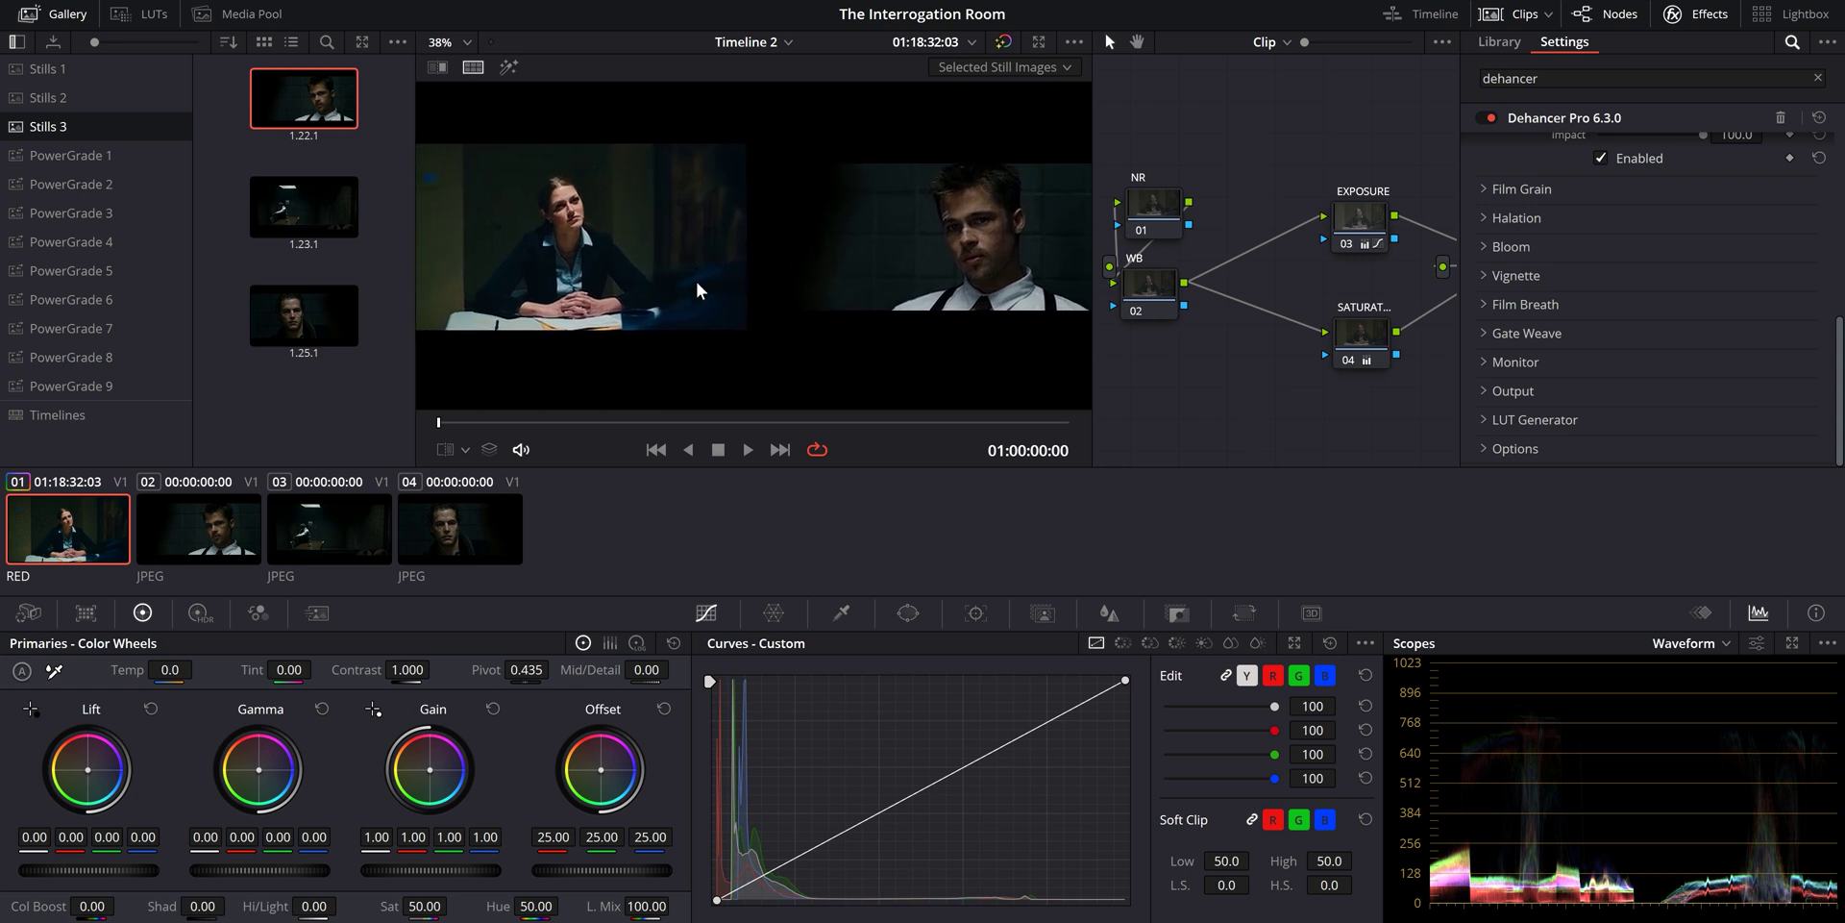
# Compare the graded shot with the reference still in an enlarged viewer and return to the standard viewer layout
pyautogui.hotkey('alt', 'f')
pyautogui.scroll(6, 942, 361)
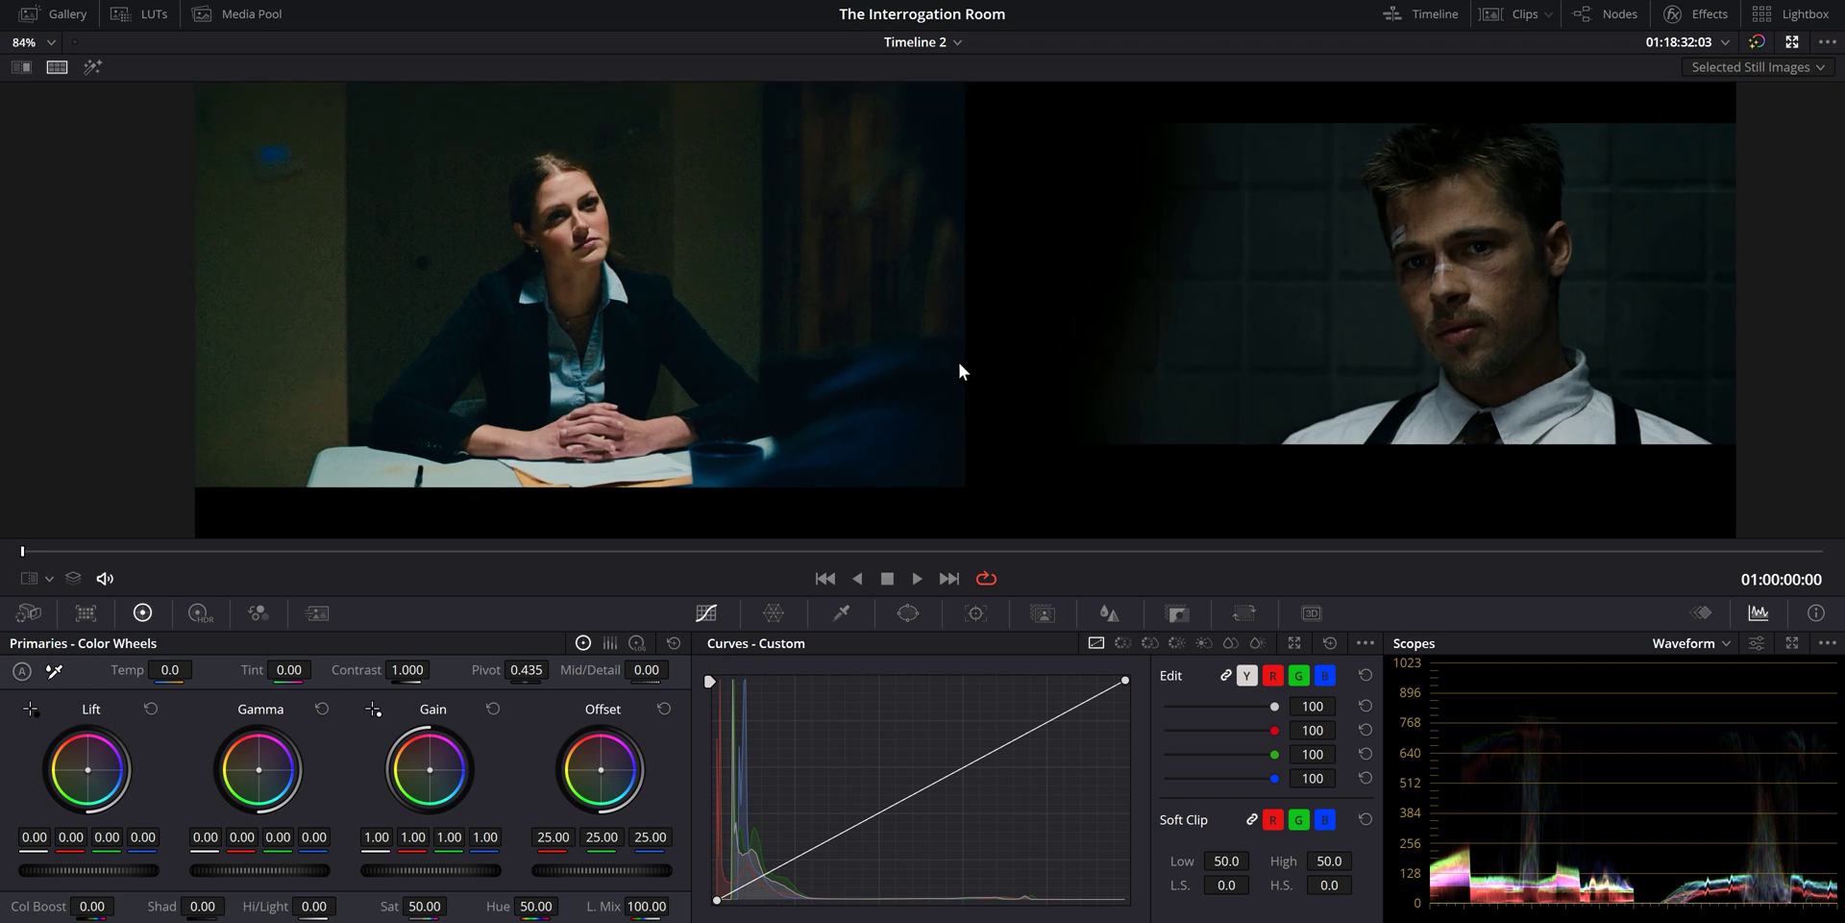
pyautogui.scroll(1, 1083, 358)
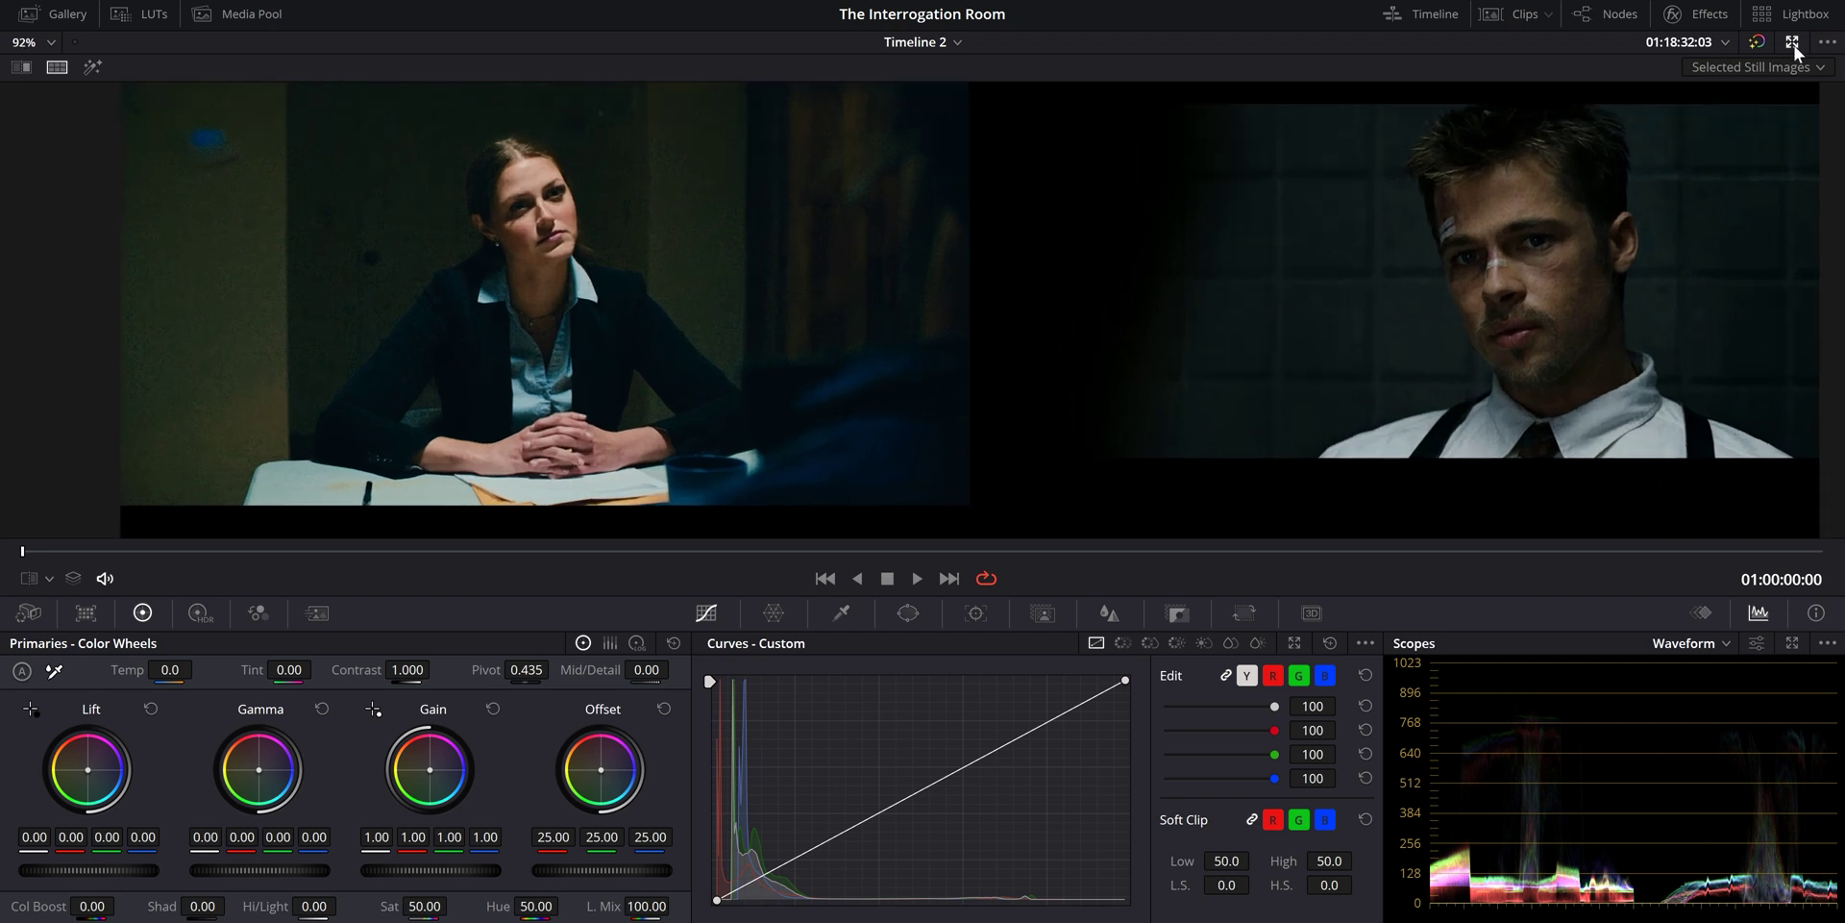
pyautogui.hotkey('alt', 'f')
# Reposition the NR and WB nodes in the node graph so they sit clearly apart
pyautogui.moveTo(1156, 200); pyautogui.dragTo(1223, 205)
pyautogui.moveTo(1240, 294); pyautogui.dragTo(1232, 321)
pyautogui.moveTo(1227, 213); pyautogui.dragTo(1257, 194)
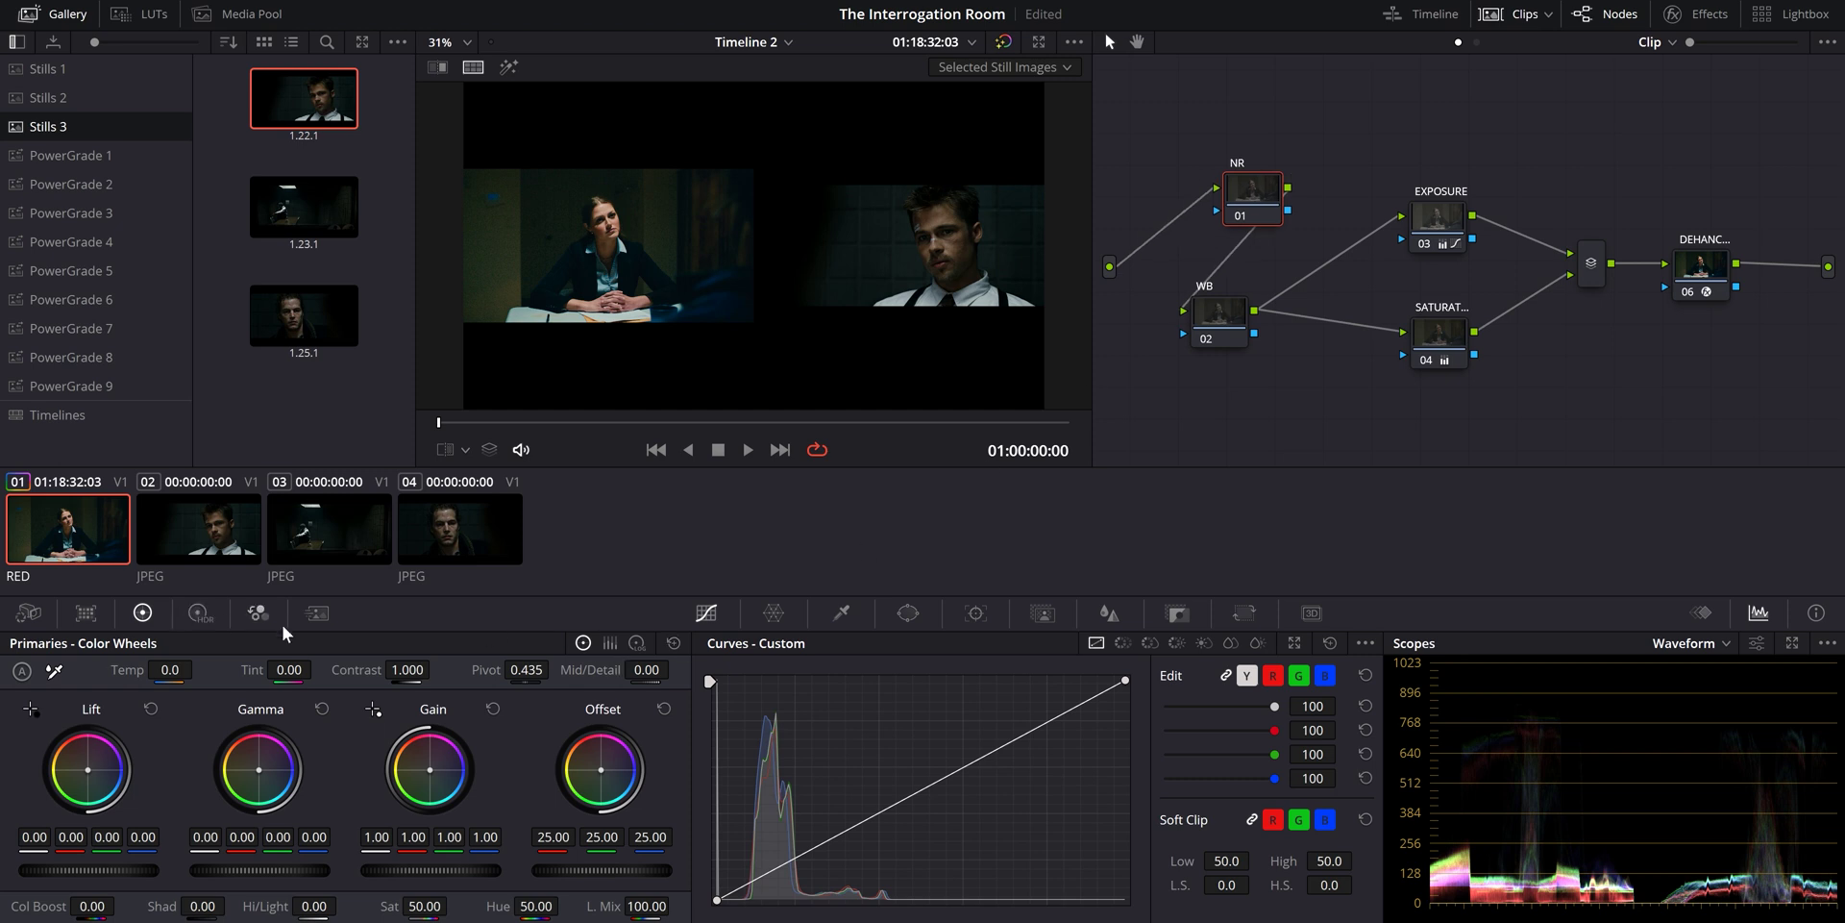
# On the NR node, set Temporal NR to 3 frames and both the temporal and spatial Chroma thresholds to 12.0, viewing the clip without split screen
pyautogui.click(317, 615)
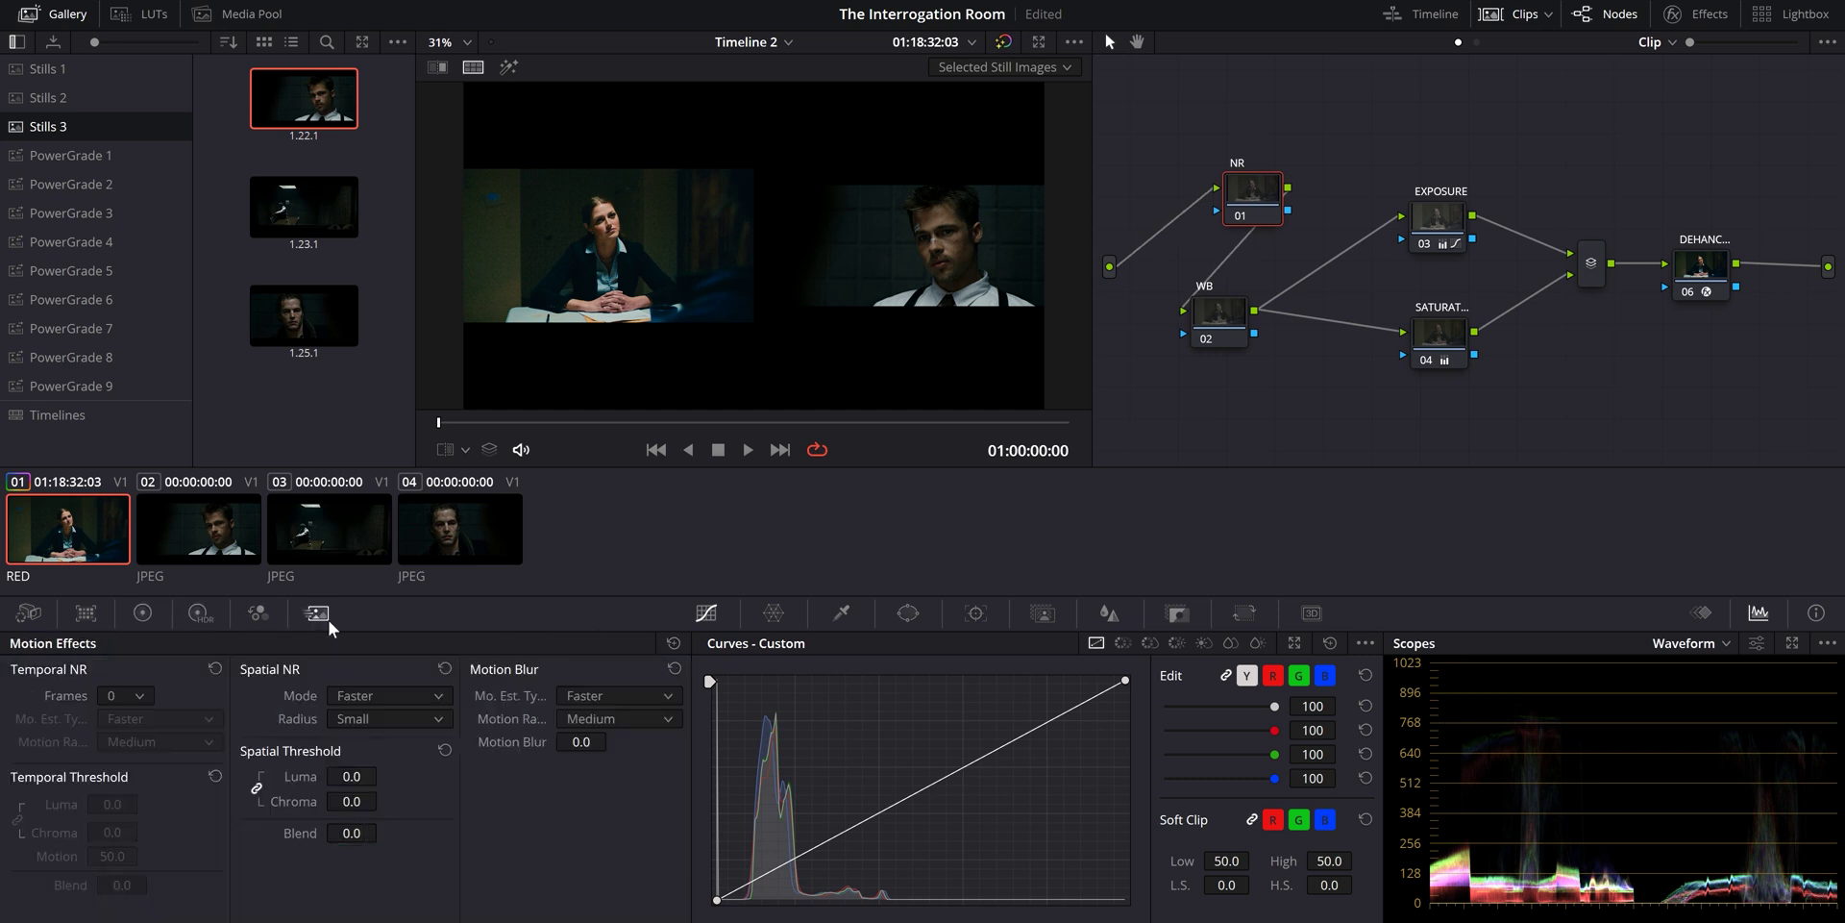
pyautogui.click(130, 694)
pyautogui.click(113, 786)
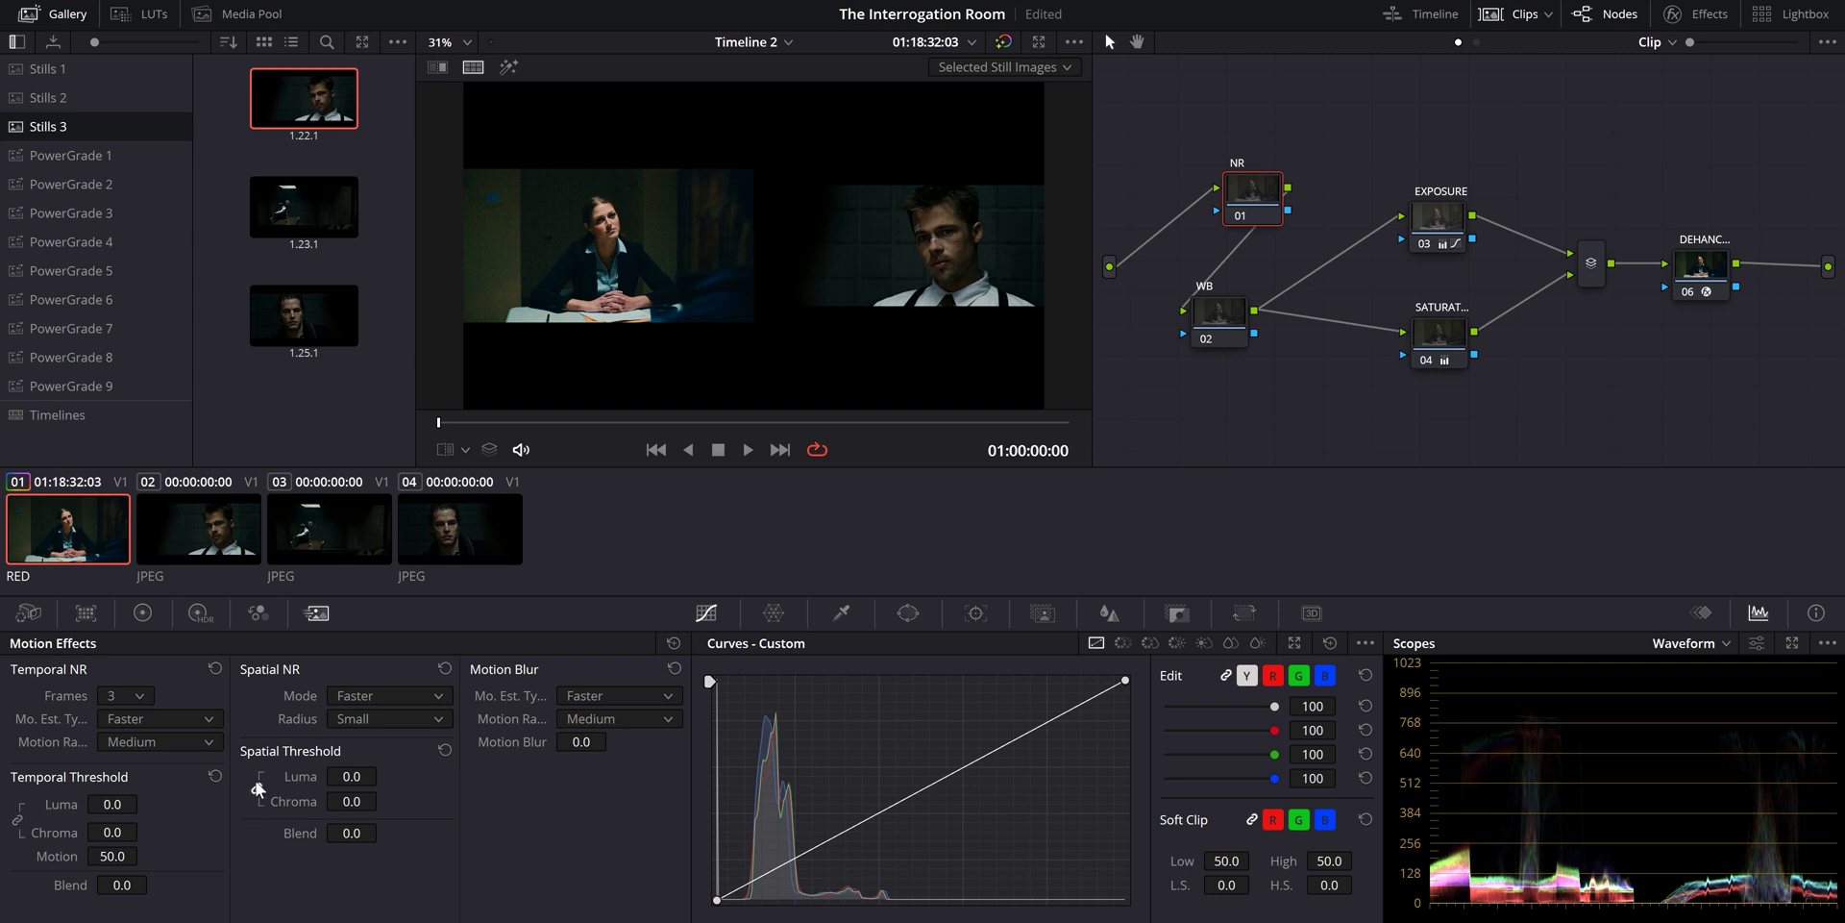
pyautogui.moveTo(107, 833)
pyautogui.mouseDown()
pyautogui.moveTo(168, 830)
pyautogui.moveTo(143, 831)
pyautogui.mouseUp()
pyautogui.click(475, 68)
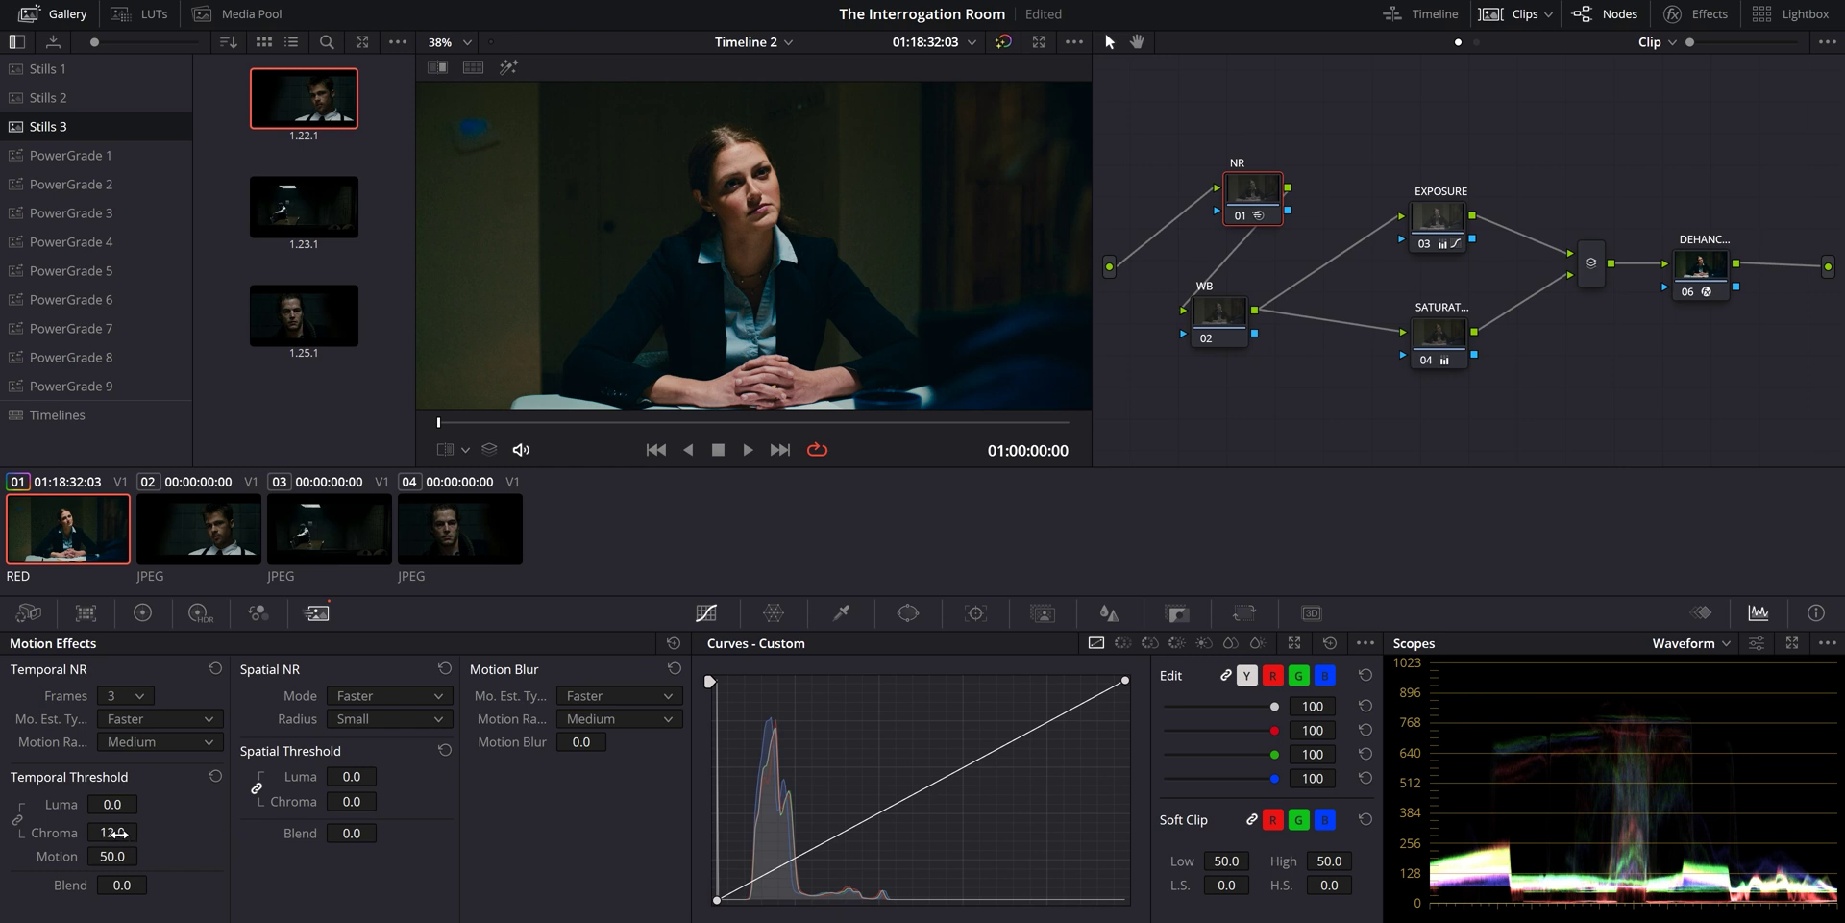
pyautogui.moveTo(267, 800); pyautogui.dragTo(372, 801)
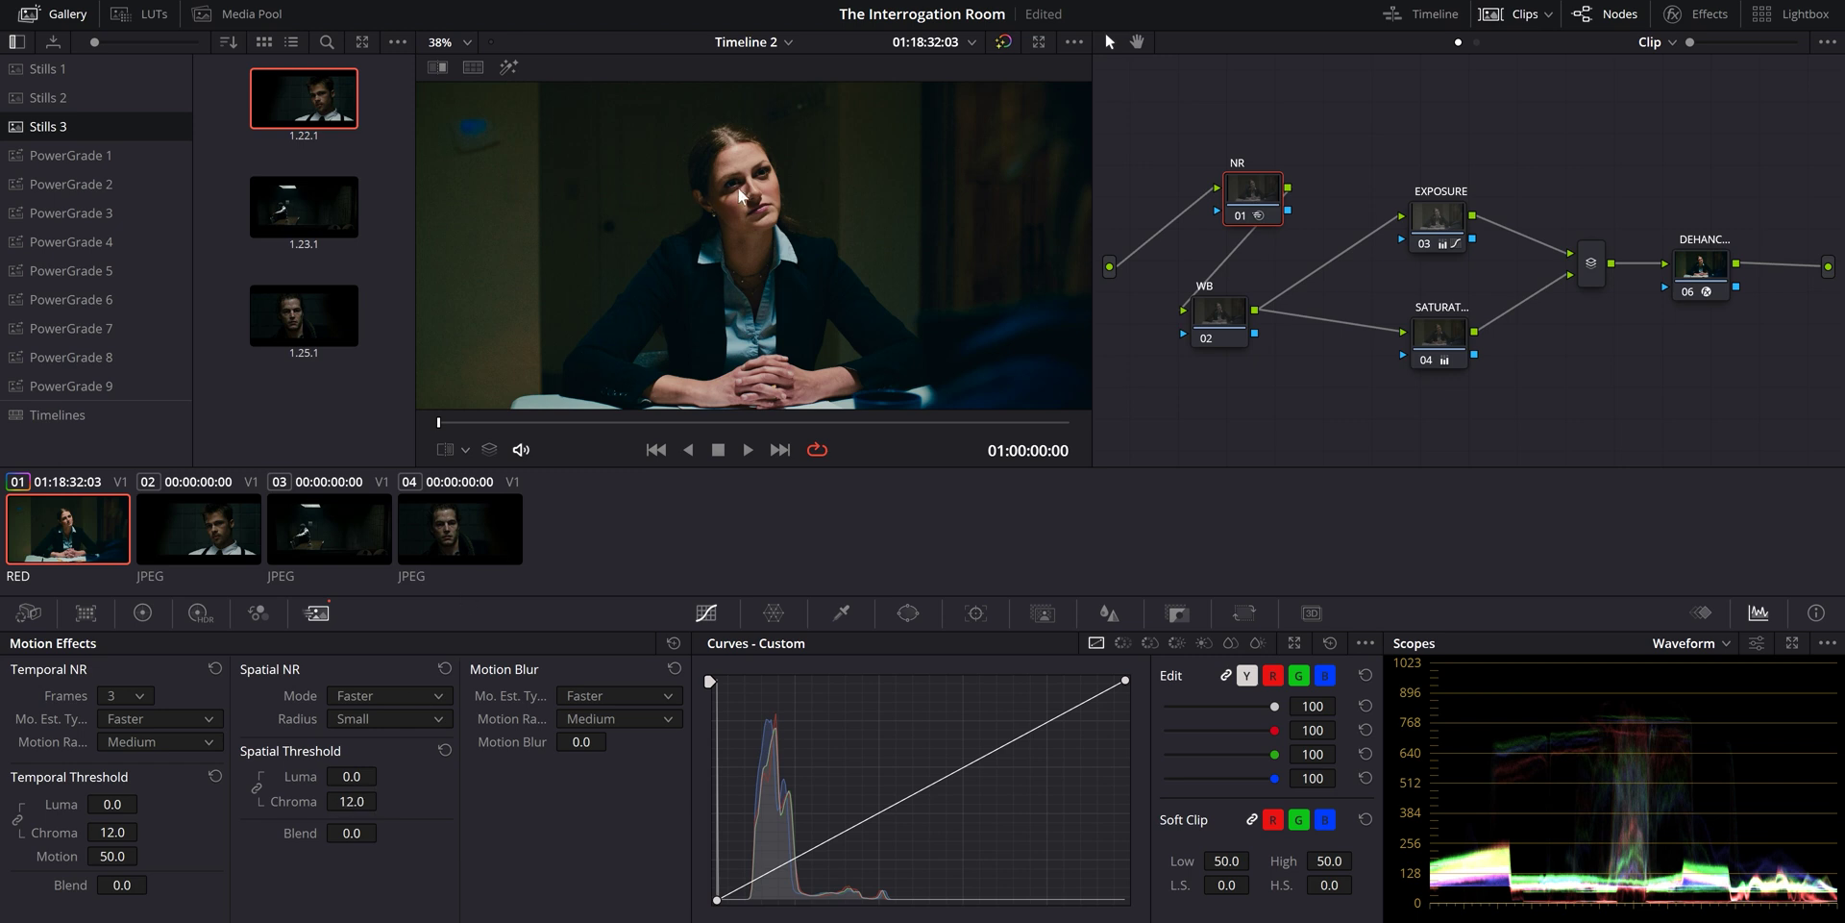
# Compare the shot with the NR node disabled and enabled, checking the dark background and the woman's face at closer range
pyautogui.hotkey('ctrl', 'd')
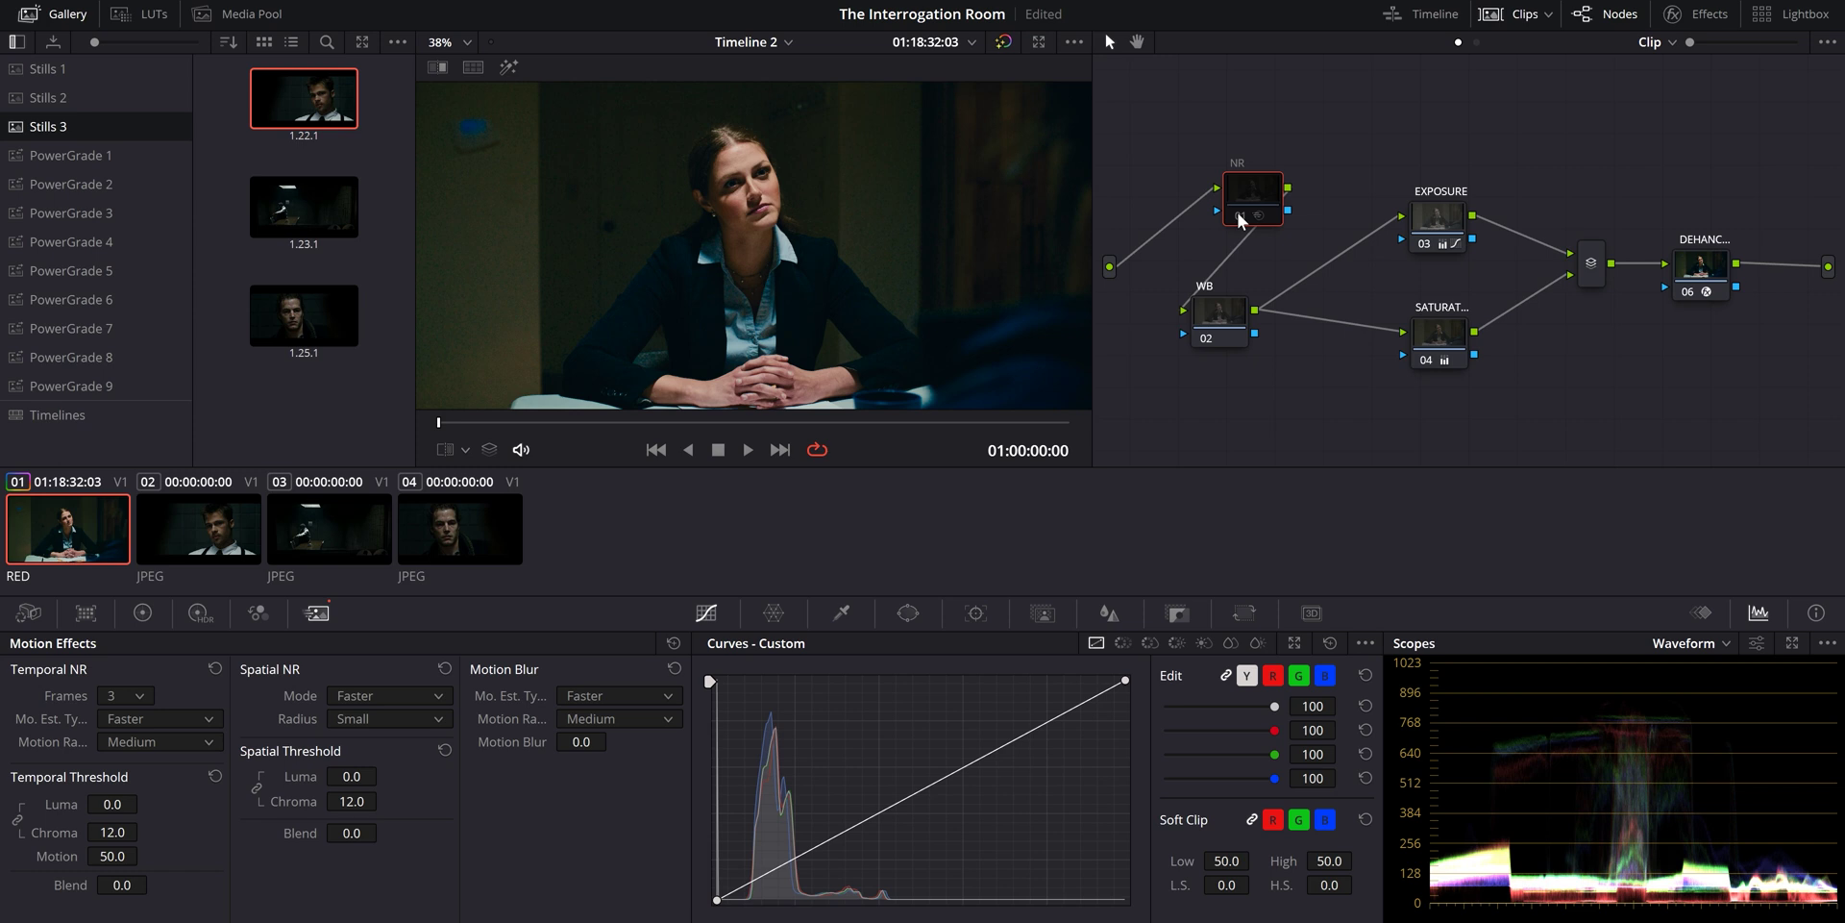
pyautogui.scroll(4, 697, 260)
pyautogui.scroll(3, 759, 261)
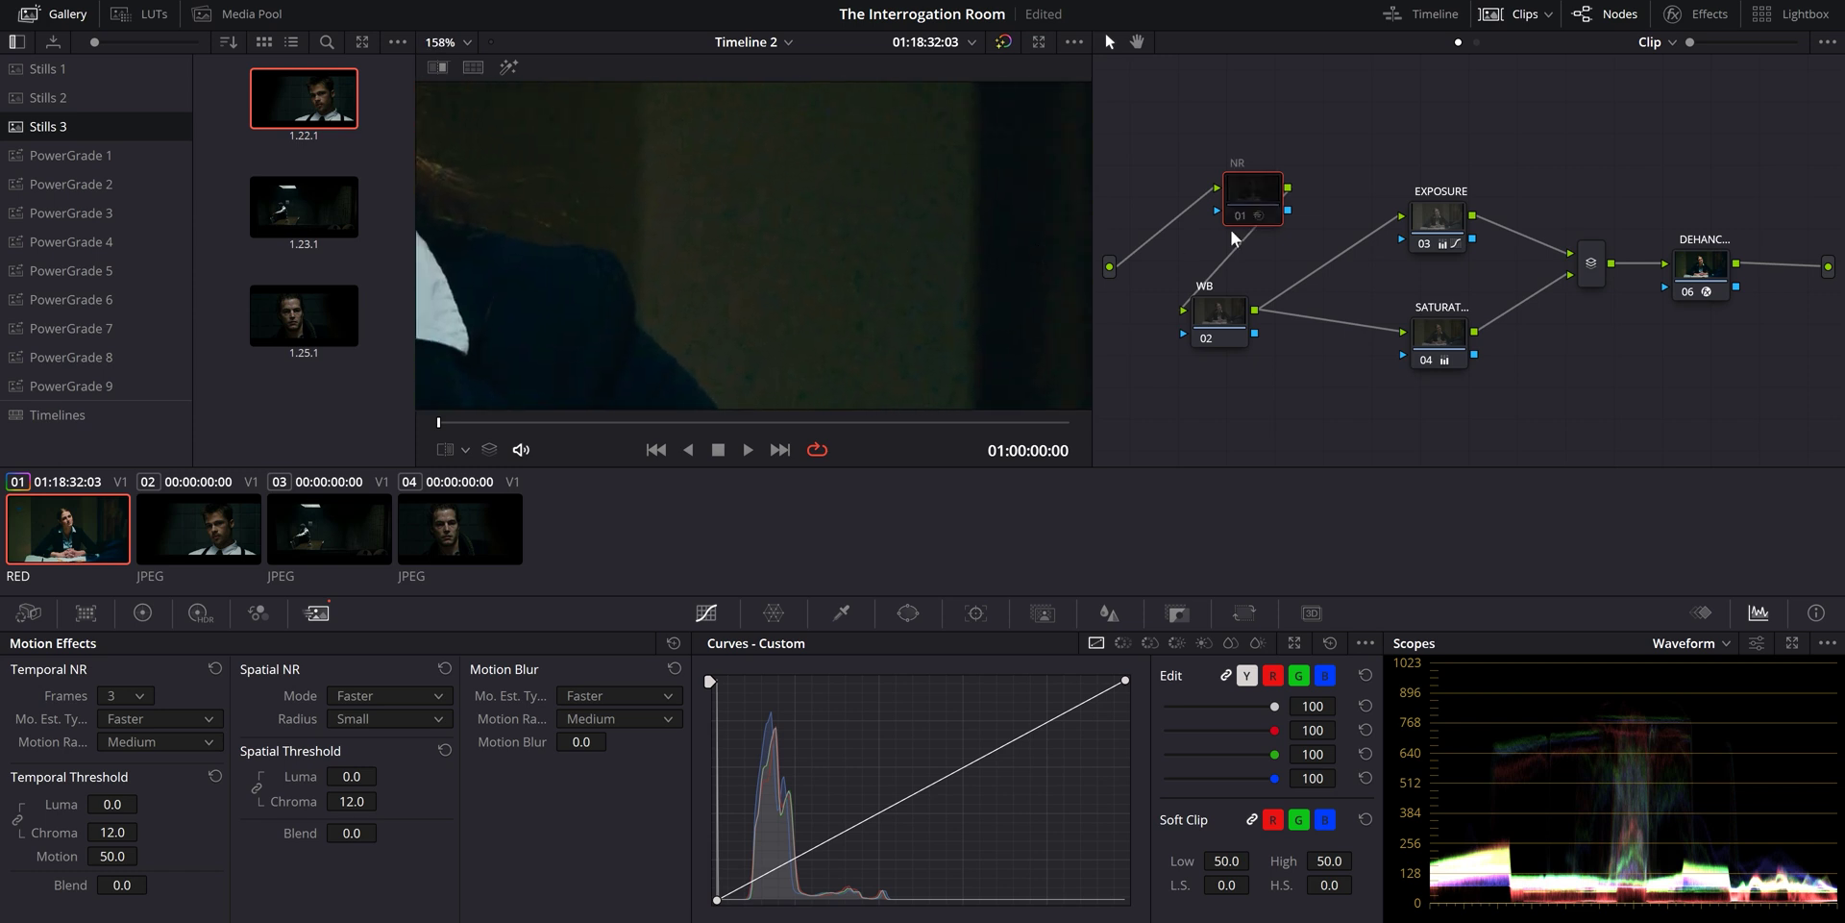
pyautogui.hotkey('ctrl', 'd')
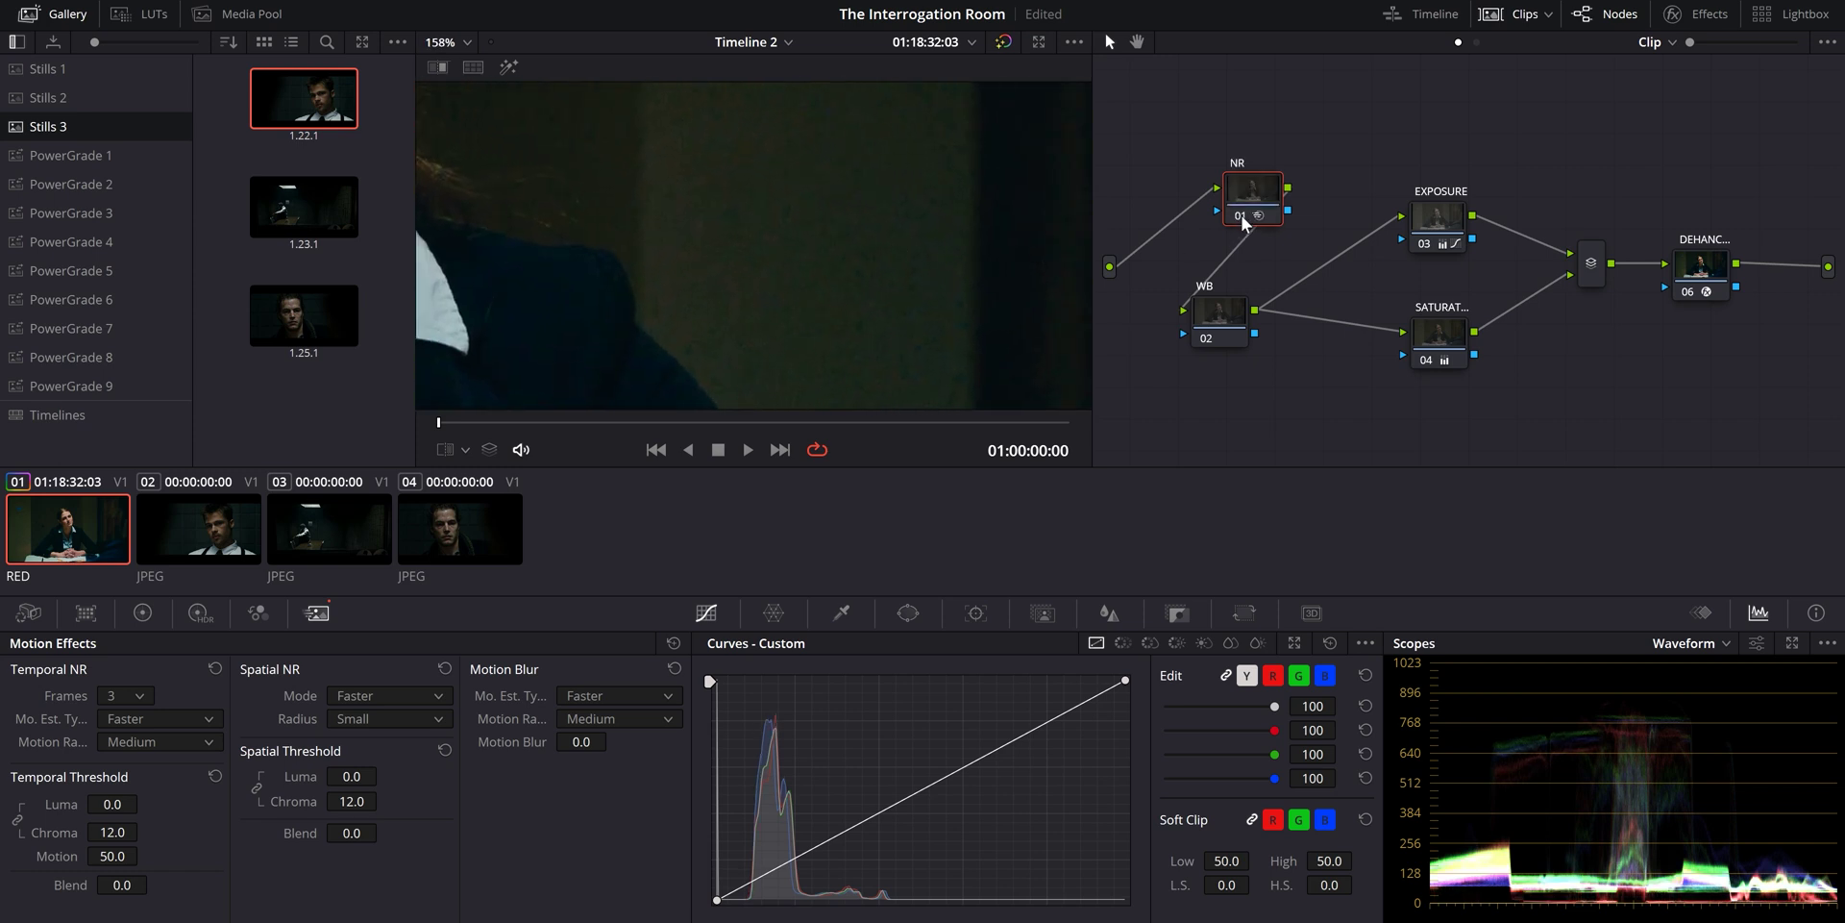
pyautogui.click(1242, 217)
pyautogui.click(1242, 216)
pyautogui.moveTo(423, 270); pyautogui.dragTo(631, 271)
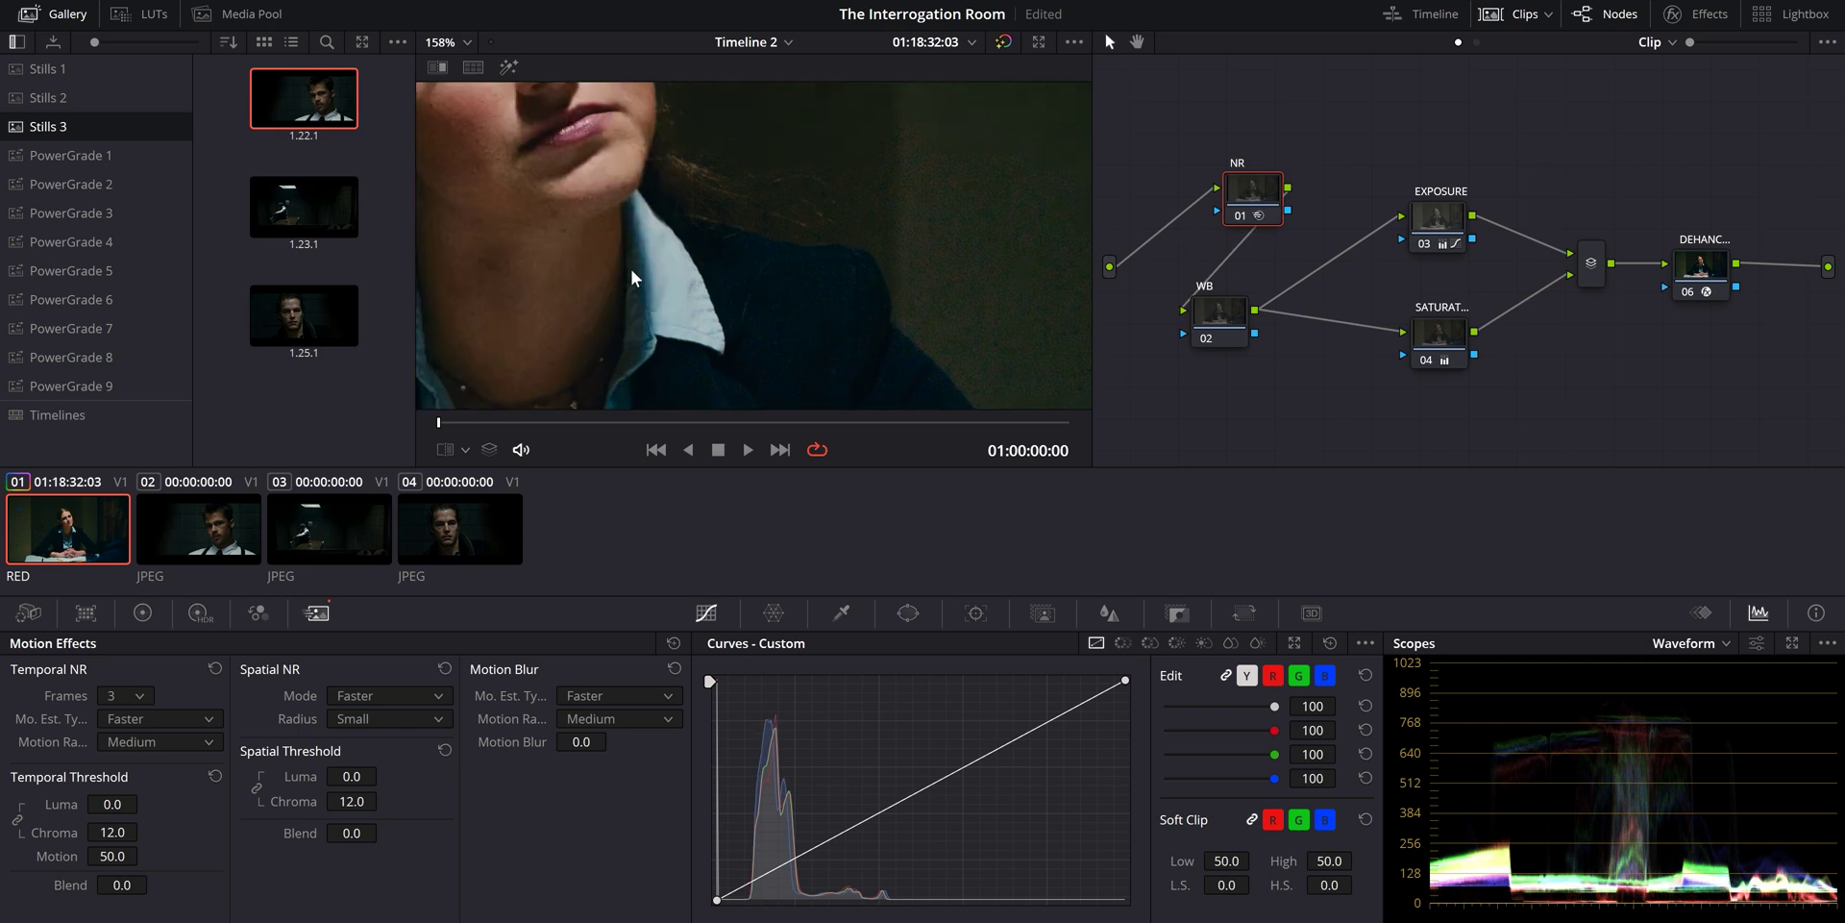
pyautogui.scroll(-5, 779, 264)
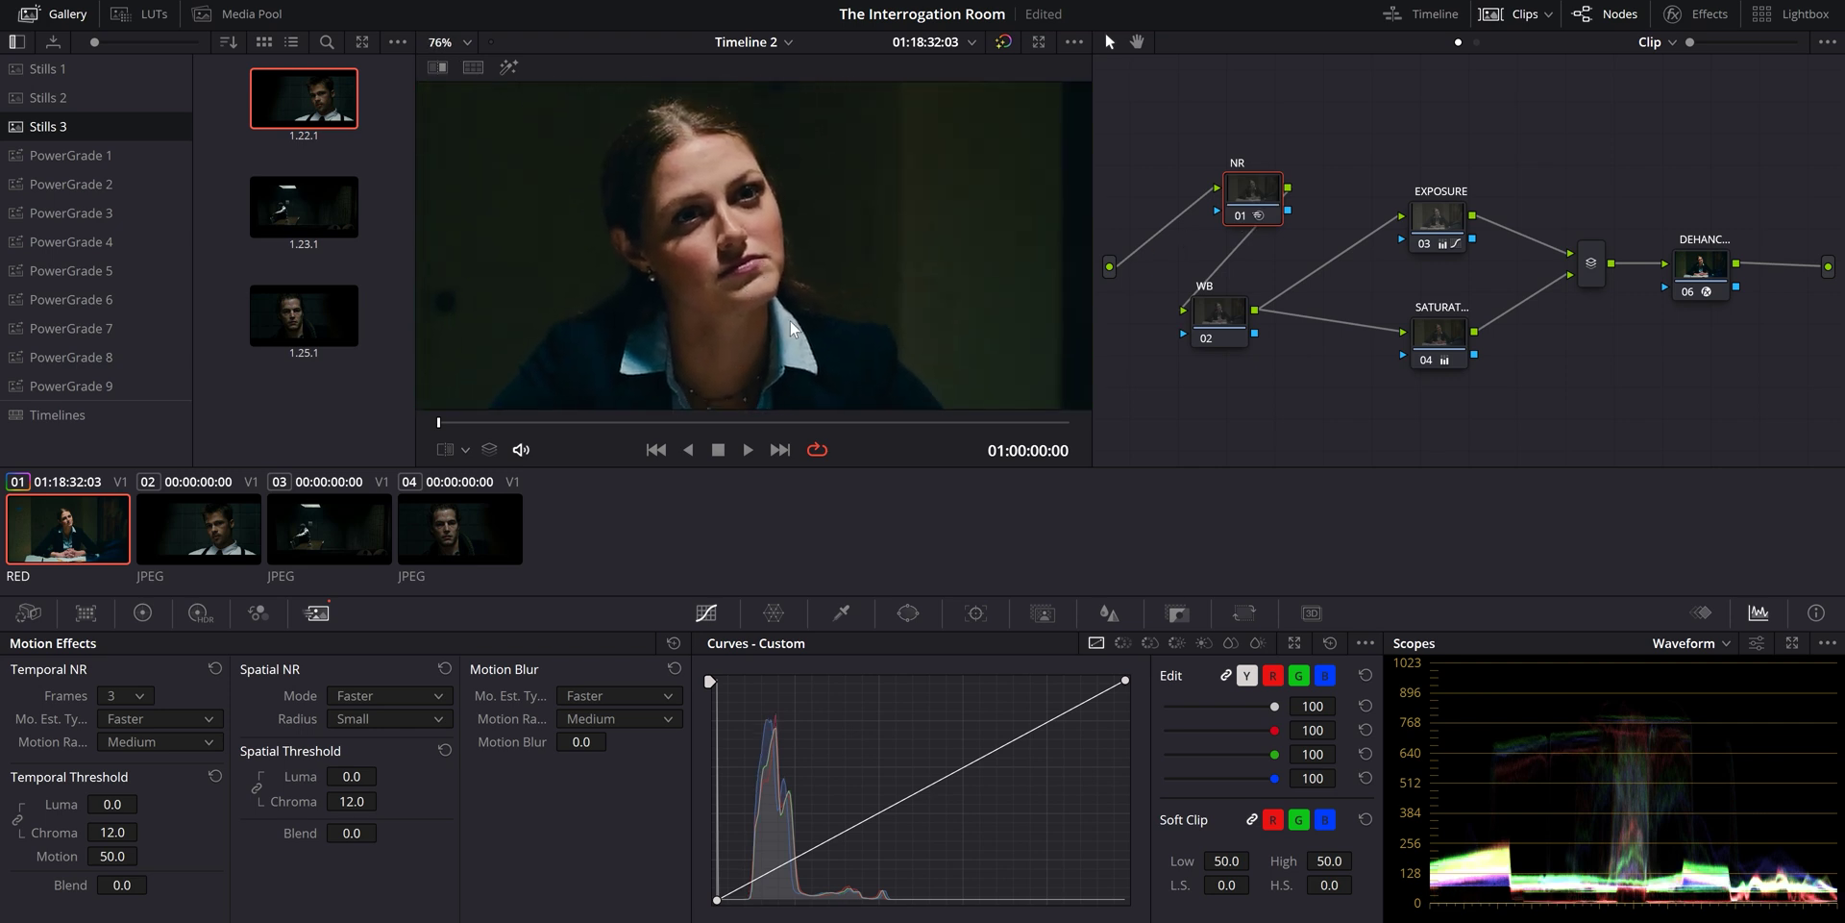
pyautogui.hotkey('ctrl', 'd')
pyautogui.hotkey('ctrl', 'd')
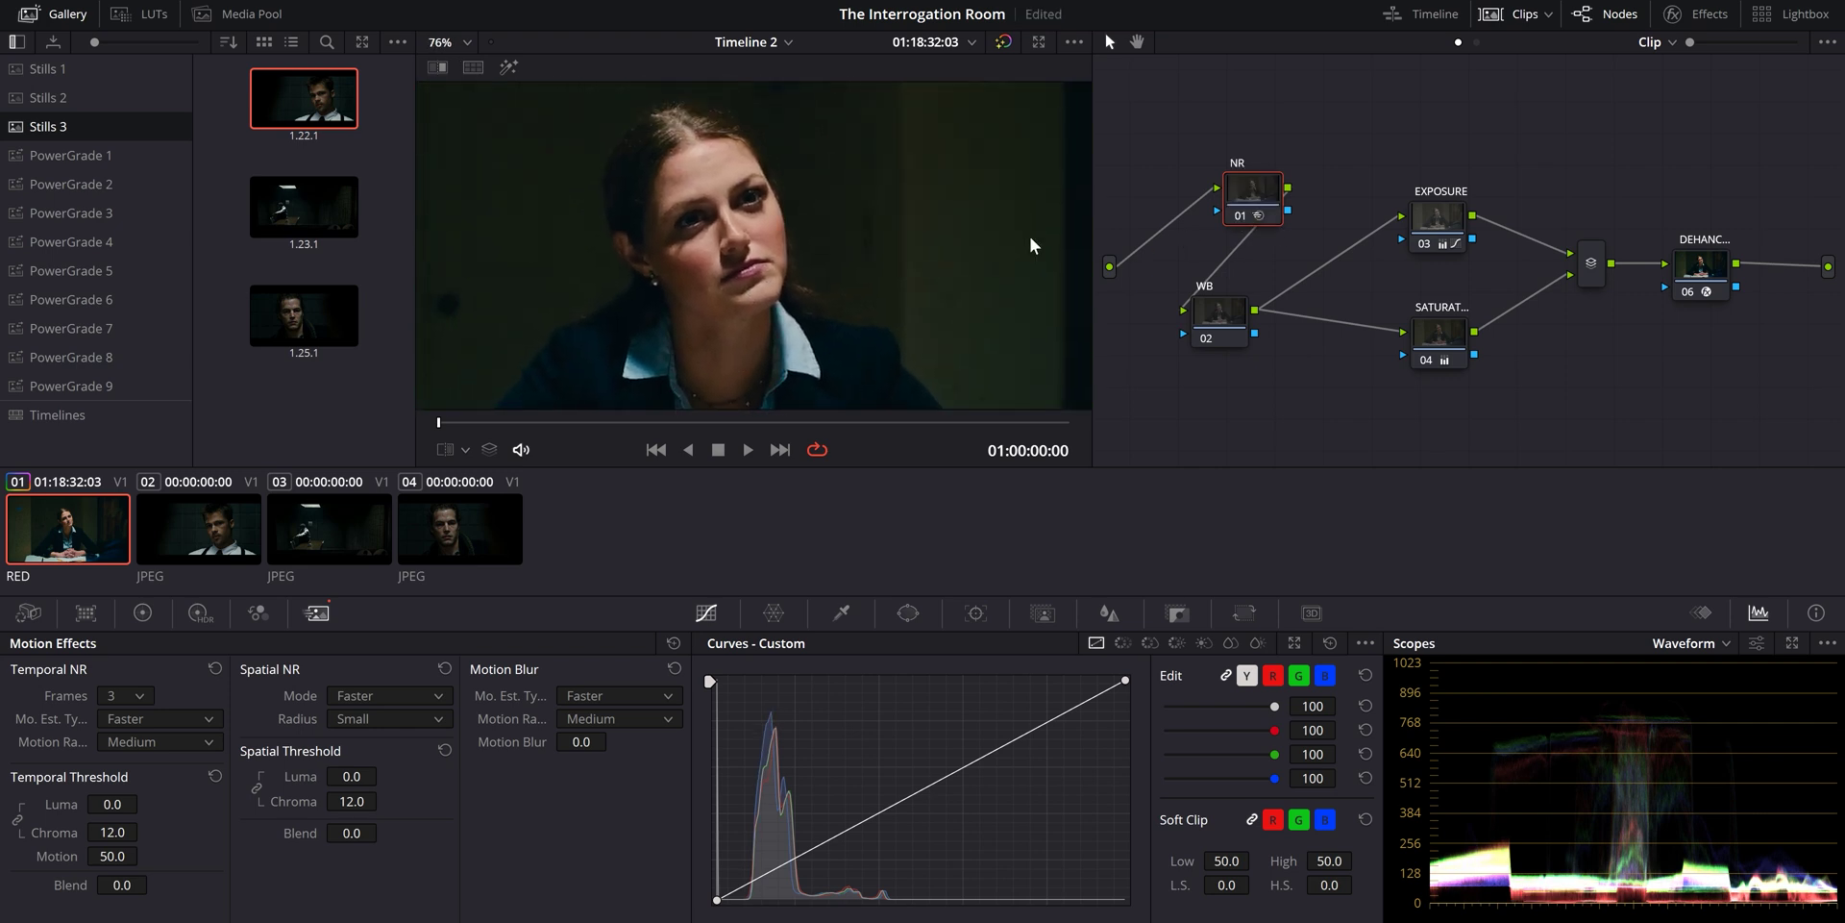
# Toggle the NR, WB, Saturation, Dehancer and Exposure nodes to review their effect on the full frame
pyautogui.moveTo(579, 252); pyautogui.dragTo(721, 235)
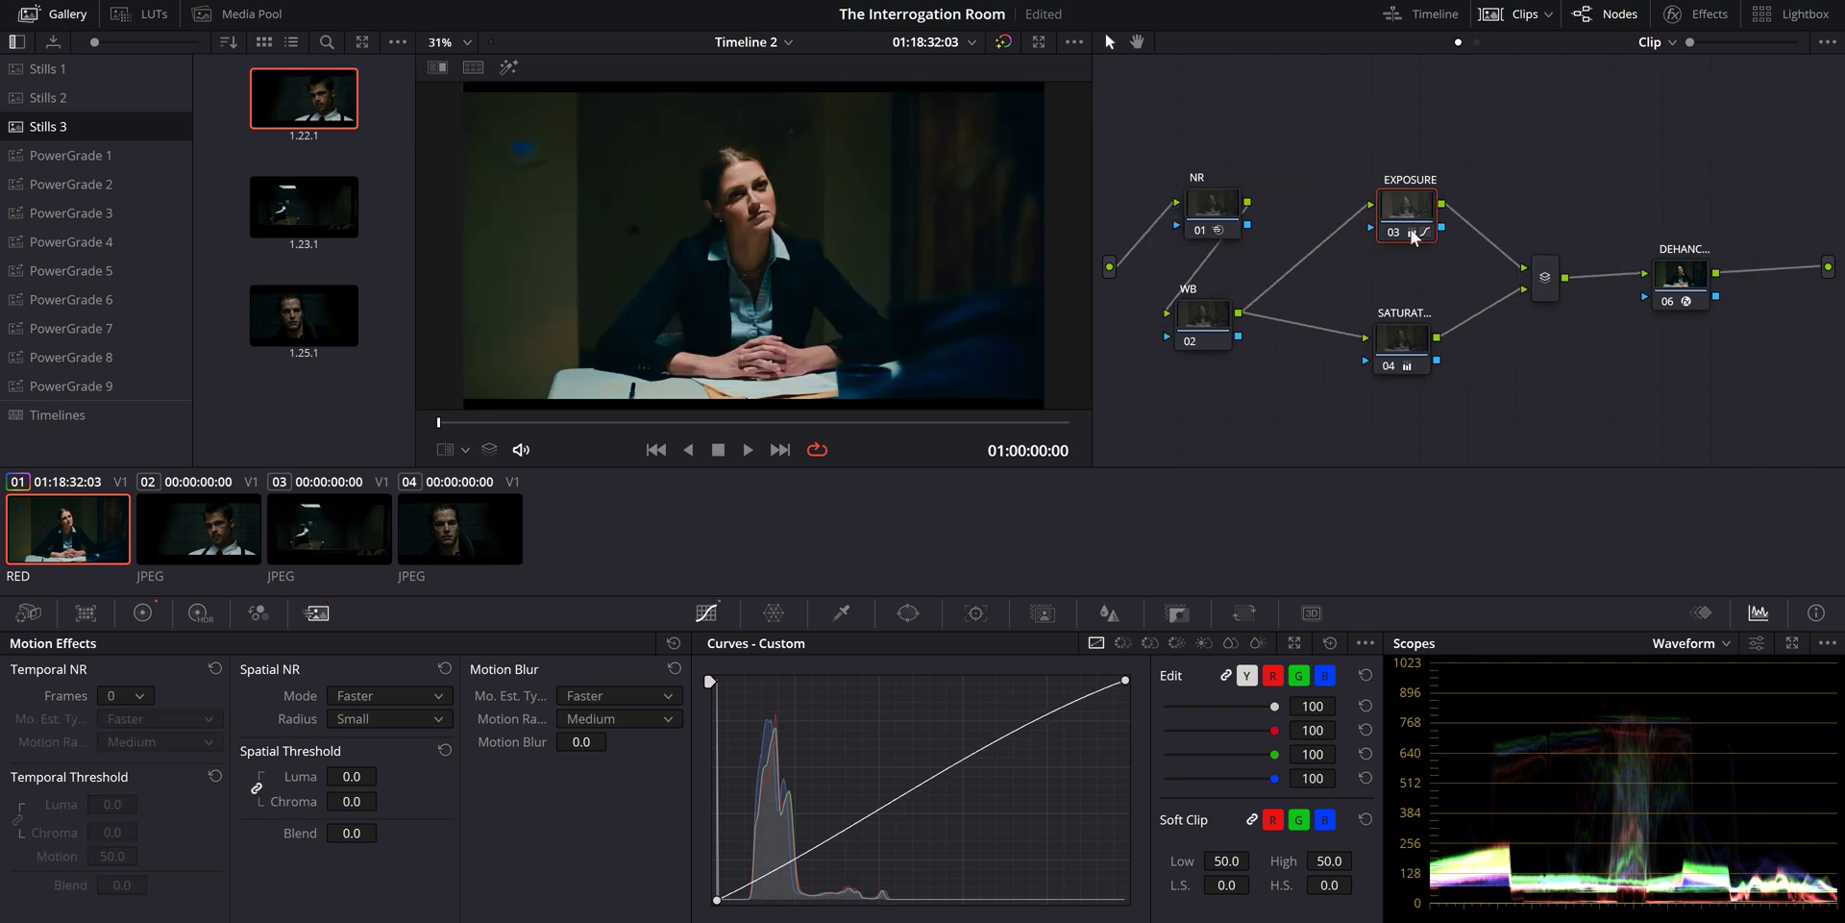
pyautogui.click(1198, 231)
pyautogui.click(1190, 341)
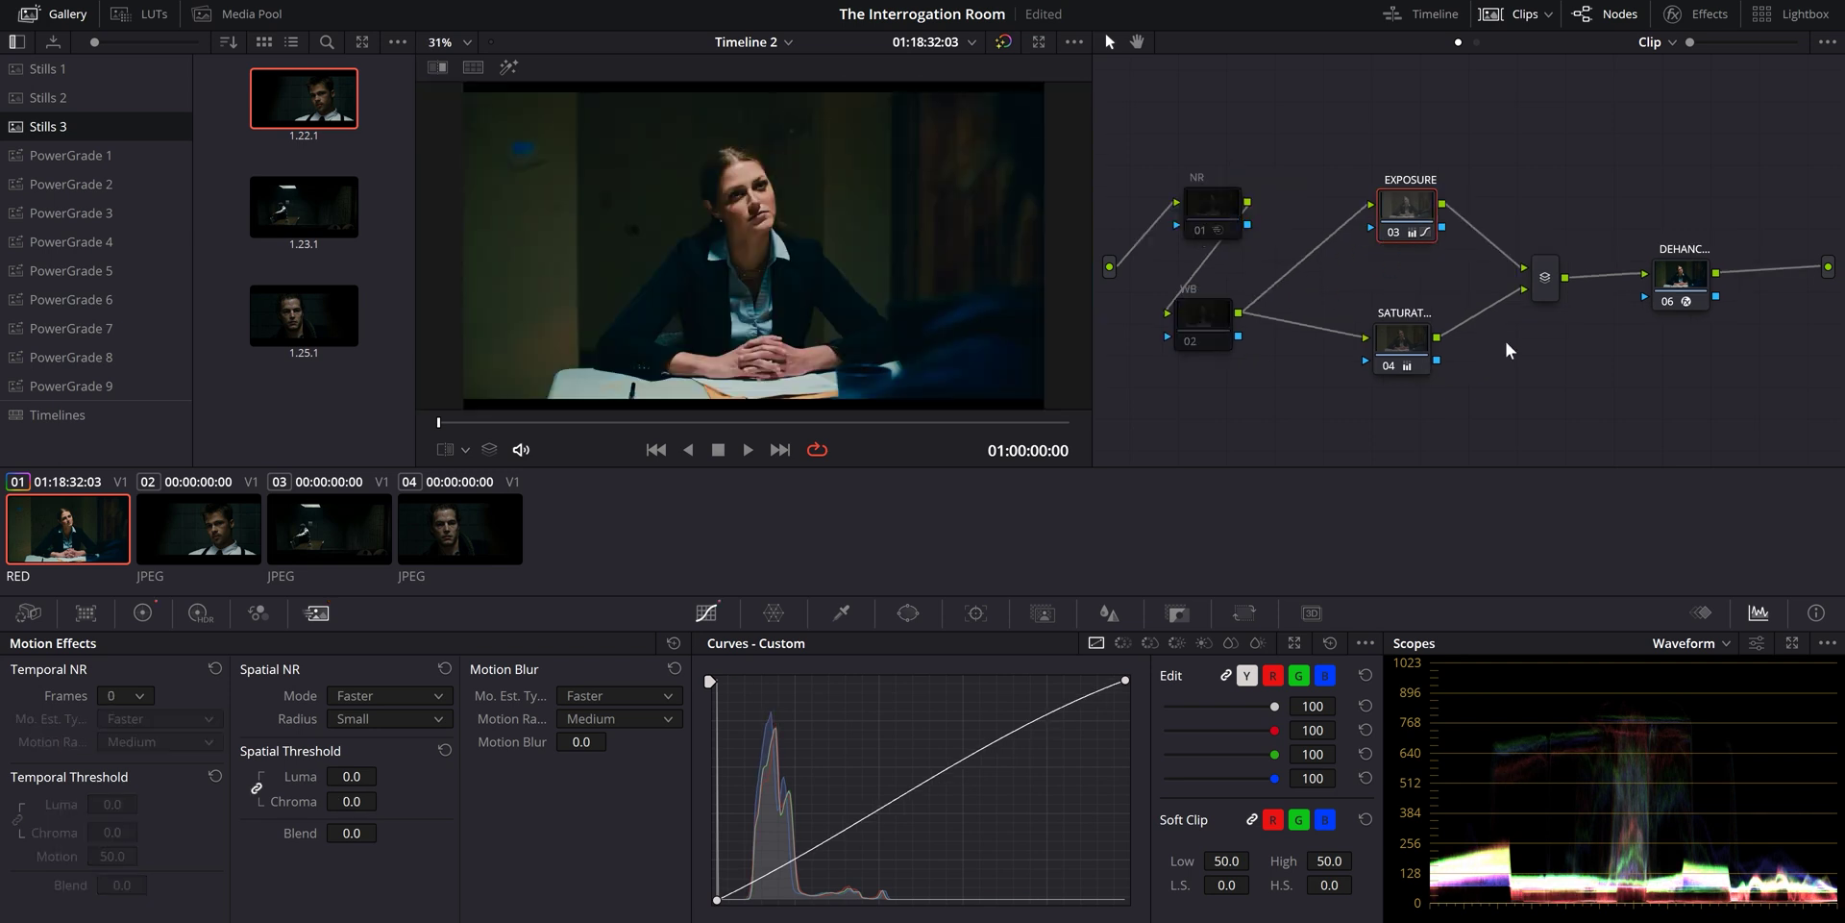
pyautogui.click(1668, 301)
pyautogui.click(1393, 233)
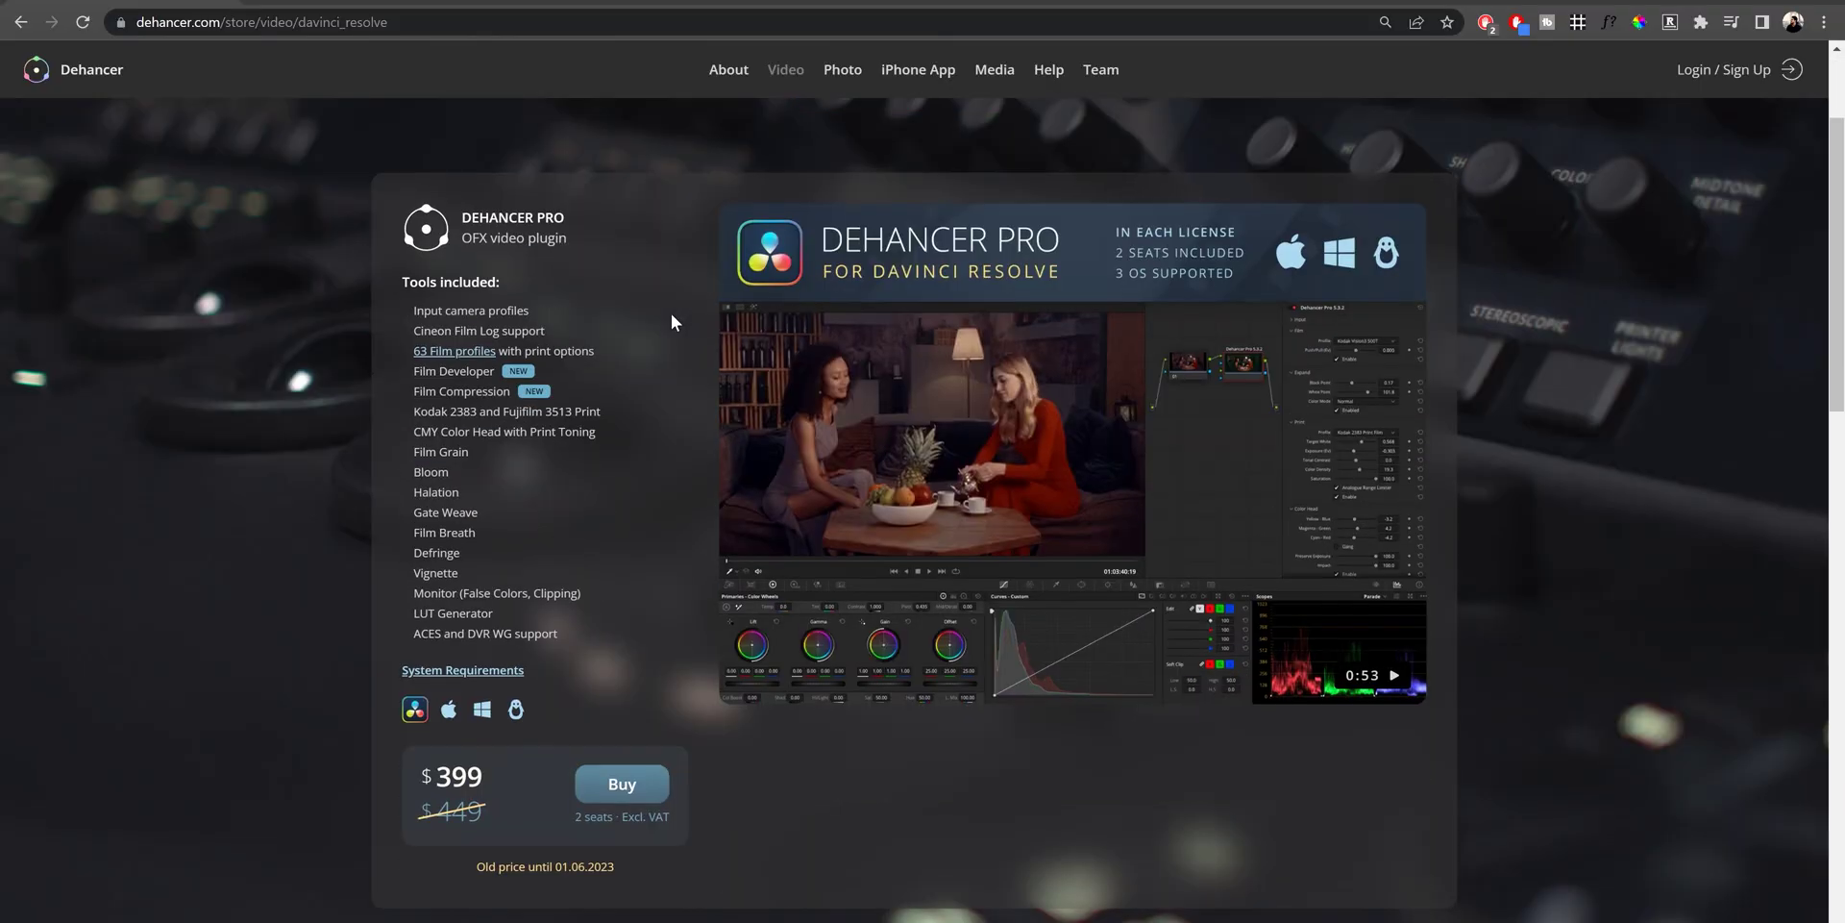
# In the web browser, review the Dehancer store's DaVinci Resolve plugin offers, from Dehancer Pro to the Lite, Grain and Bloom versions
pyautogui.scroll(-3, 670, 313)
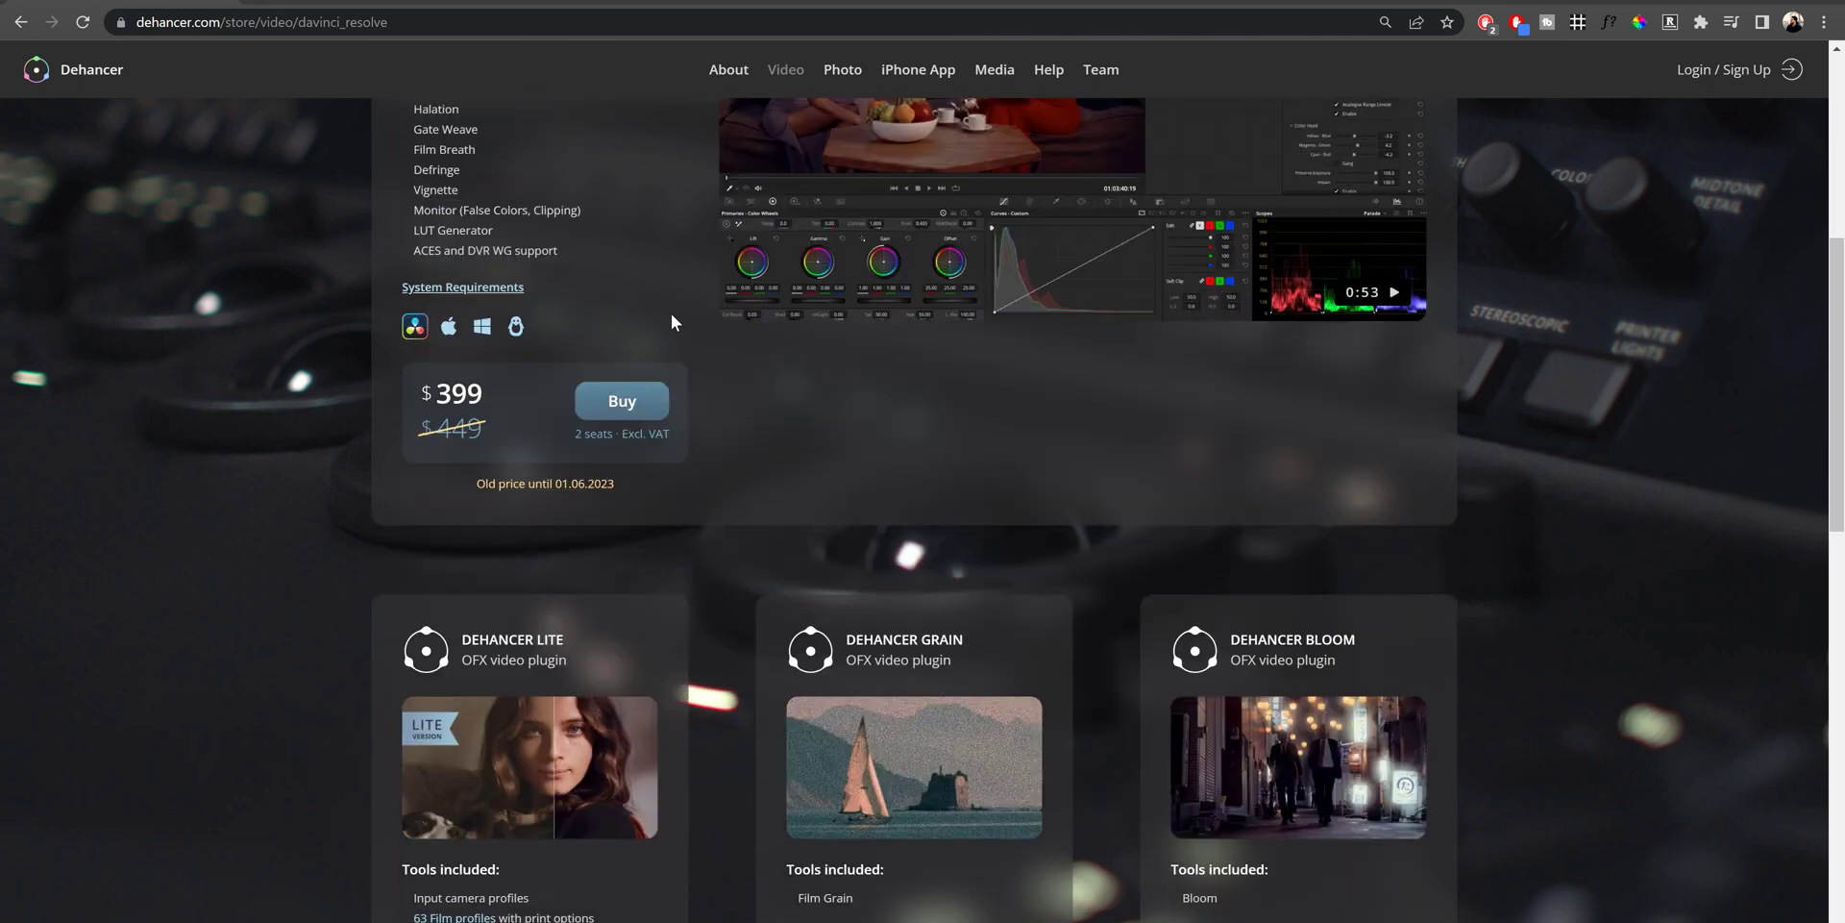
pyautogui.scroll(-4, 671, 313)
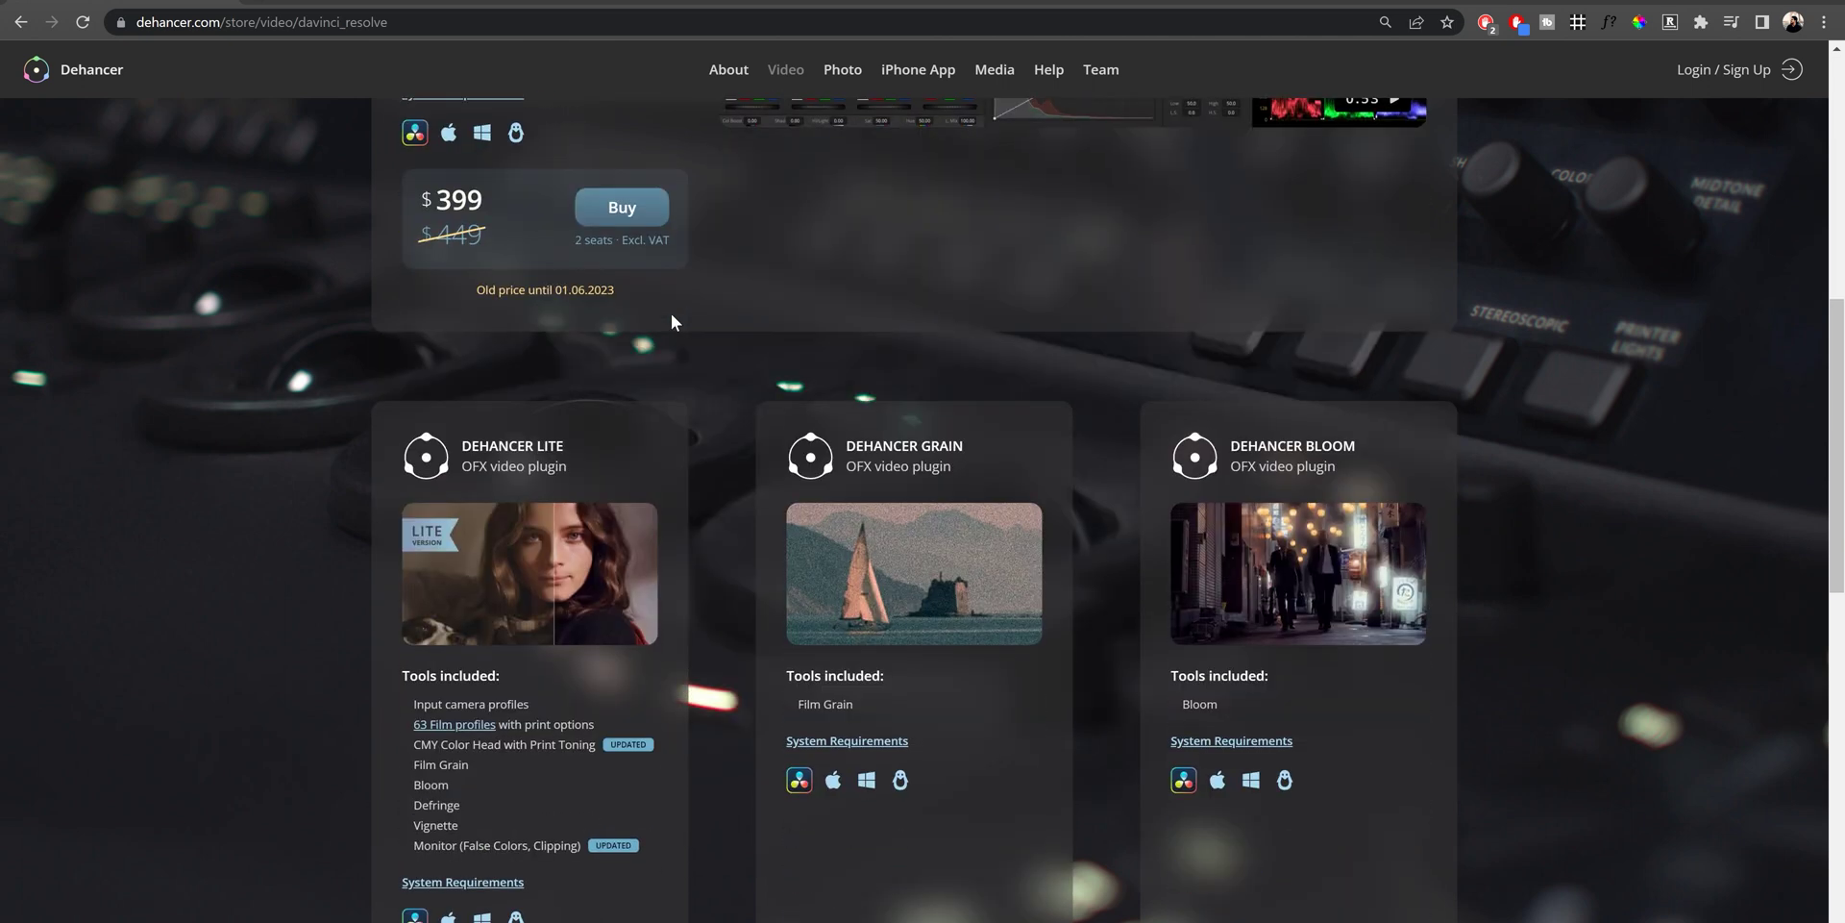